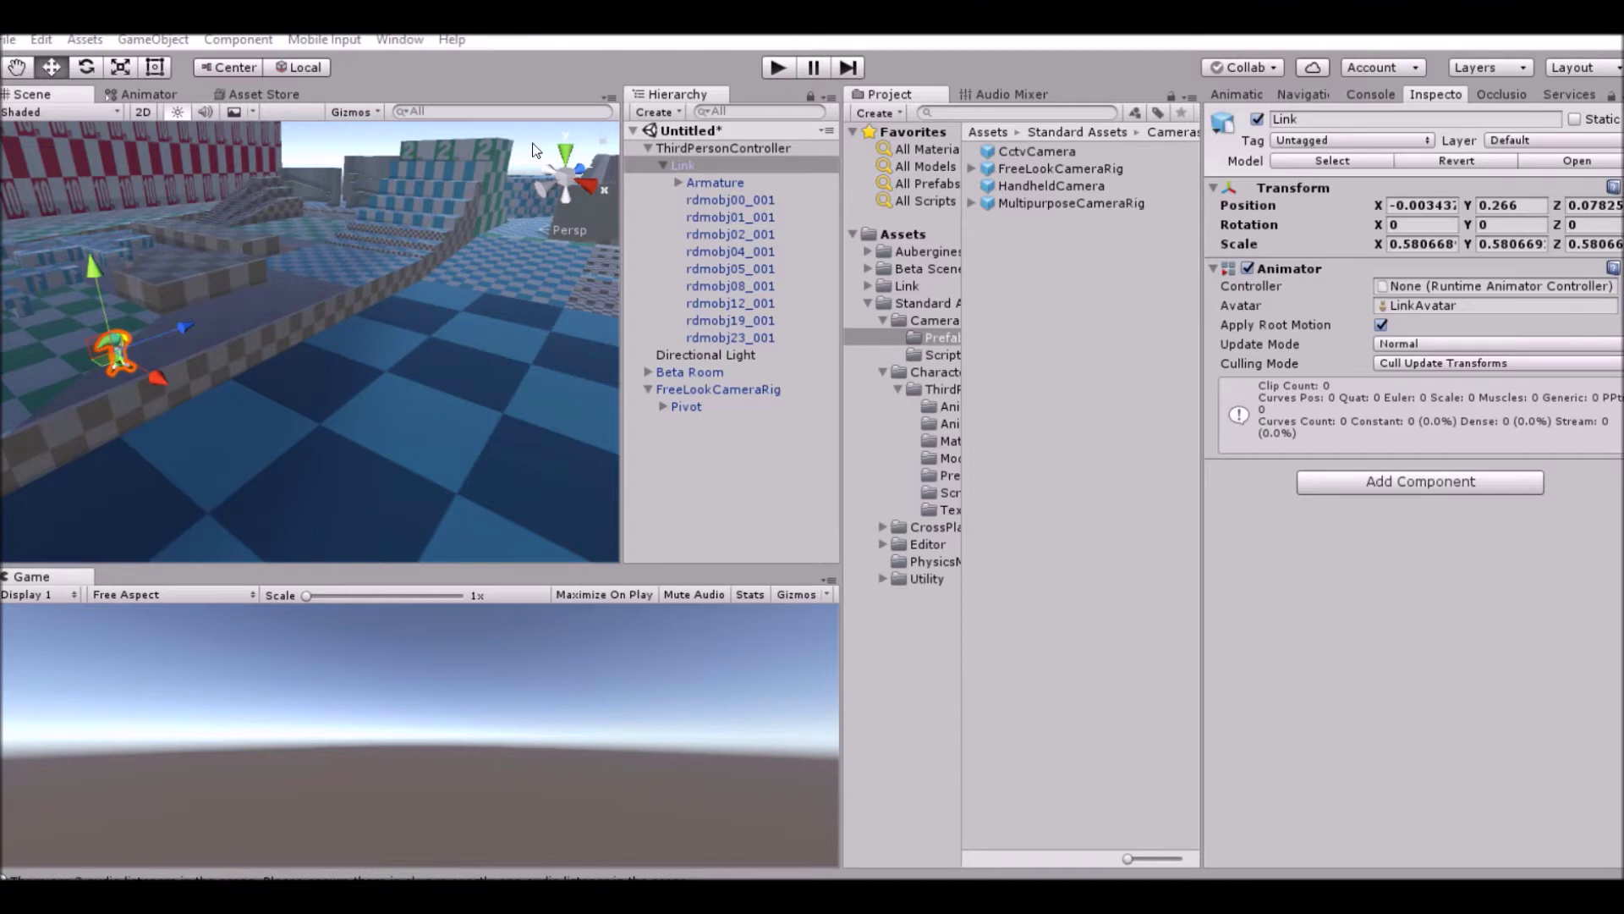
- Play-test the scene by running Link along the walkway and past the checkered stairs, and exit play mode
left_click(772, 70)
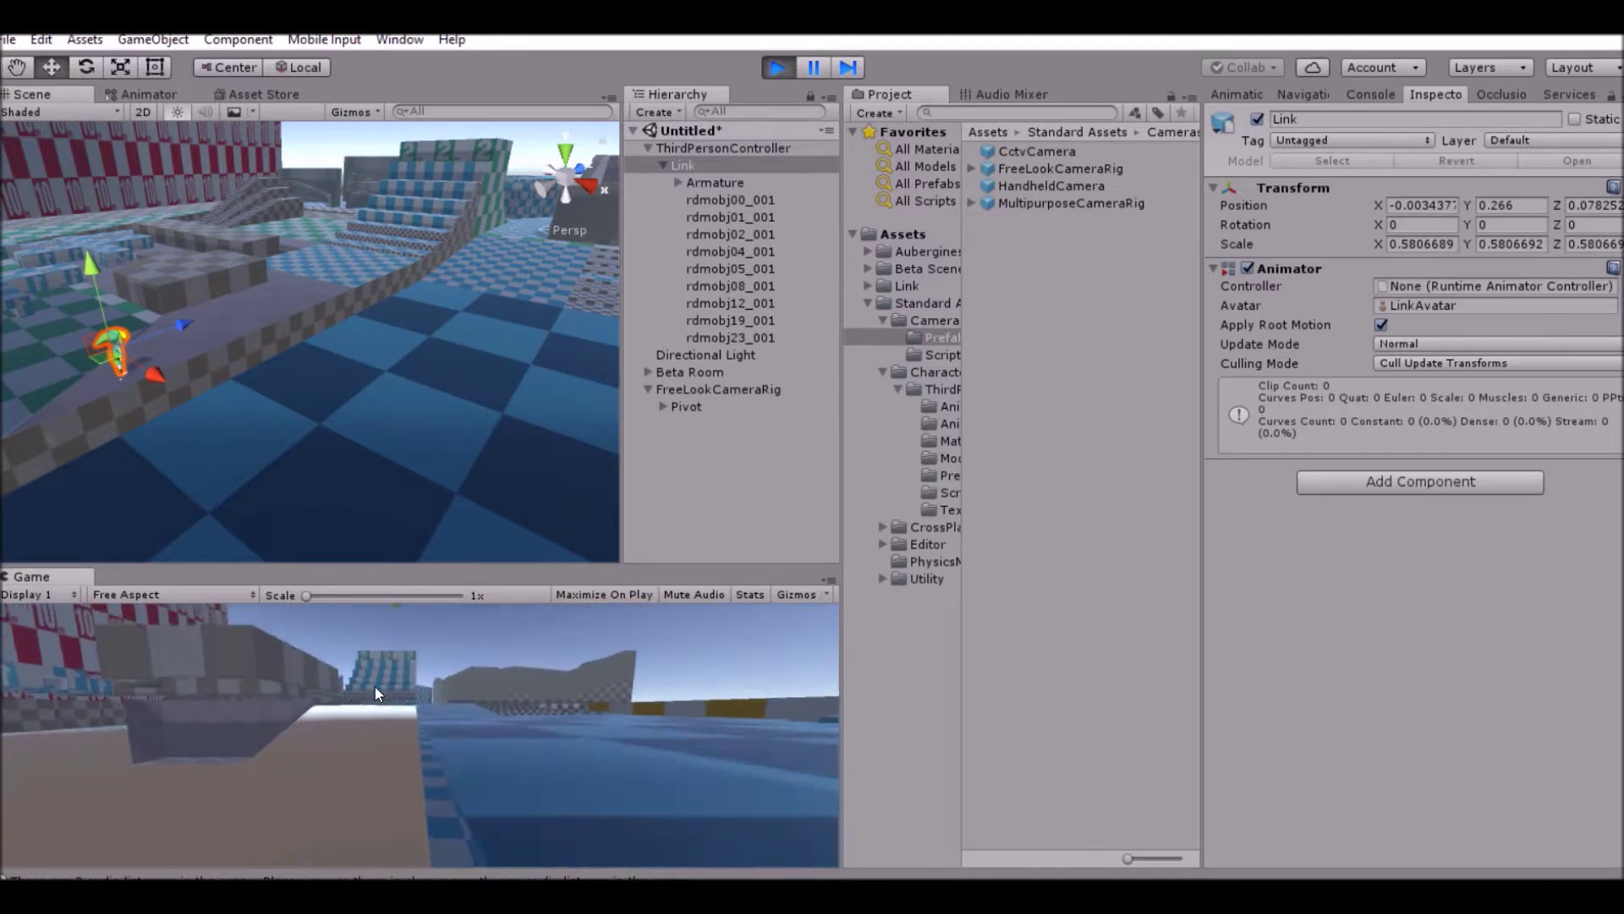
key("w")
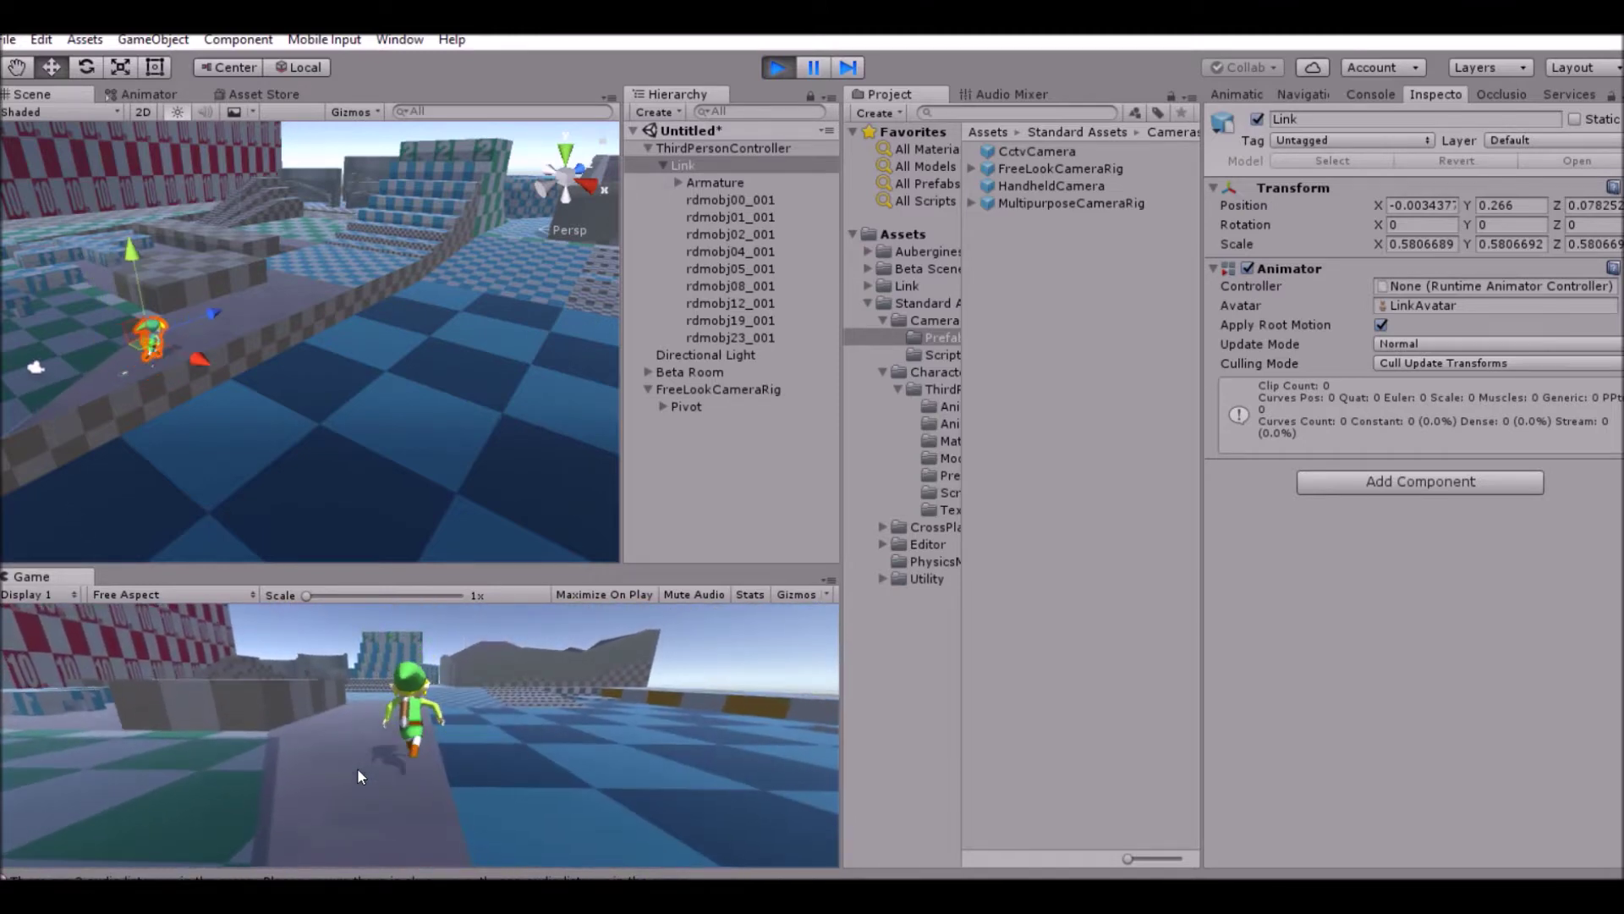
key("w")
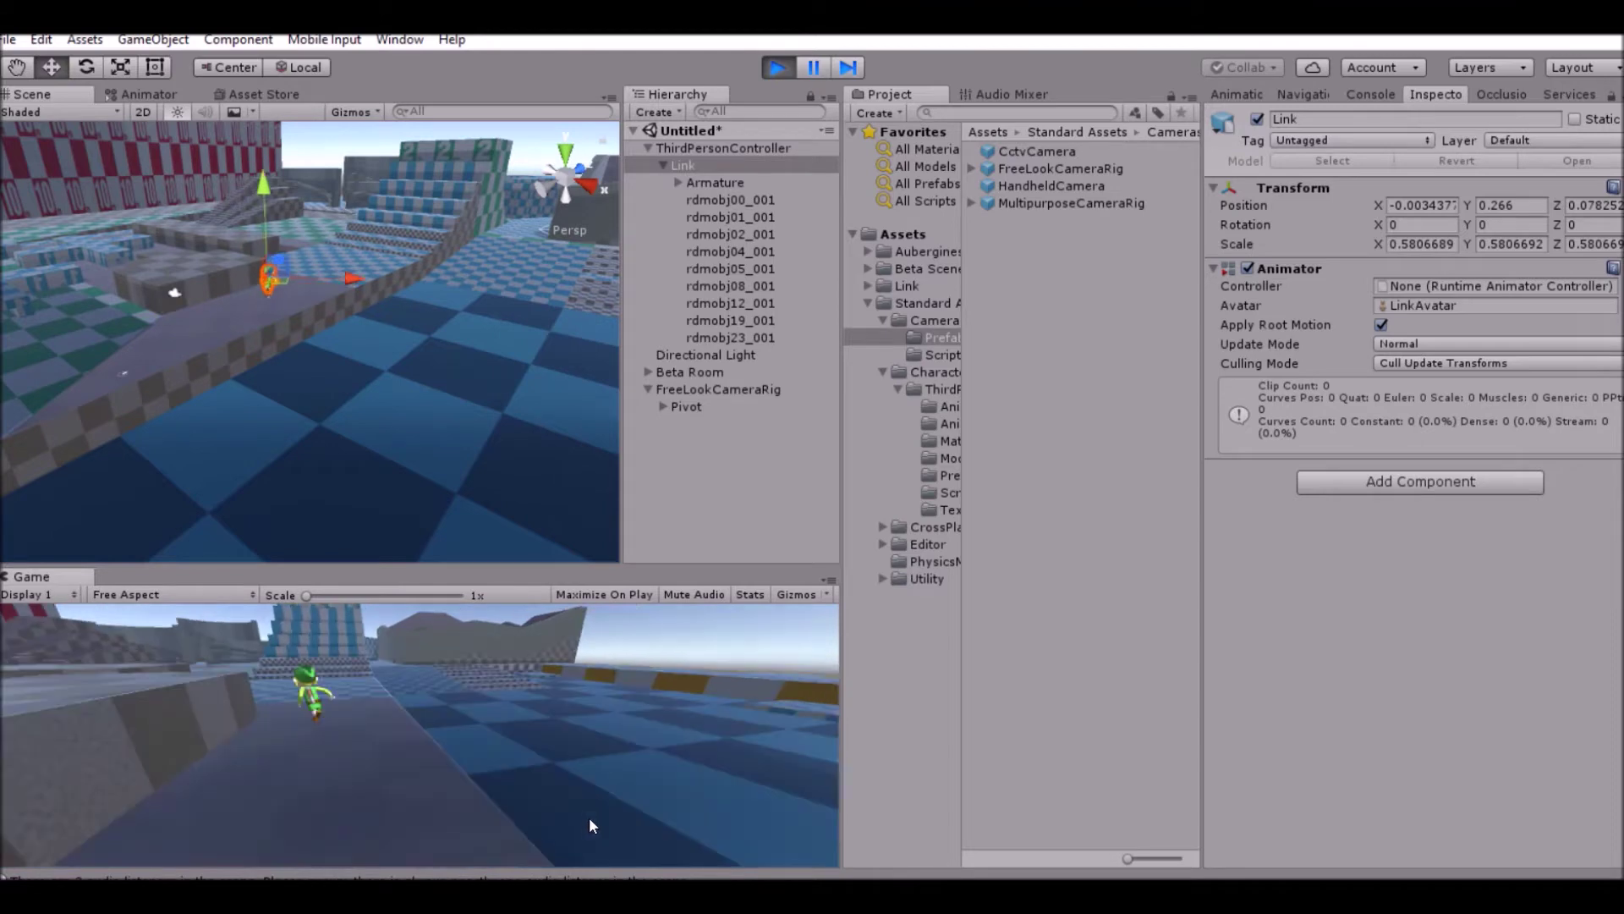
key("w")
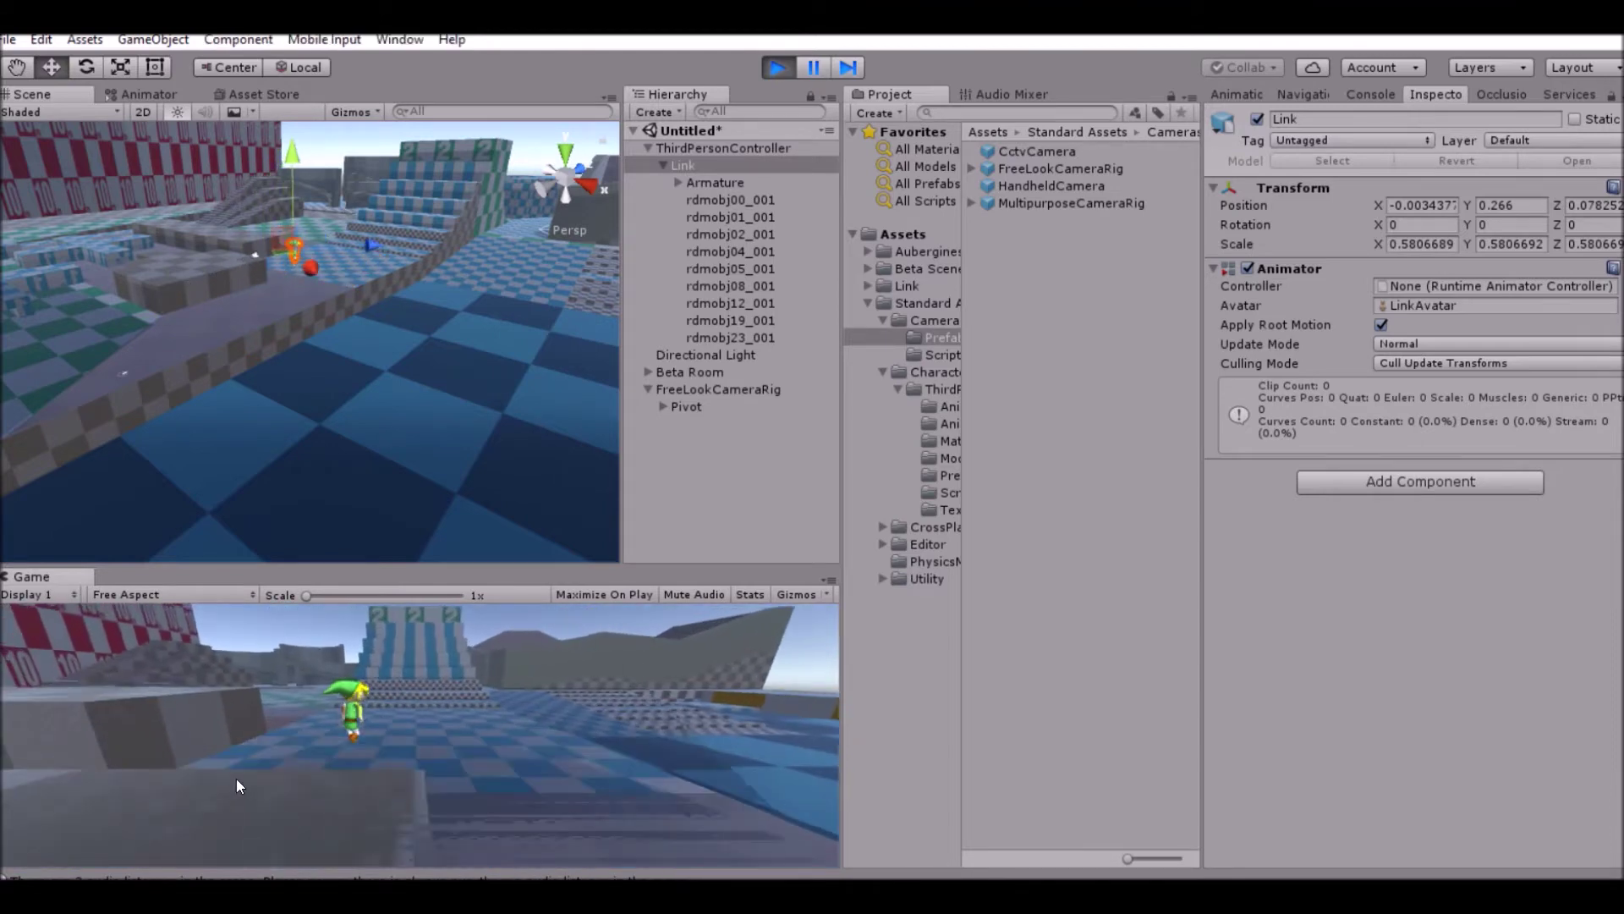
key("w")
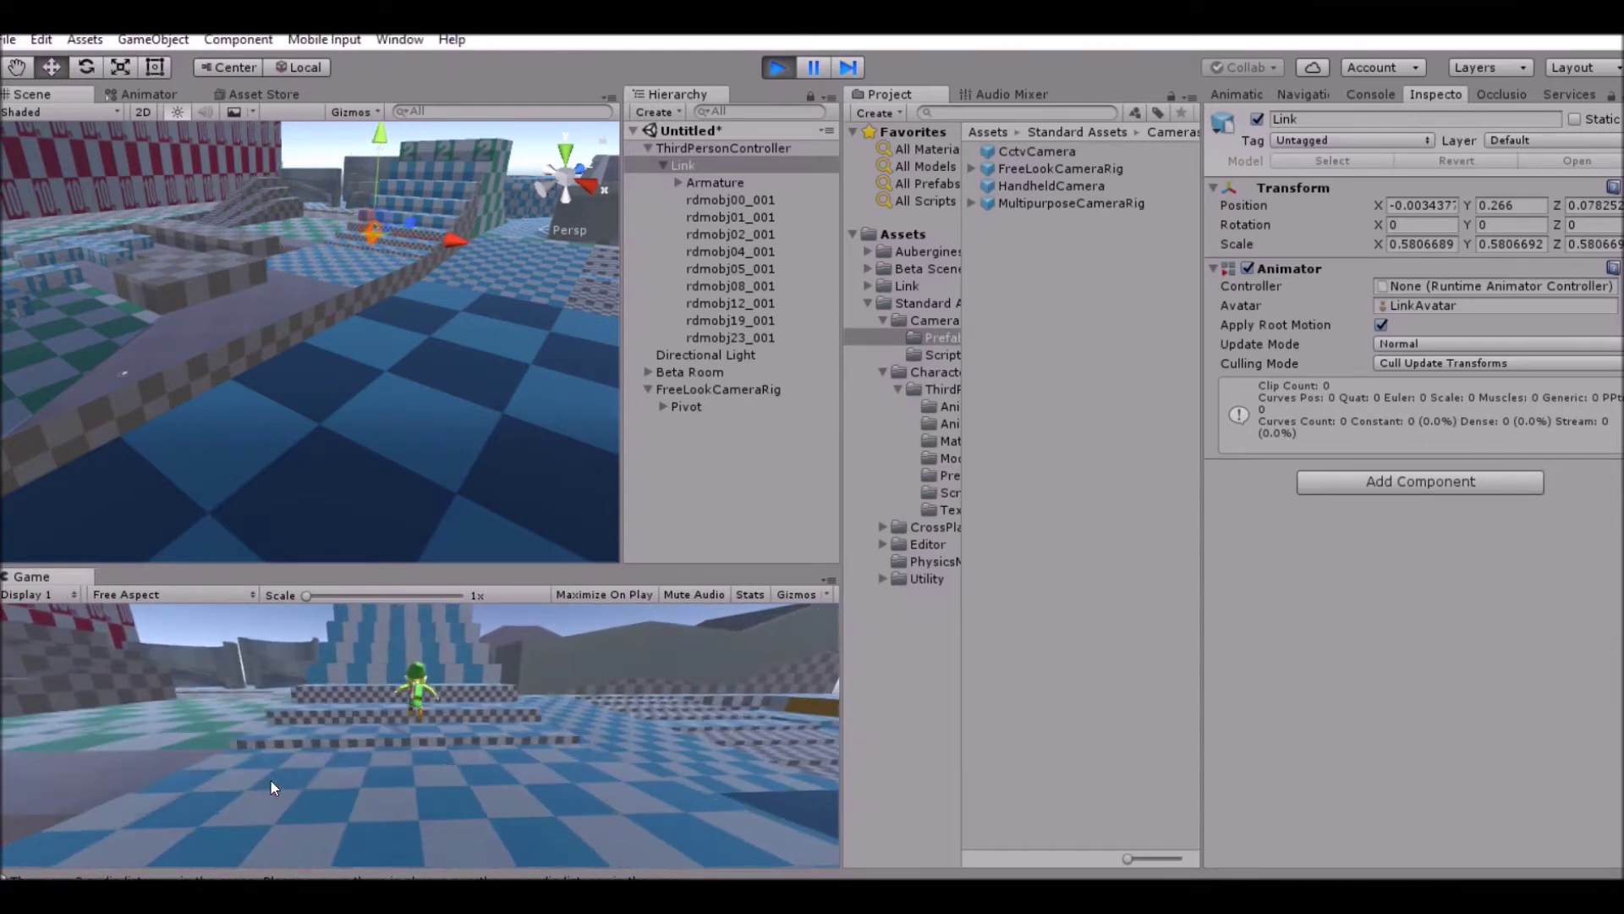
key("w")
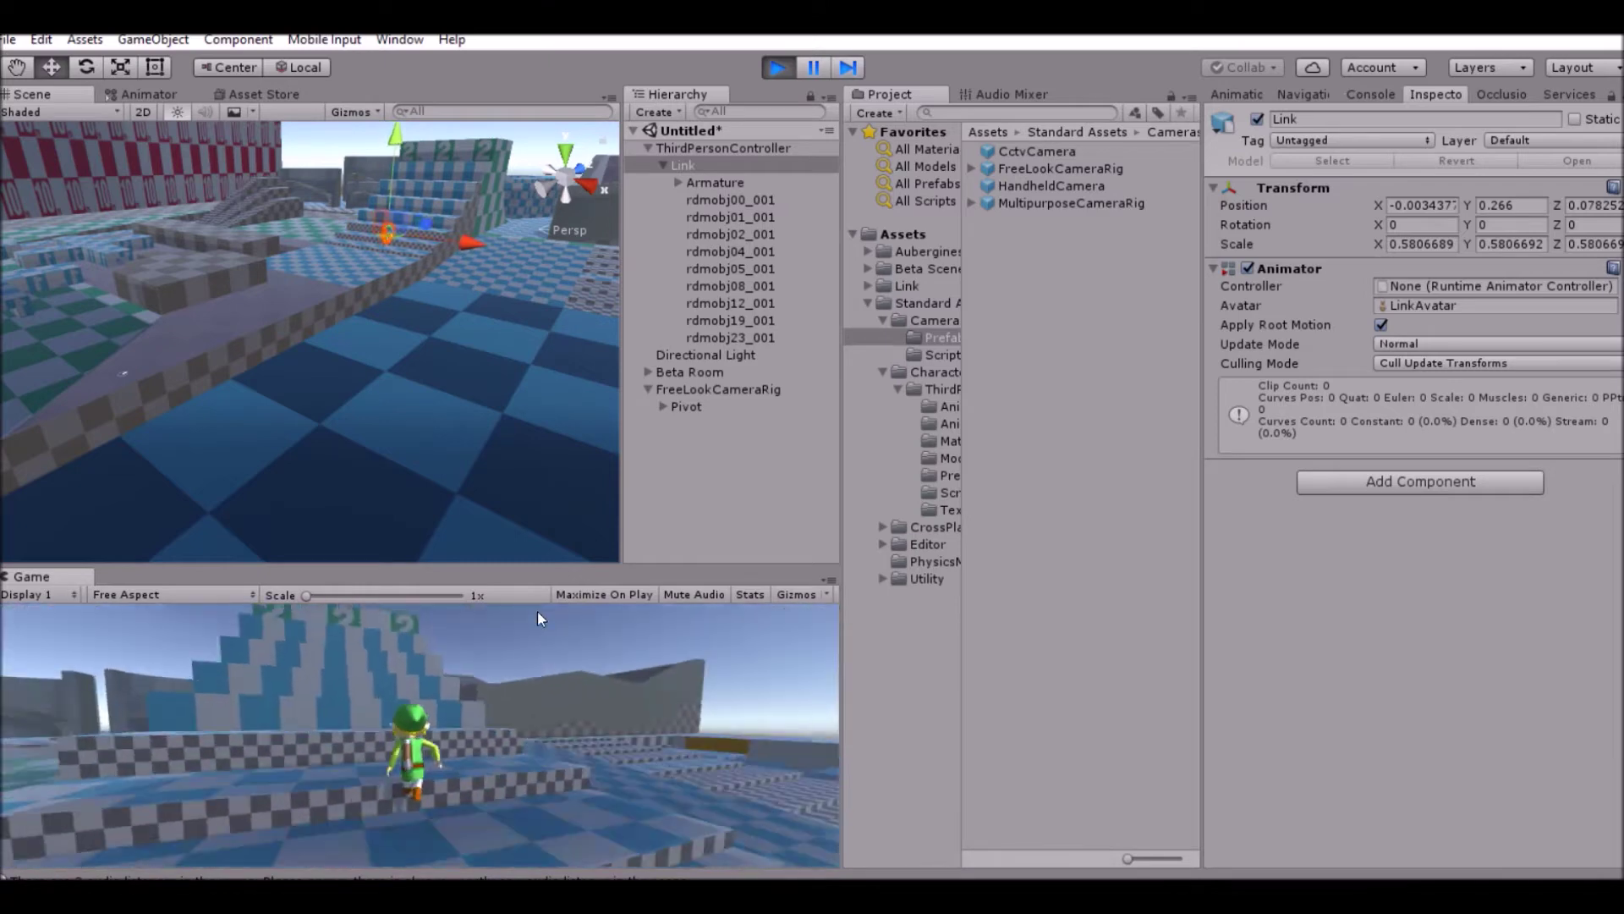
key("w")
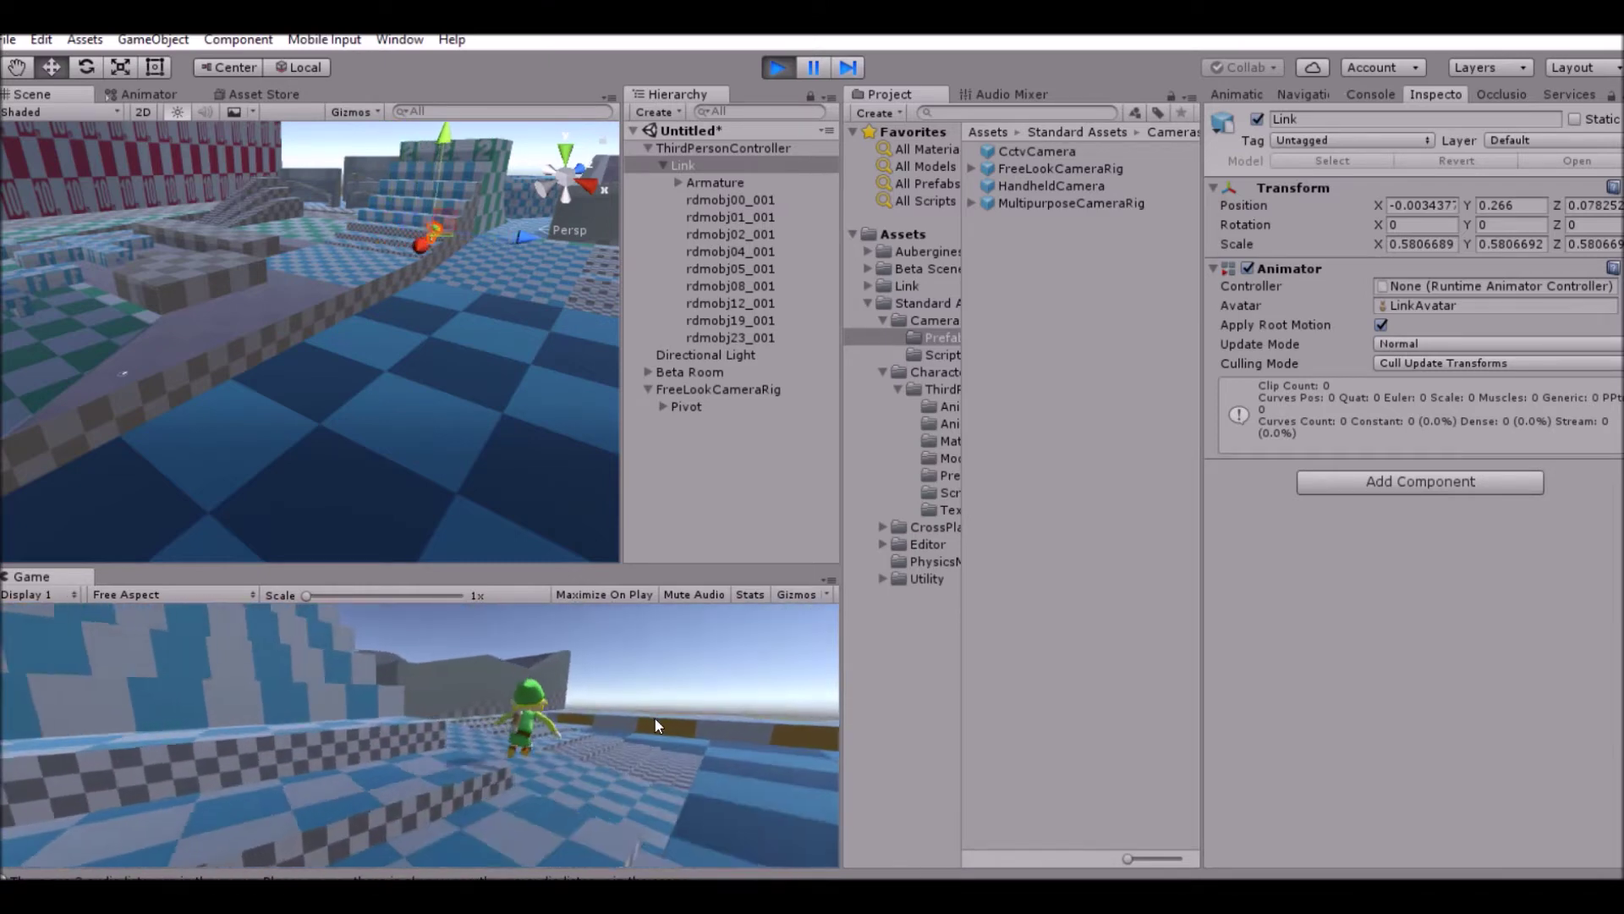
key("w")
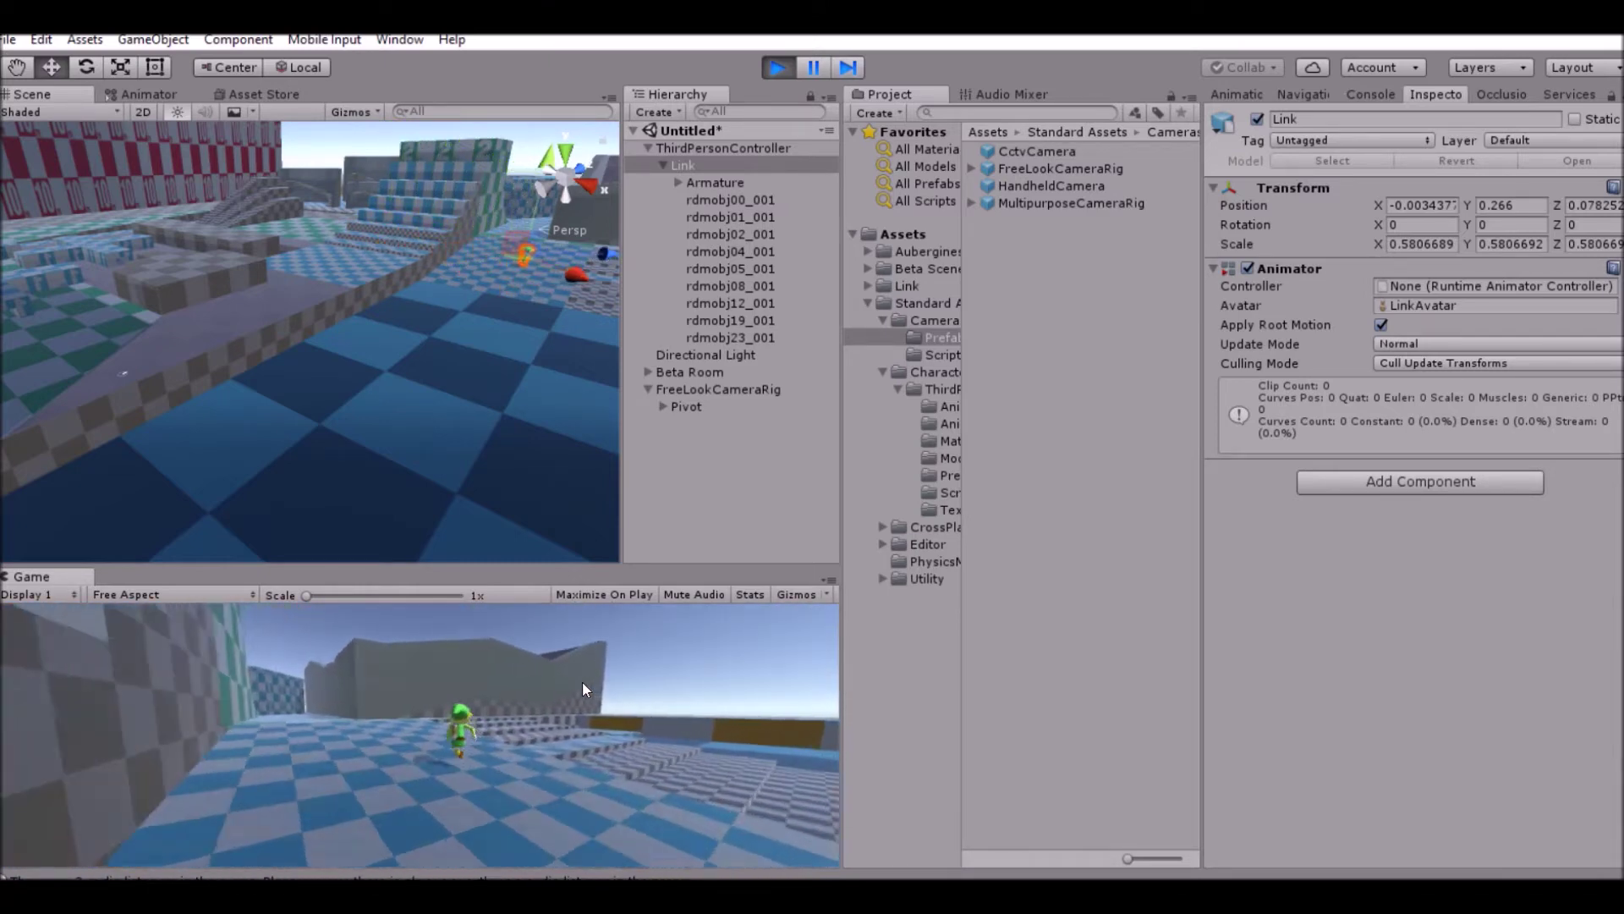
left_click(777, 66)
right_click_drag(210, 337, 135, 363)
key("w")
right_click_drag(1448, 309, 1218, 282)
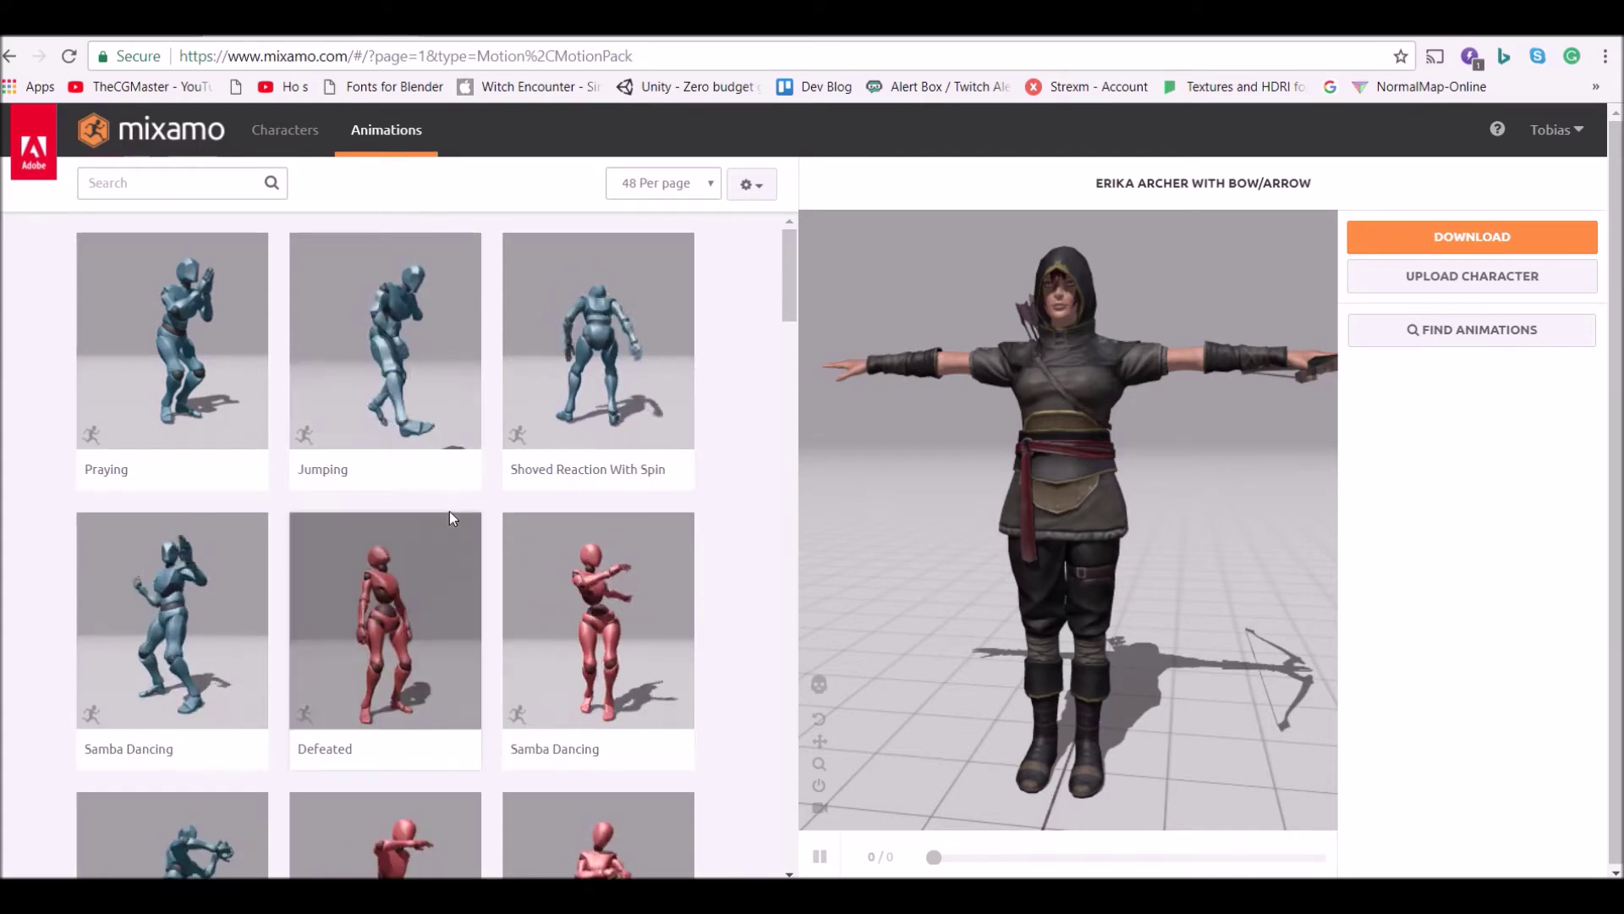
- Switch to Mixamo in the browser, browse the animation library, and search it for "walk"
scroll(227, 548, "down", 5)
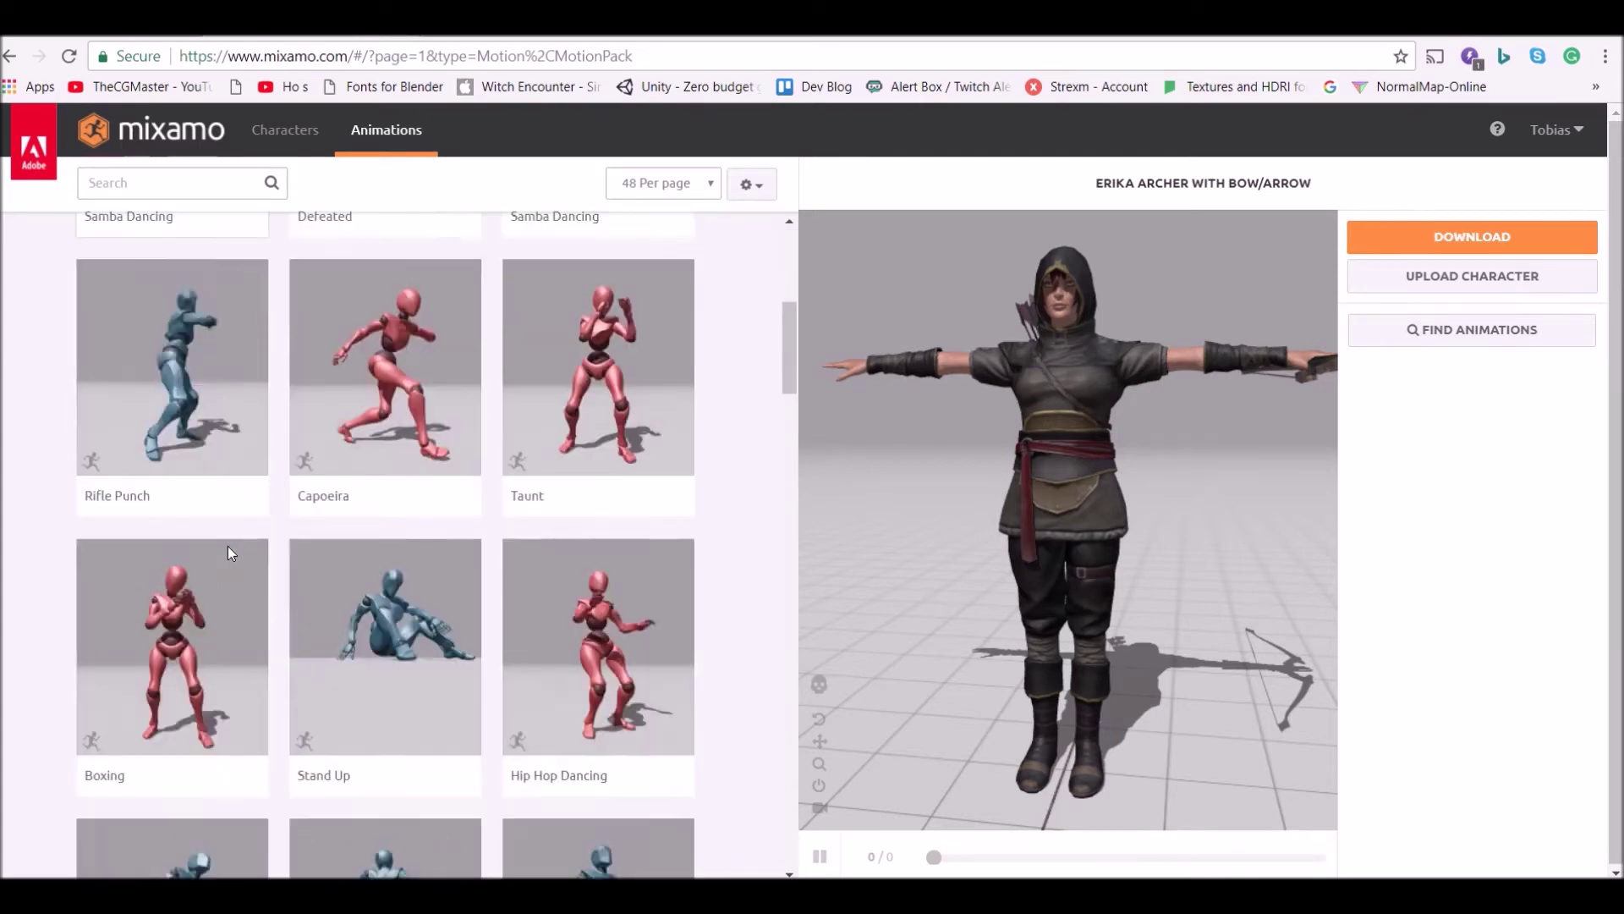
scroll(342, 616, "down", 1)
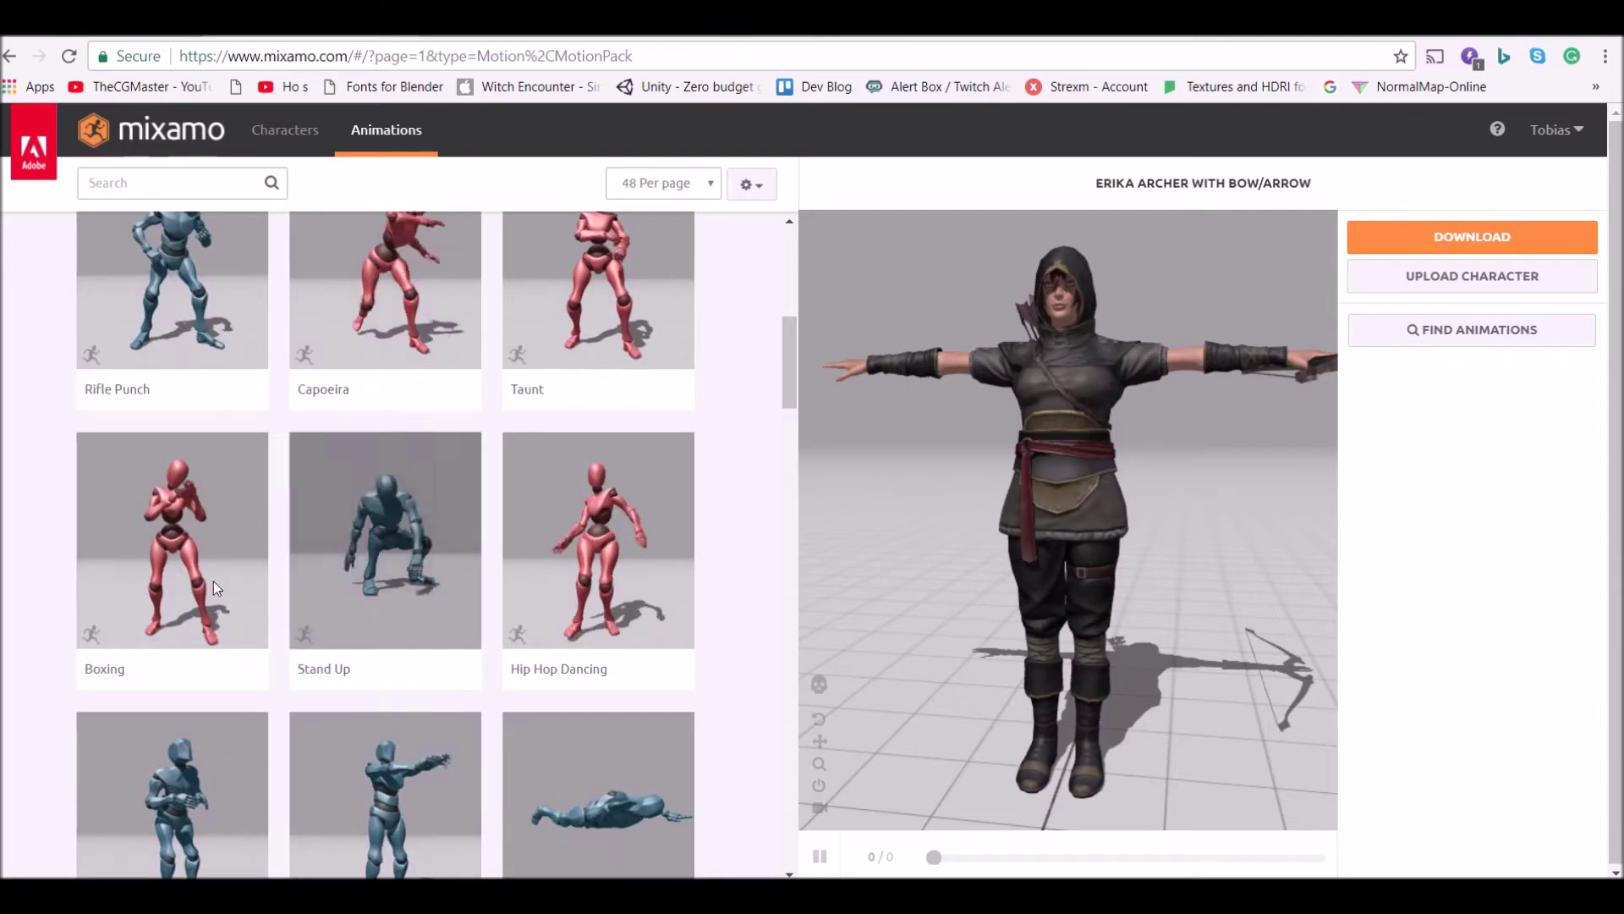
scroll(213, 580, "down", 4)
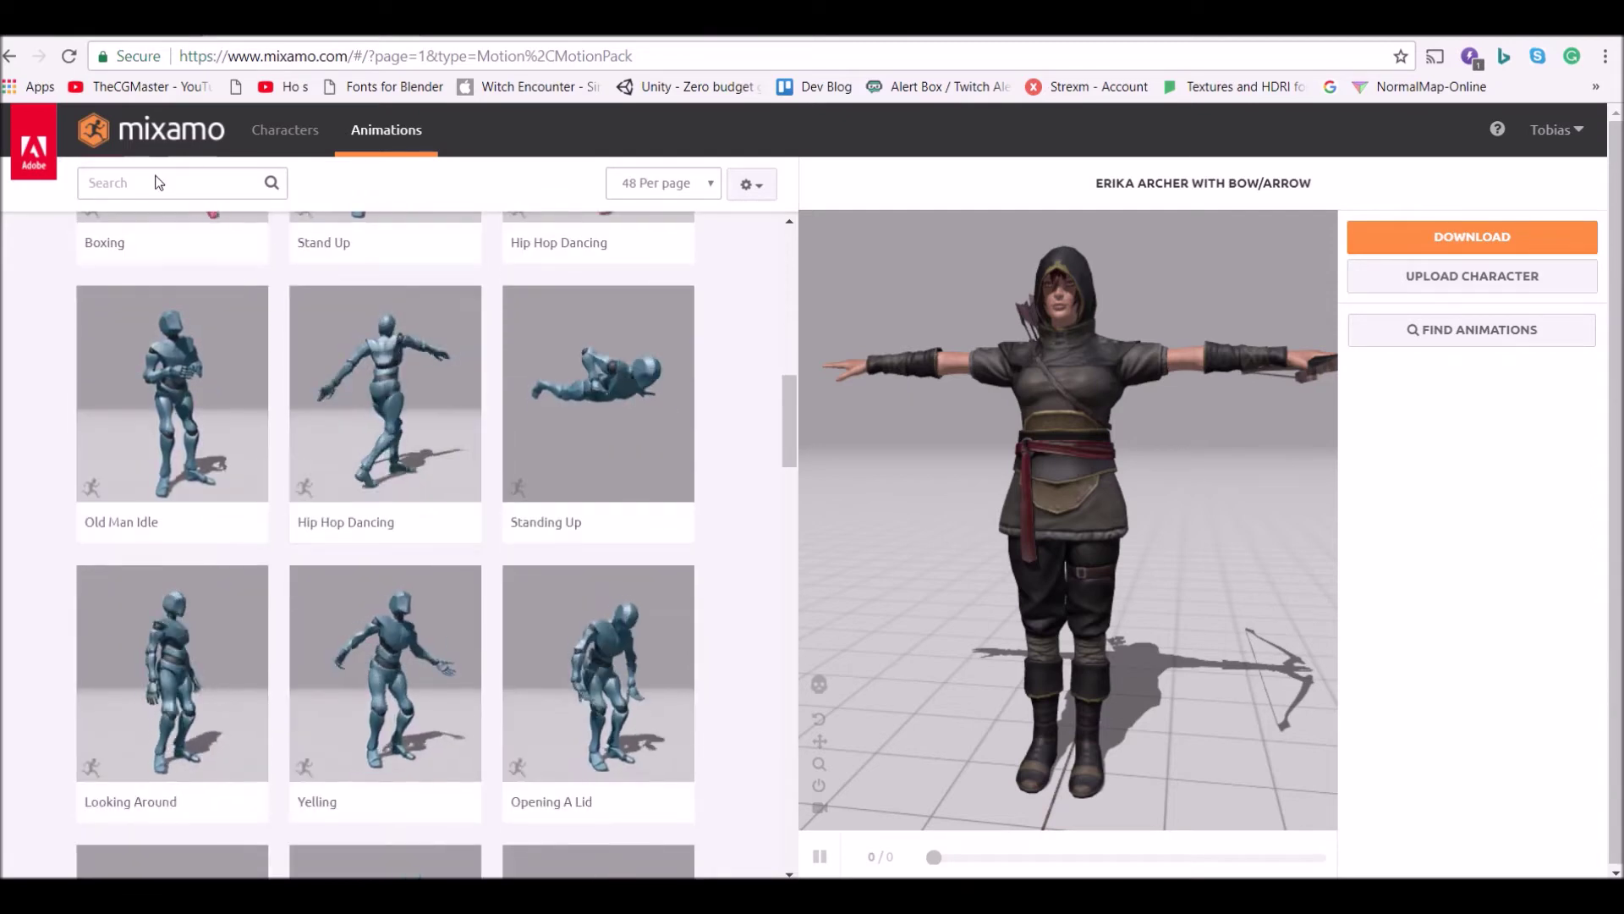
left_click(155, 182)
type("walk")
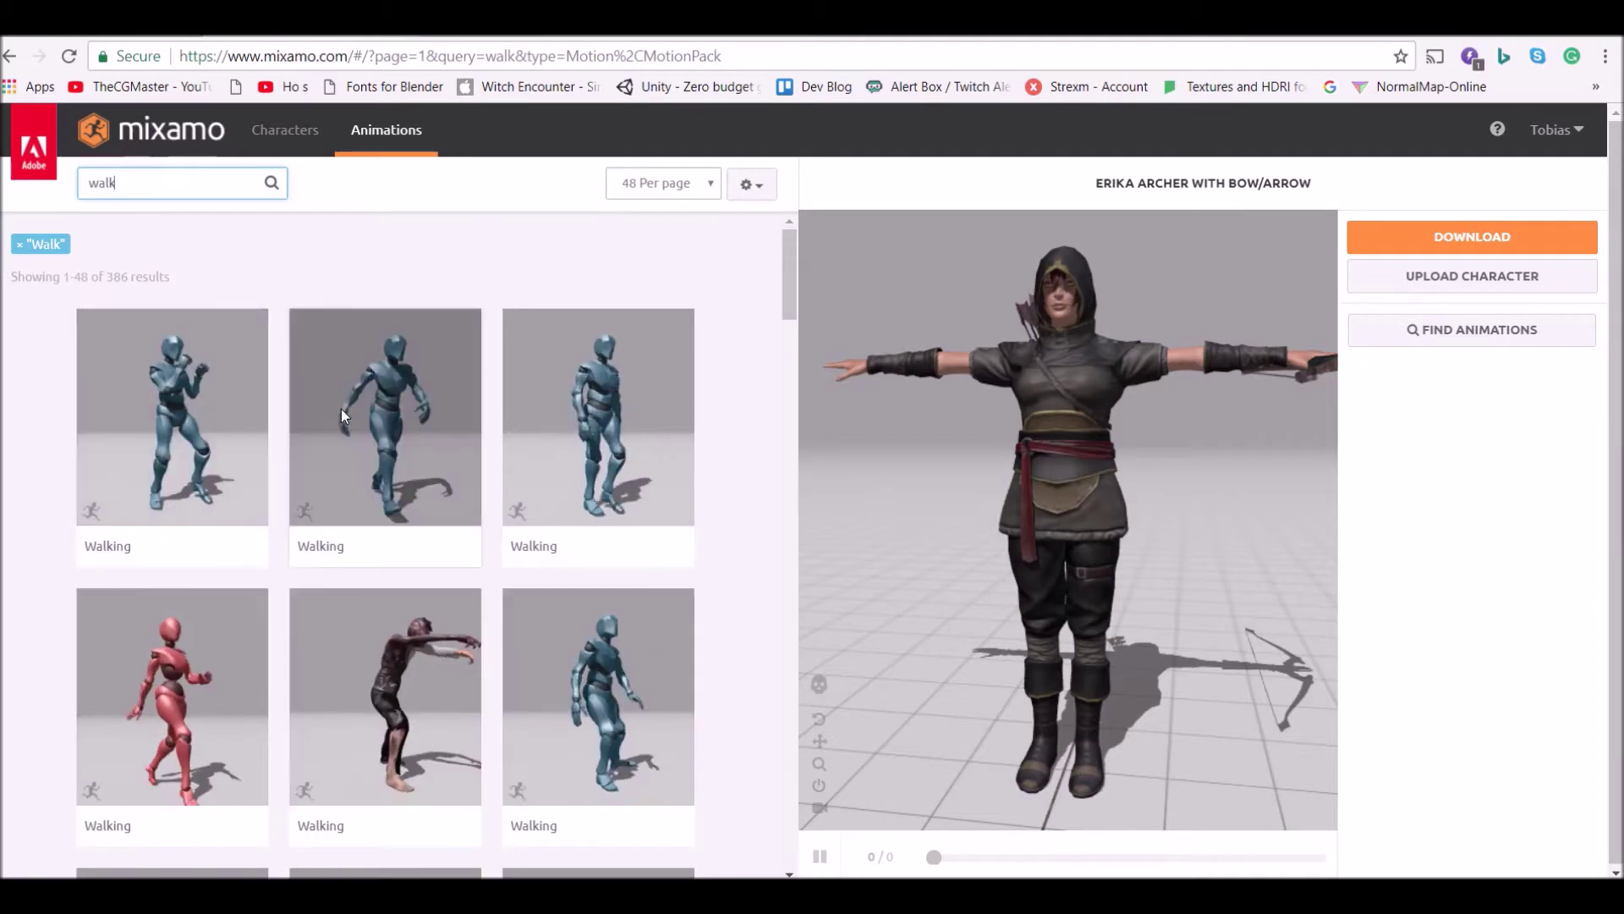
- Preview the third Walking animation in the first row on the archer with In Place enabled
left_click(553, 438)
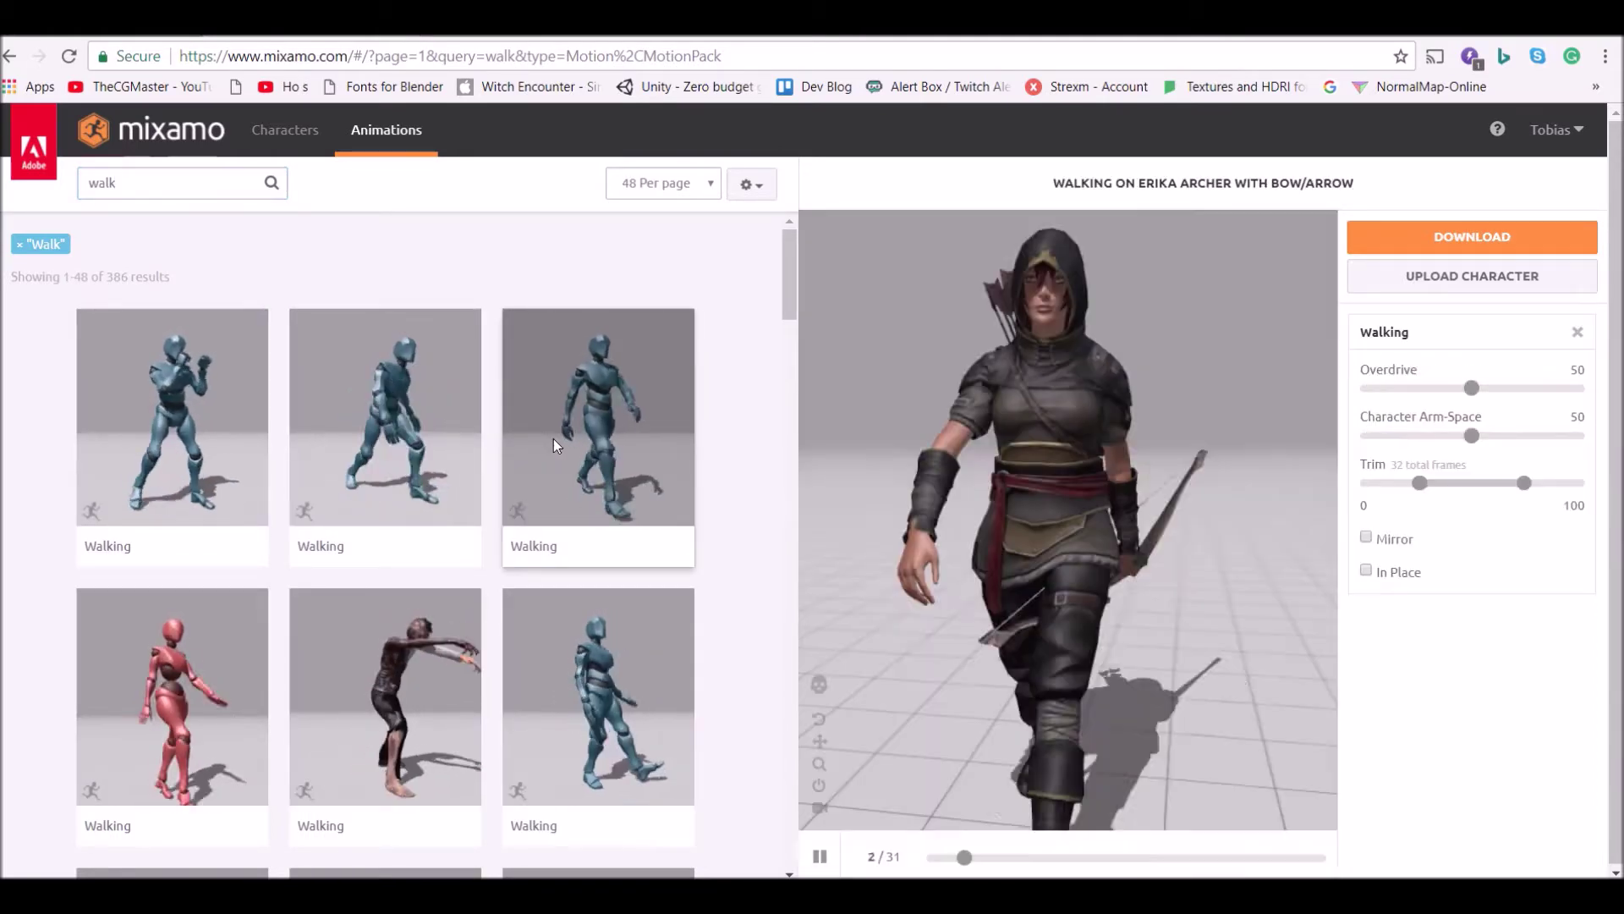
scroll(1184, 394, "down", 5)
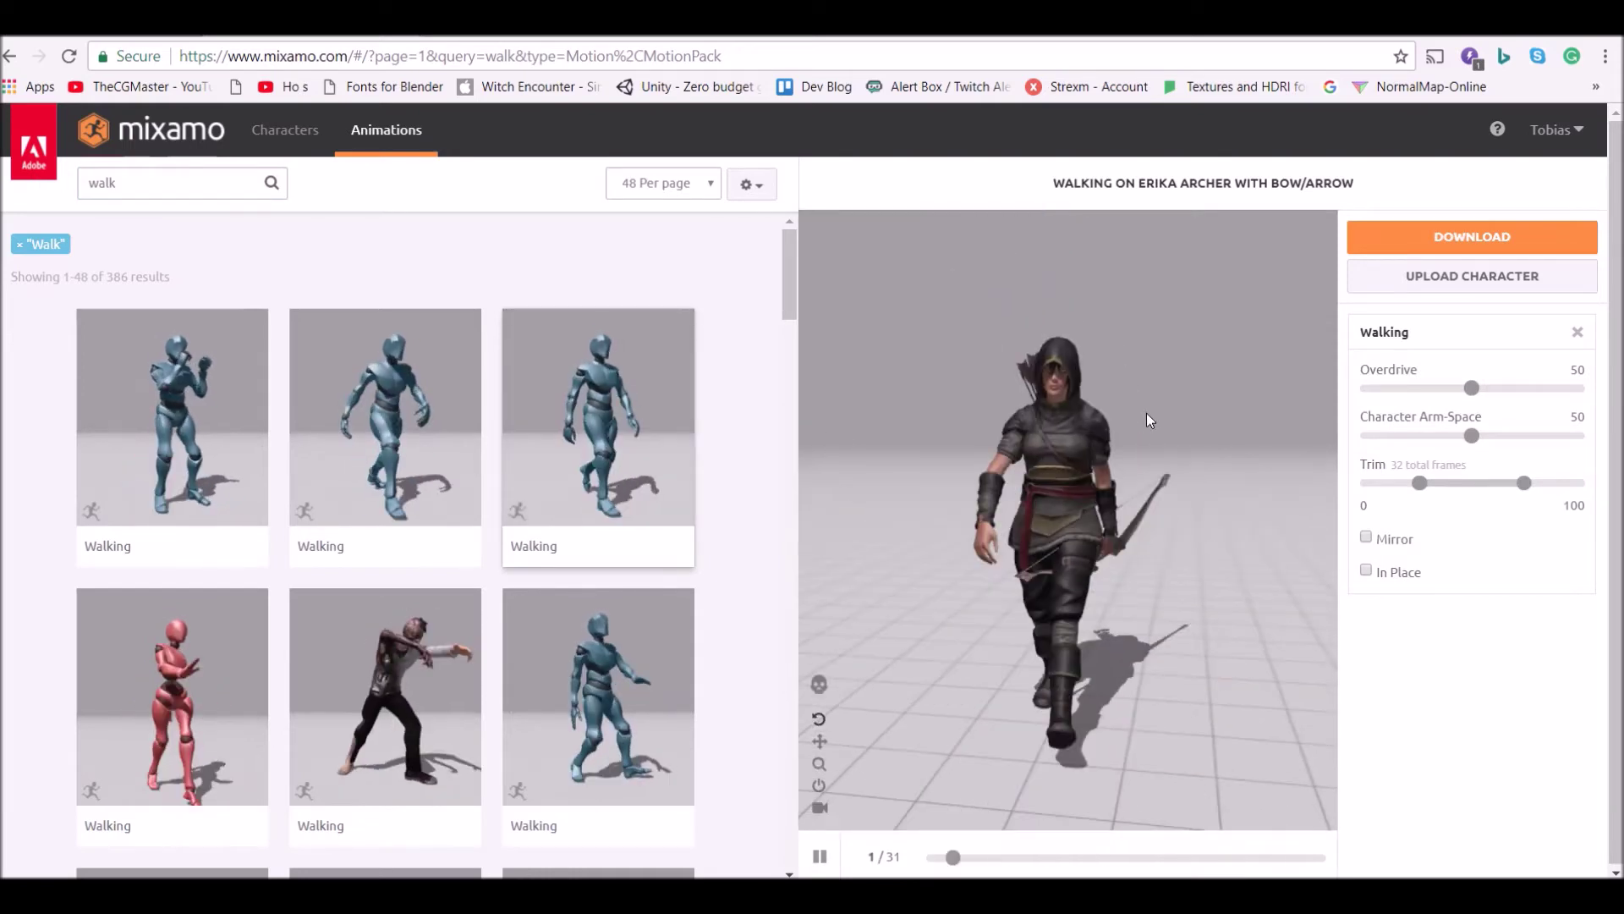
left_click(1366, 571)
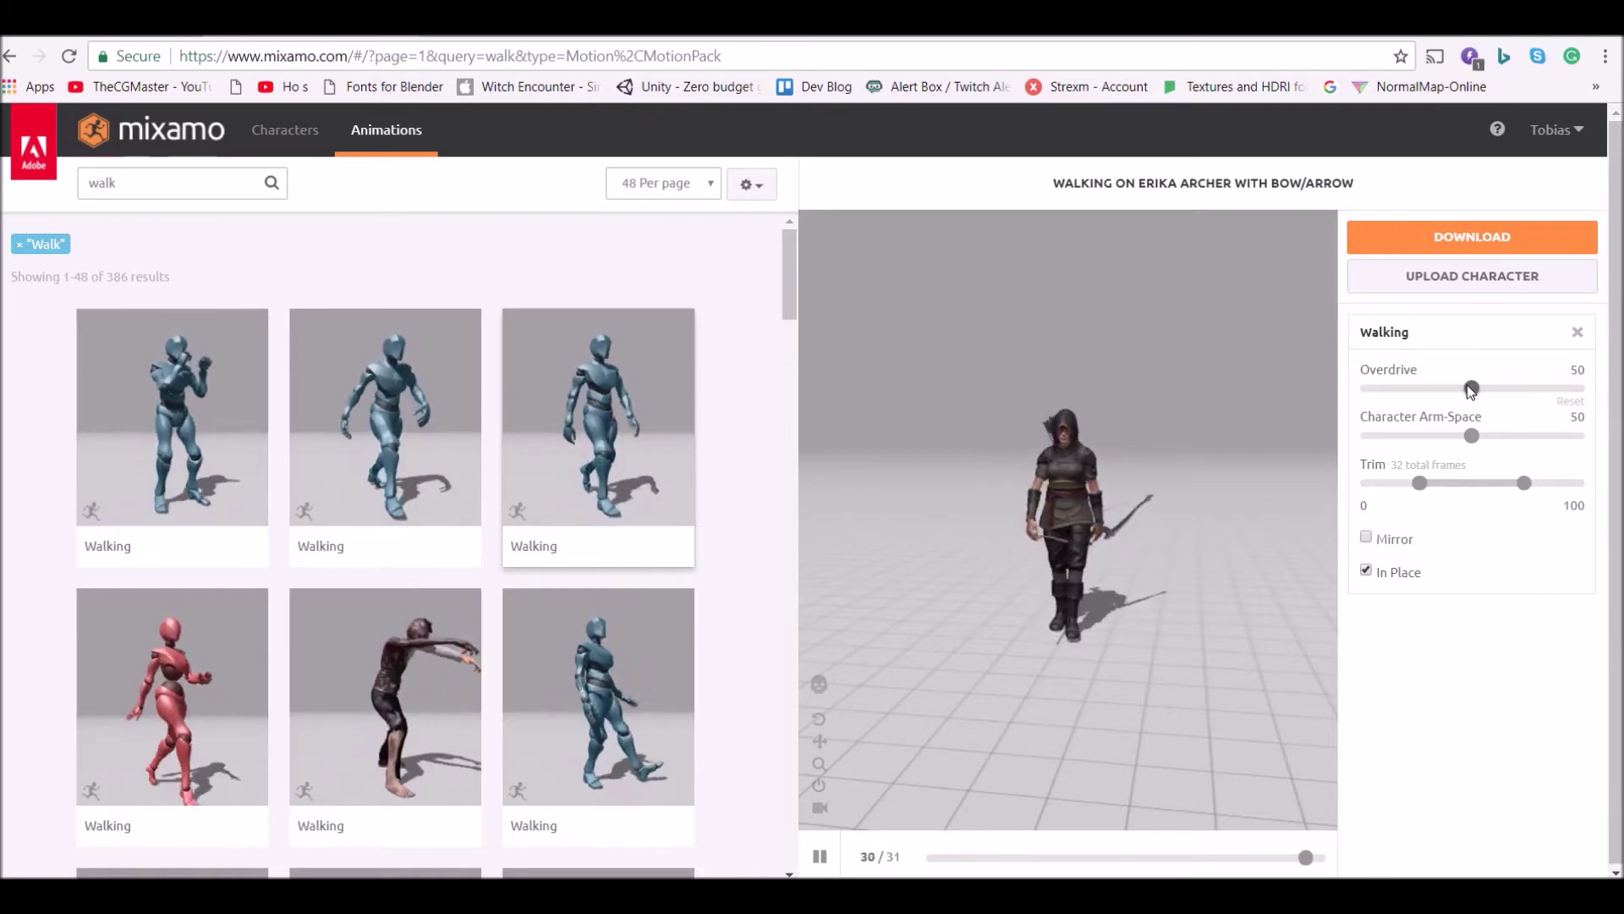
- Try the zombie Walking animation on the archer with Posture set to 0, Reach to 100 and Stride to 100
left_click(357, 641)
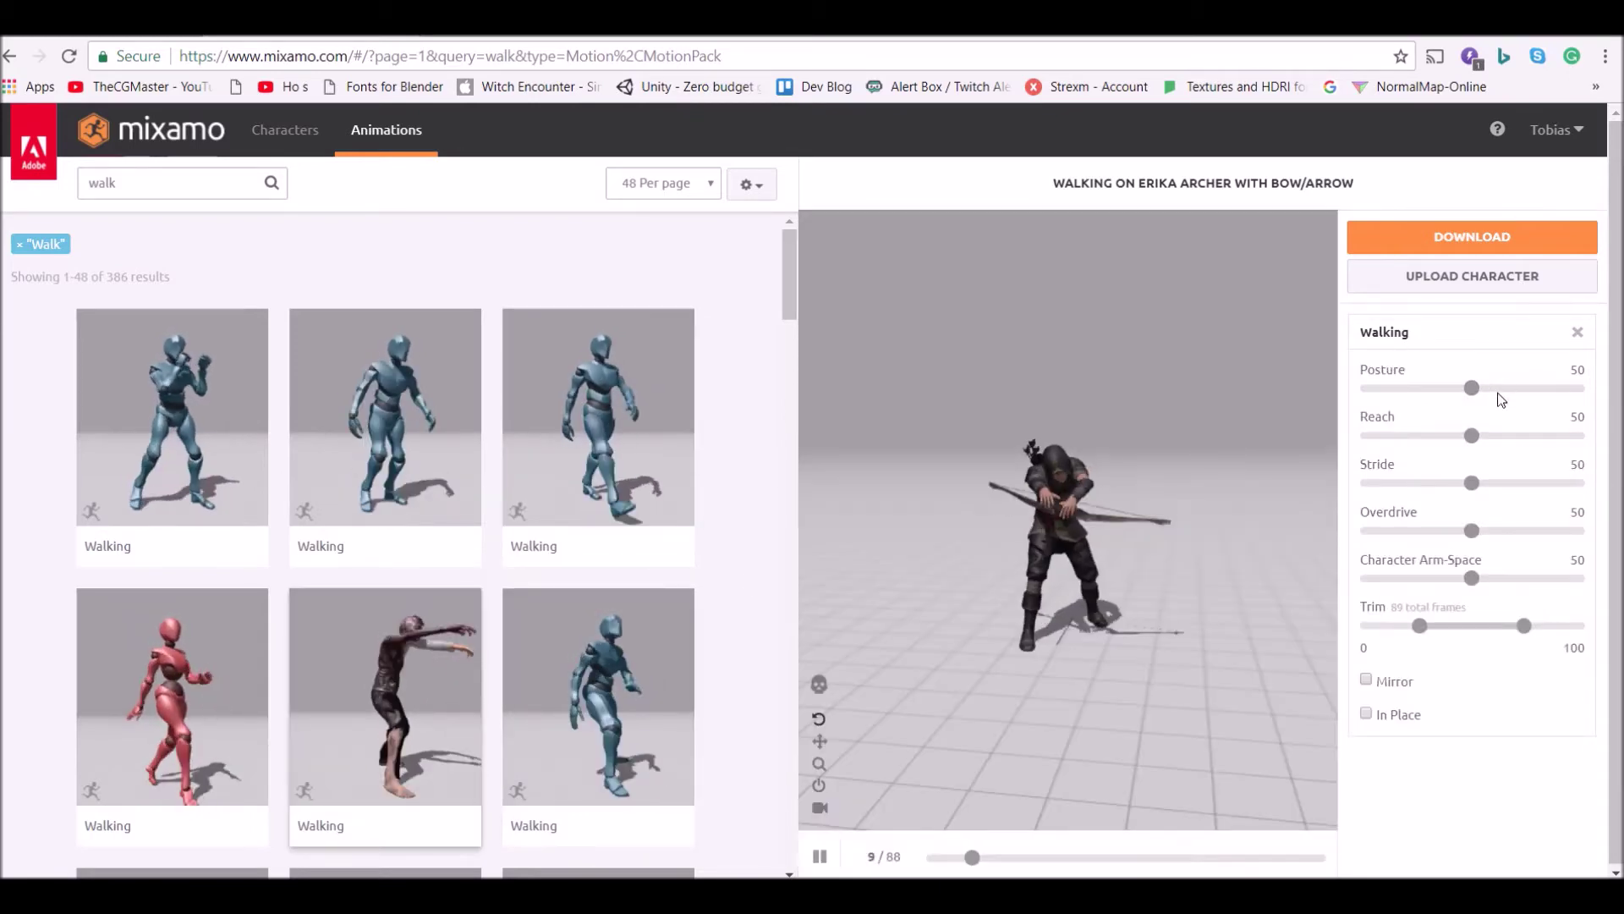
left_click(1364, 391)
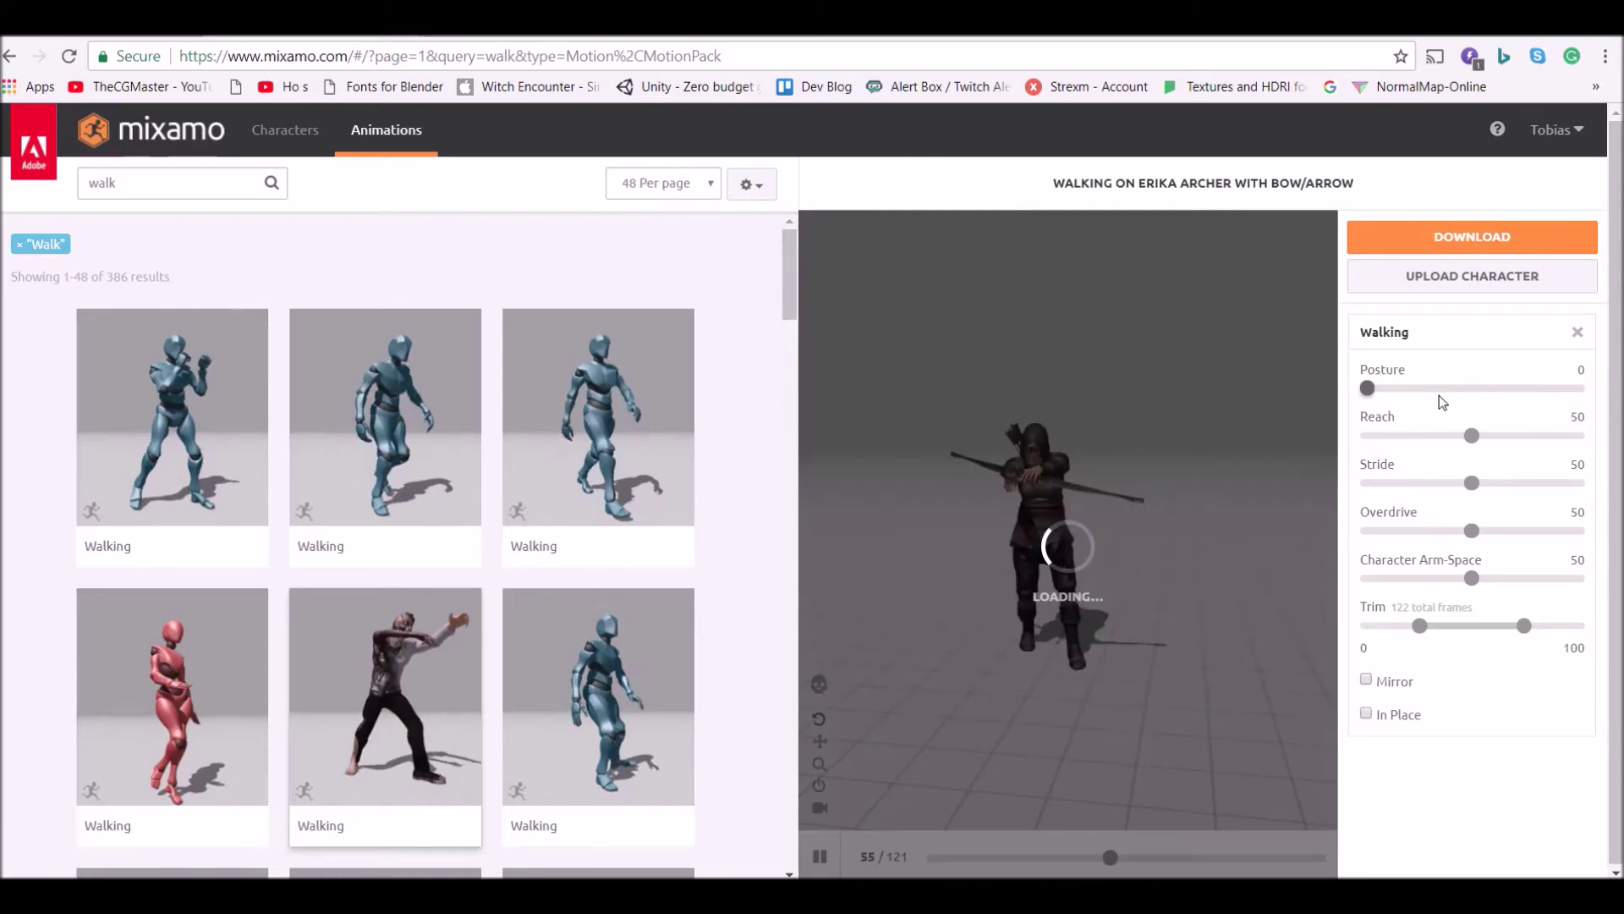
left_click_drag(1472, 435, 1575, 436)
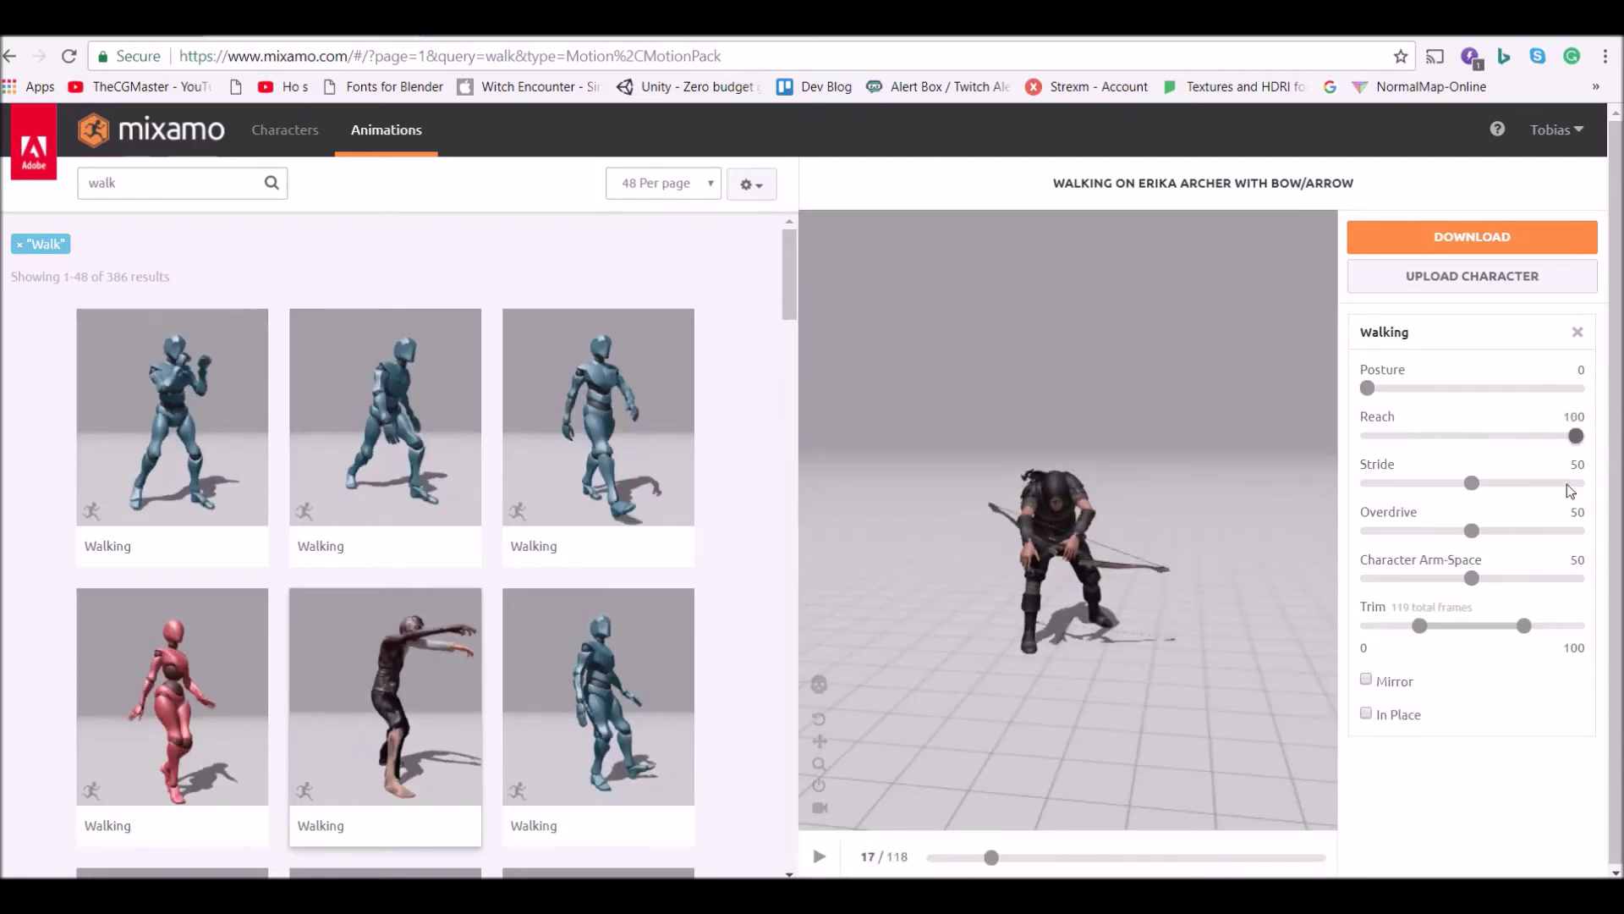
left_click_drag(1472, 483, 1575, 483)
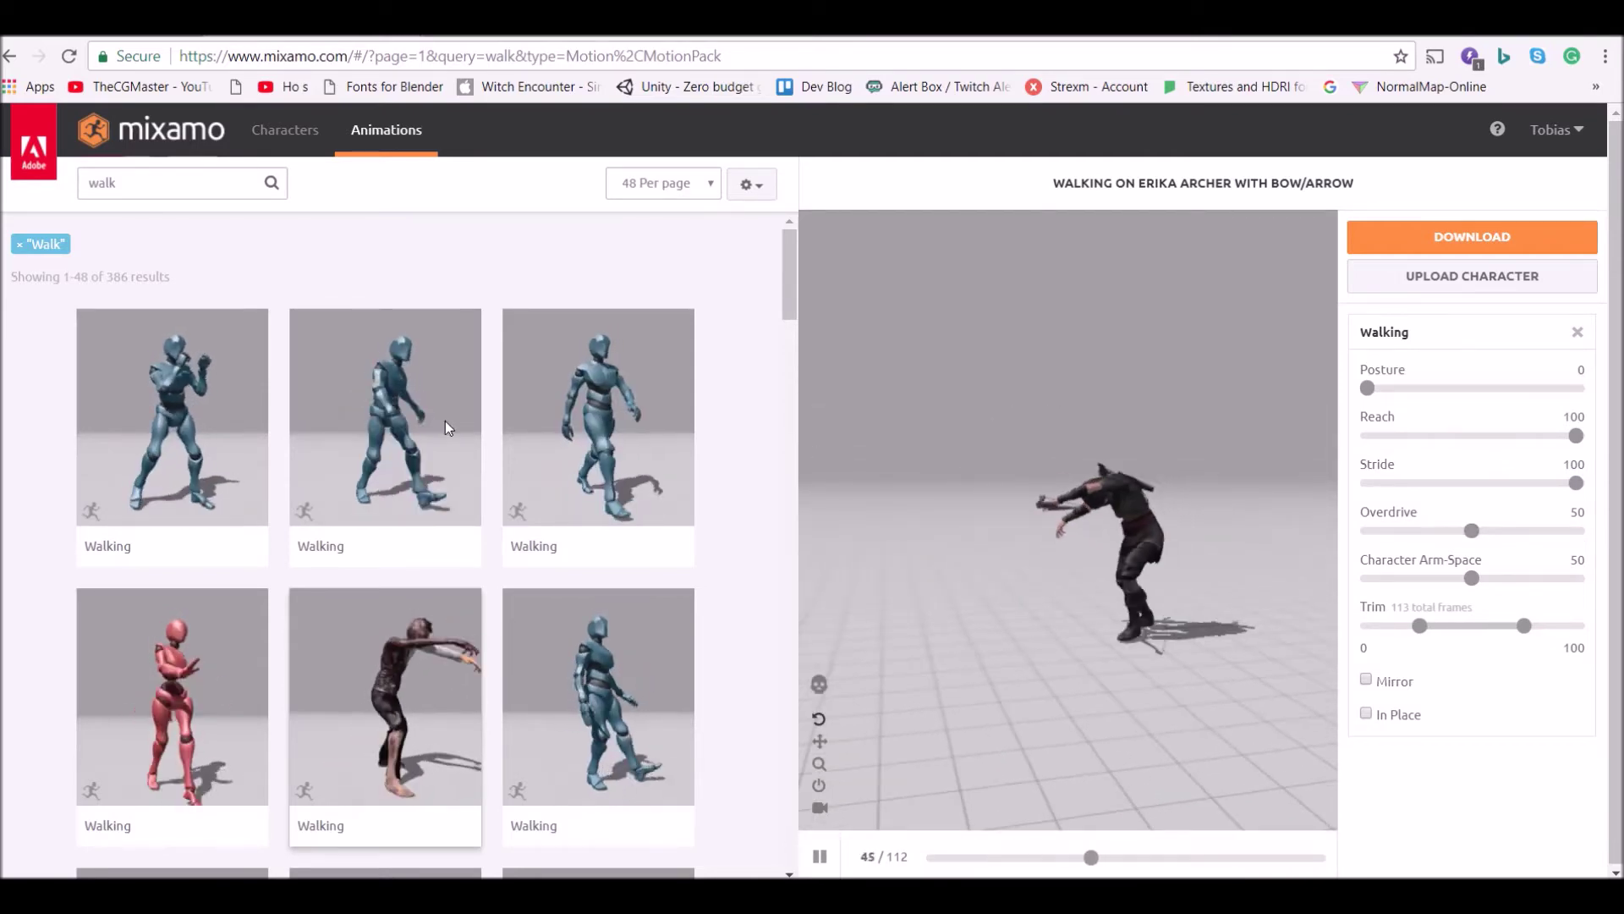
- Apply the third Walking animation in the first row to the archer again and turn on In Place
left_click(597, 405)
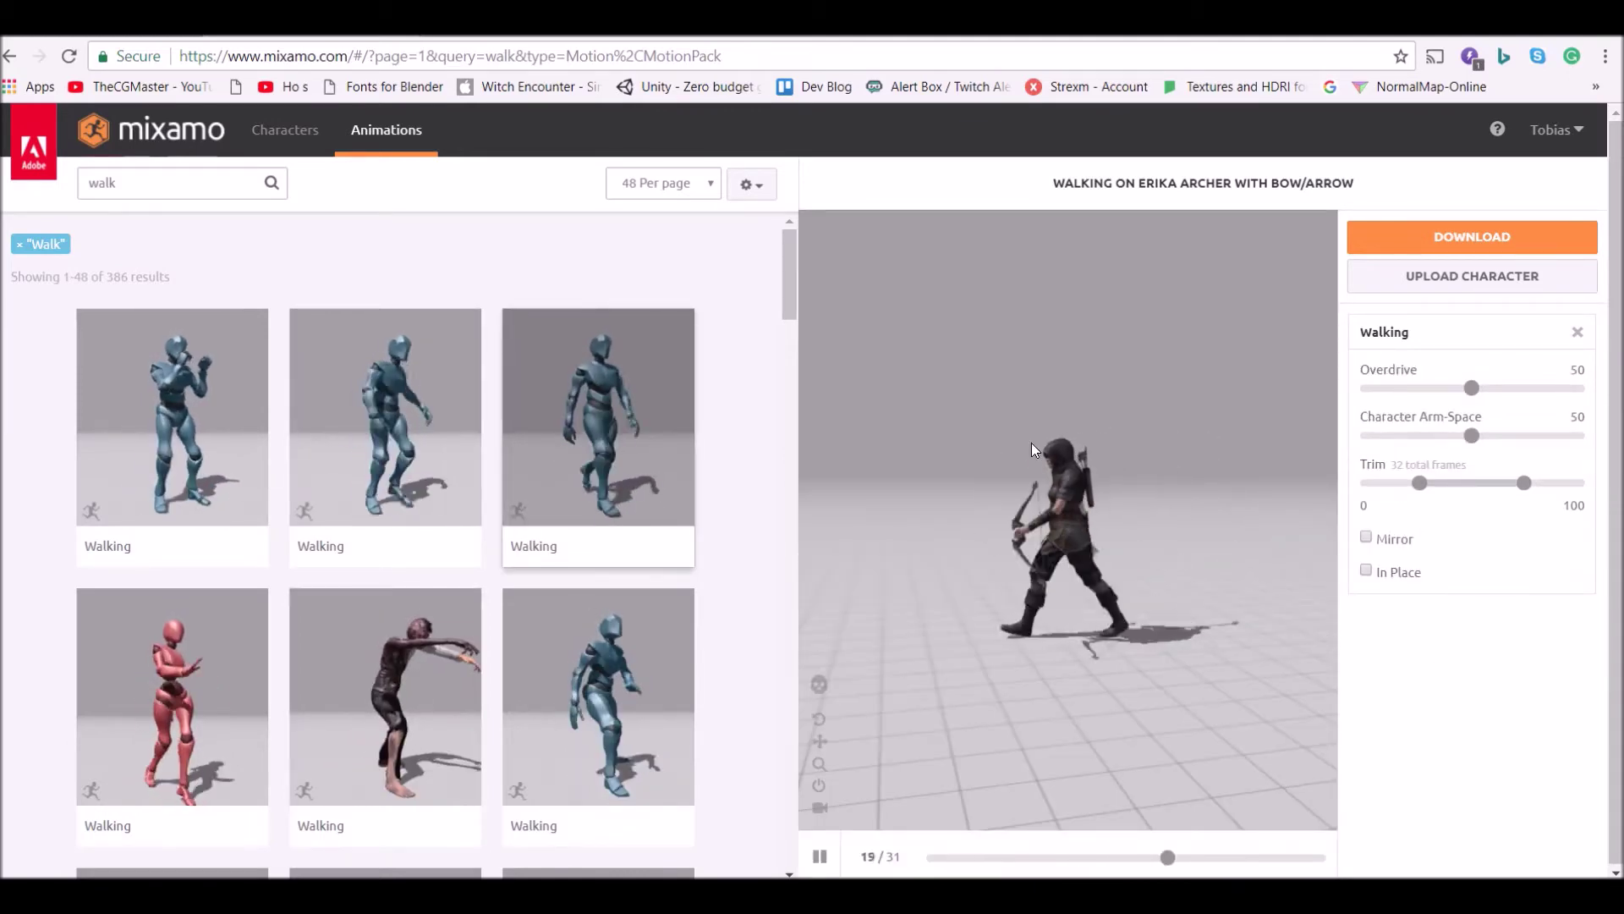
left_click(1365, 571)
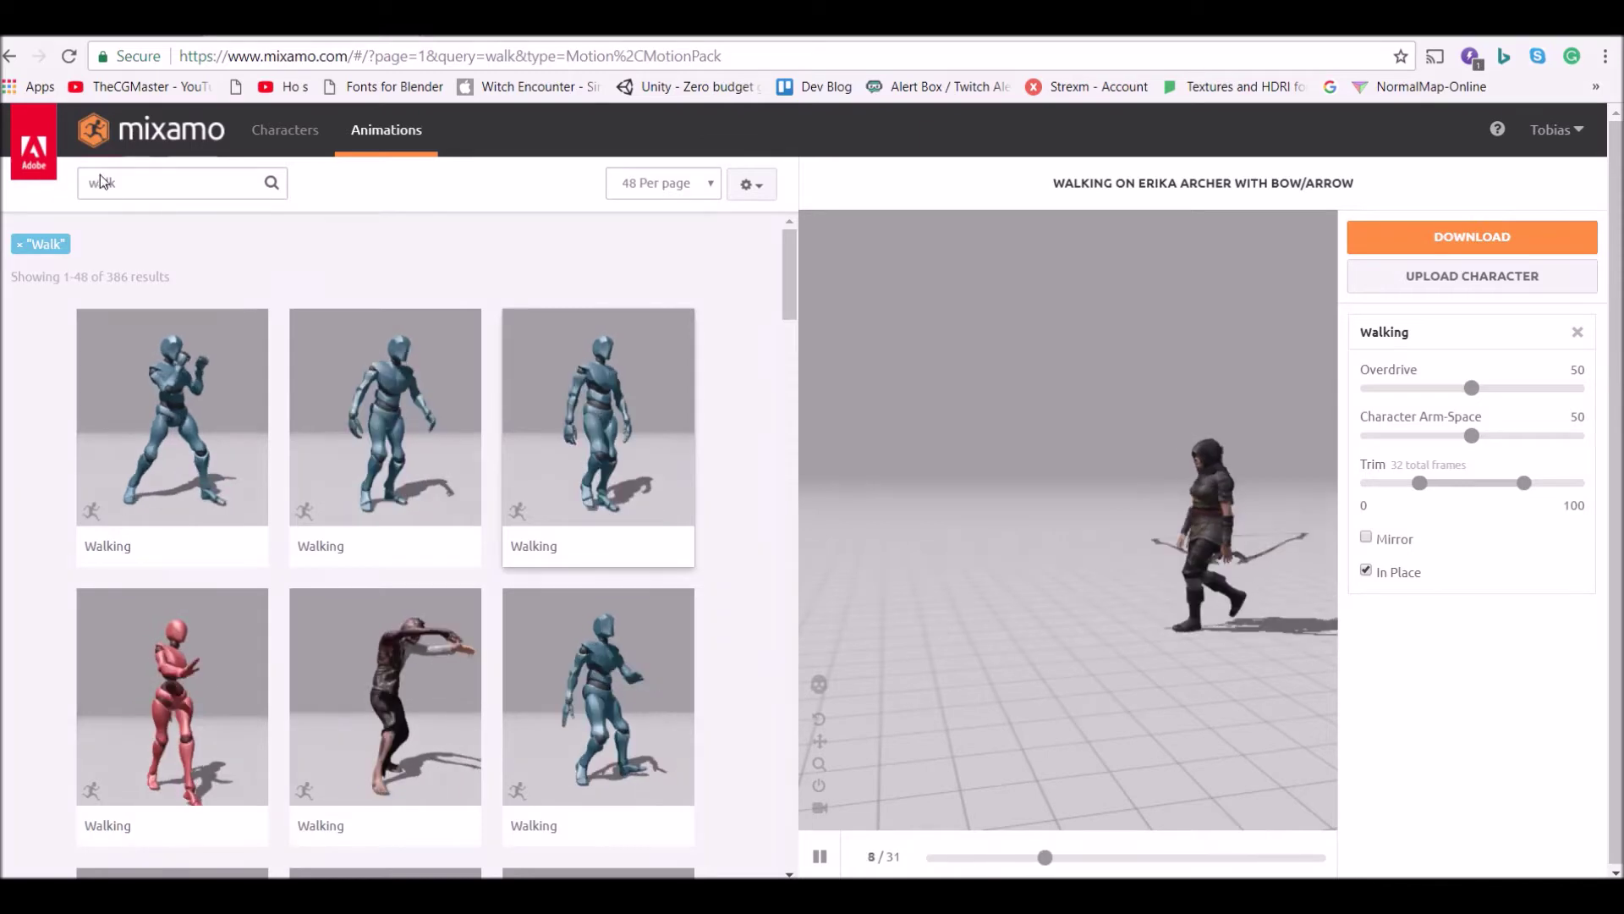
left_click(119, 194)
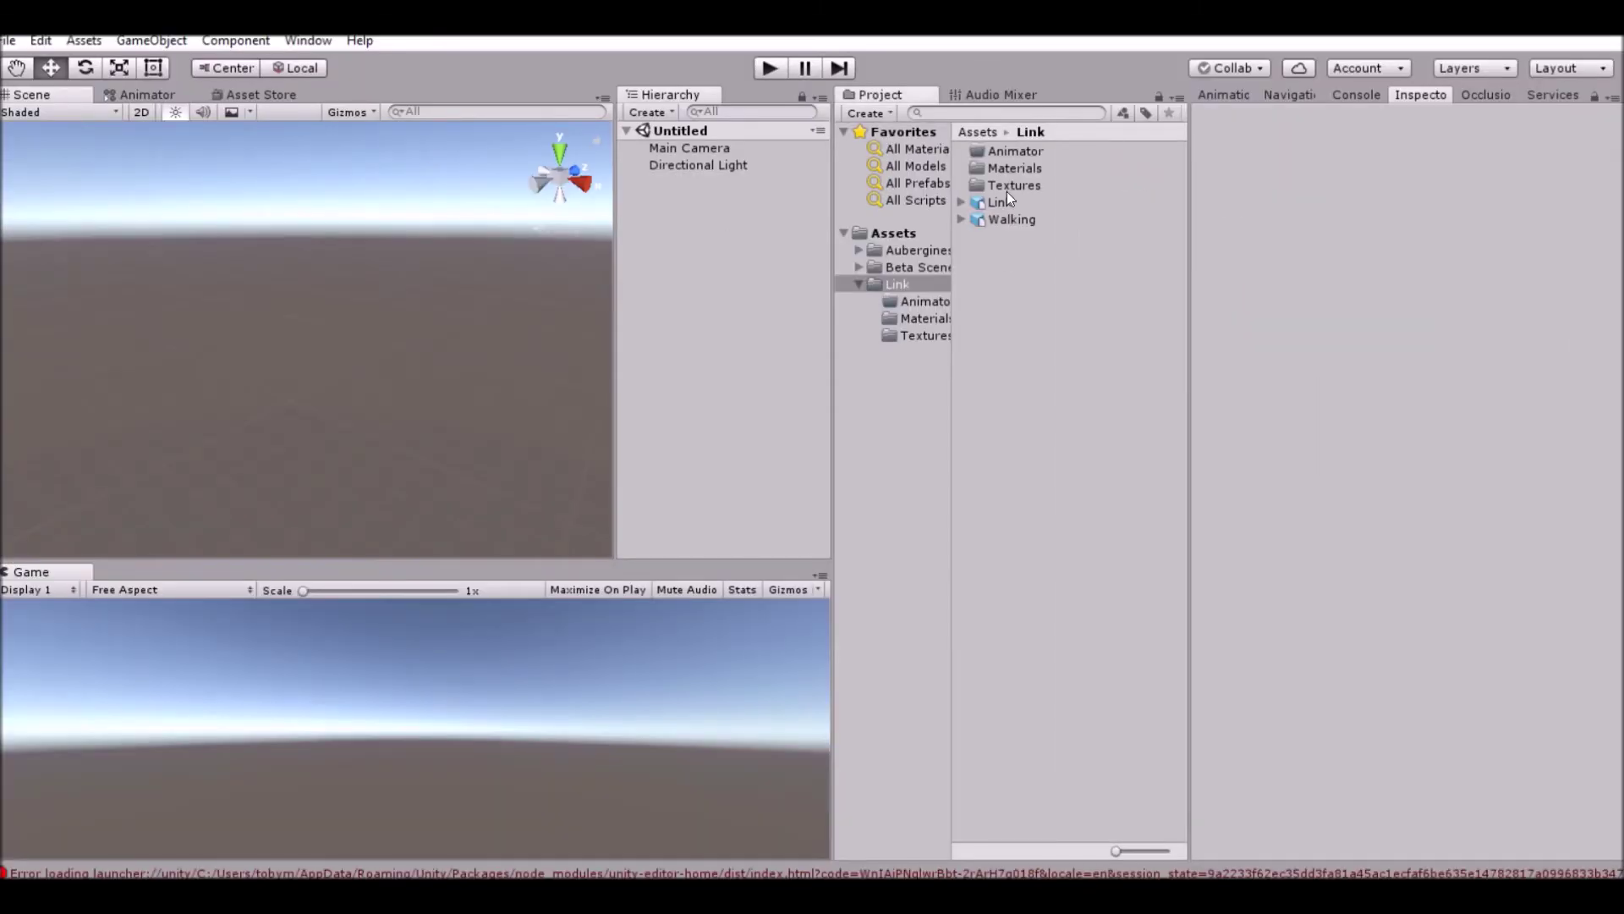
- Switch to Unity and inspect the Link model, the Walking animation and the Aubergines Toon Shader folder
left_click(1022, 205)
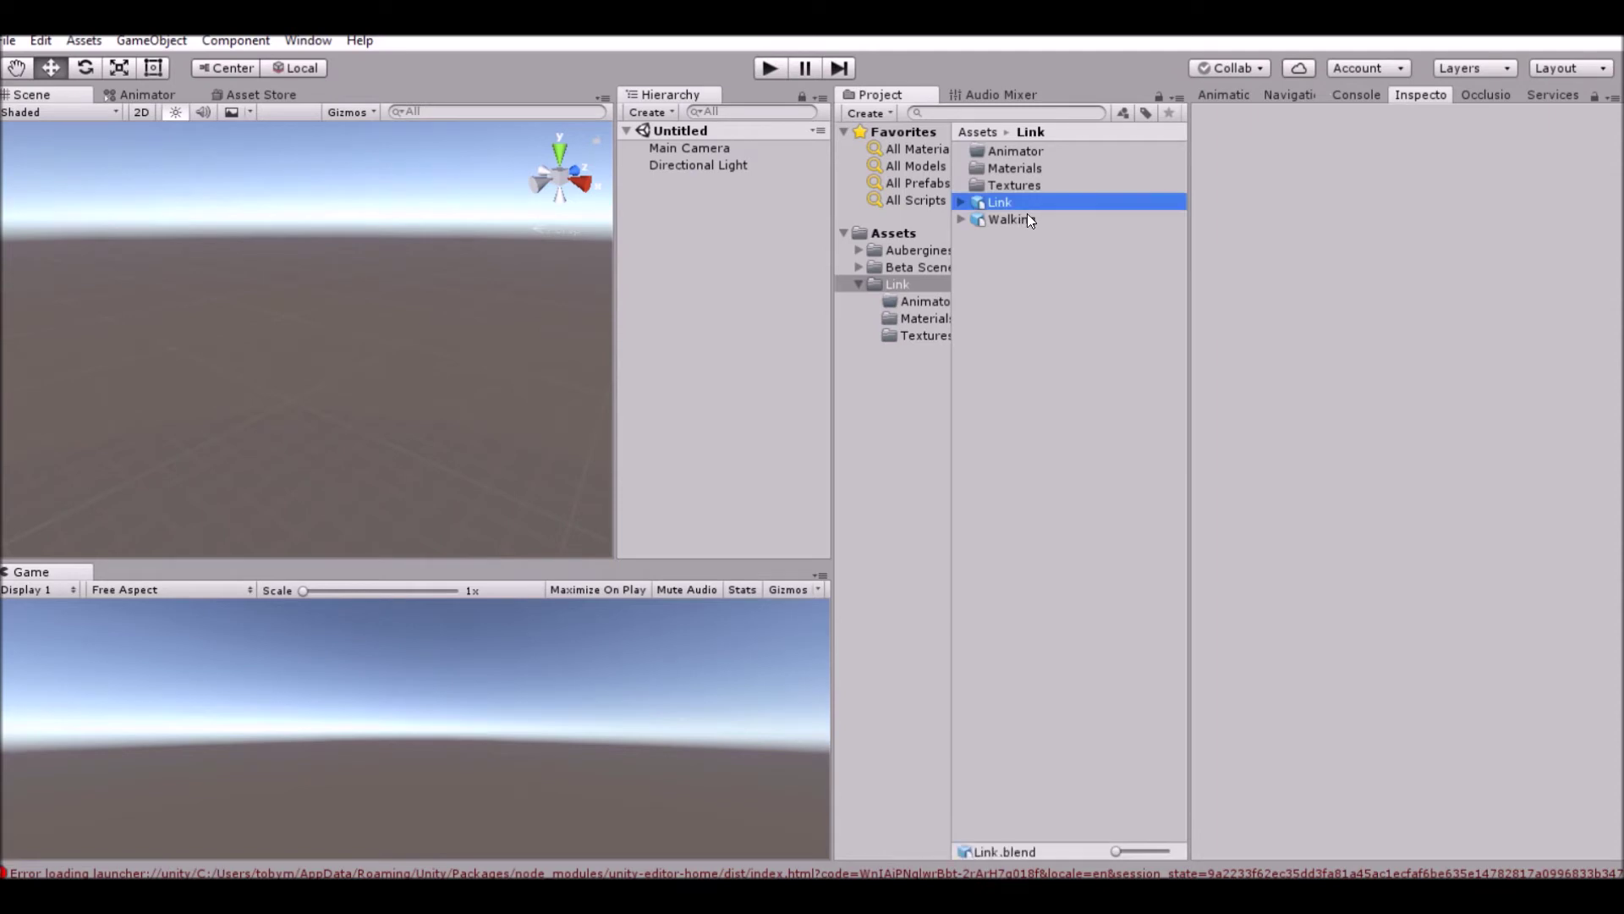
left_click(1025, 219)
left_click(910, 248)
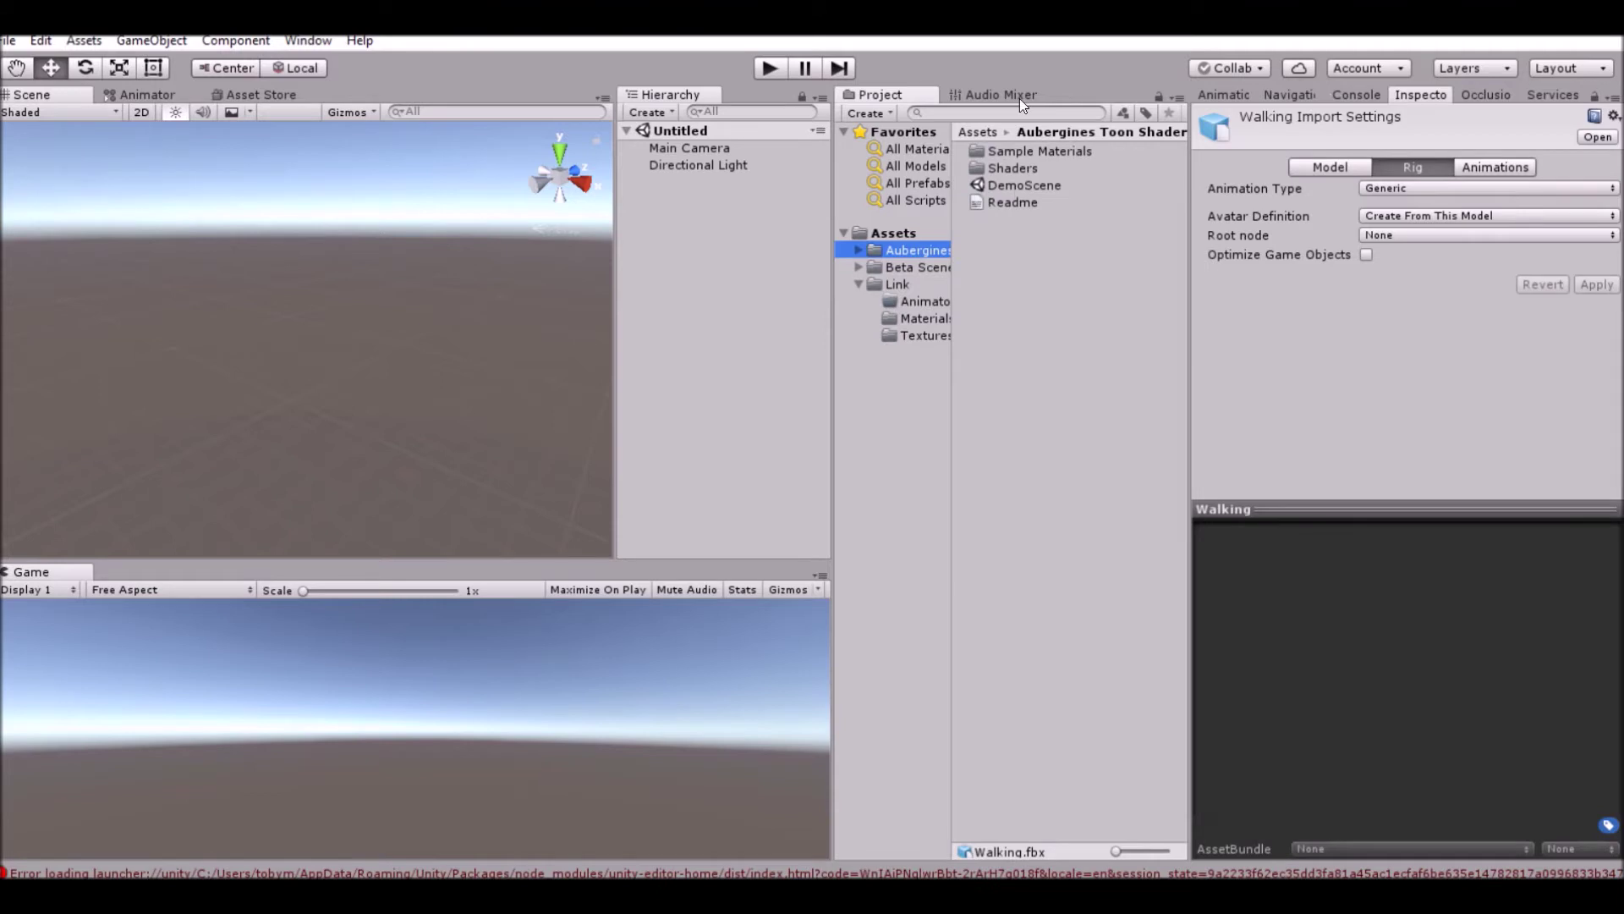
- Add the Beta Room model from the Beta Scene folder to the scene as a new object
left_click(922, 267)
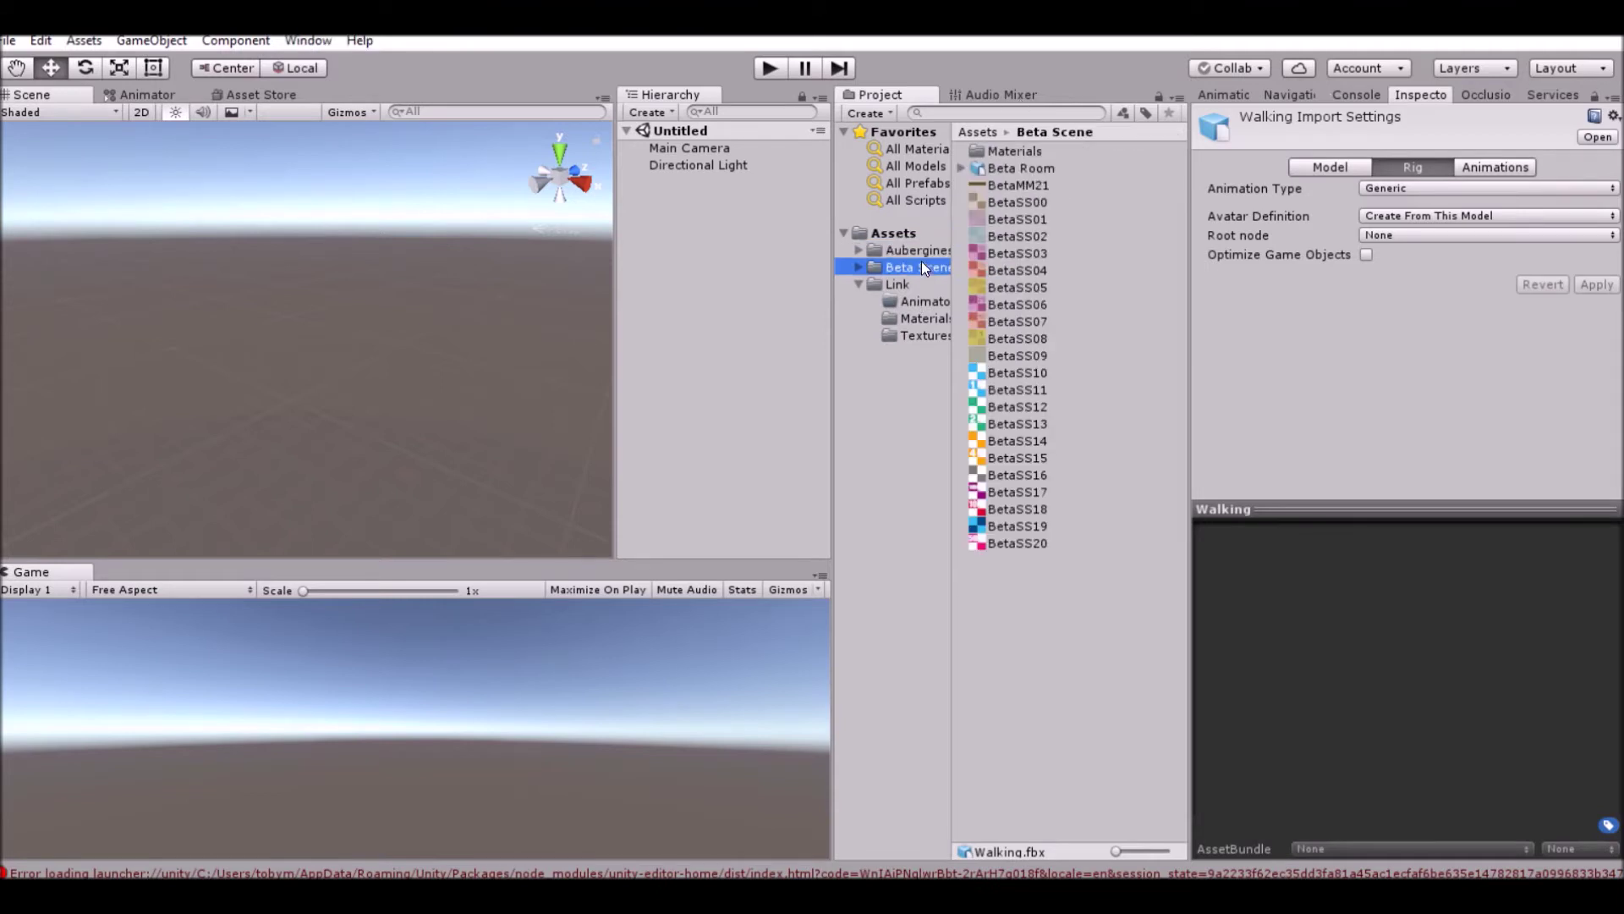
left_click(1027, 165)
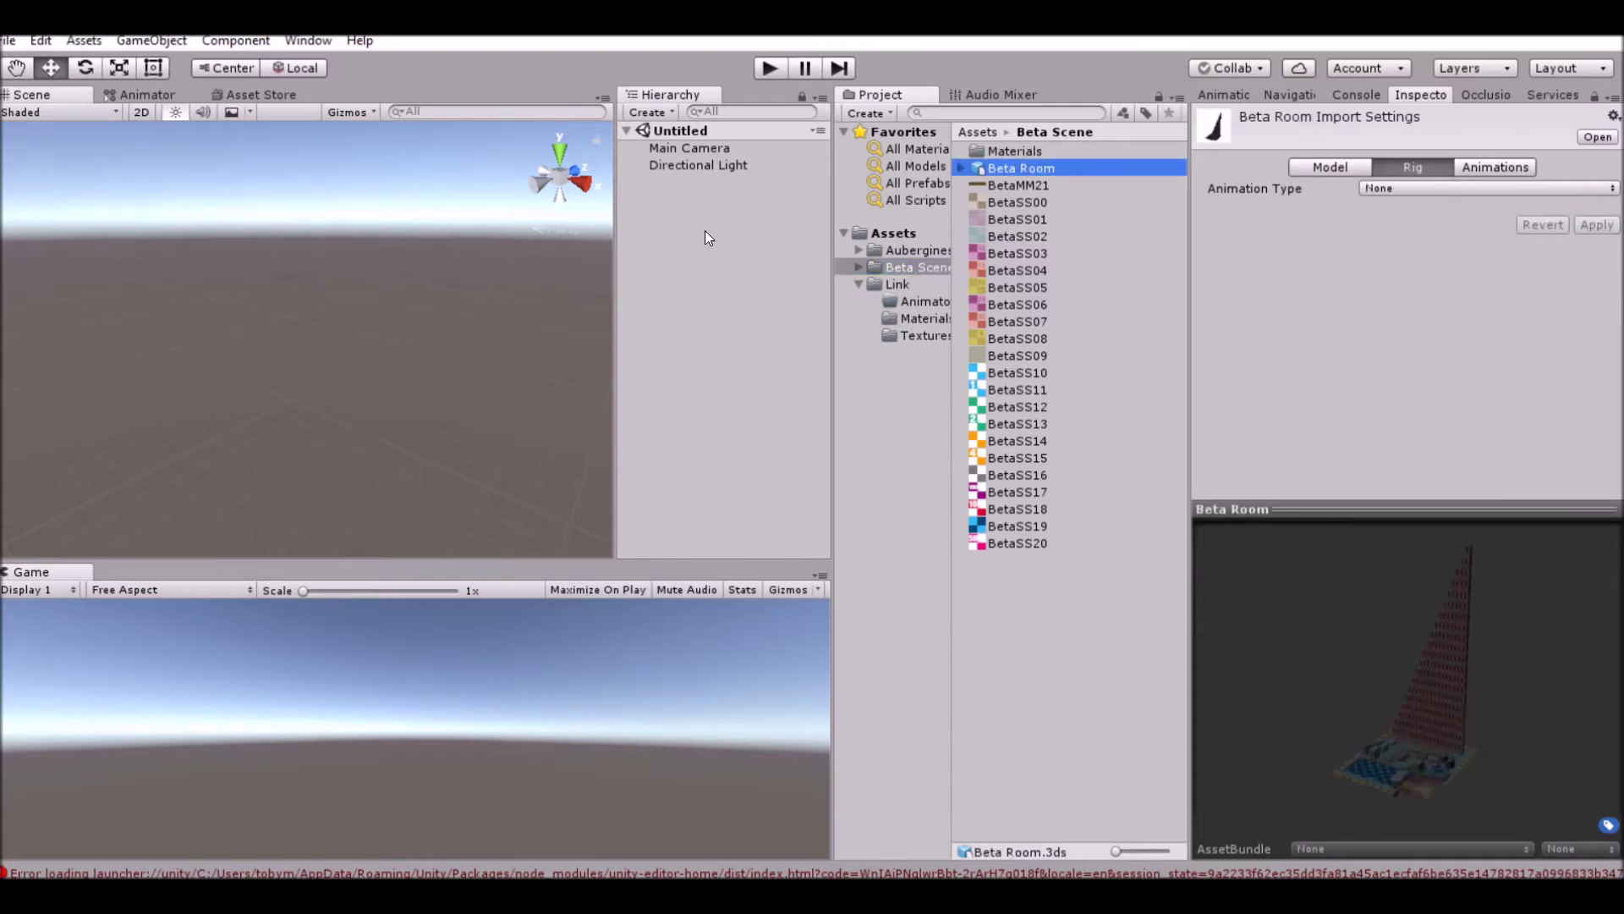
left_click_drag(997, 171, 743, 250)
right_click_drag(425, 327, 189, 352)
scroll(190, 352, "down", 5)
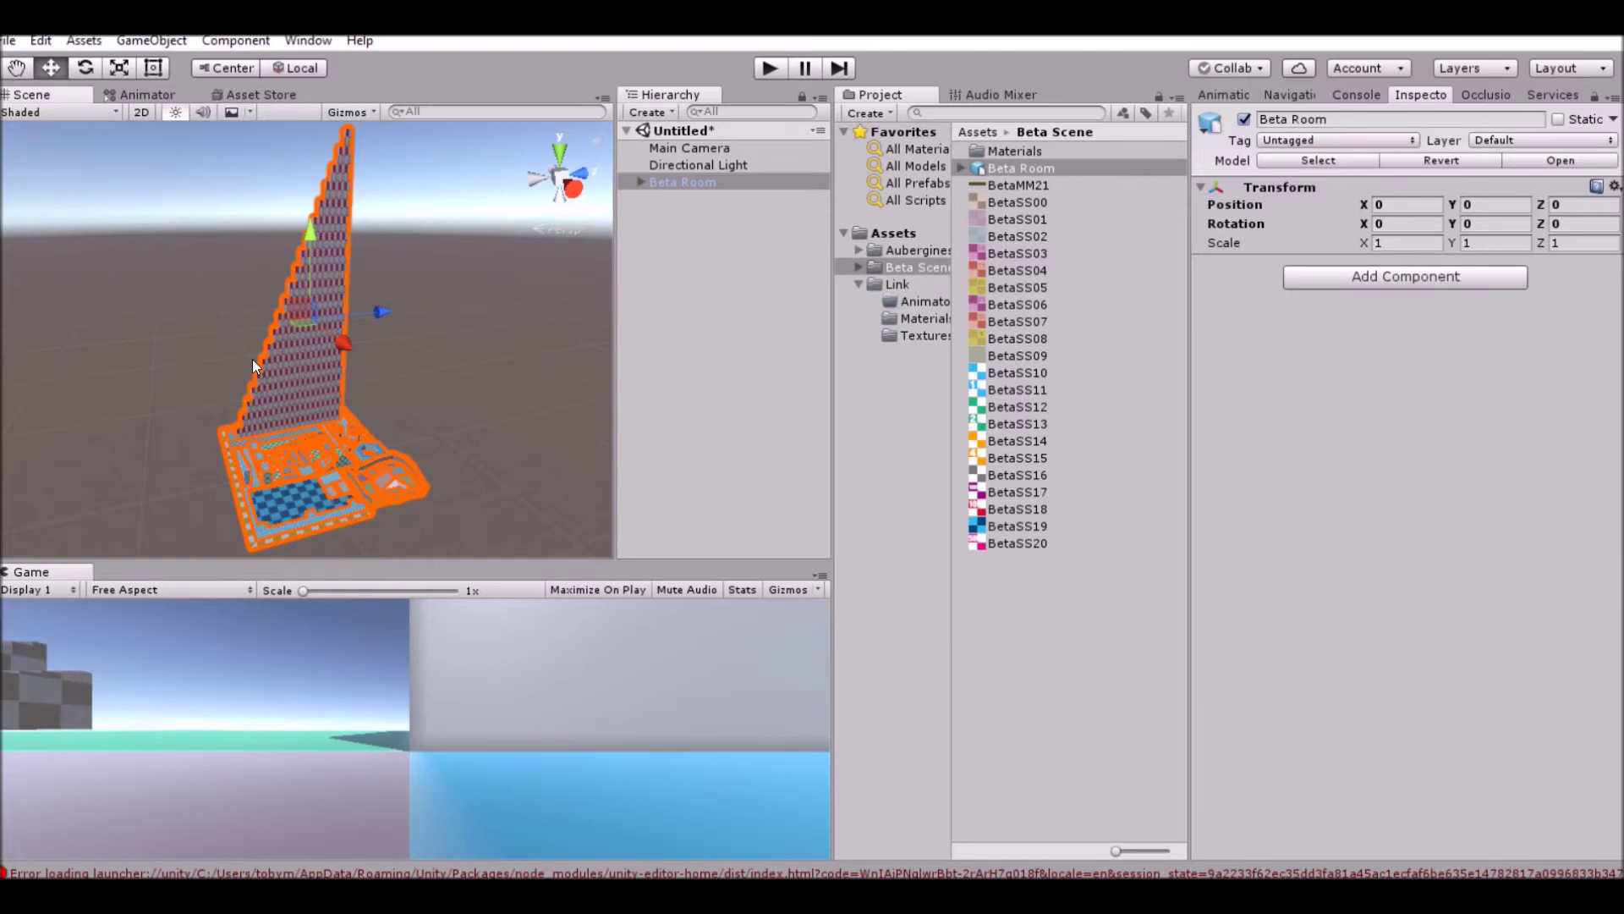
- Move the Beta Room to about X -492.06, Y 9344.3 and scale it down uniformly to about 0.0159
right_click_drag(252, 359, 123, 306)
key("w")
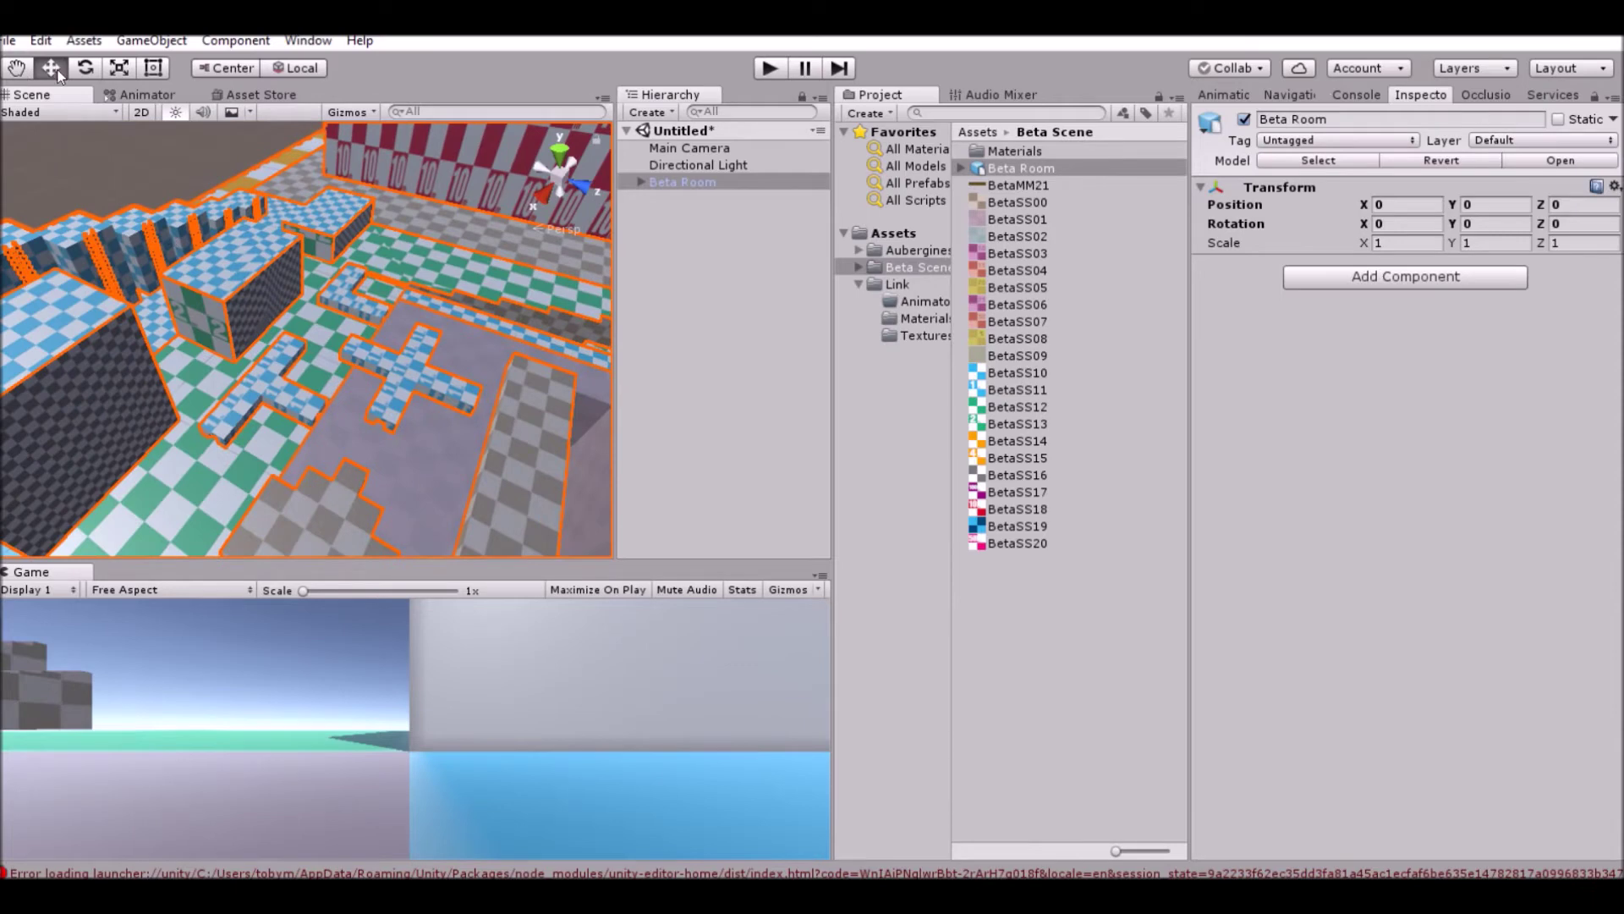
left_click(118, 70)
left_click_drag(302, 267, 279, 423)
scroll(277, 419, "up", 10)
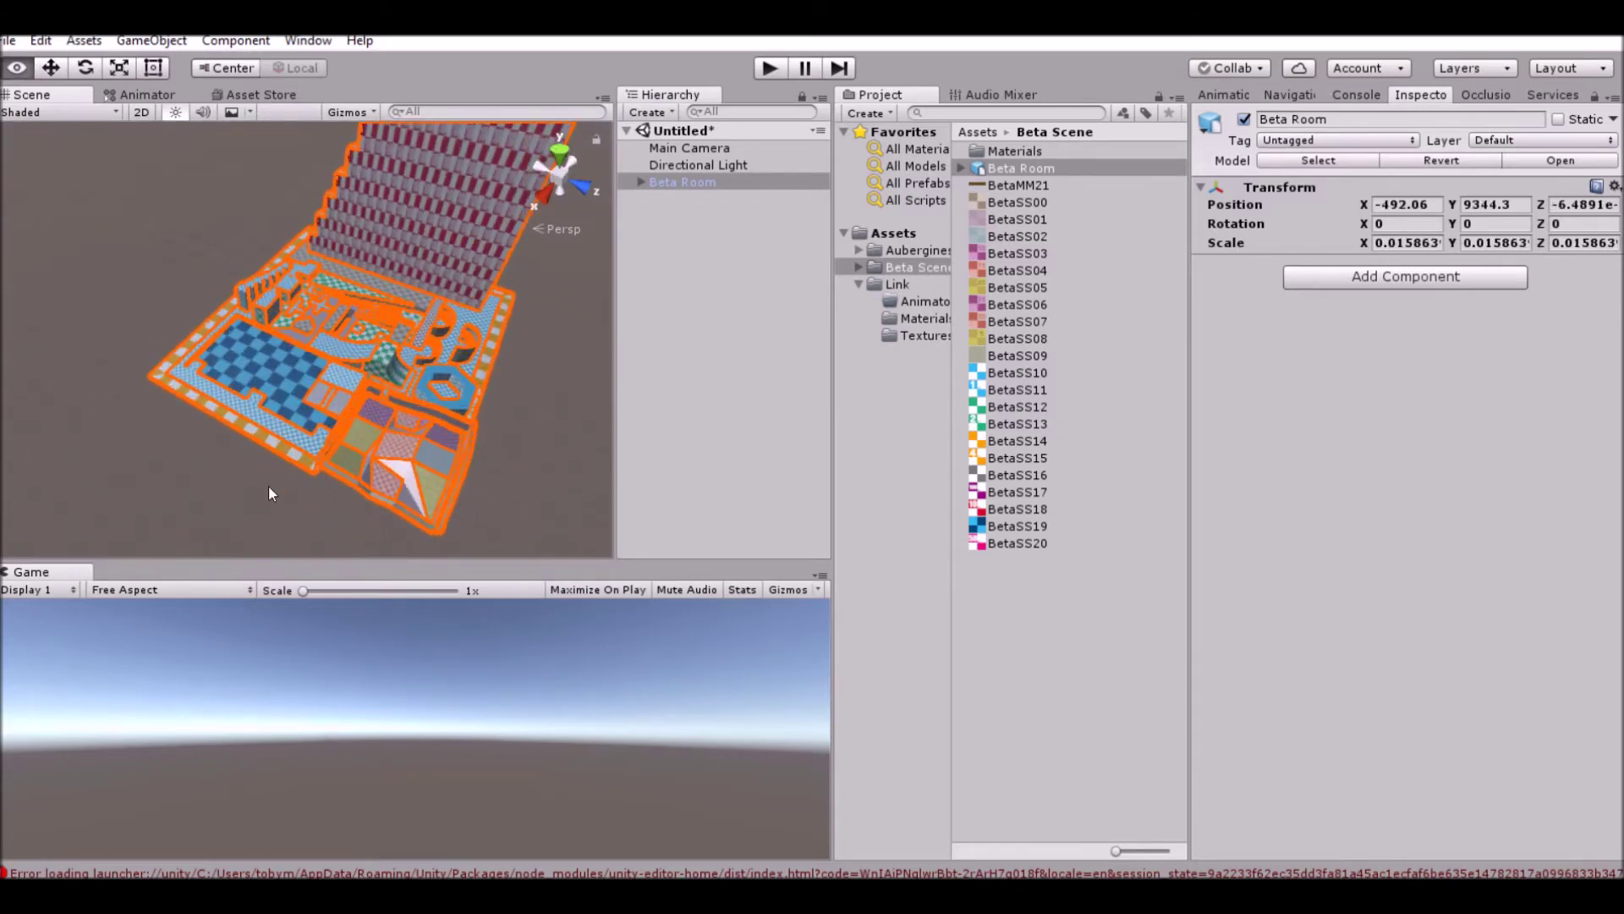
scroll(297, 457, "up", 10)
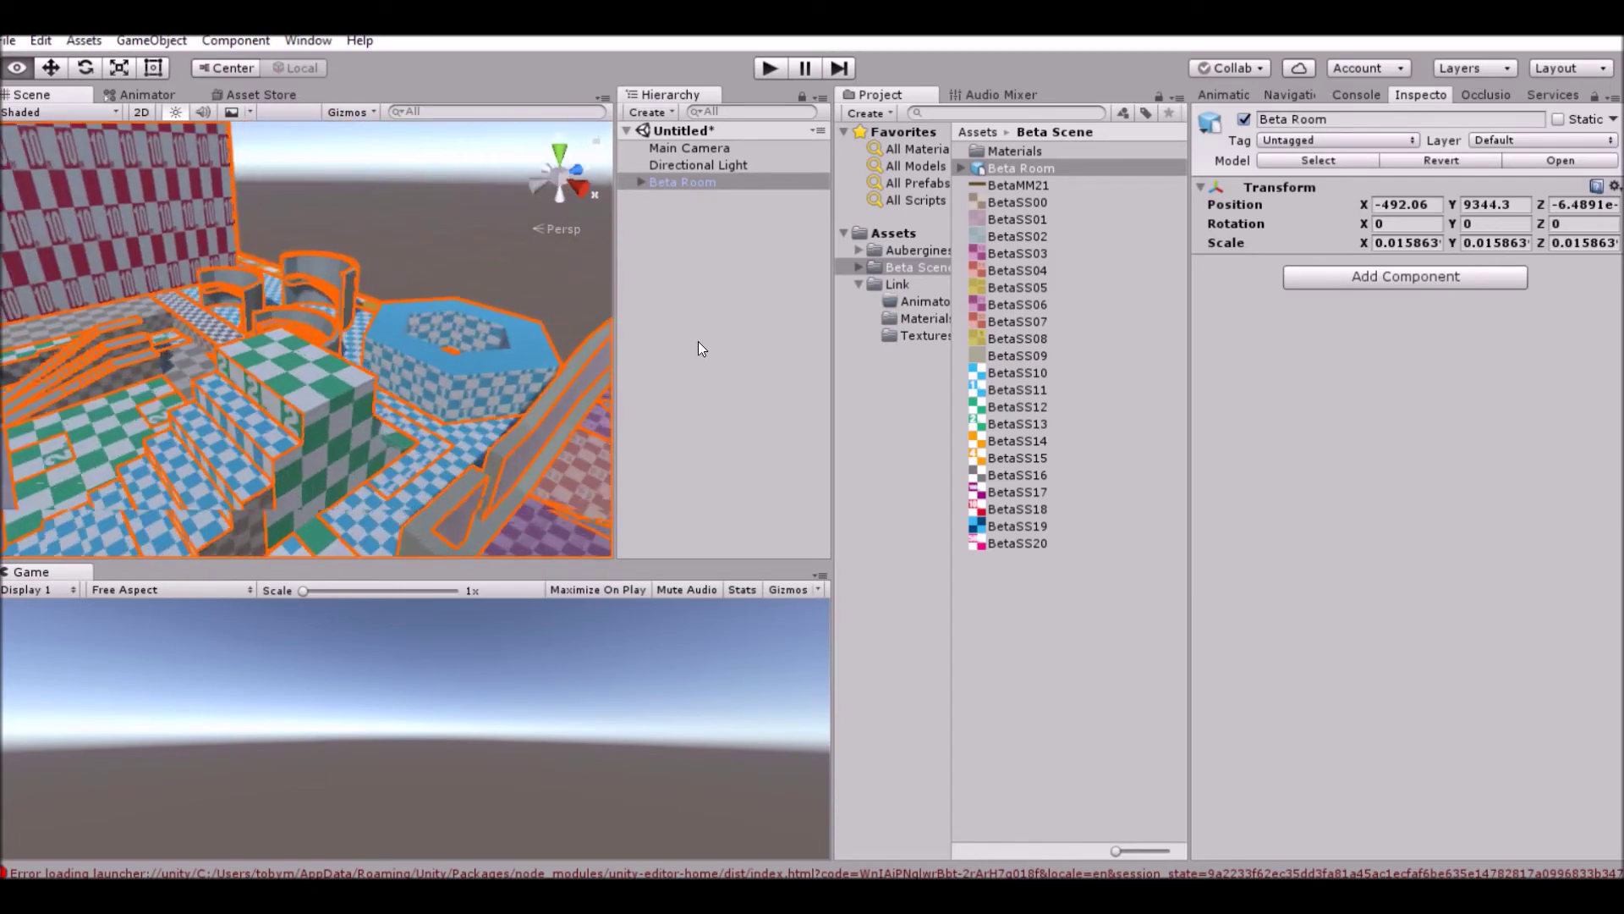
right_click_drag(454, 391, 1231, 159)
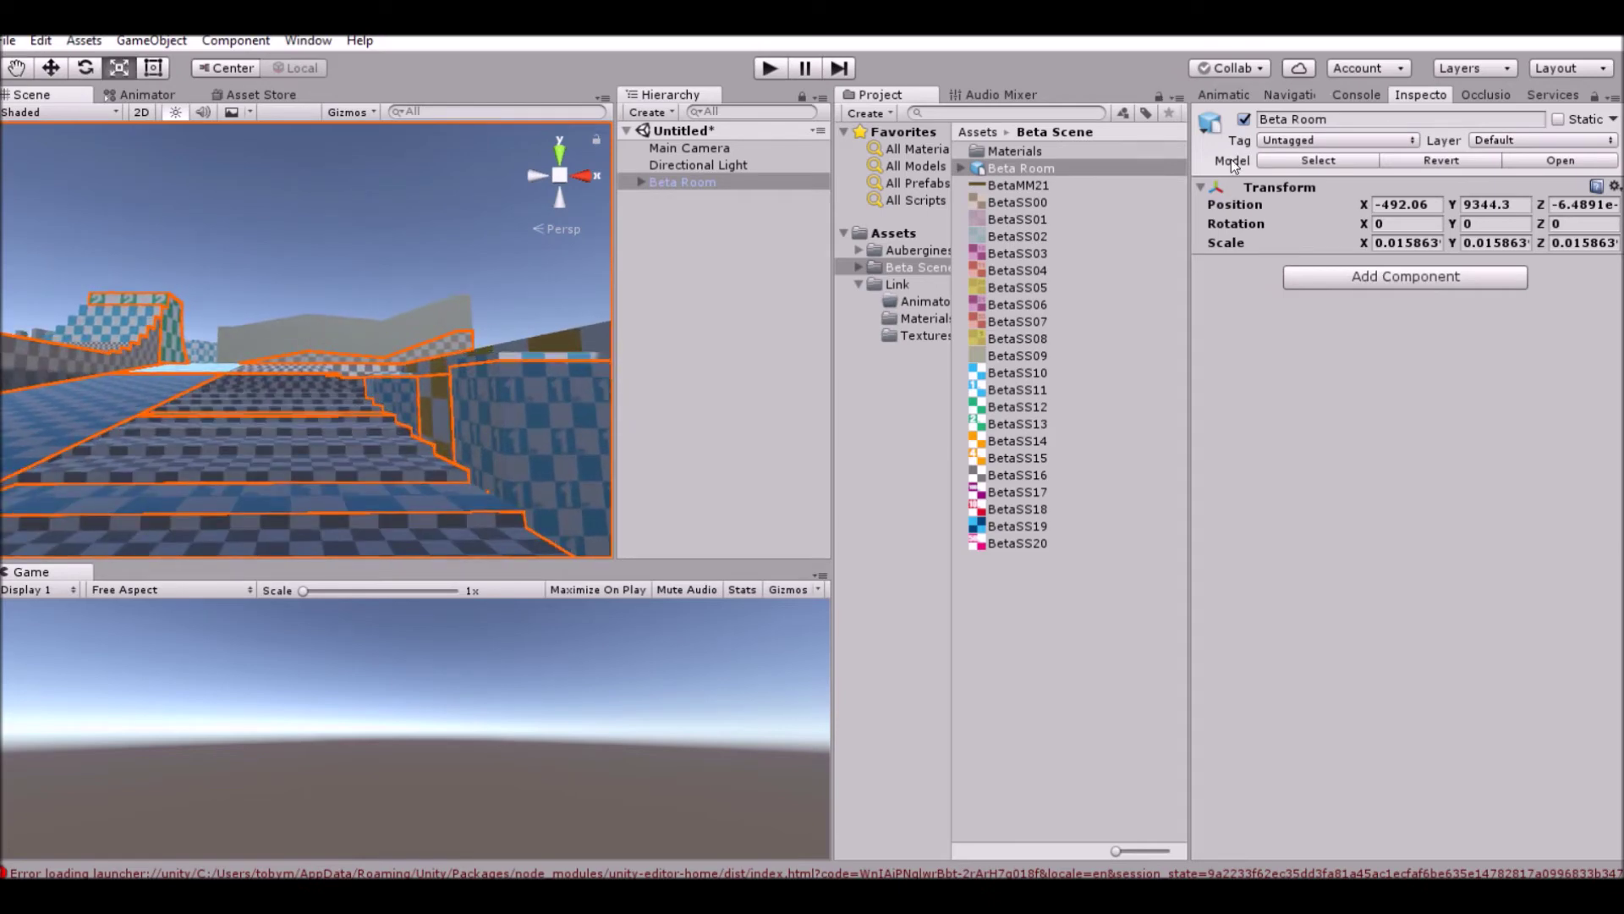
right_click_drag(480, 286, 210, 489)
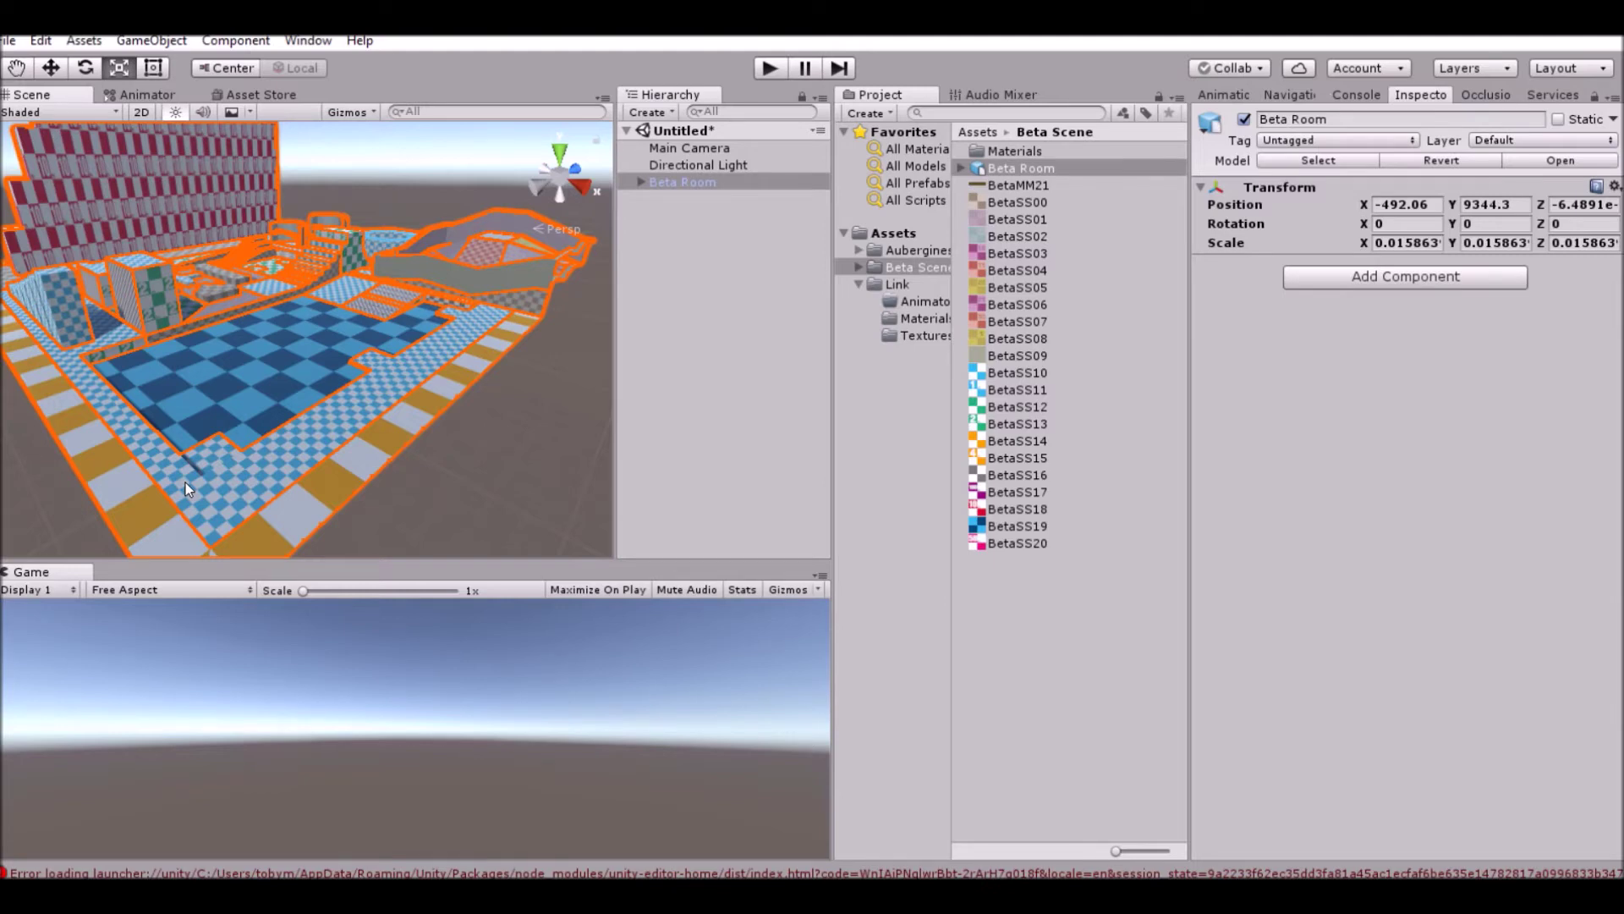
- Place the Link model from the Link folder into the scene on the Beta Room's floor
left_click(916, 287)
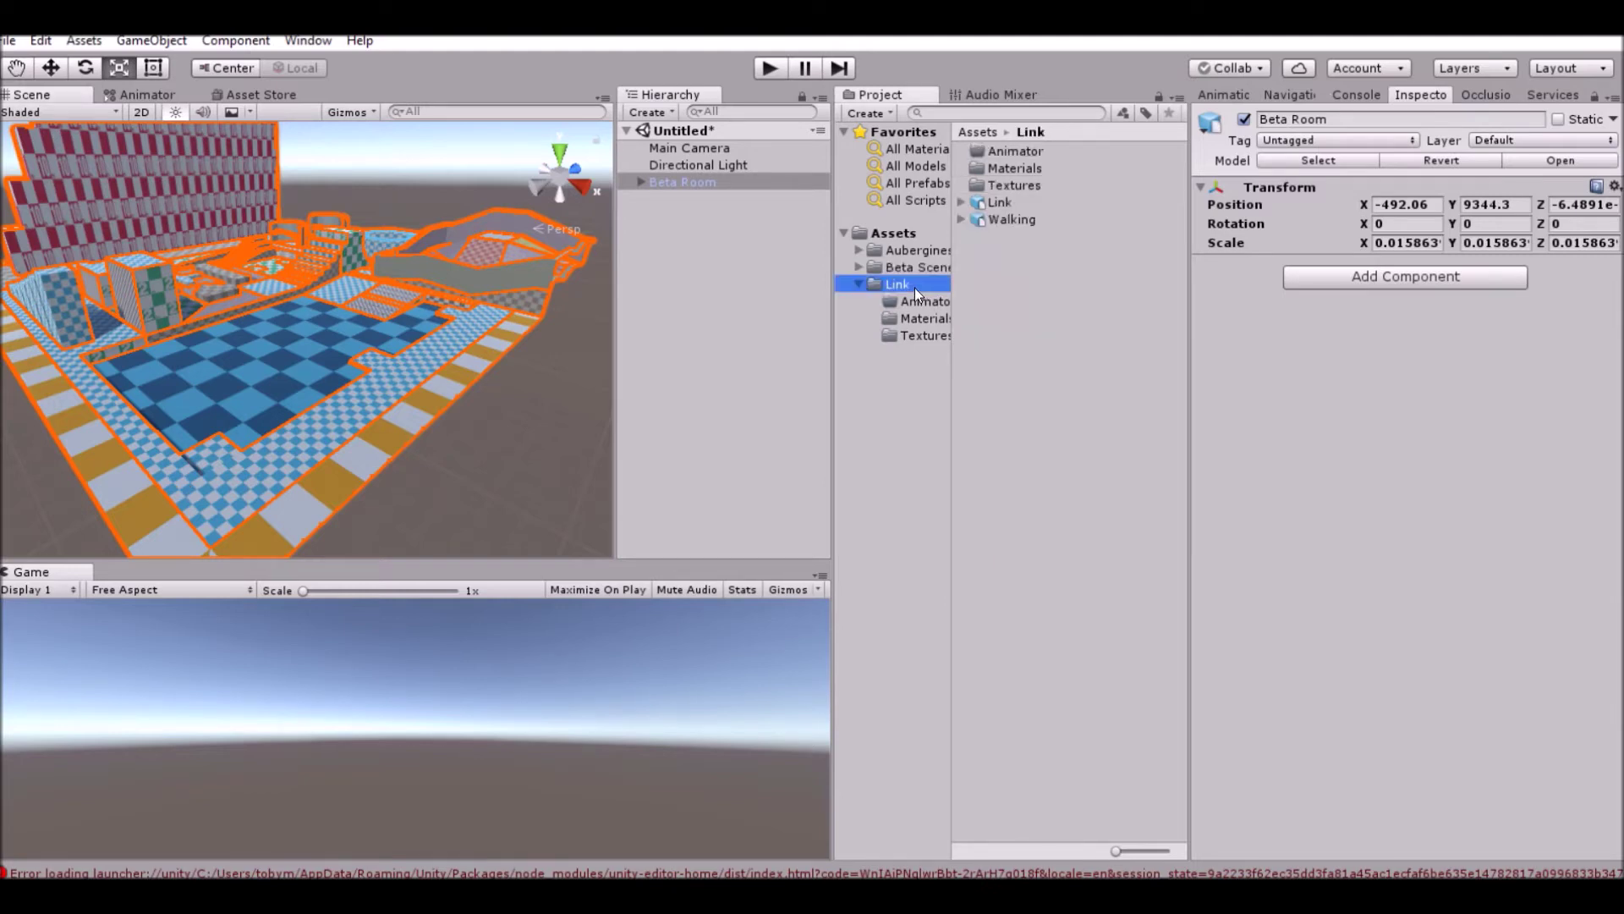
left_click_drag(1000, 203, 269, 288)
left_click_drag(439, 309, 1279, 153, "alt")
right_click_drag(1279, 153, 1261, 160)
left_click(630, 220)
right_click_drag(178, 360, 135, 357)
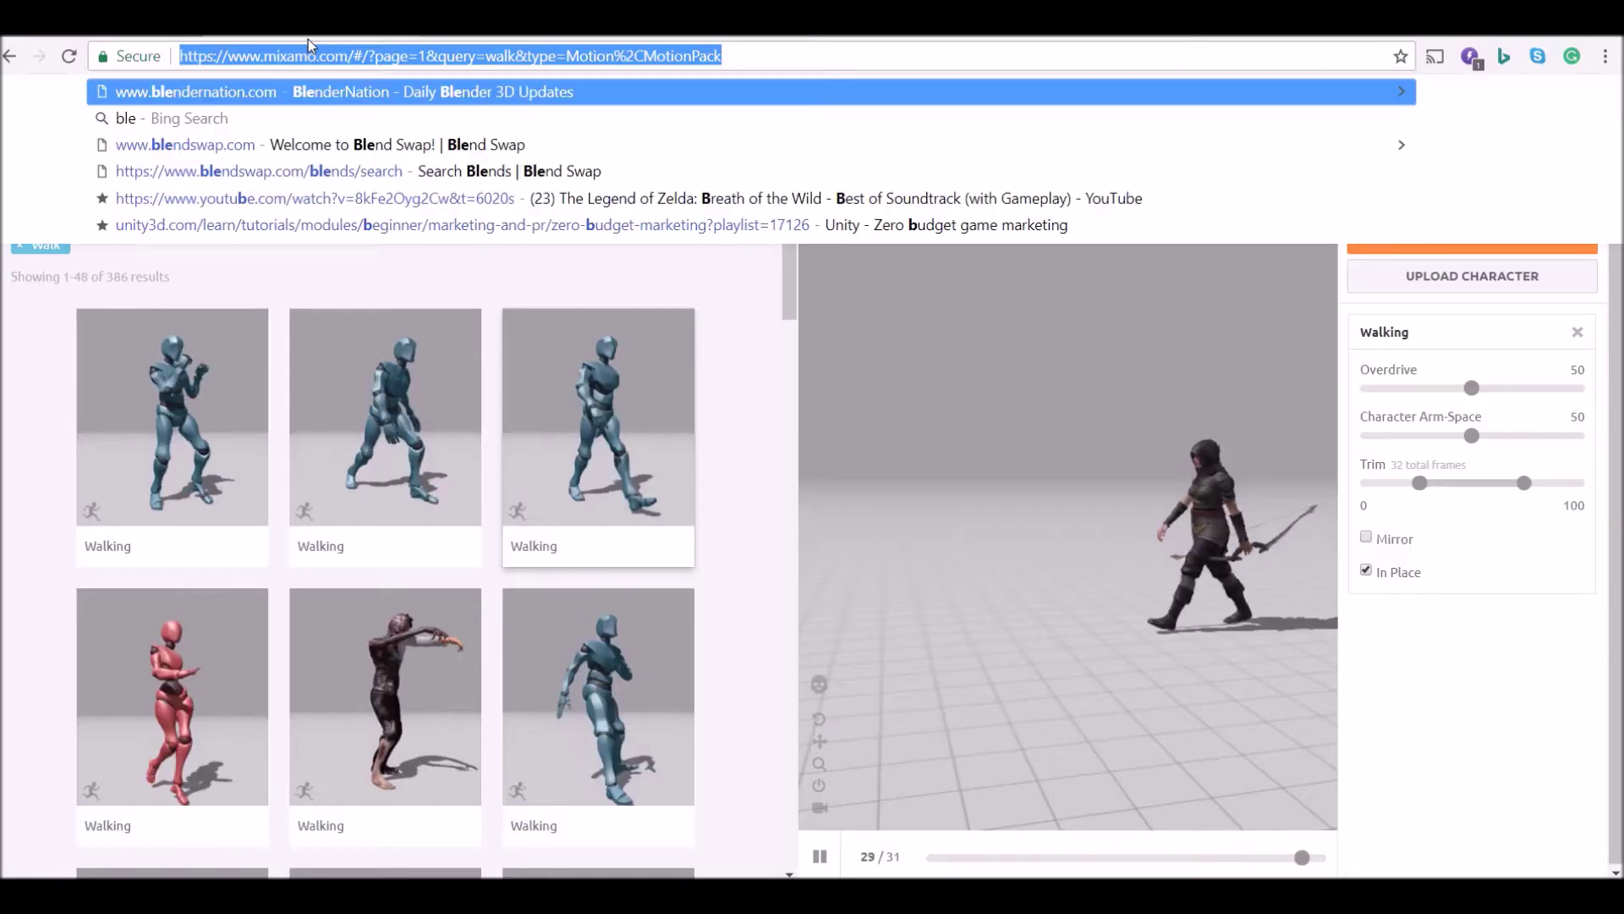
- Open blendswap.com and search its blends for "link"
type("ndswa")
key("Return")
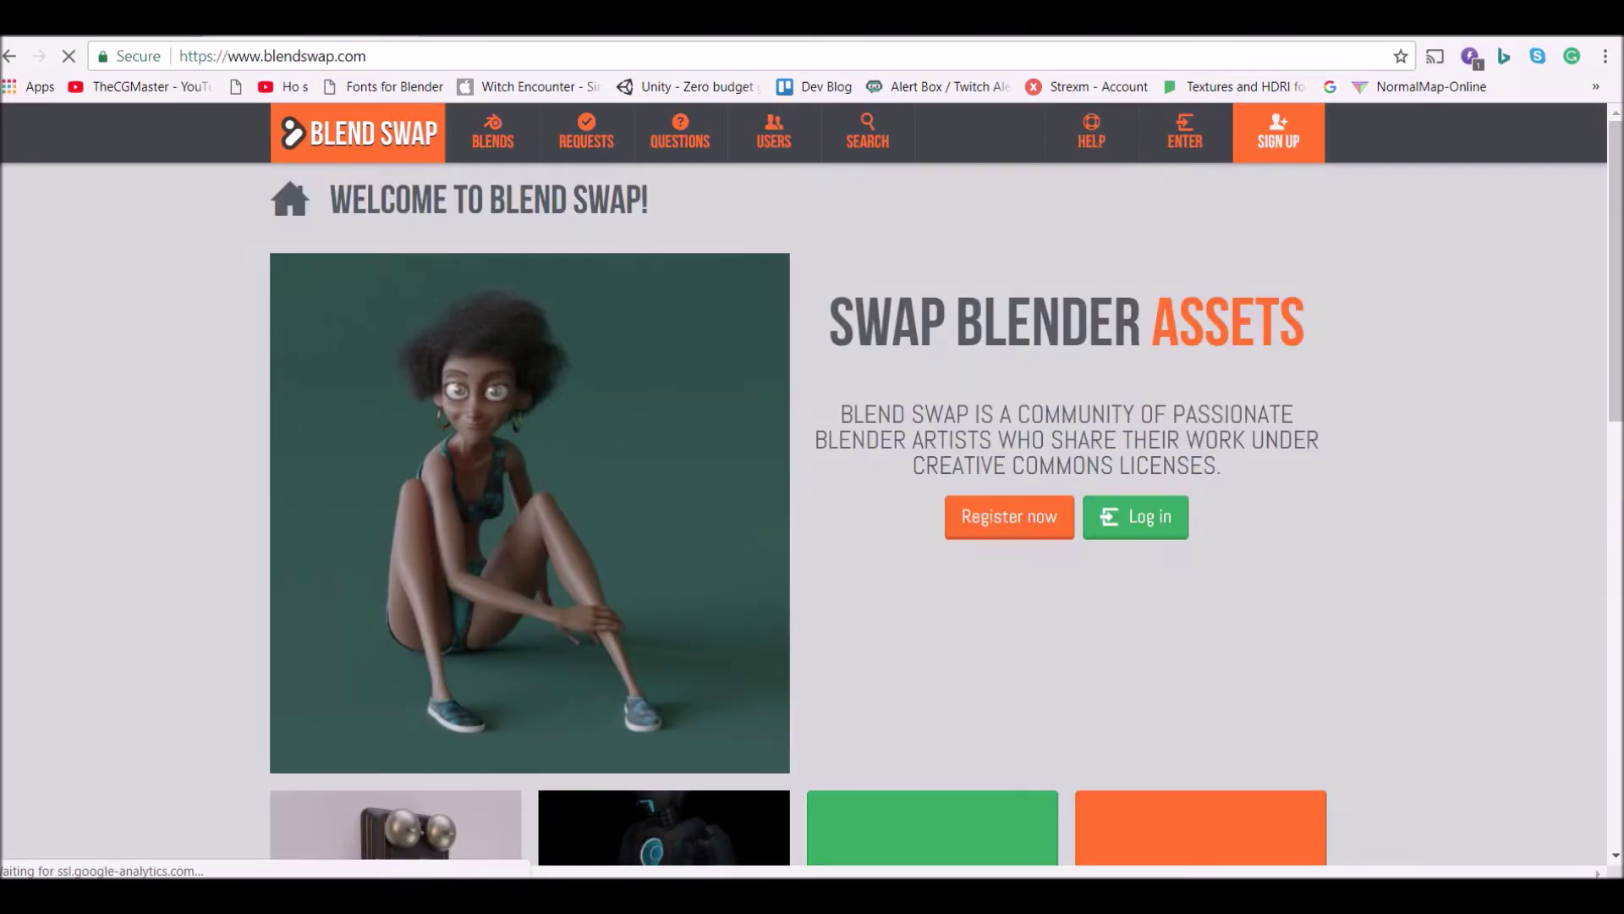
left_click(897, 126)
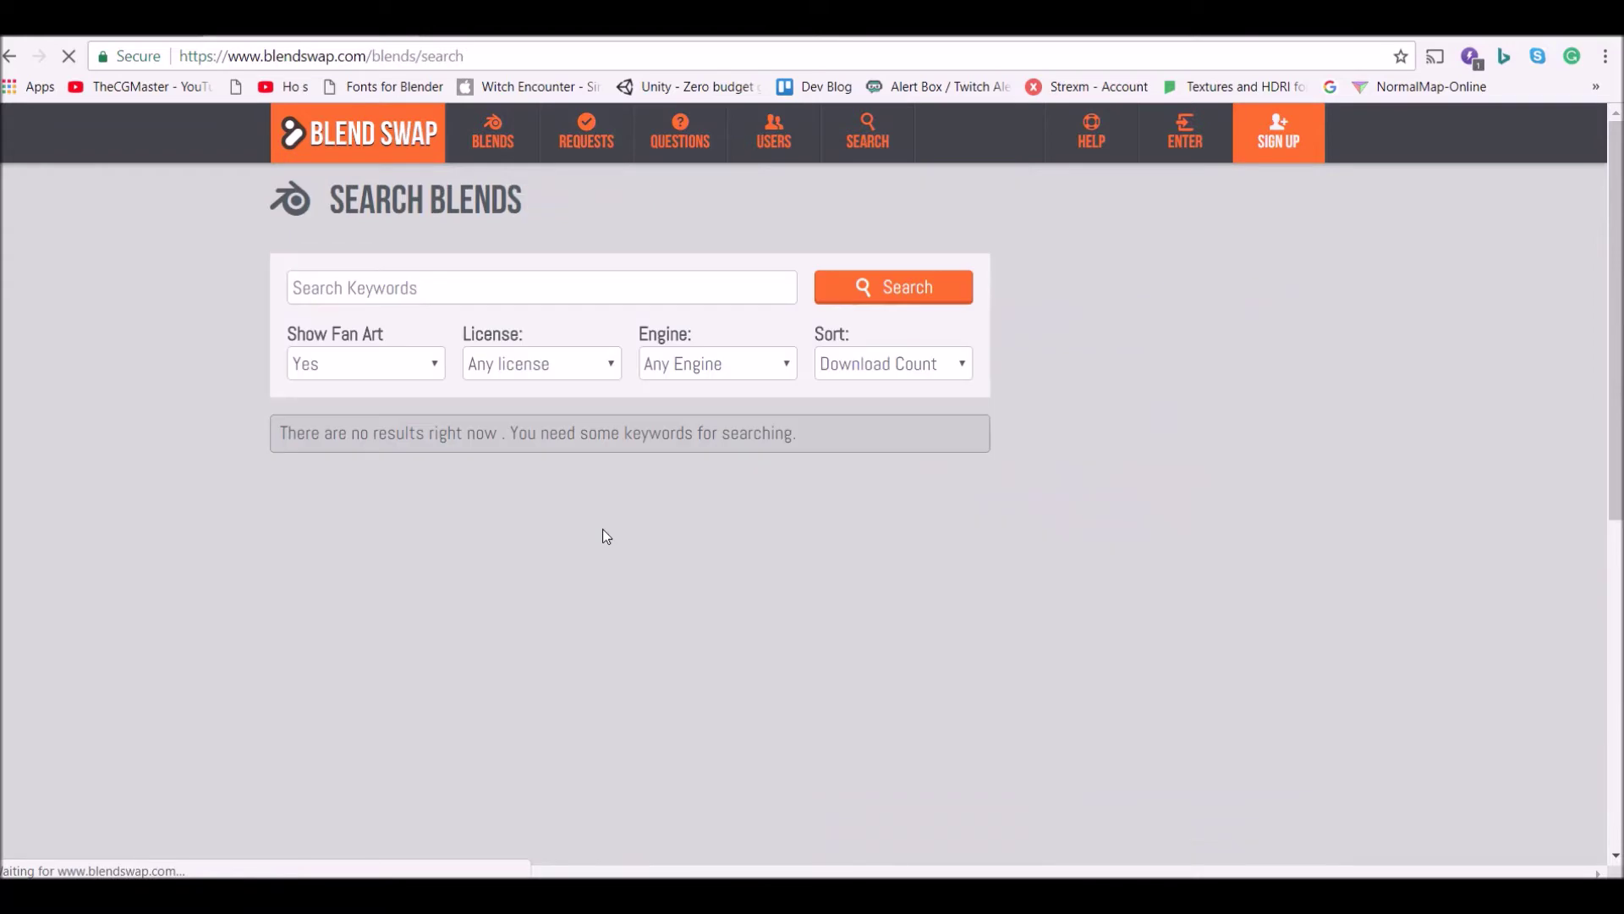
left_click(495, 286)
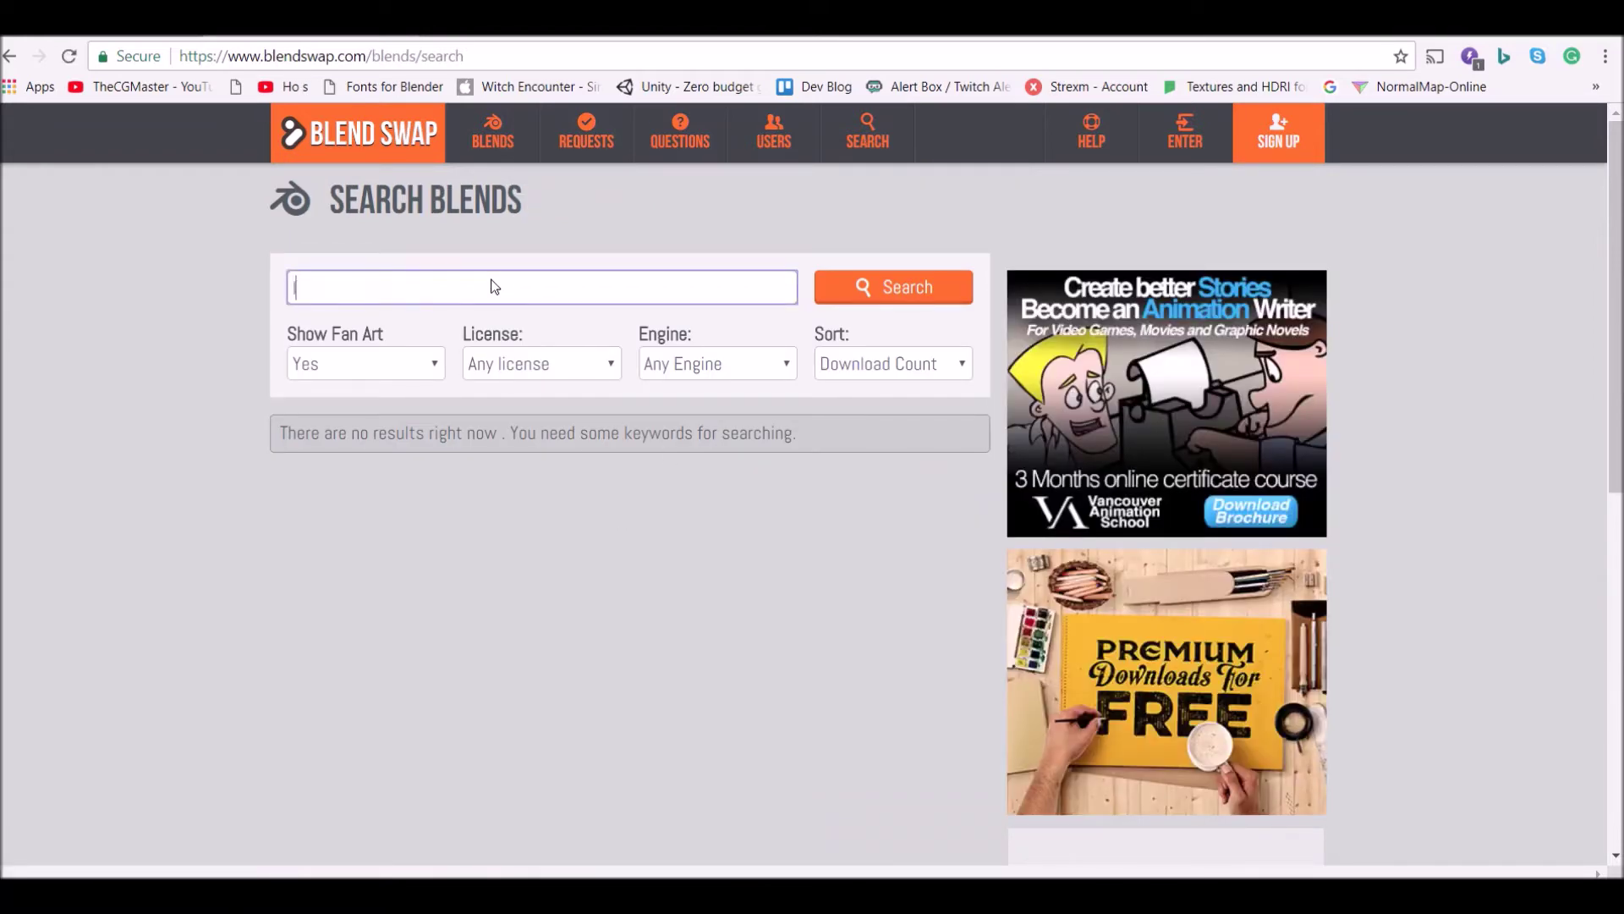
type("link")
key("Return")
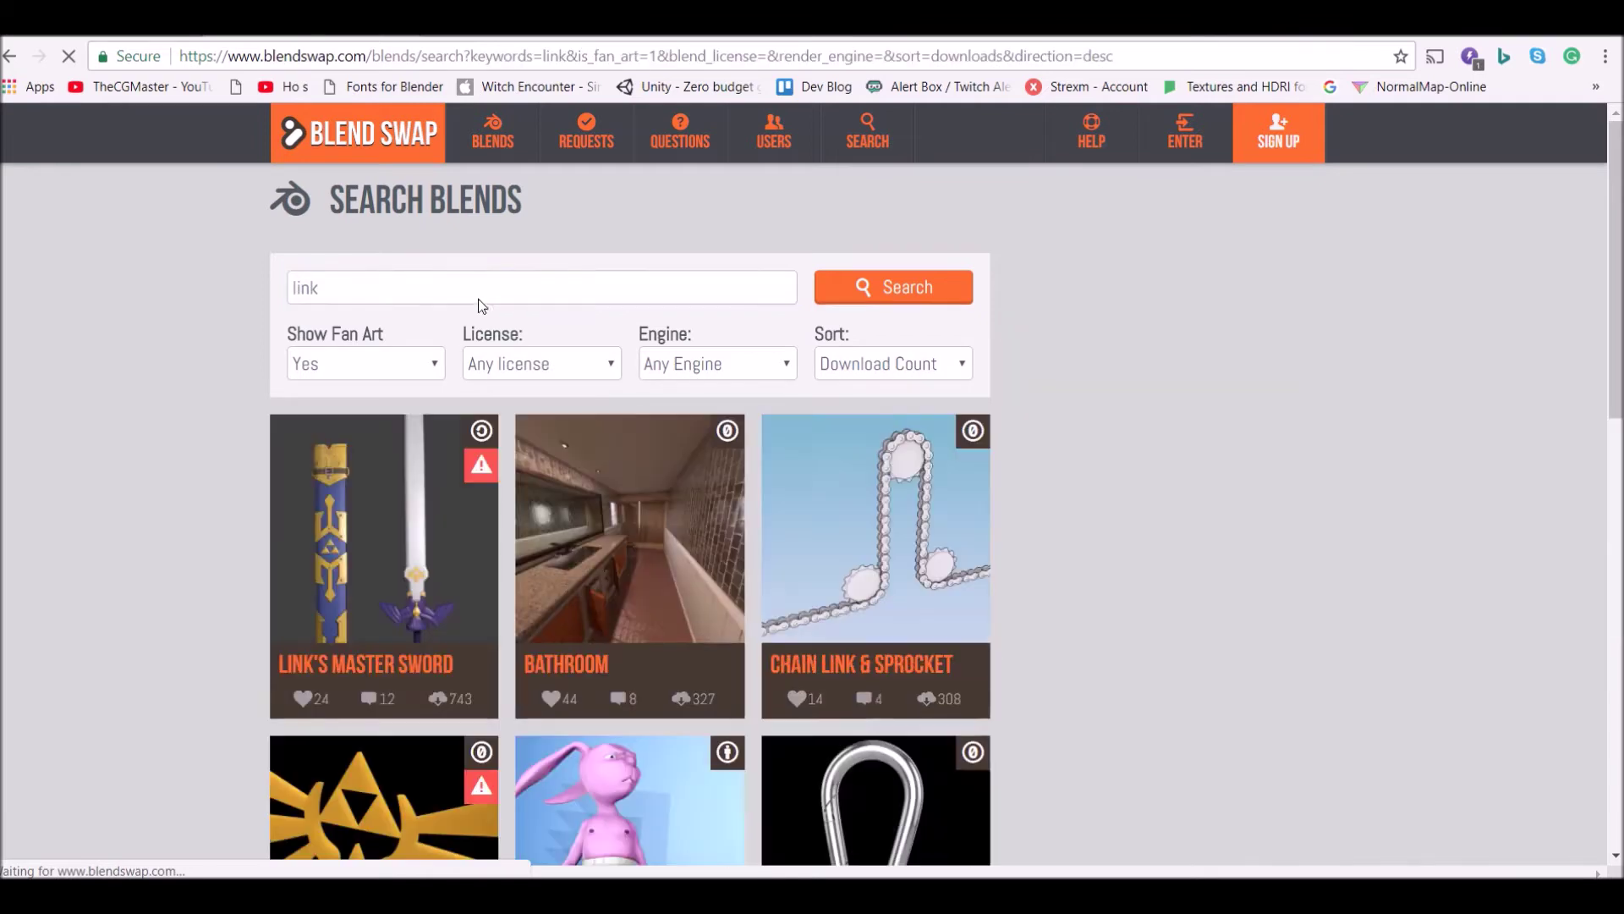
- Find the Toonlink blend in the search results, open its page and read the description and tags
scroll(440, 582, "down", 10)
scroll(542, 415, "up", 4)
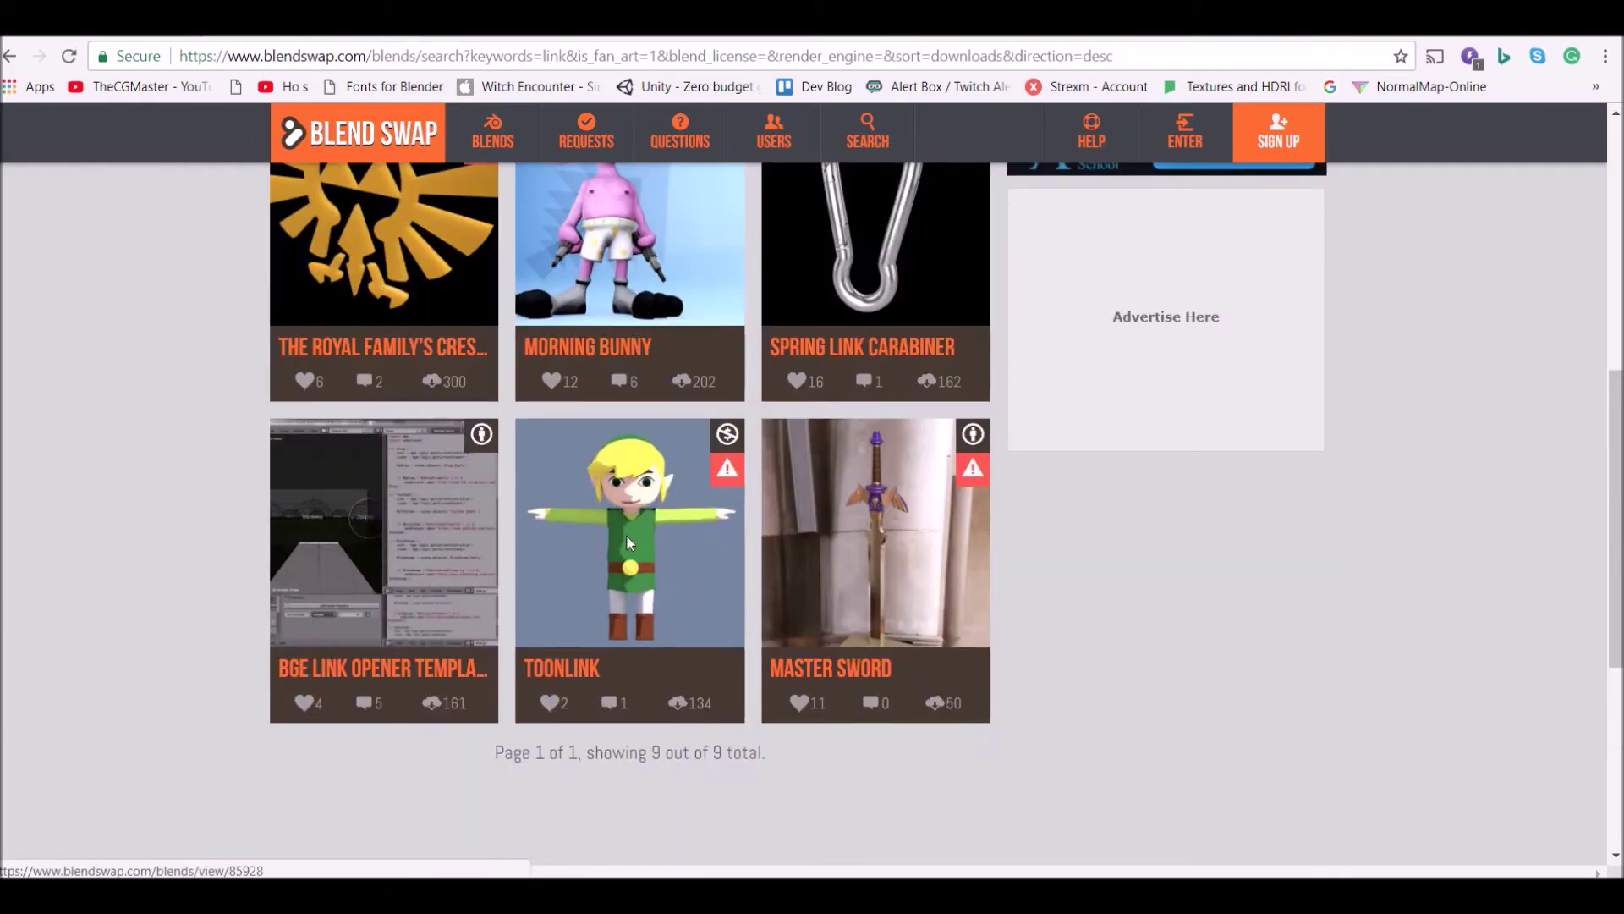
left_click(585, 666)
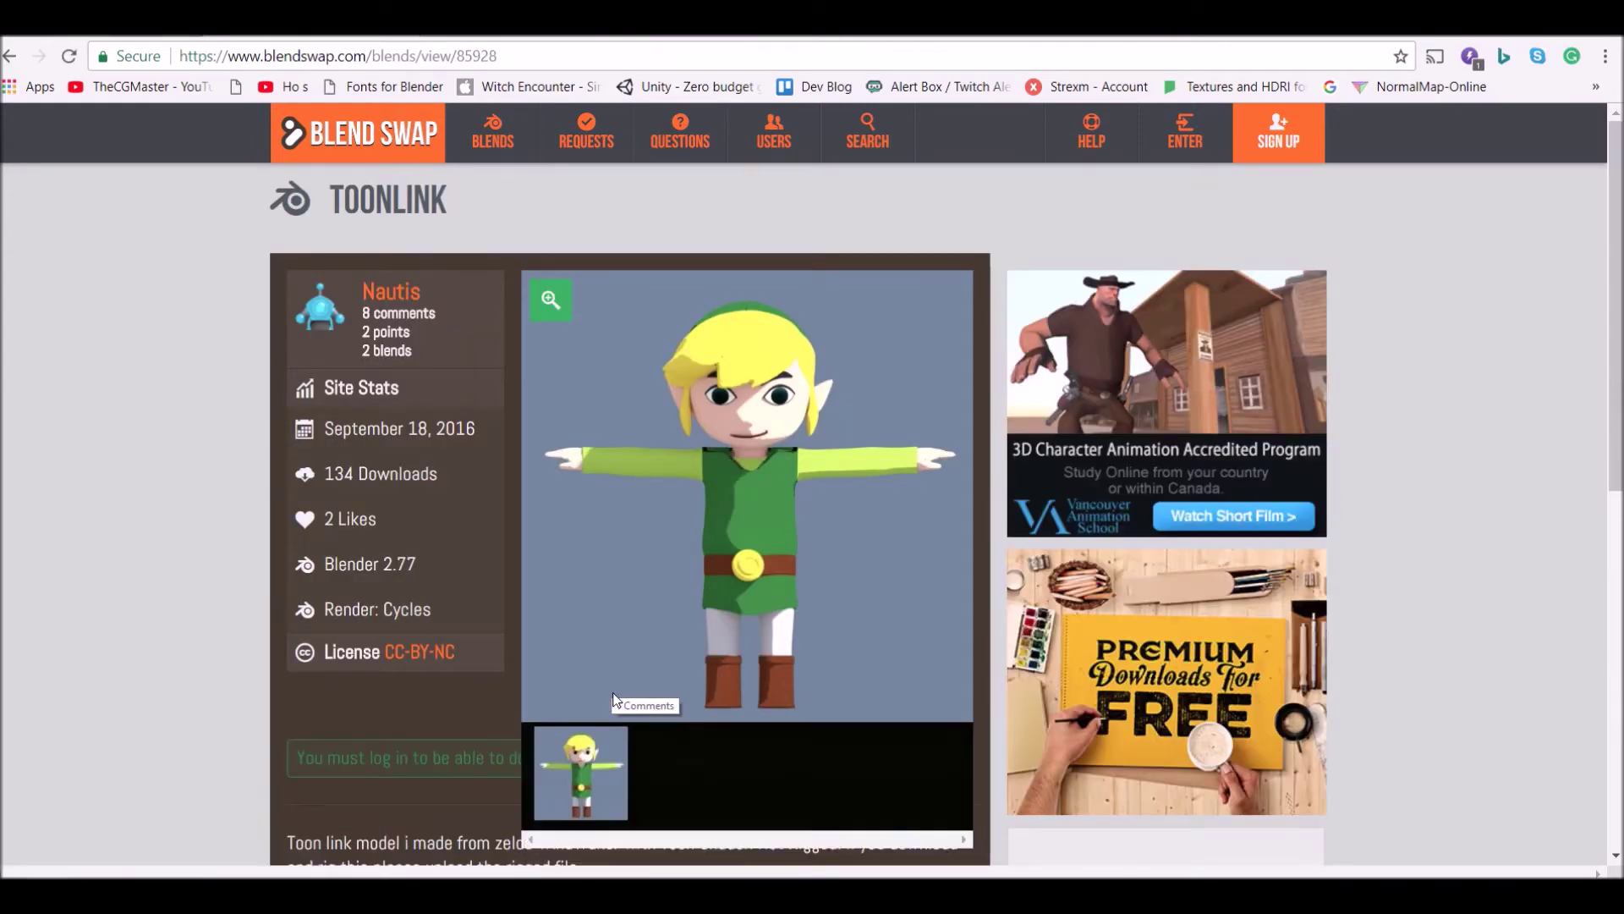
scroll(719, 618, "down", 2)
scroll(826, 665, "down", 2)
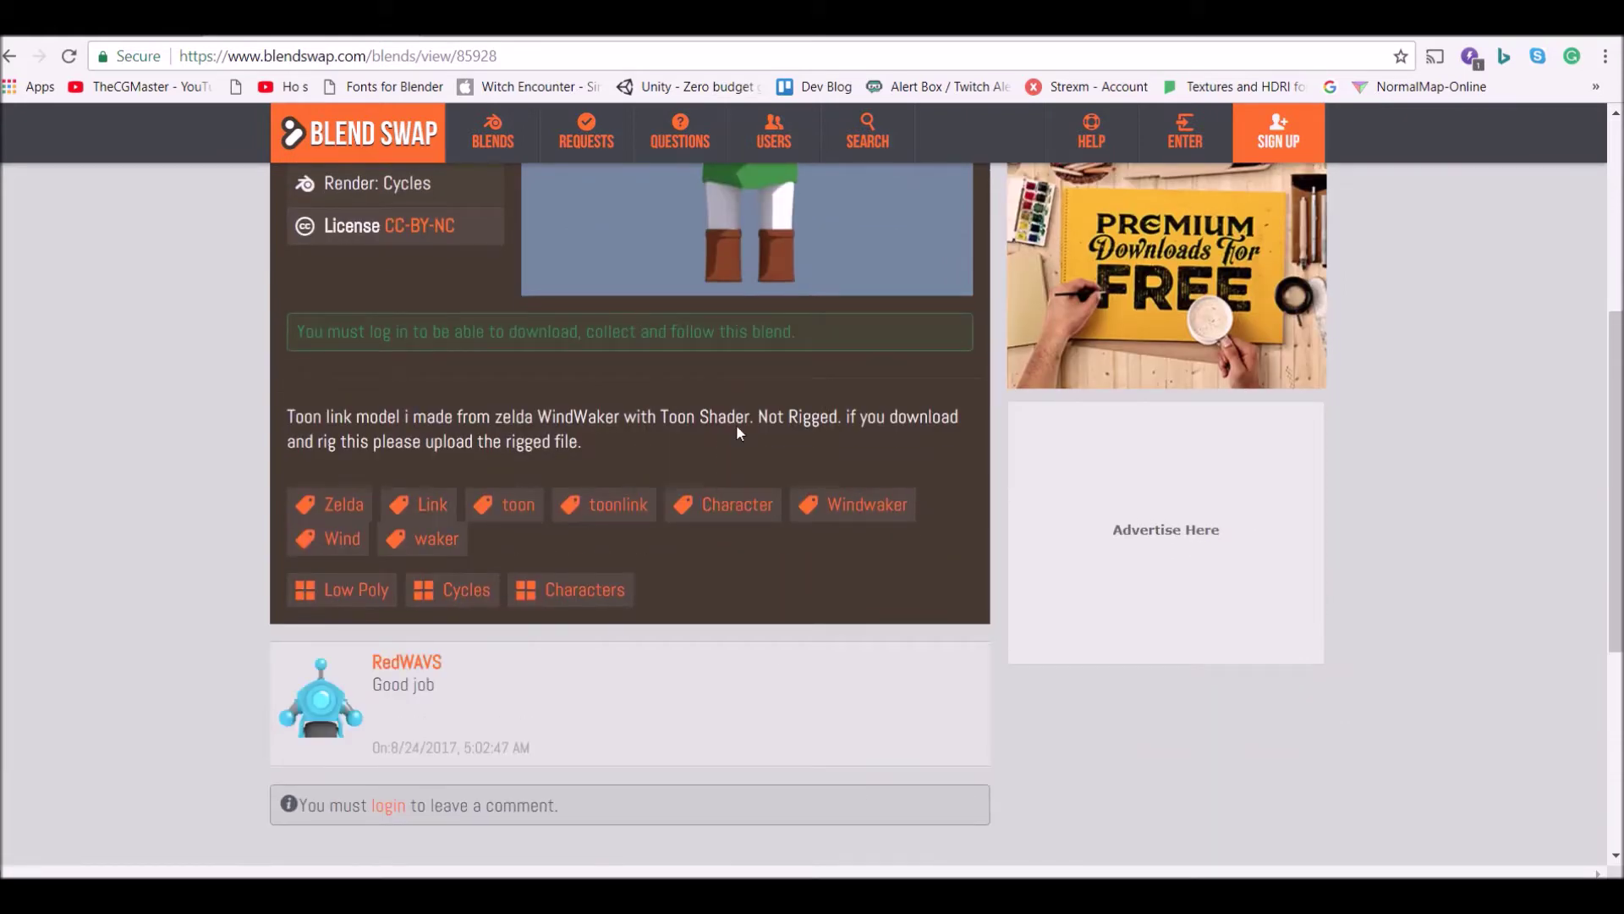
left_click(841, 429)
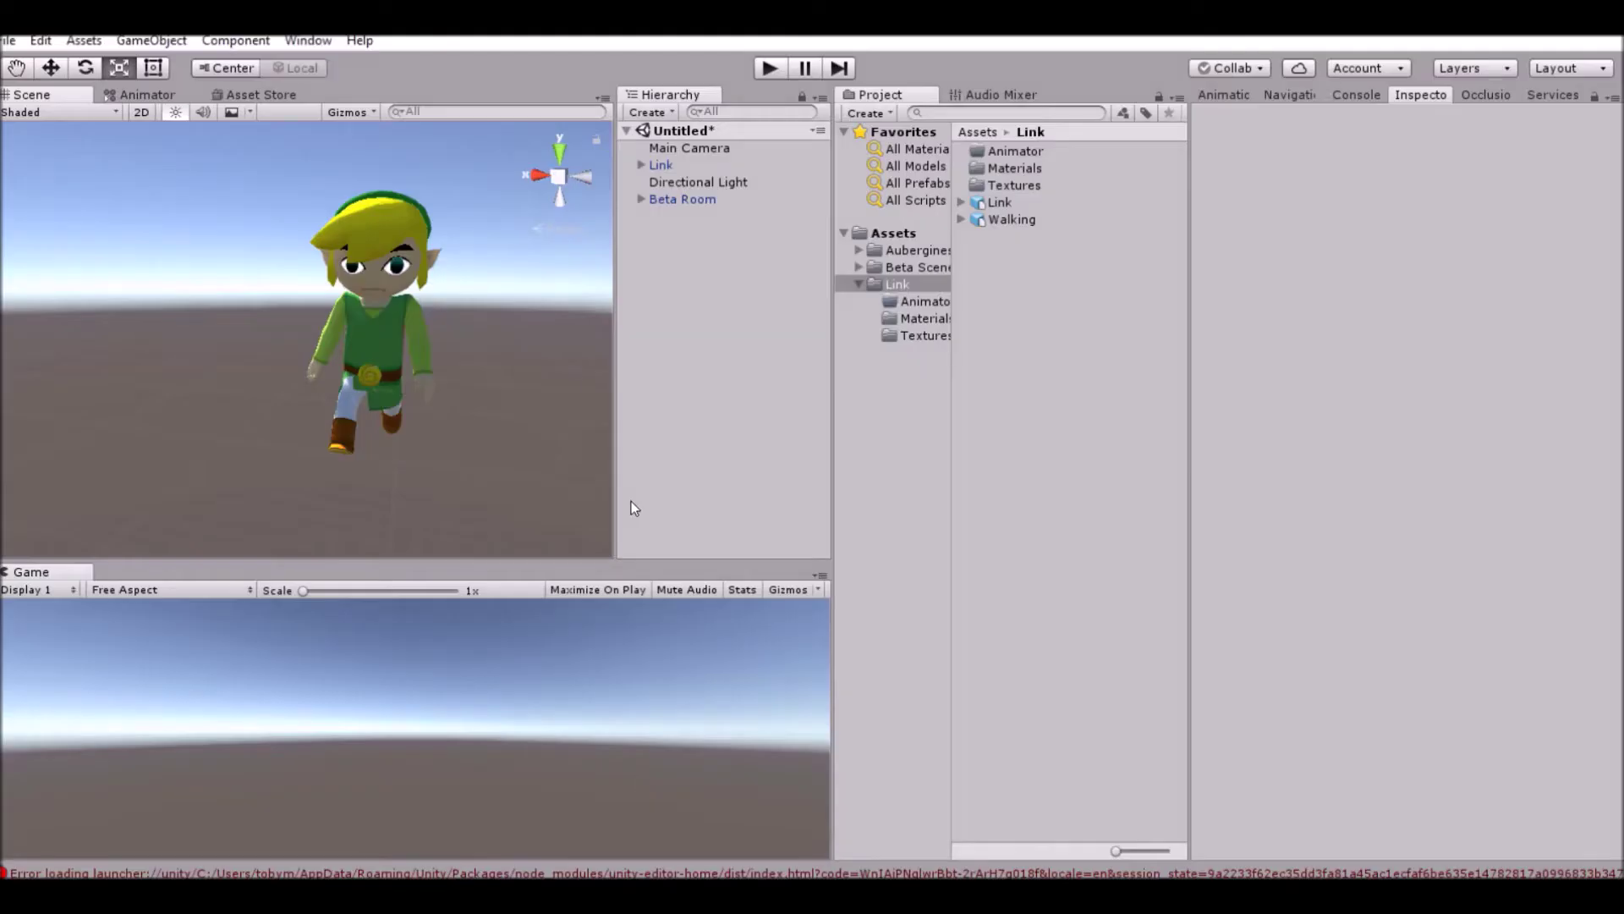
- Switch to Unity and inspect the Link character in the scene up close
left_click(349, 267)
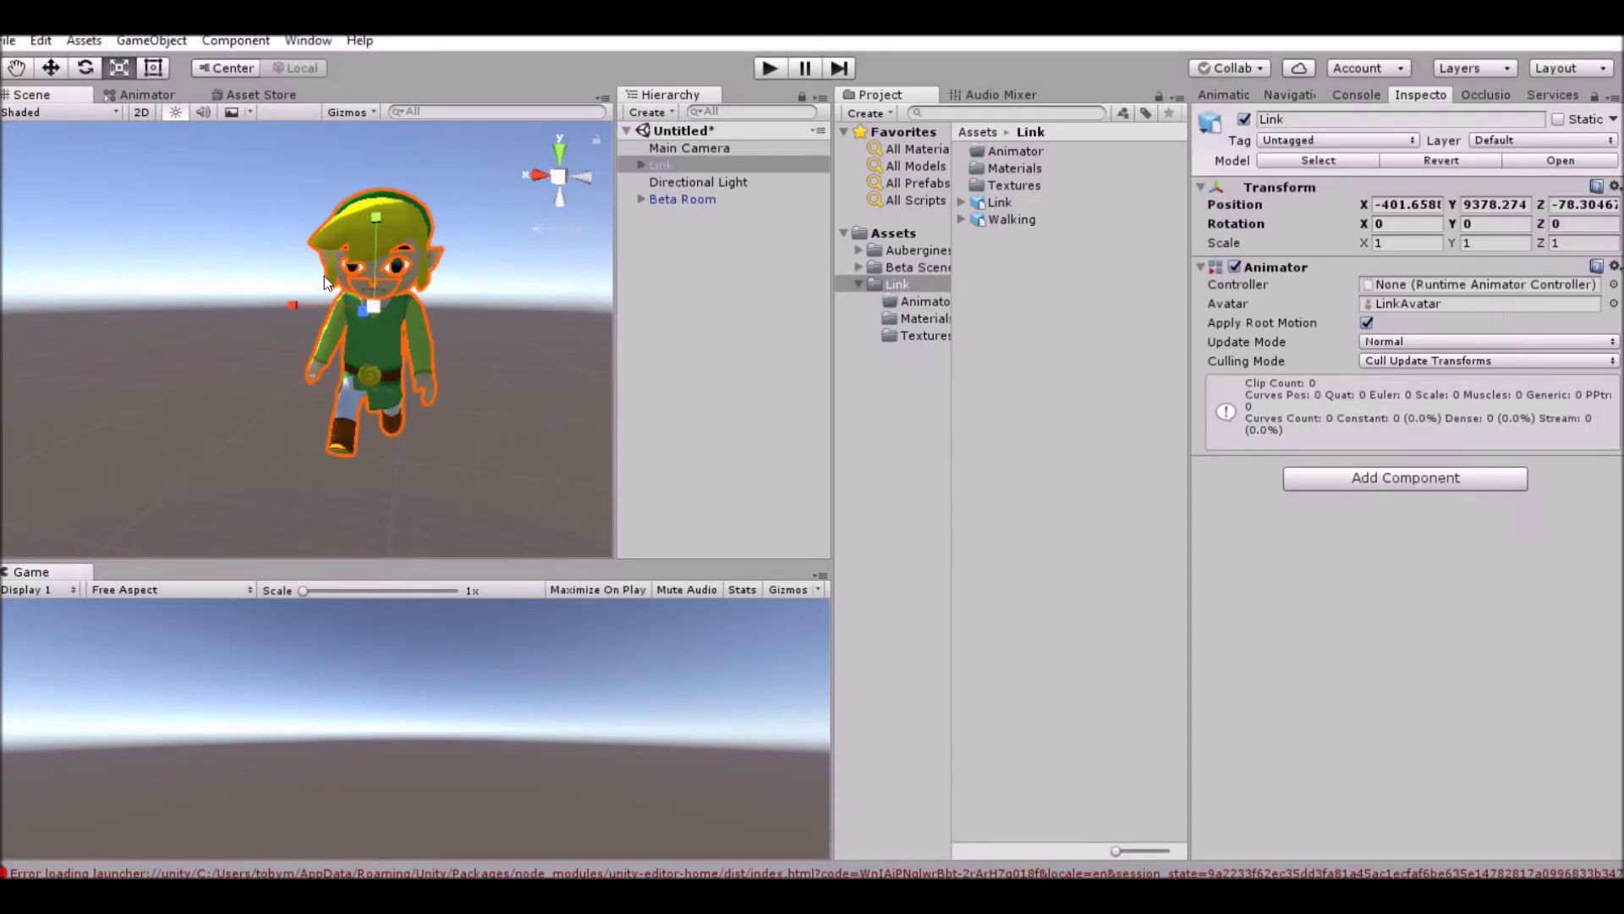
left_click(252, 286)
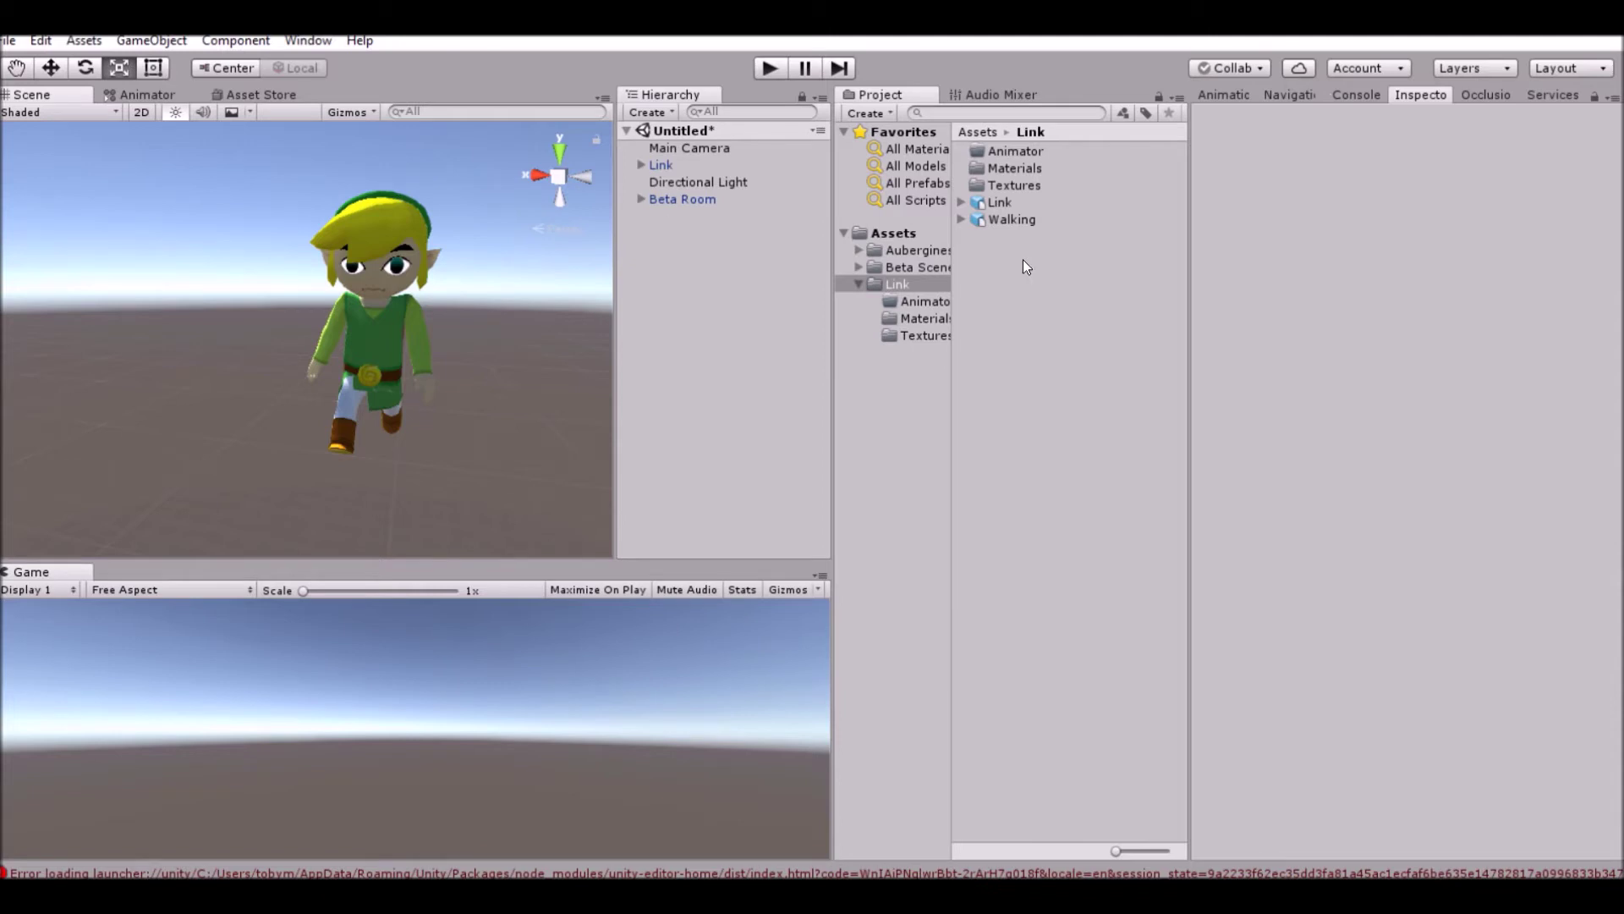
scroll(330, 356, "up", 4)
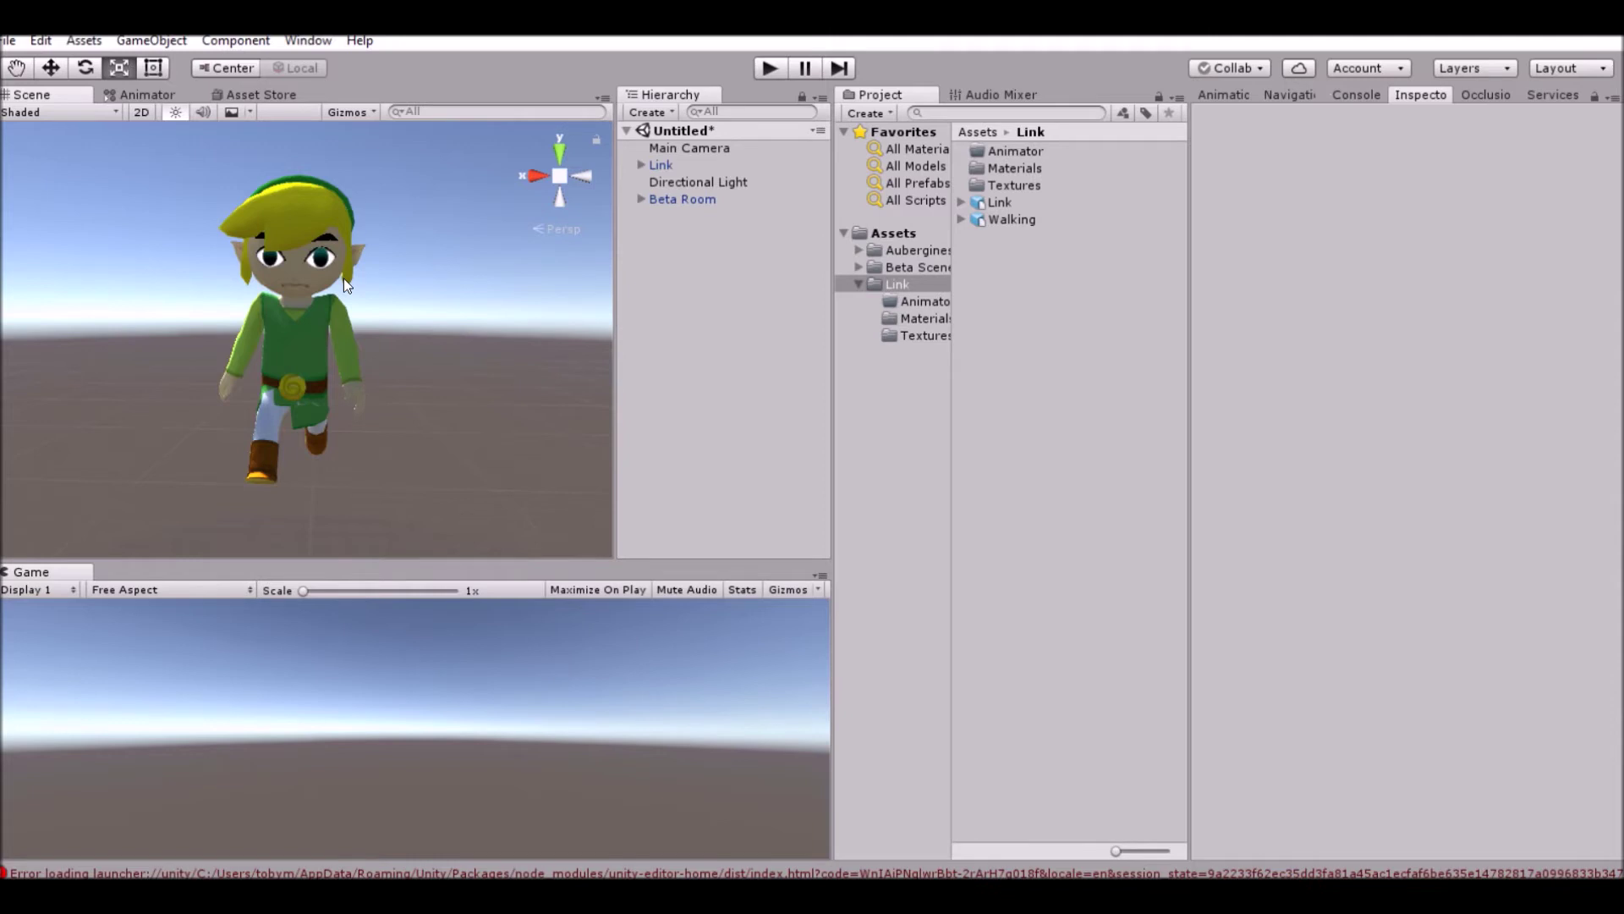
- Set the rig animation type of the Link model in the Link folder to Humanoid and apply it
left_click(1077, 222)
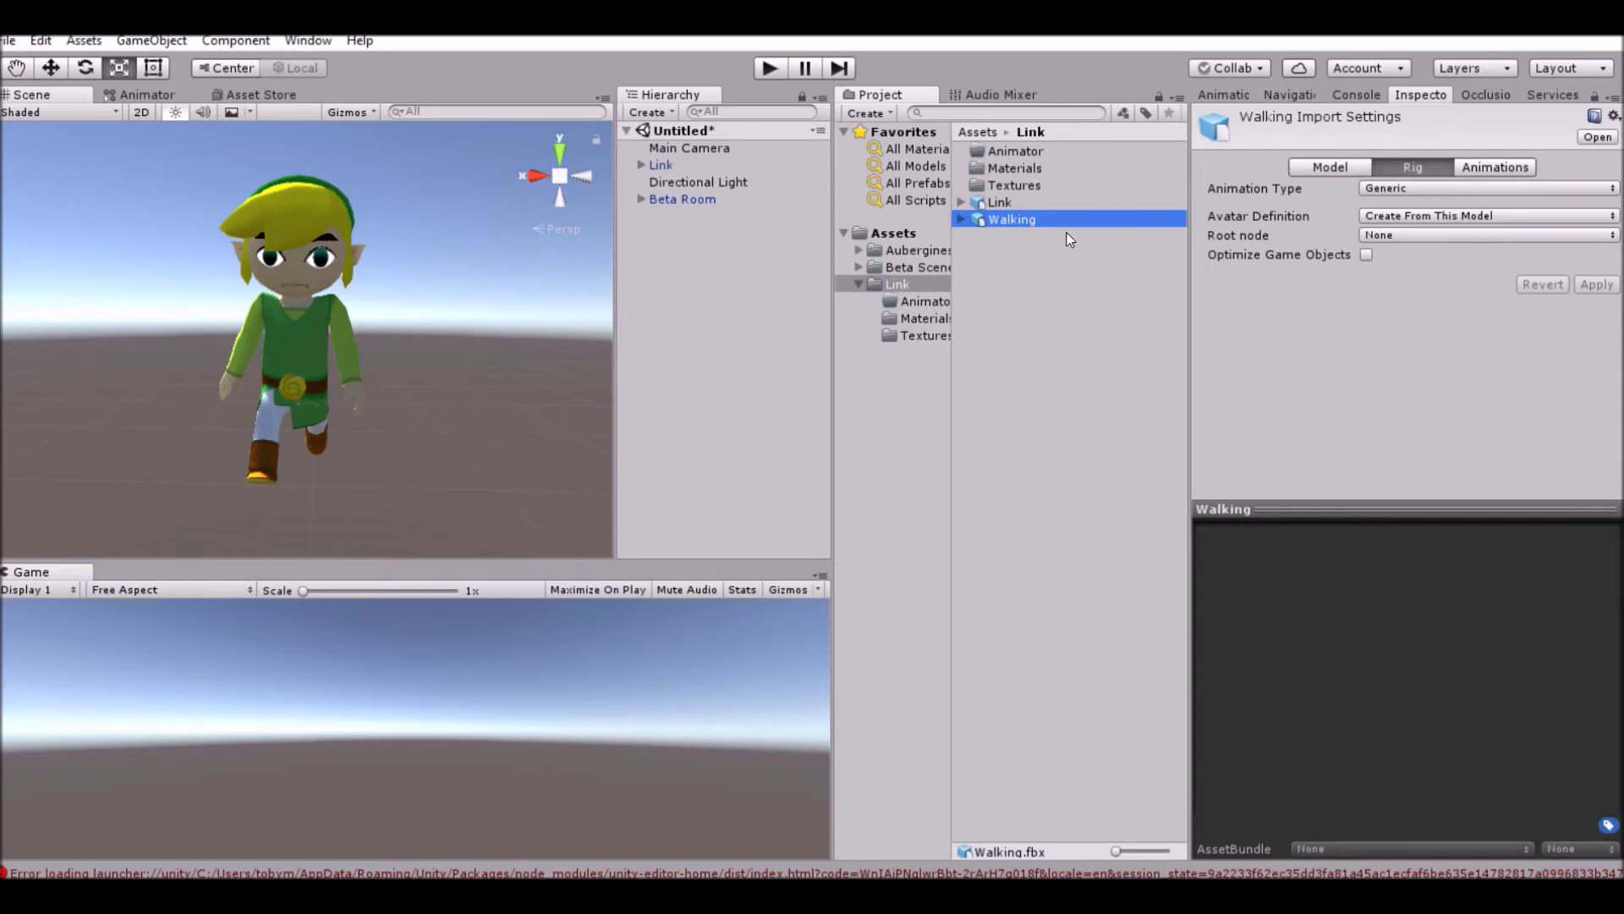
left_click(1047, 200)
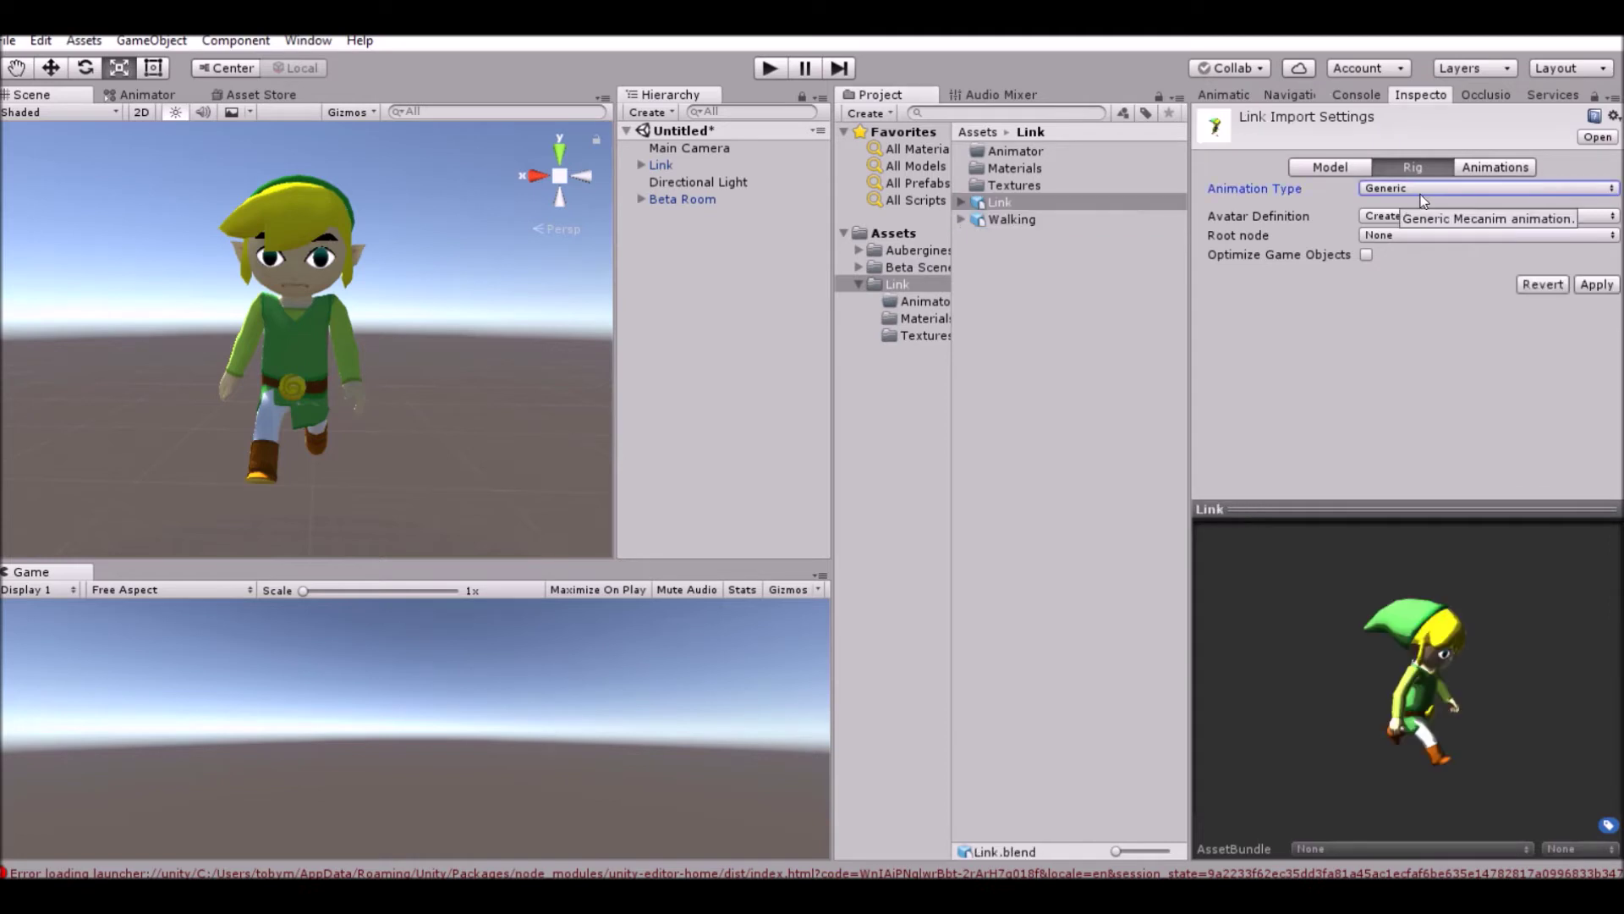
left_click(1416, 189)
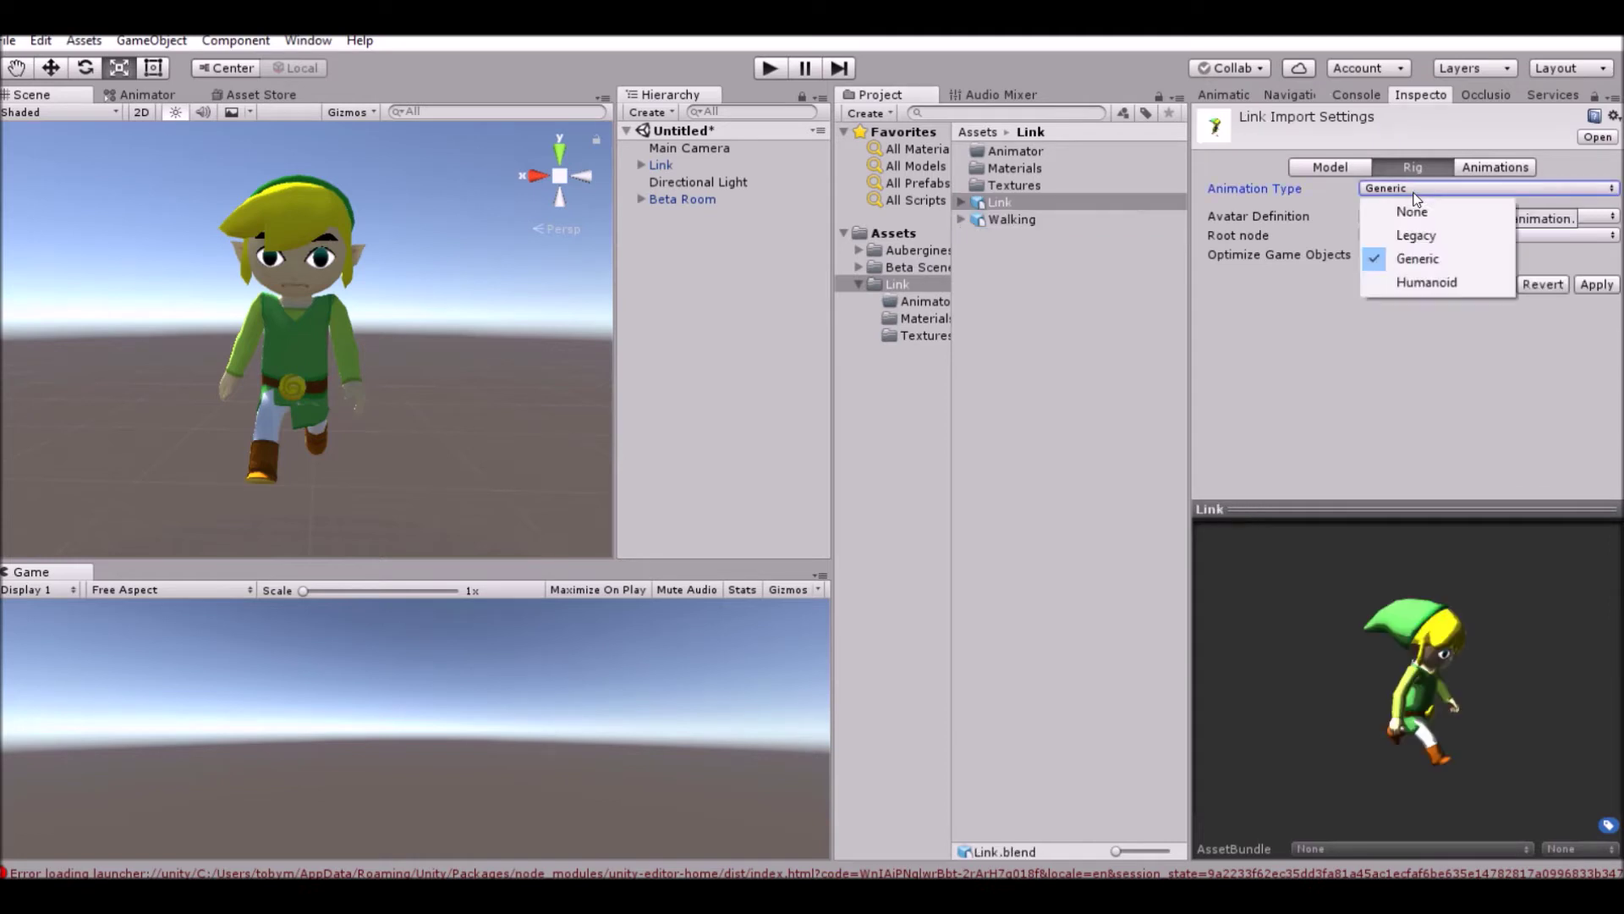
left_click(1430, 283)
left_click(1606, 318)
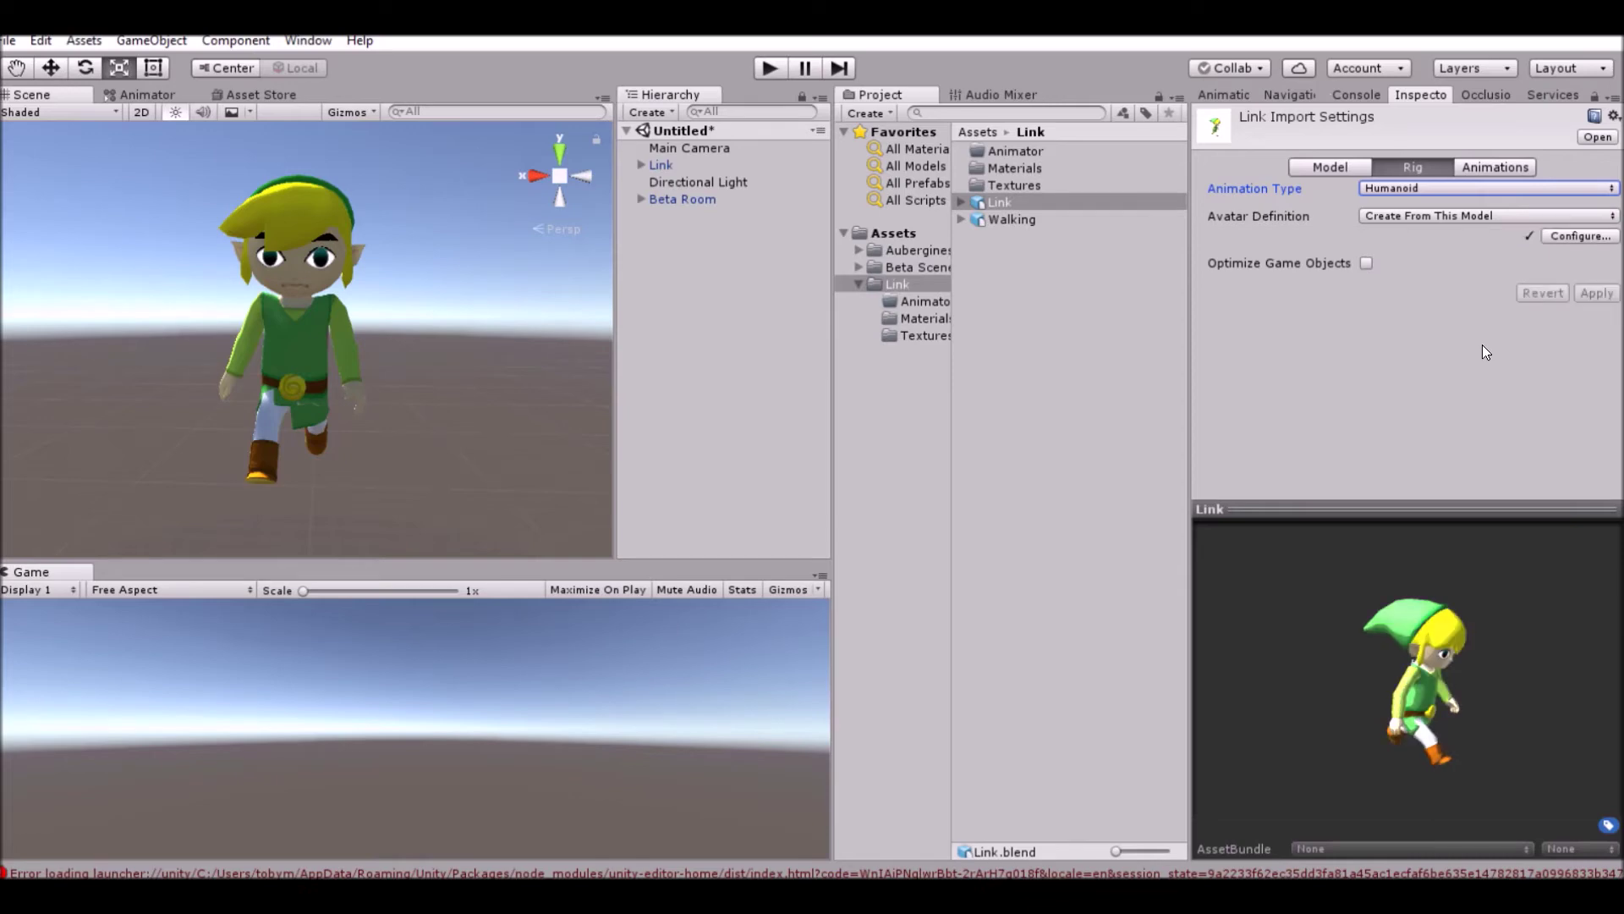
- Set the rig animation type of the Walking model to Humanoid and apply the import settings
left_click(1043, 222)
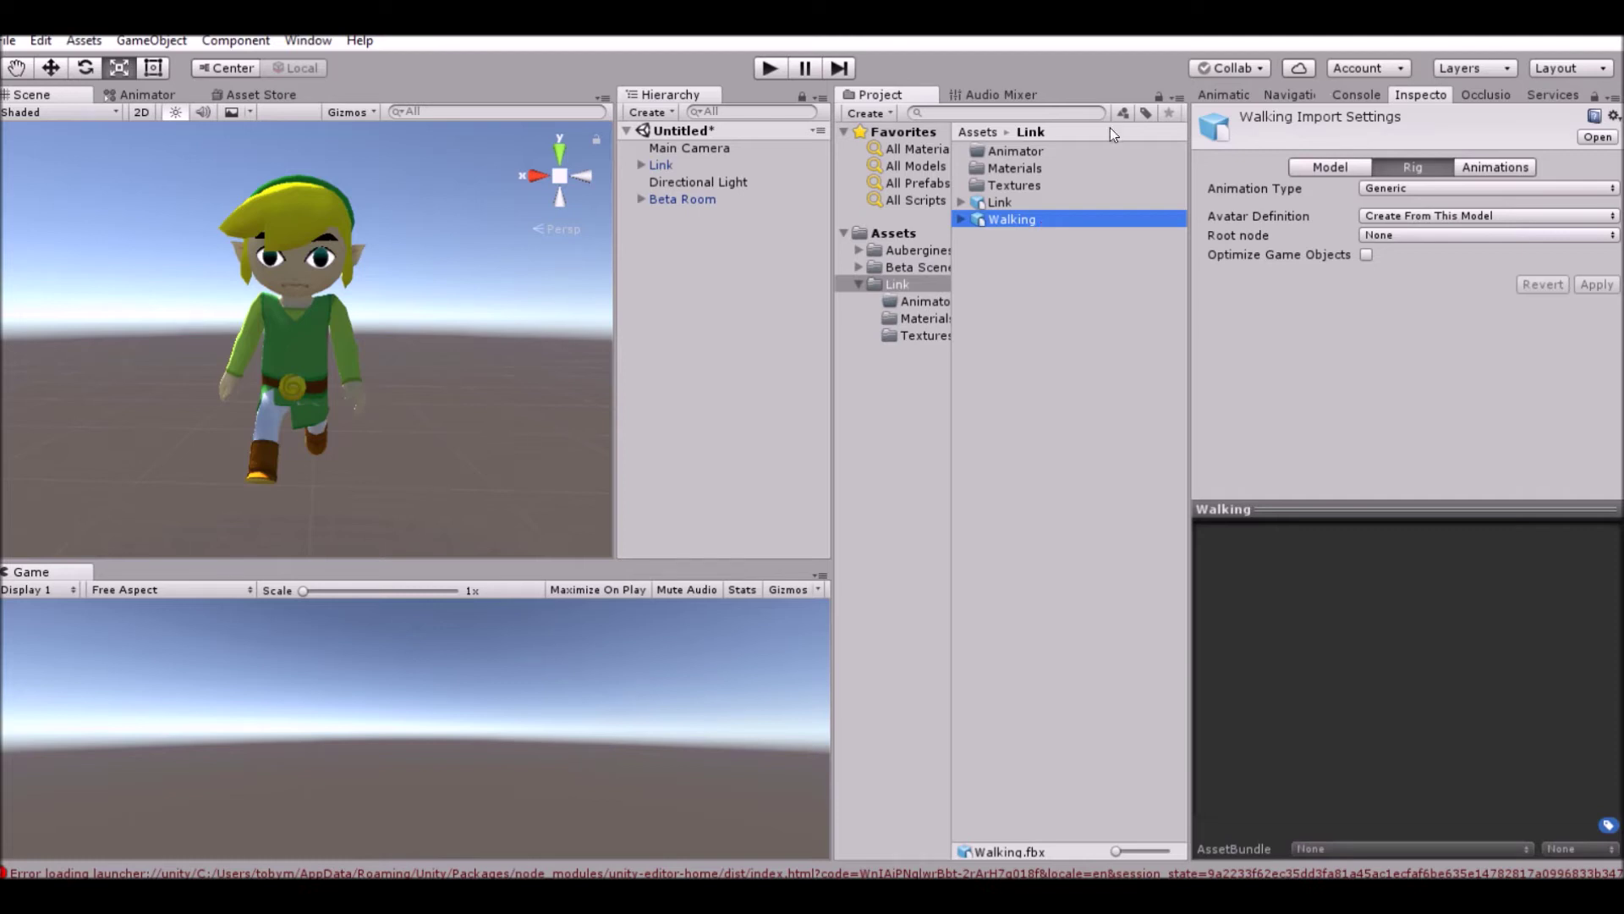
left_click(1039, 220)
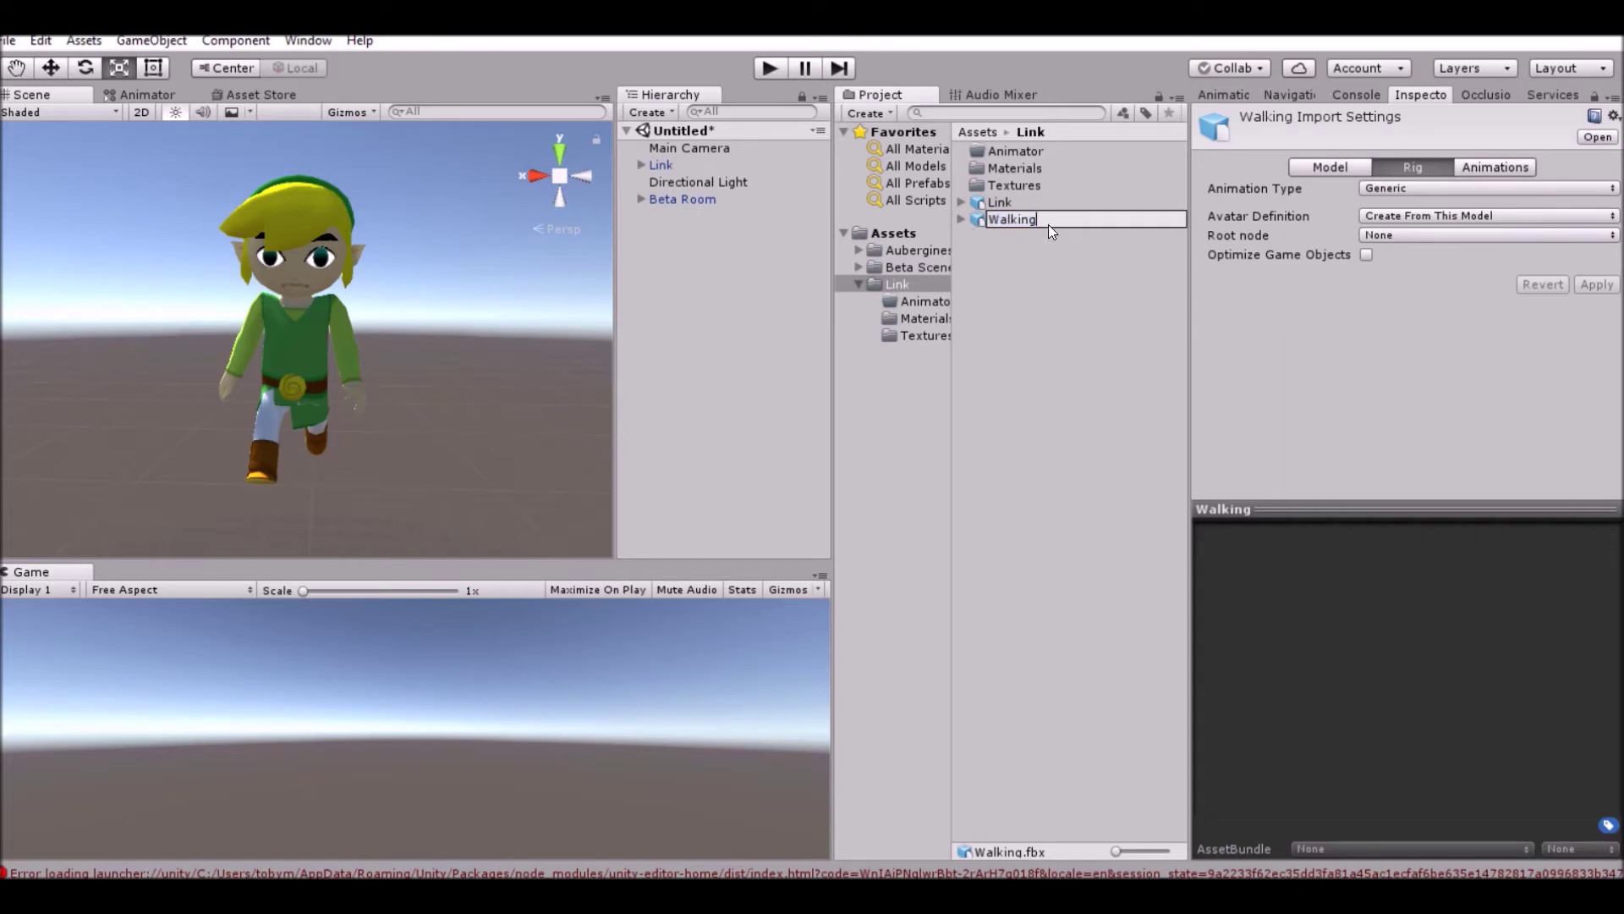
key("Return")
left_click(1132, 252)
left_click(1007, 218)
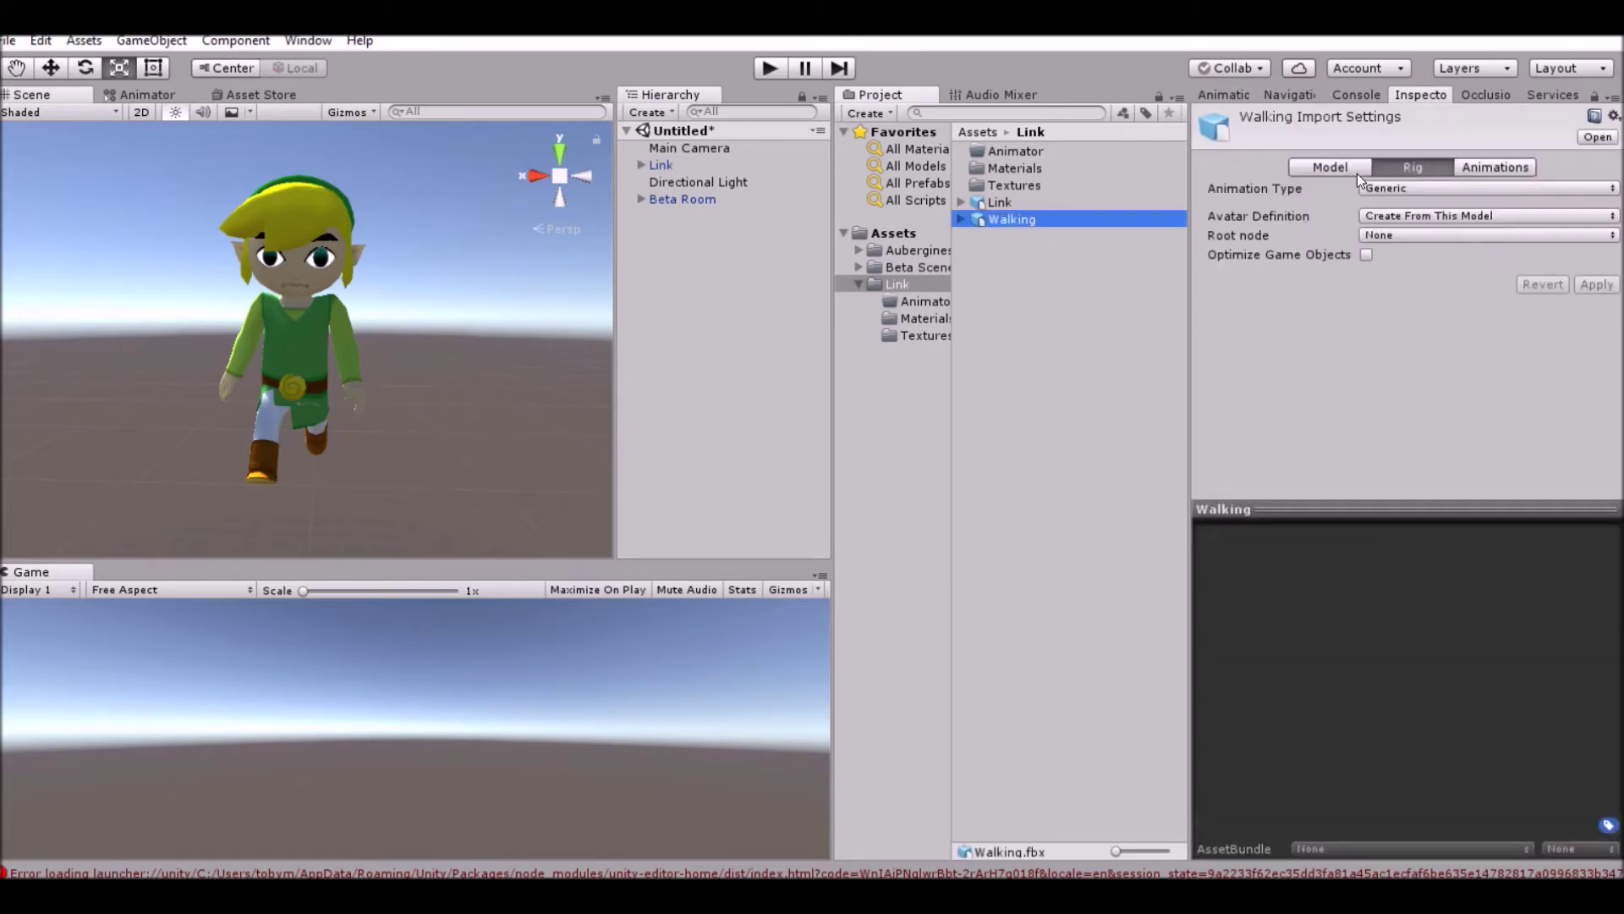
left_click(1389, 194)
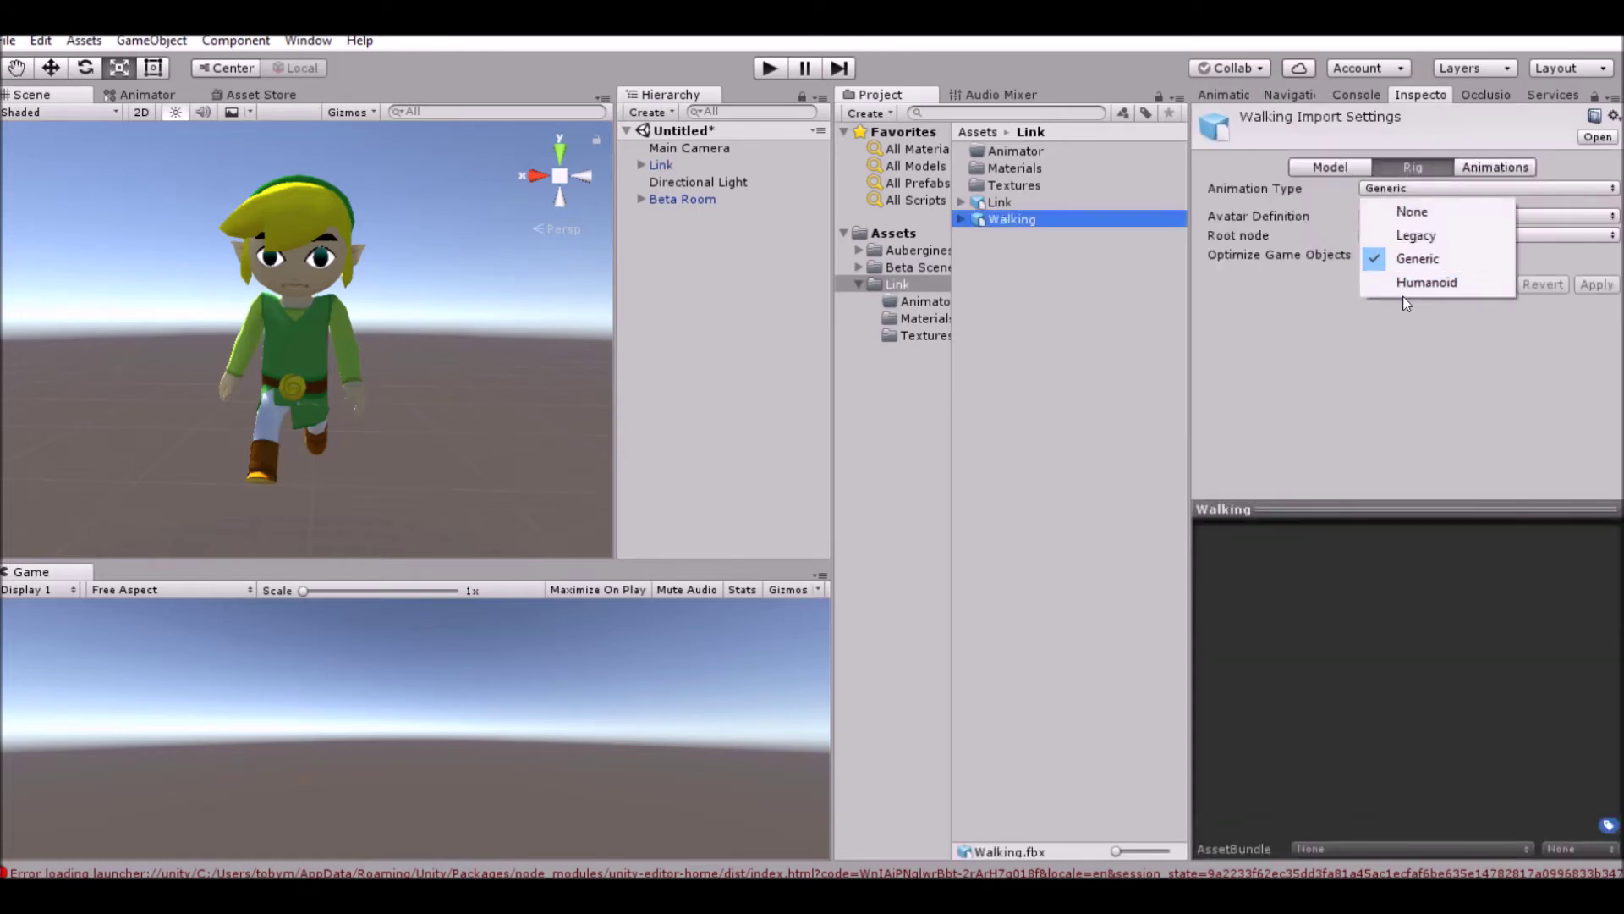
left_click(1413, 282)
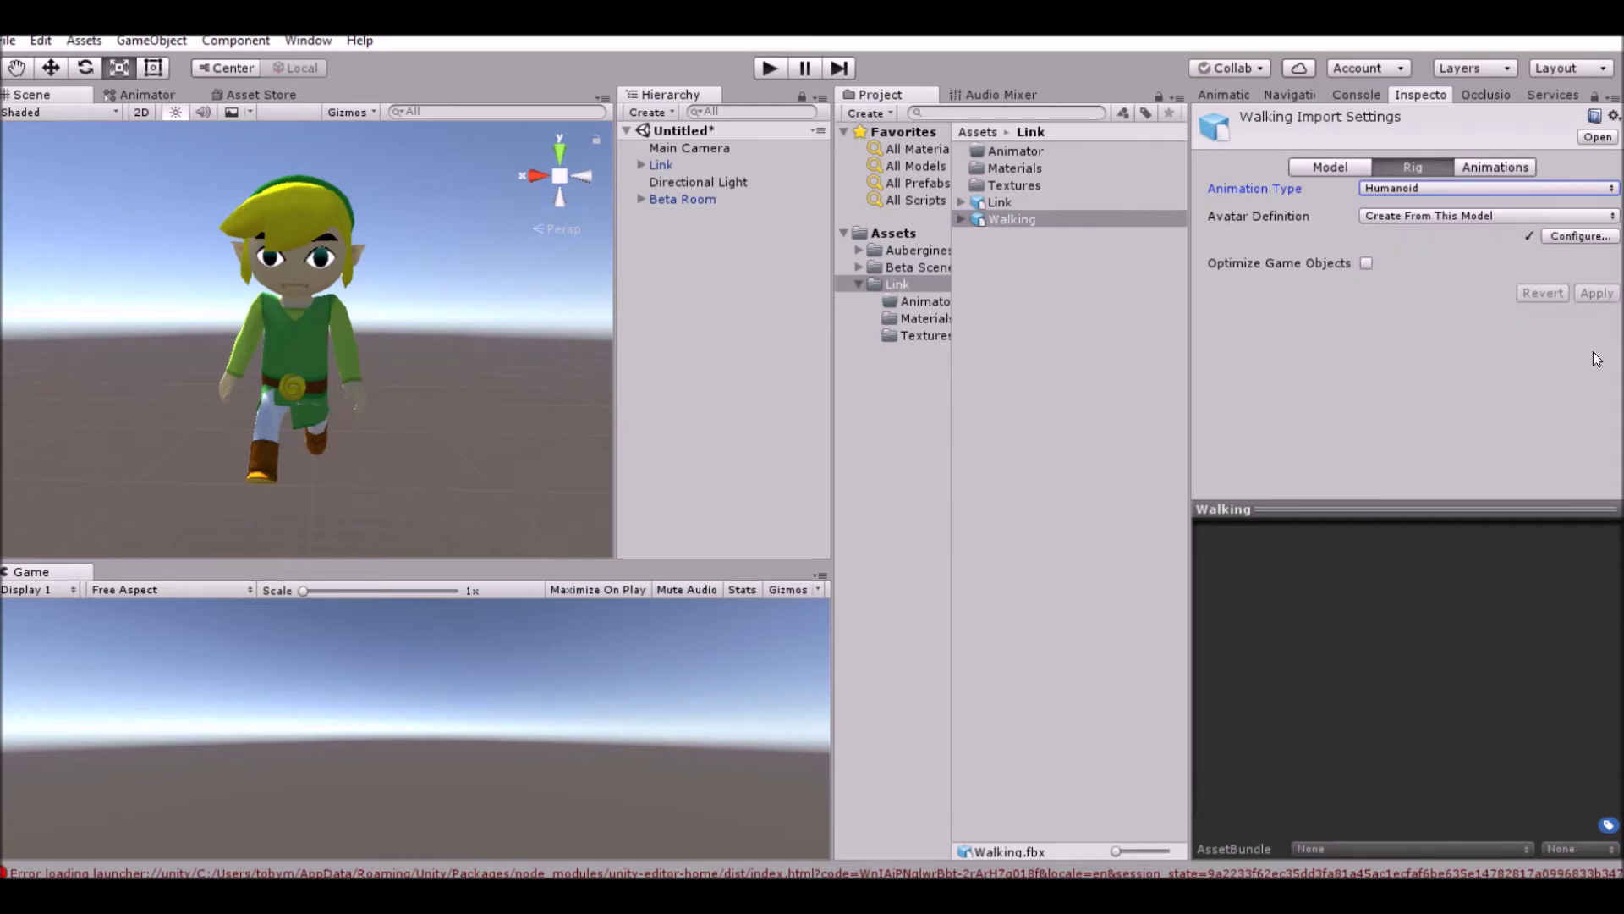
- Compare the rig settings of the Link and Walking models and check Link's animation import settings
left_click(1019, 201)
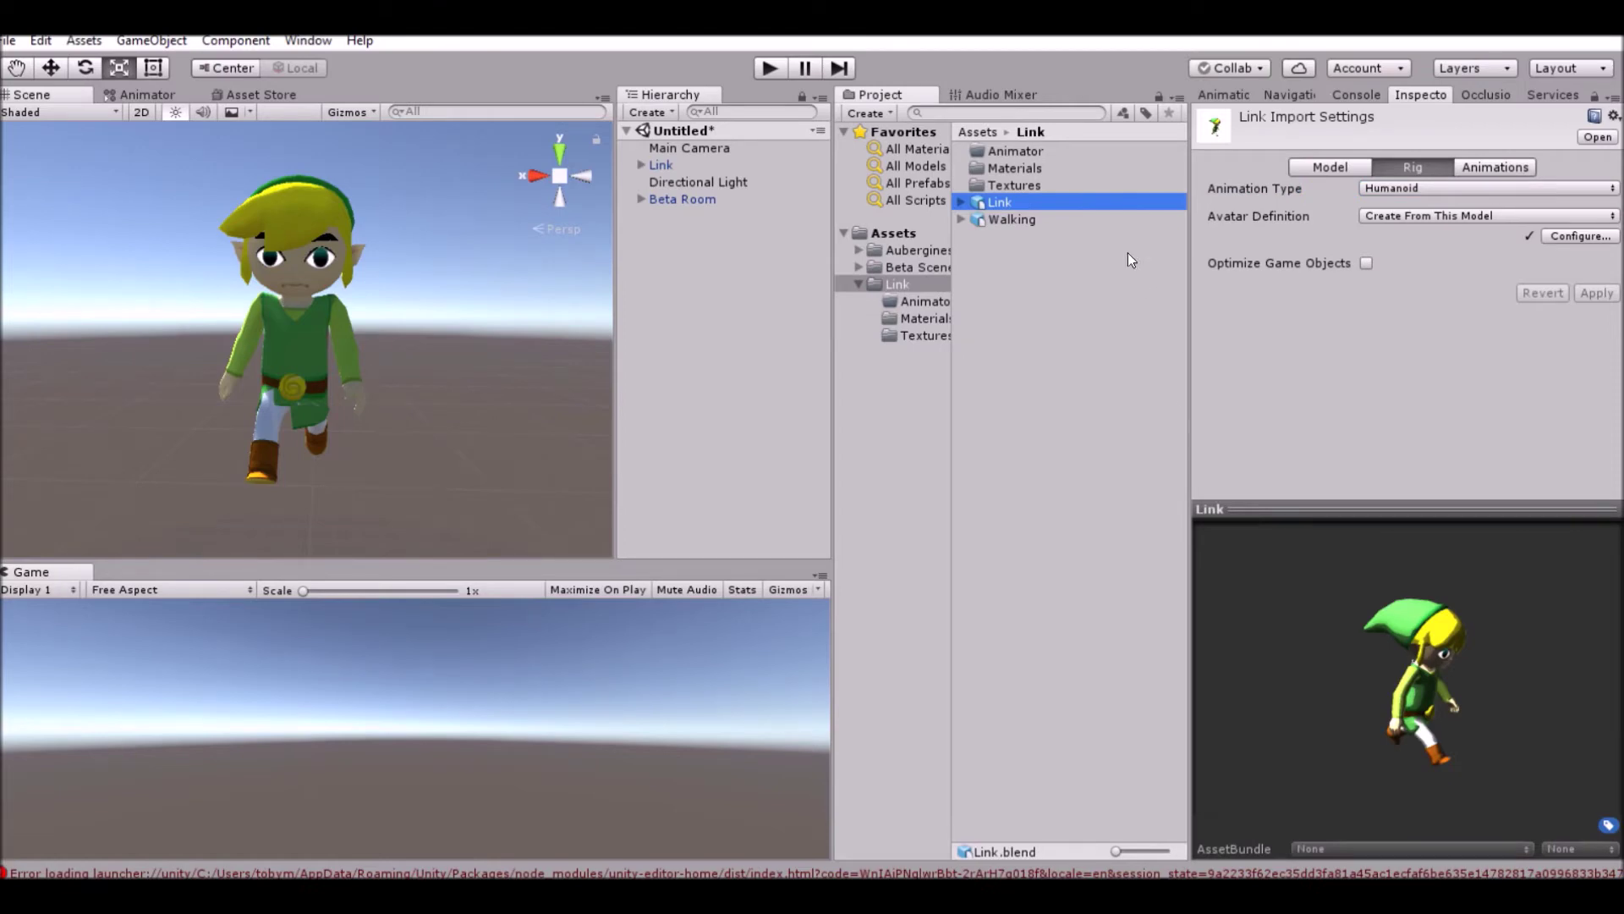
left_click(1021, 220)
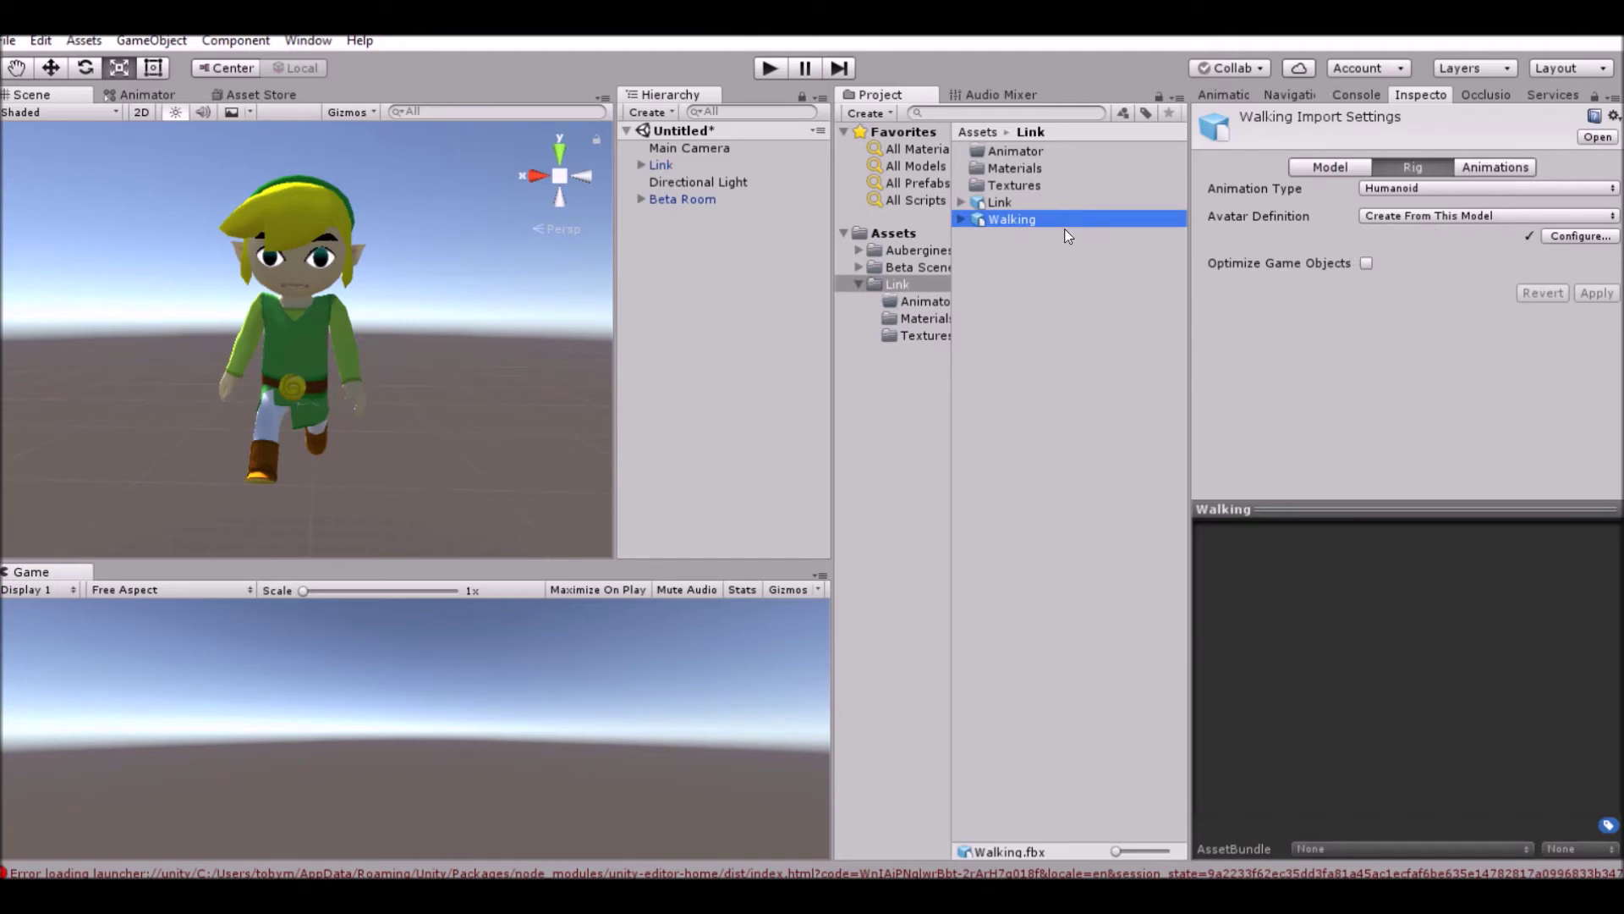
left_click(1014, 200)
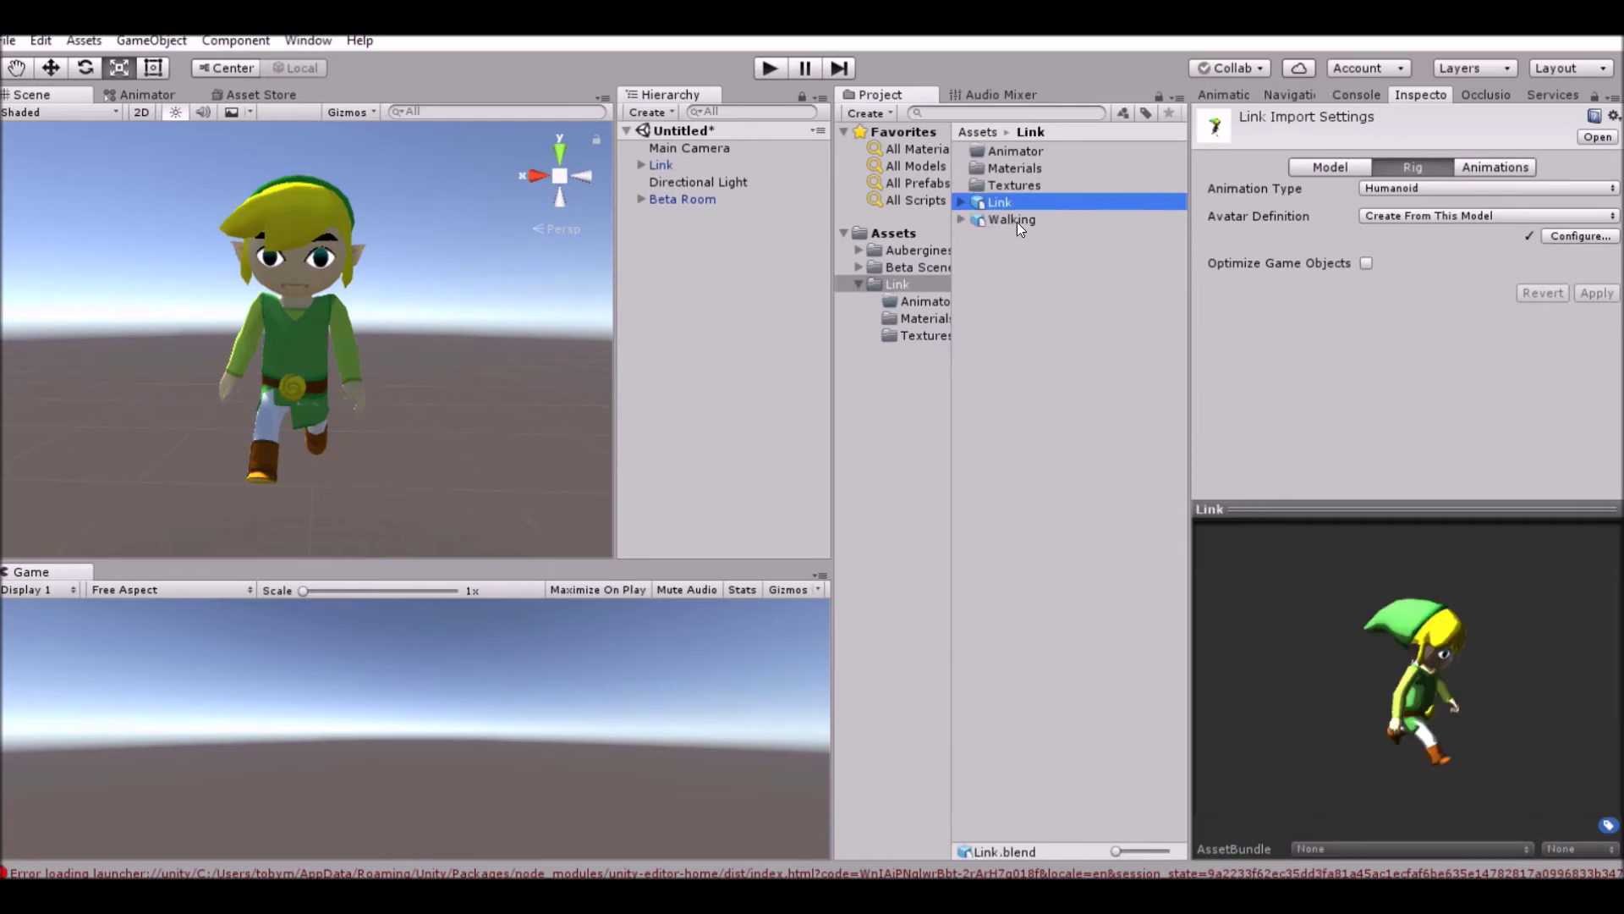
left_click(1492, 166)
left_click(1411, 173)
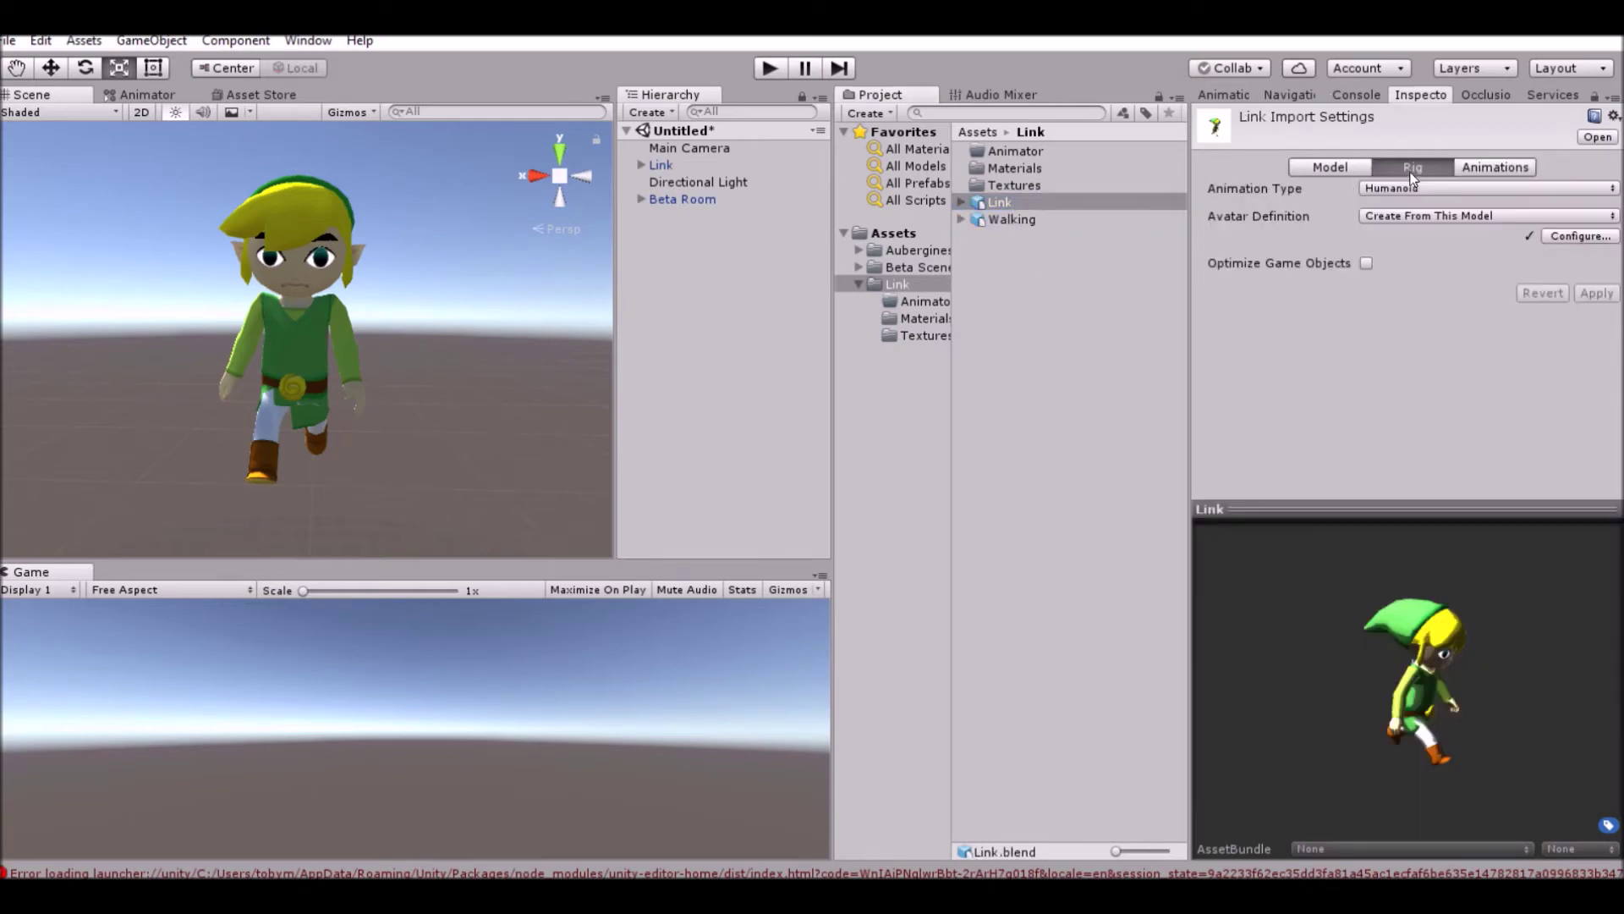
- Expand the Walking model and rename its mixamo.com clip to Walk in the animation import settings
left_click(1073, 223)
left_click(965, 222)
left_click(1012, 252)
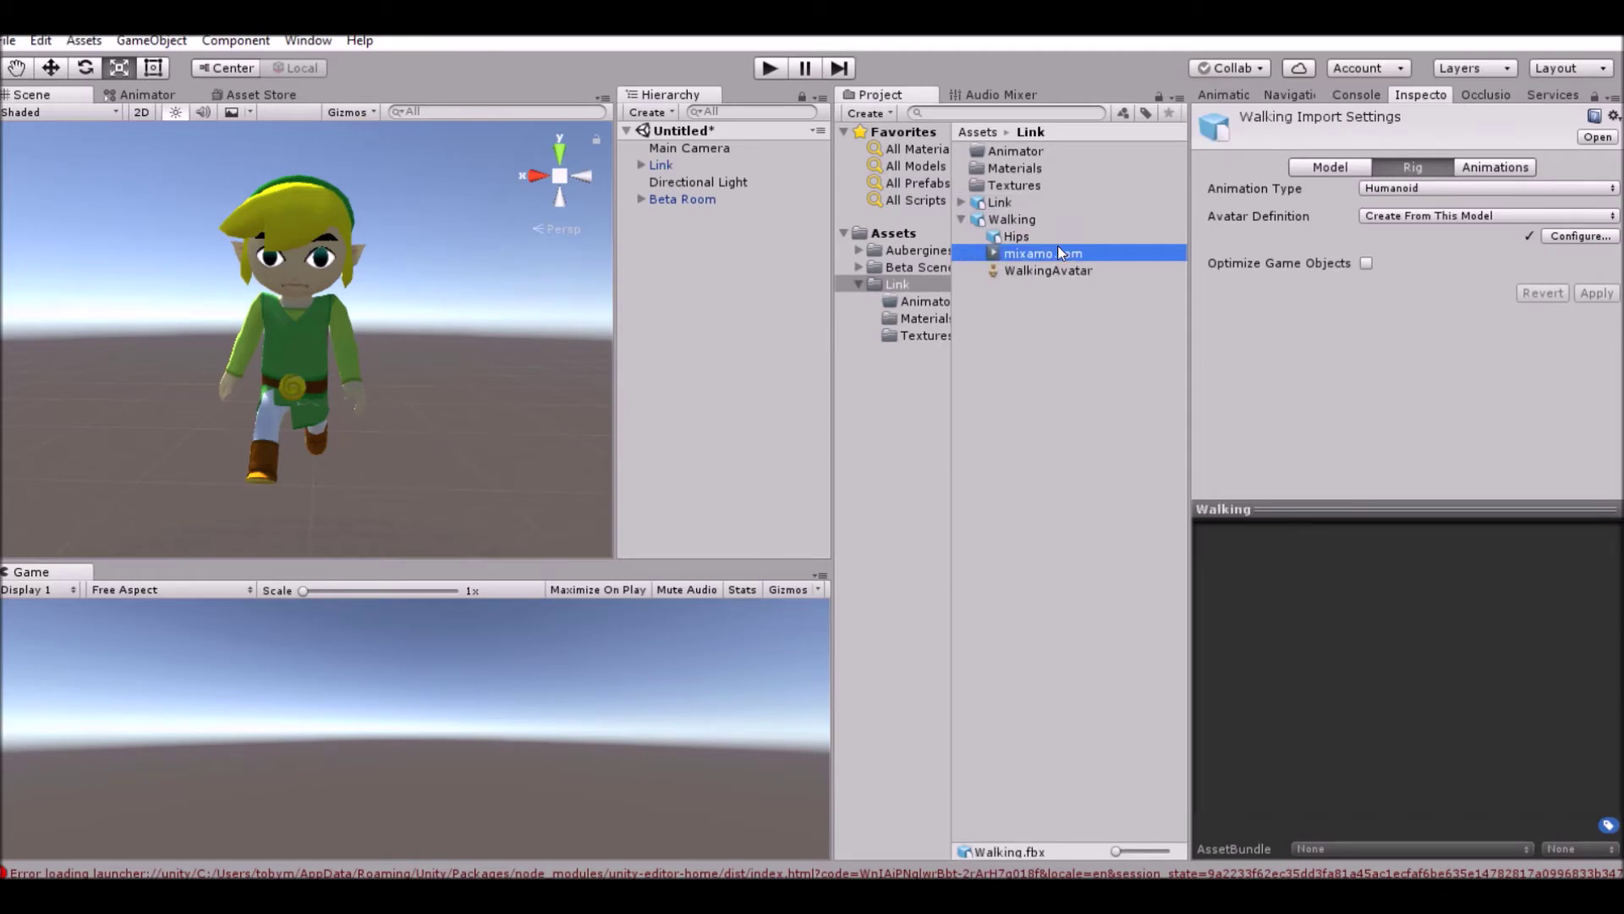
left_click(1022, 221)
left_click(1477, 169)
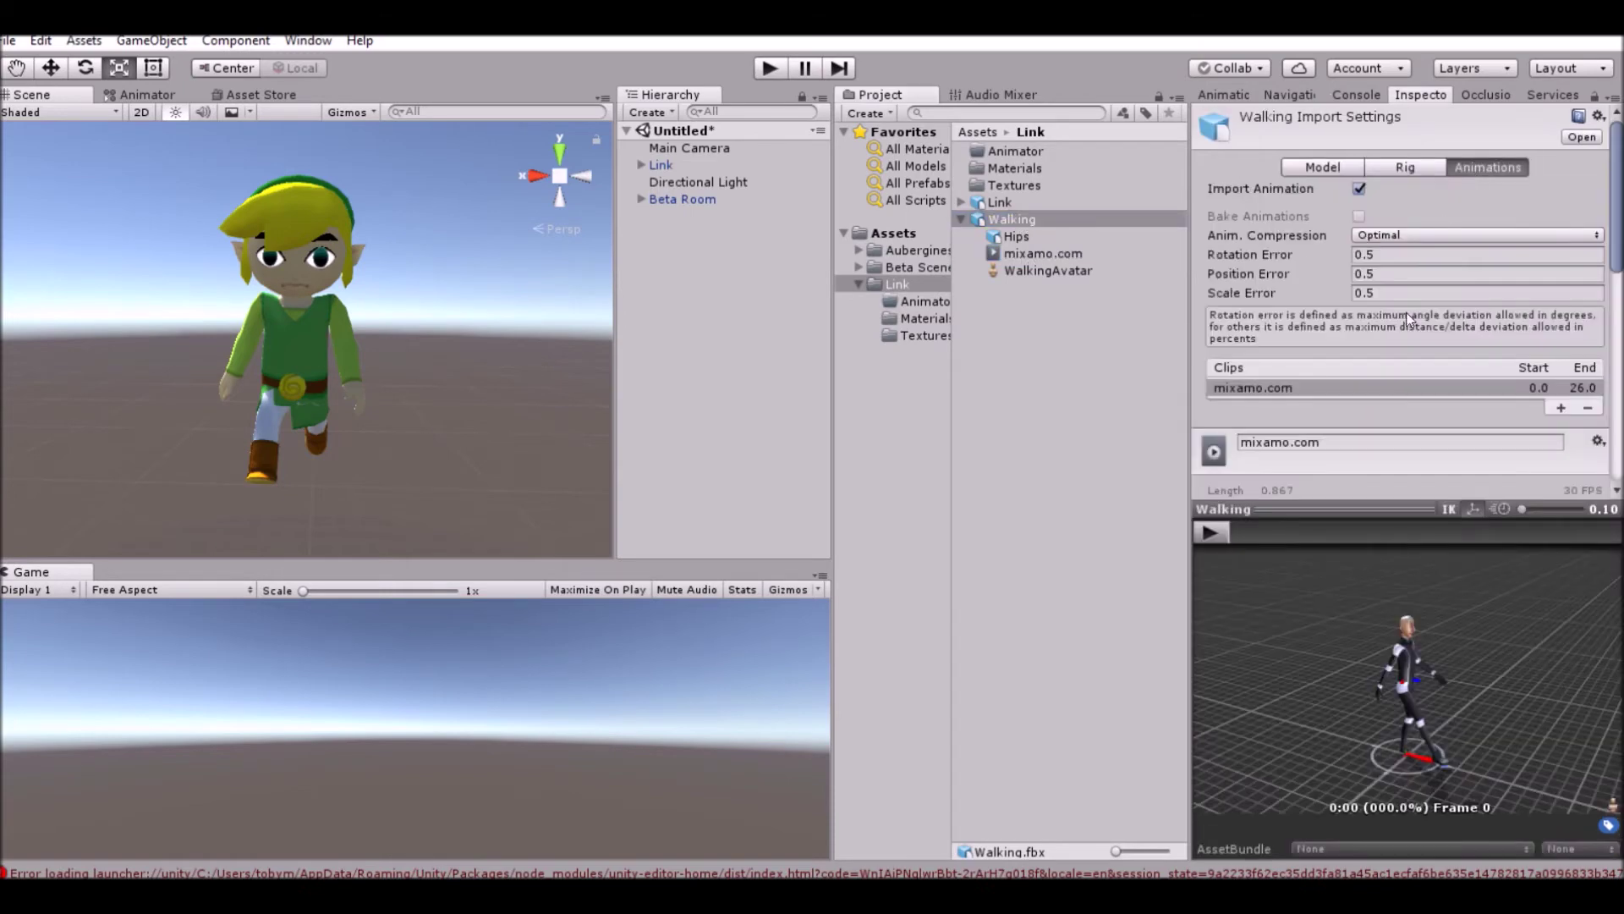
left_click(1344, 435)
key("Home")
type("Walk")
key("Delete")
key("Delete")
key("Delete")
key("Delete")
key("Delete")
key("Delete")
key("Delete")
key("Delete")
key("Delete")
key("Delete")
- Enable Loop Time for the Walk clip, apply the import settings and preview the animation
scroll(1279, 379, "down", 5)
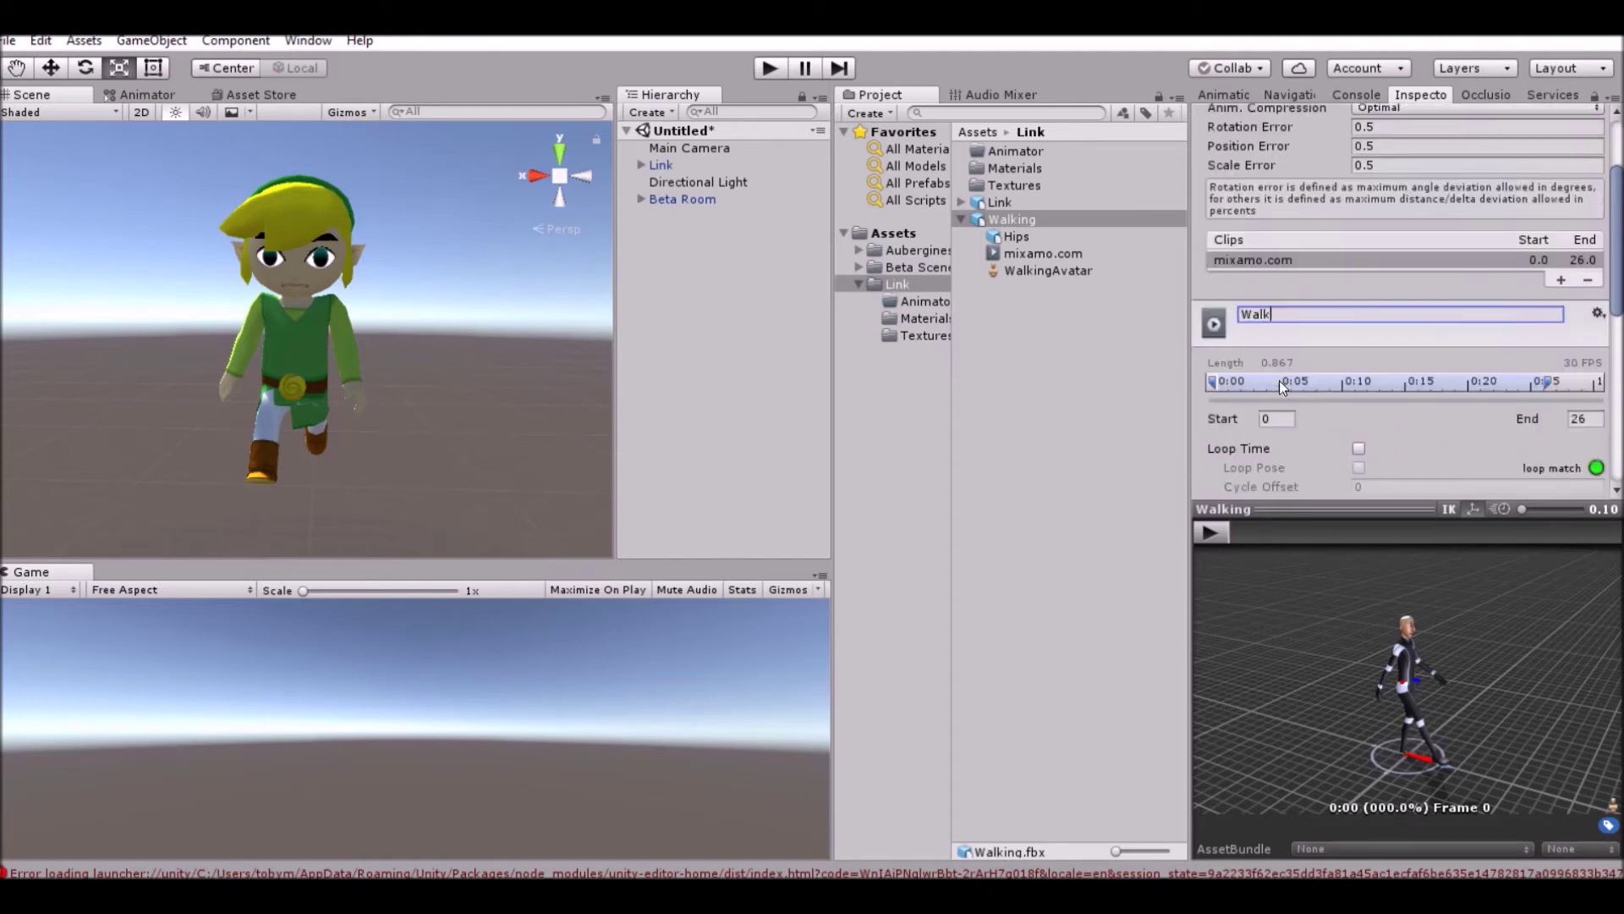
scroll(1361, 284, "down", 5)
scroll(1428, 291, "up", 4)
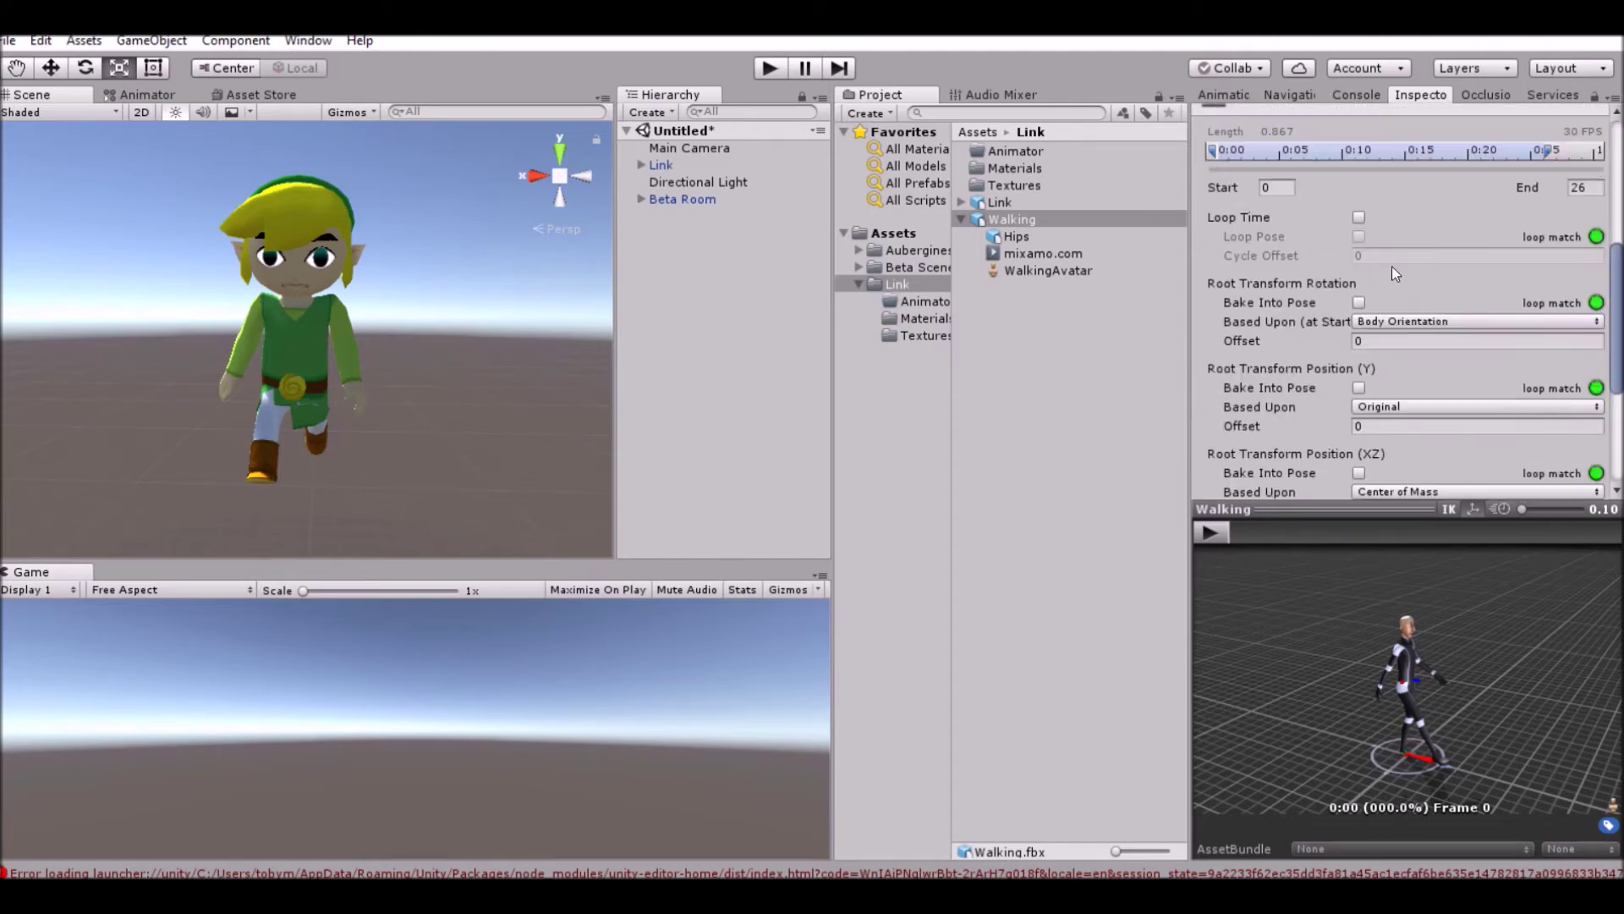
left_click(1359, 219)
scroll(1363, 245, "down", 5)
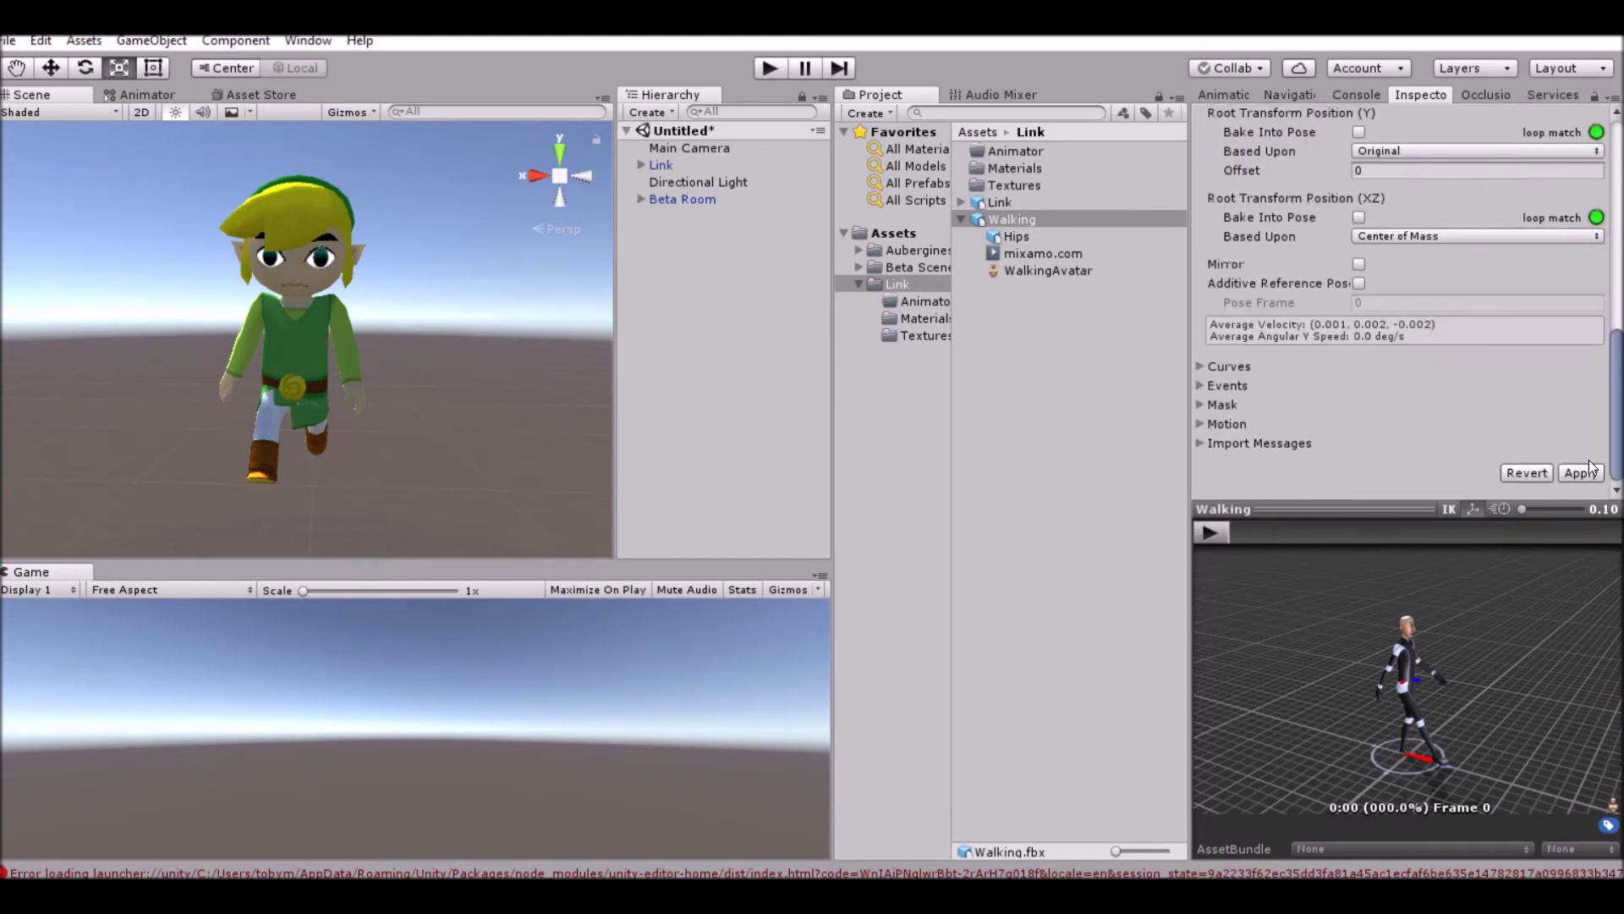
left_click(1593, 476)
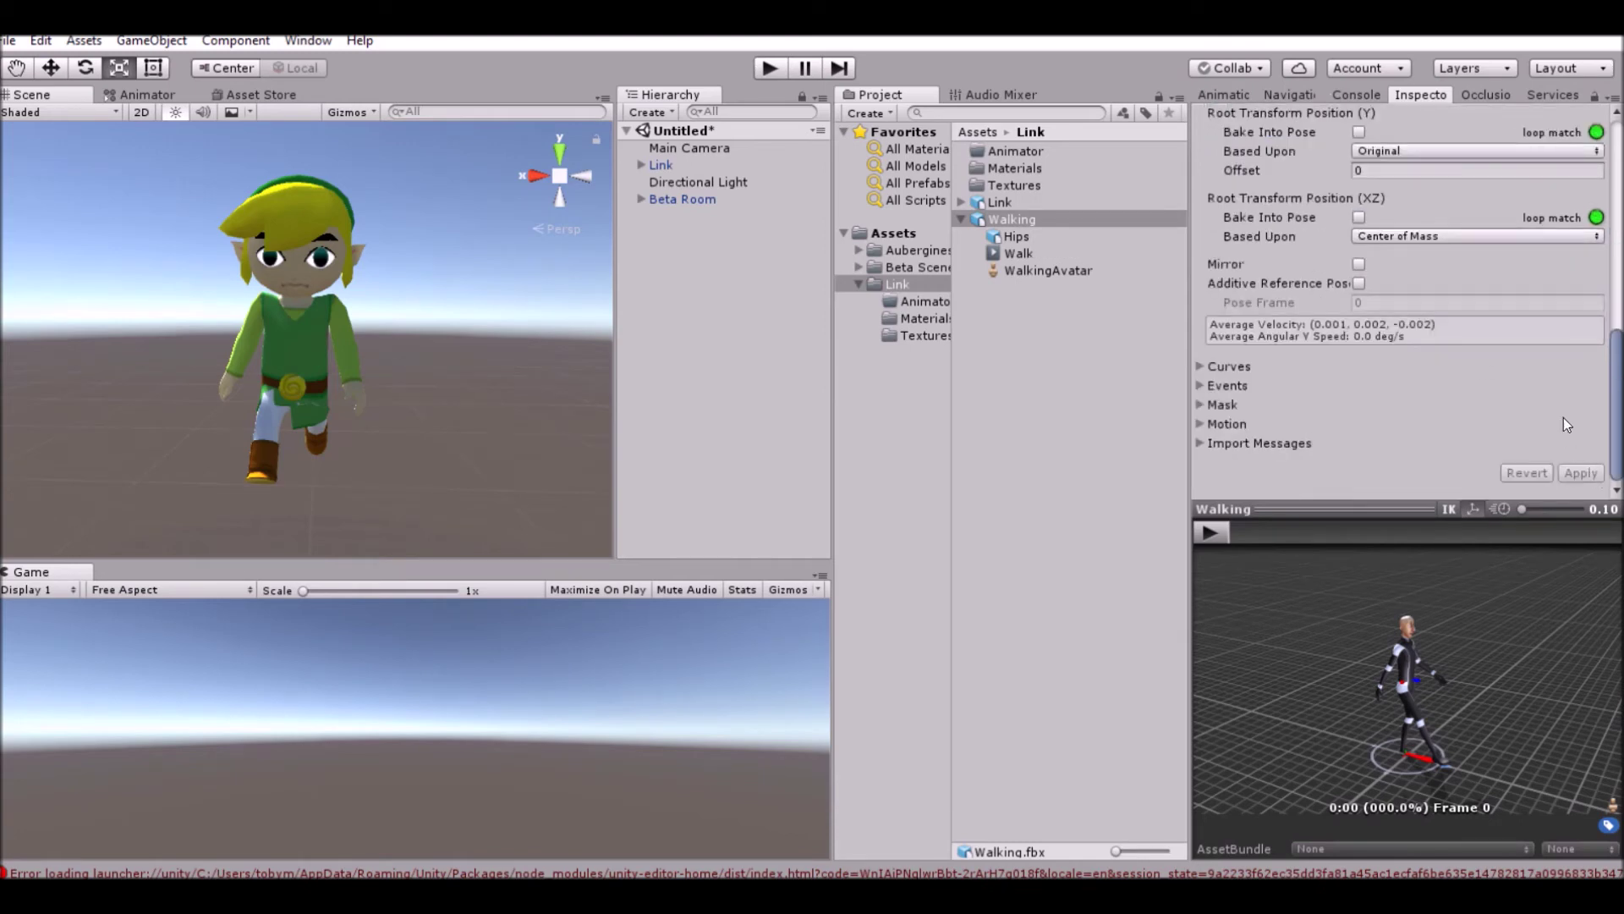
left_click(1211, 532)
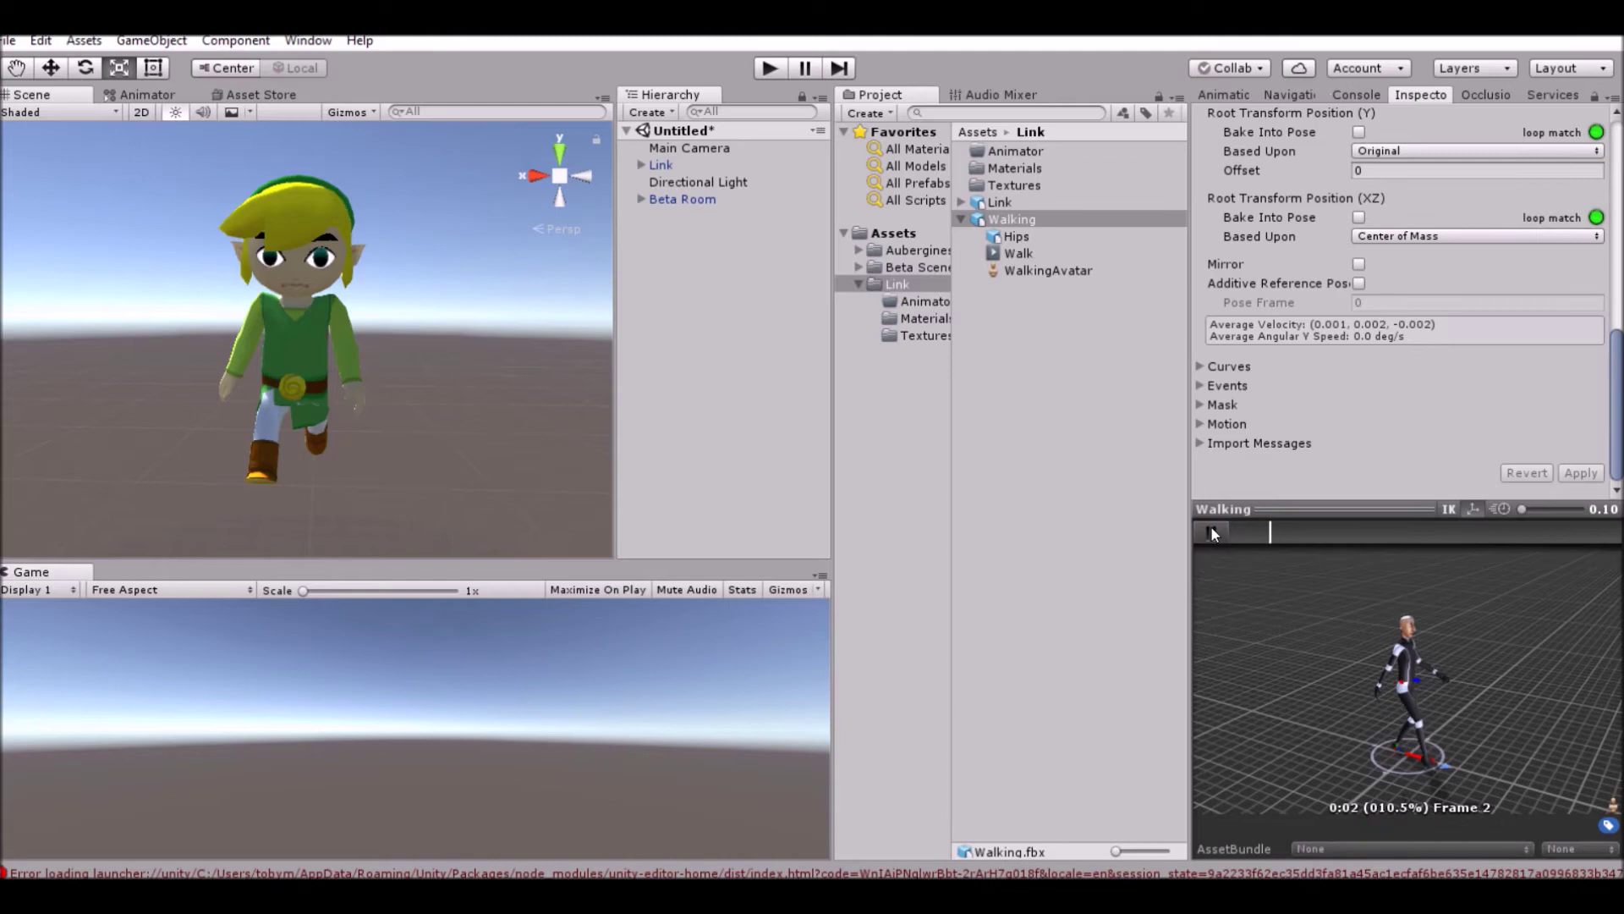
left_click(1225, 530)
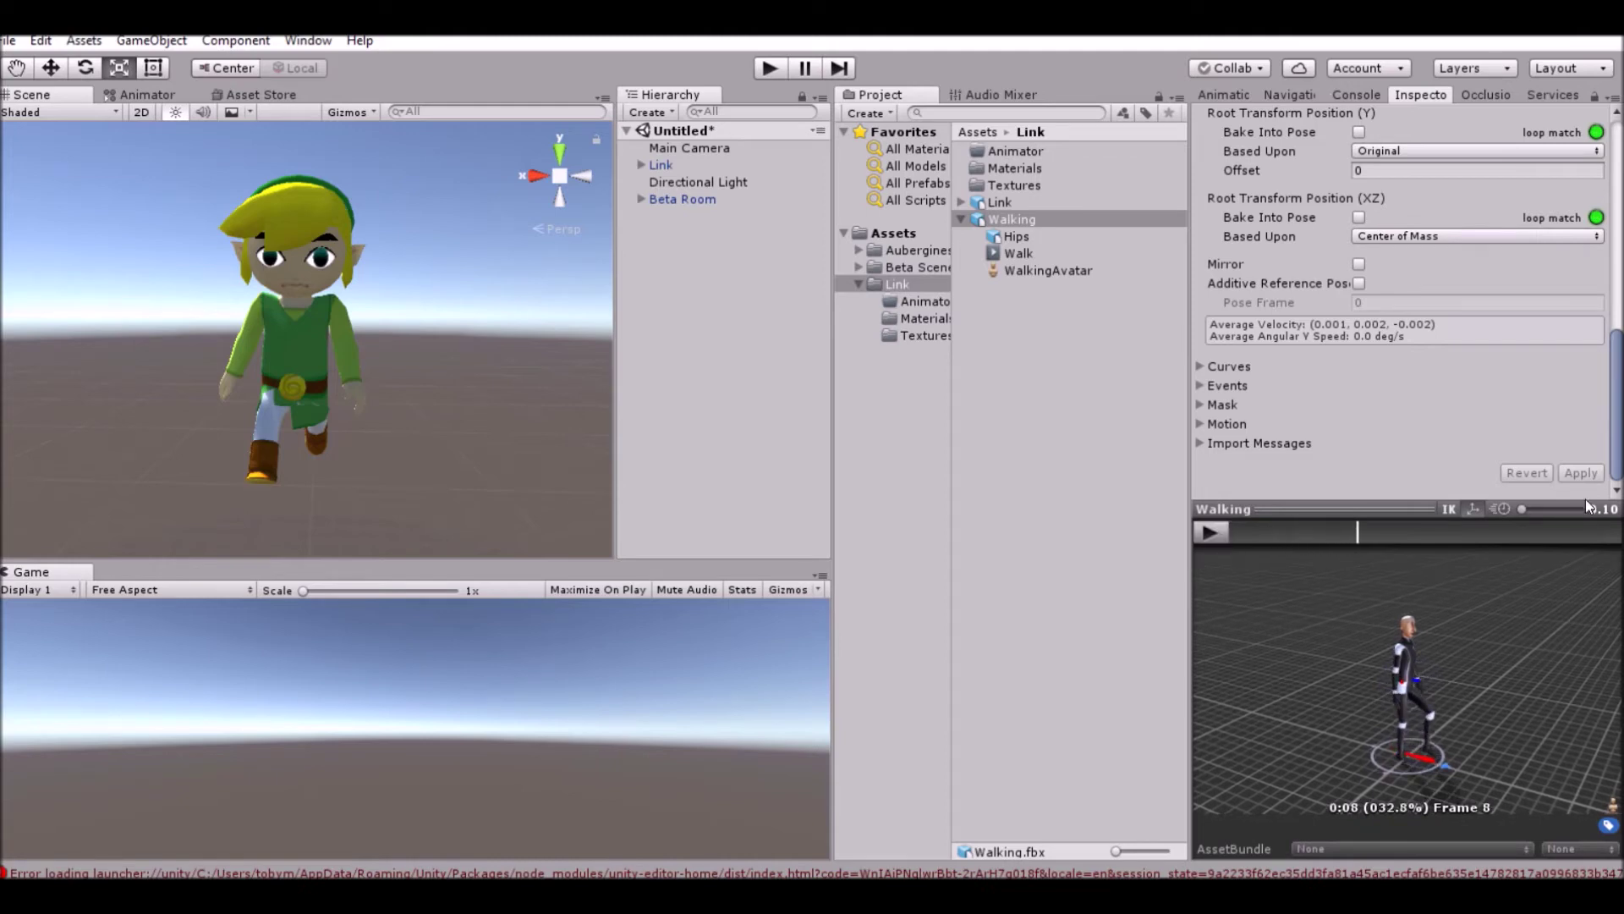
- Assign the Walk clip to the Link object in the scene and run the scene to test the animation
left_click(678, 161)
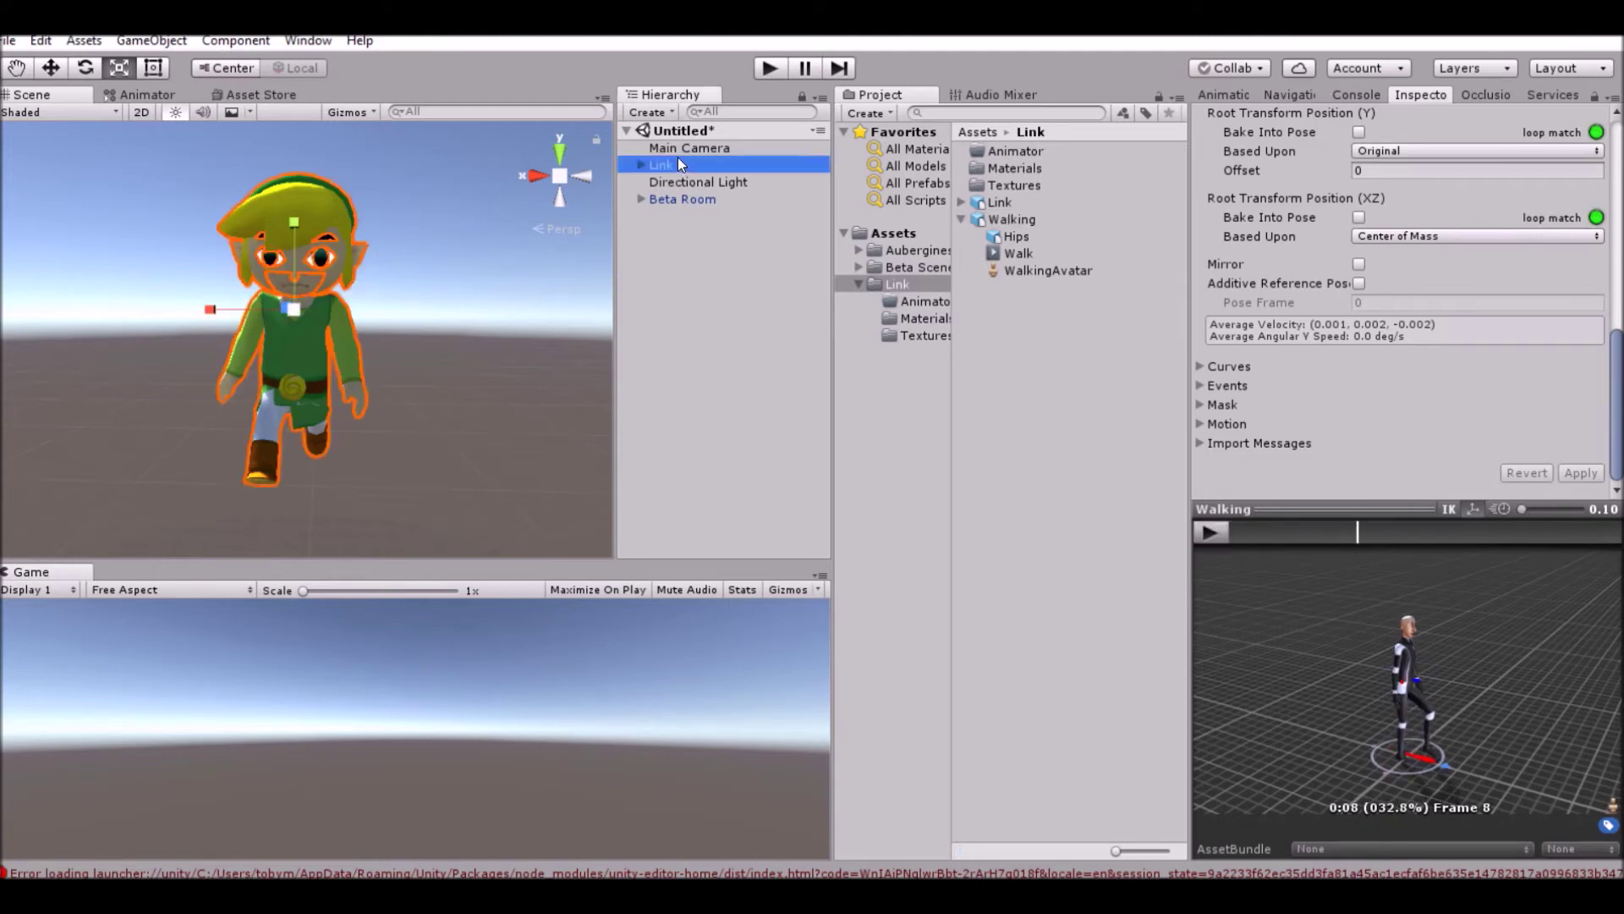
left_click_drag(1020, 252, 1339, 573)
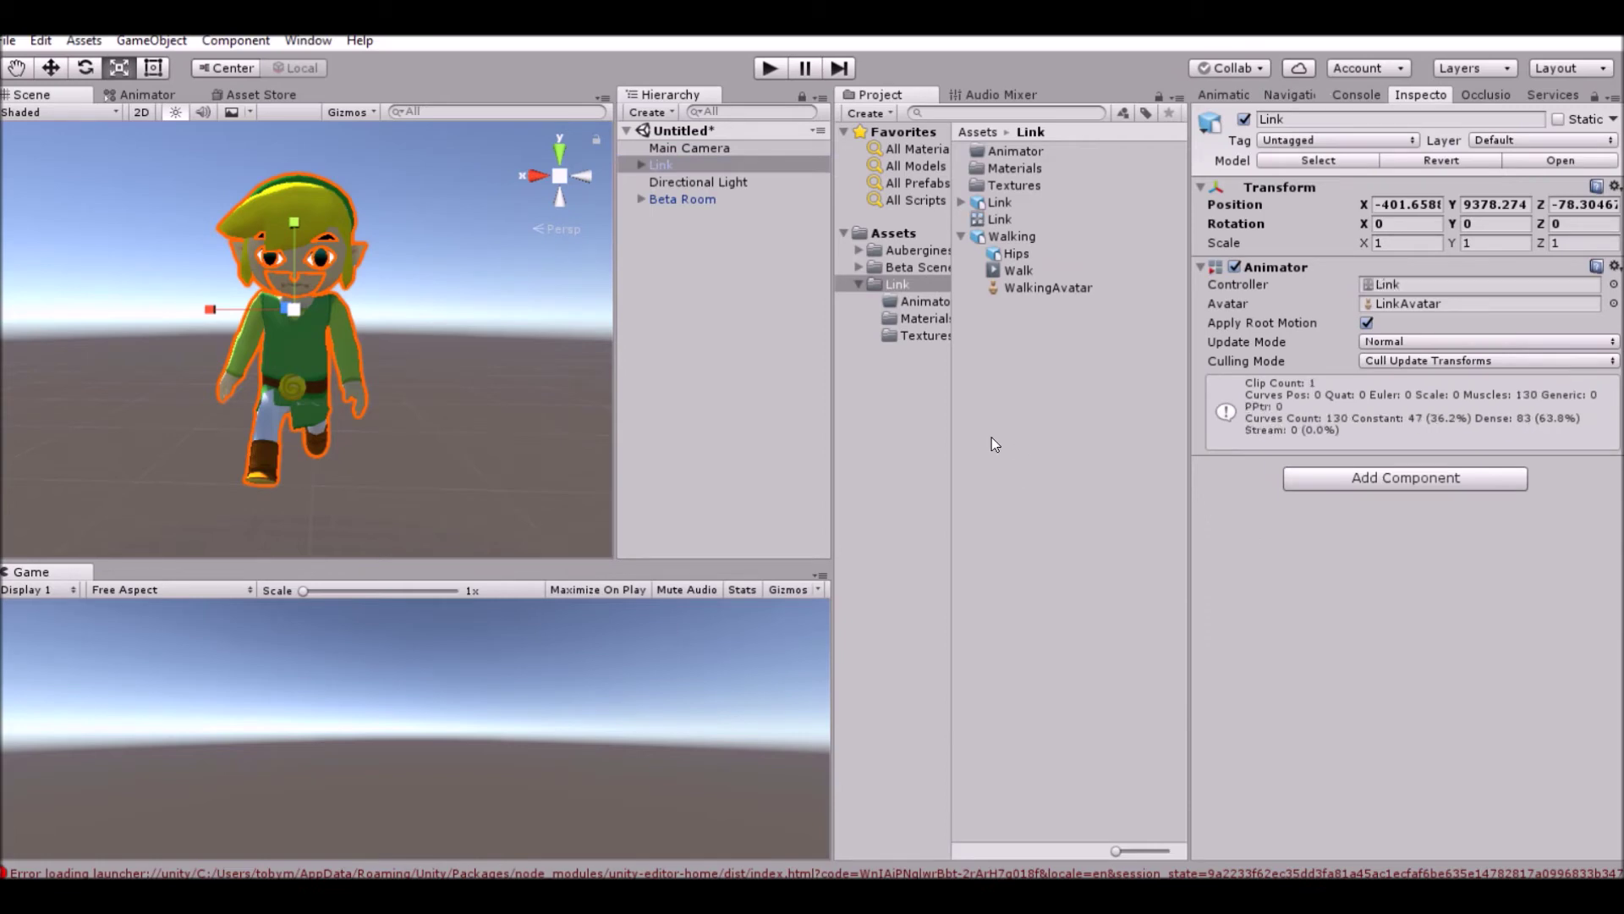
left_click(769, 67)
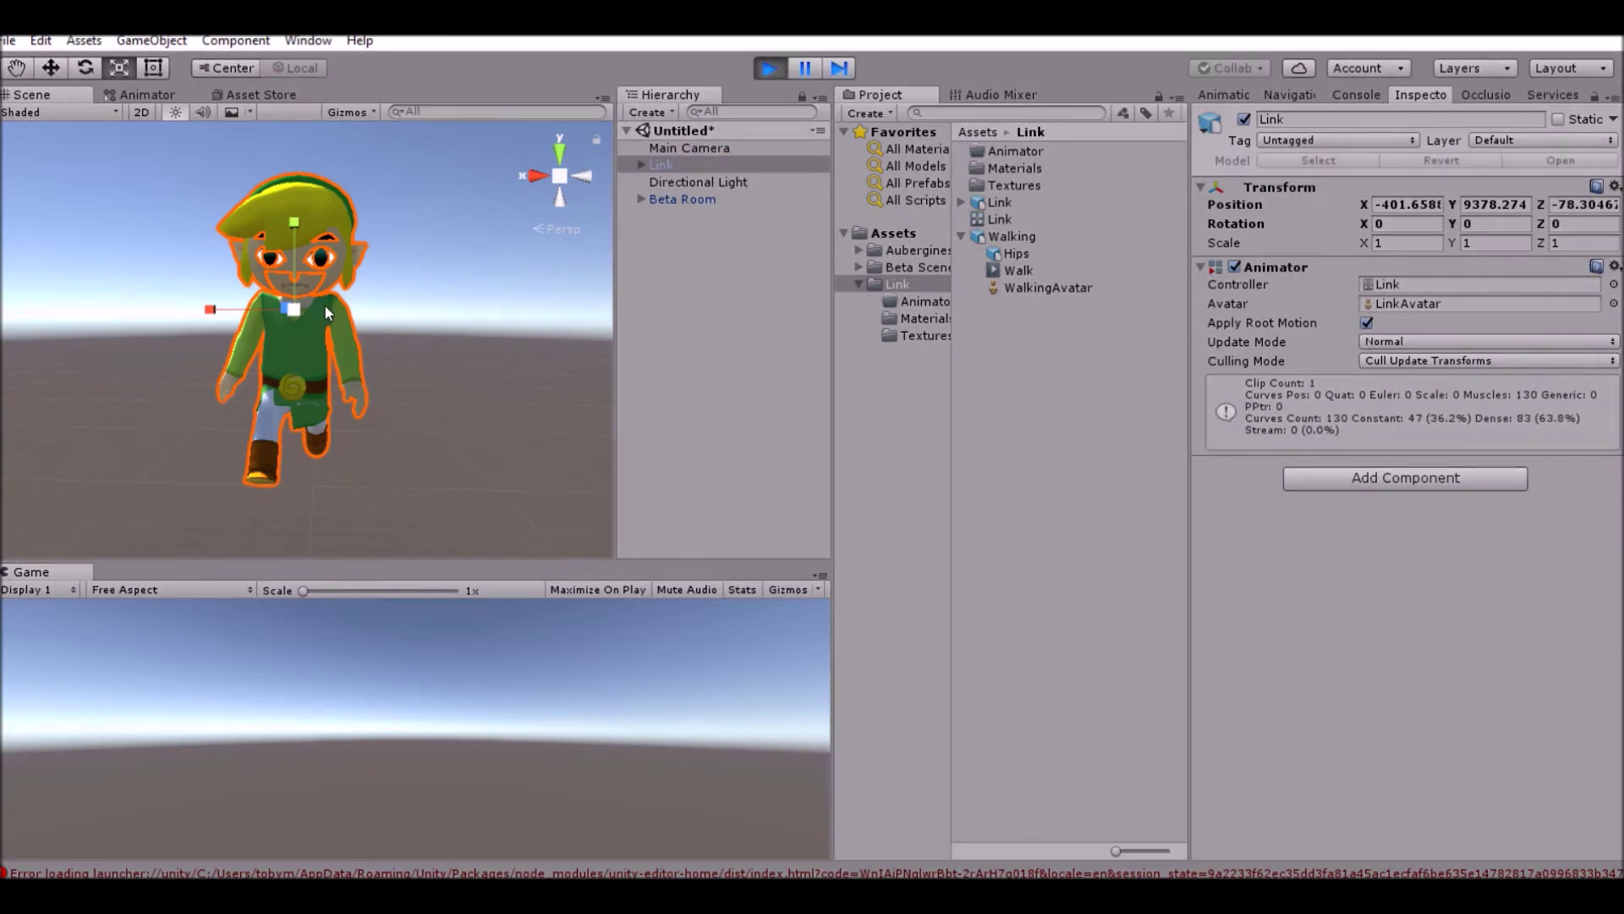
- Observe Link walking in the running scene, then preview the Walk clip from the Walking model
mouse_move(488, 316)
right_mouse_down()
mouse_move(672, 302)
mouse_move(391, 323)
mouse_move(485, 302)
right_mouse_up()
key("a")
key("w")
key("s")
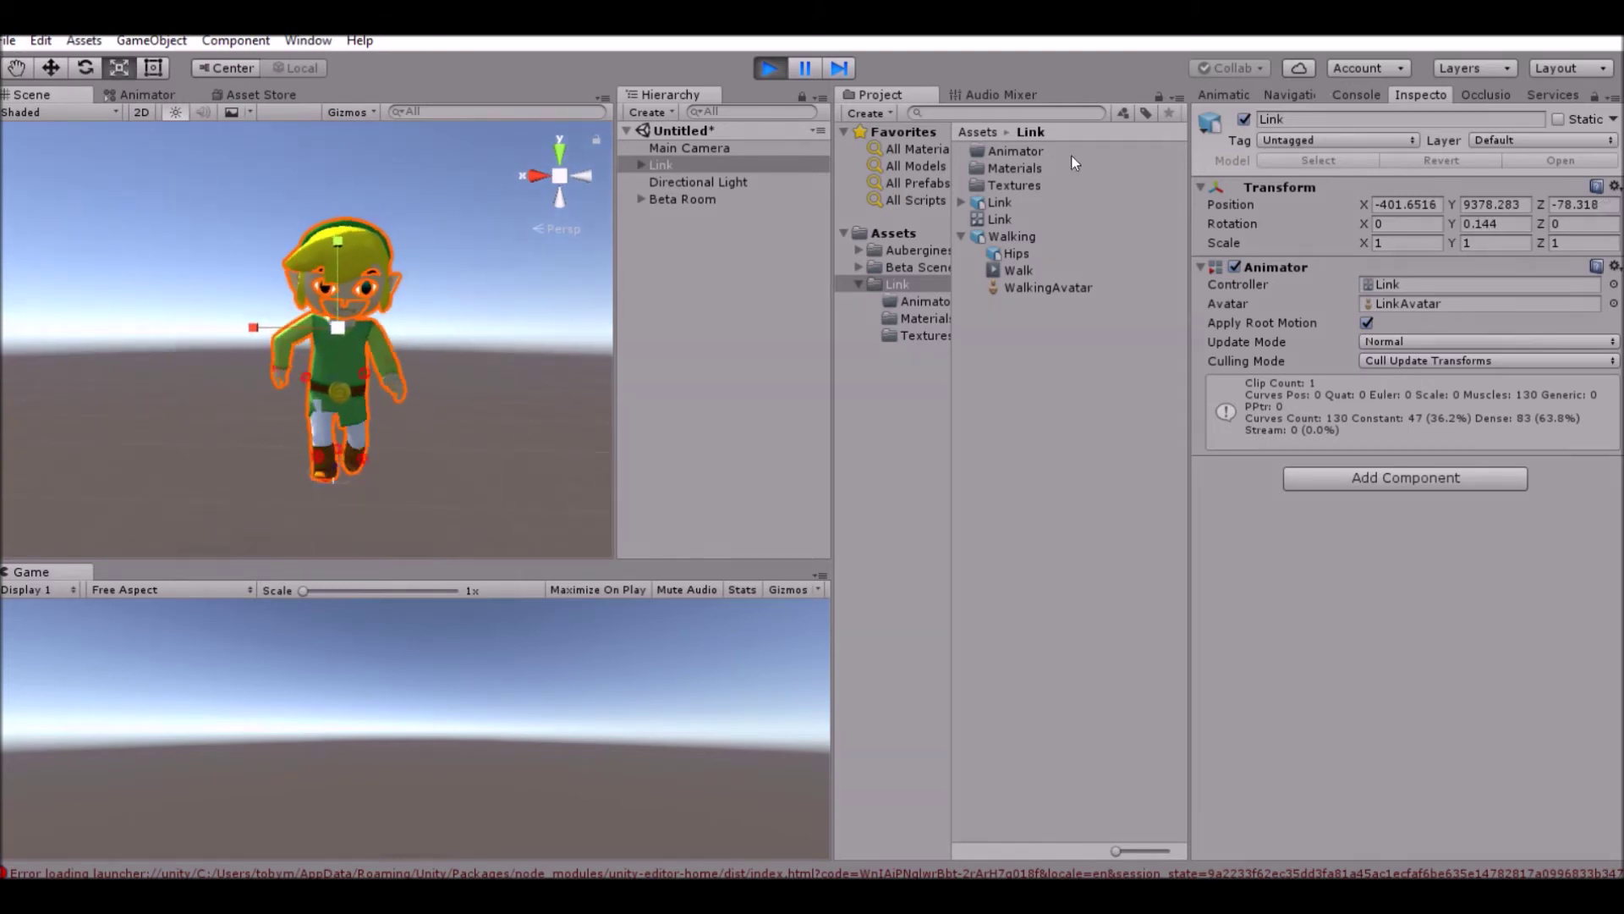
left_click(1081, 267)
left_click(1210, 534)
left_click_drag(1484, 607, 1557, 509)
left_click(1211, 532)
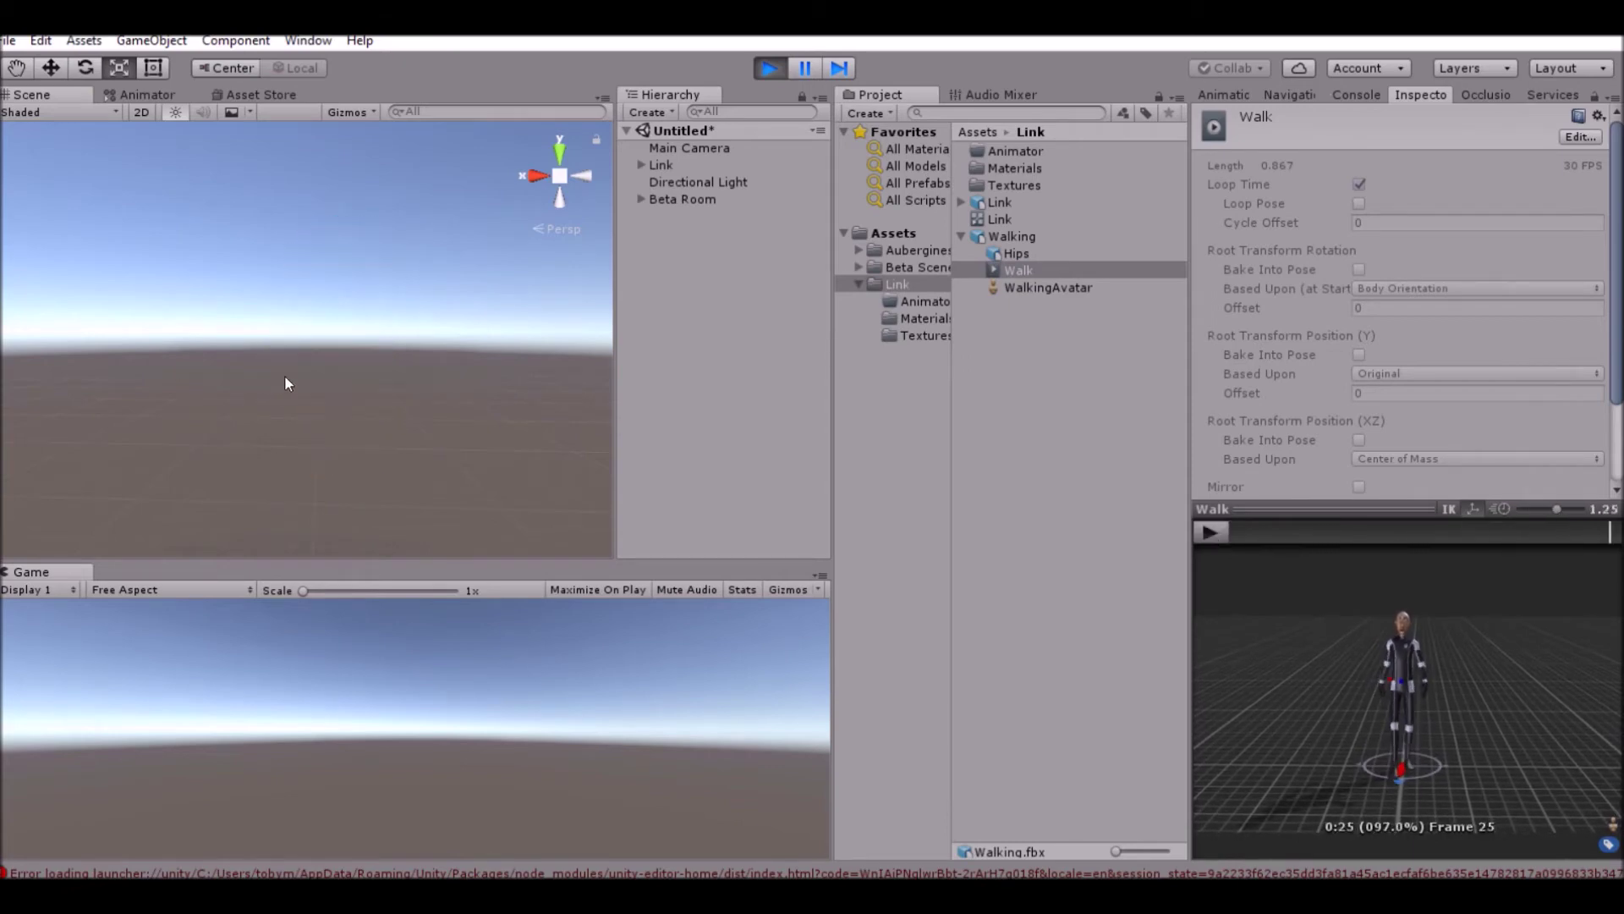
- Check Link in the running scene, then stop the scene and collapse the Link asset folder
scroll(359, 349, "up", 5)
right_click_drag(374, 330, 384, 402)
scroll(384, 402, "down", 5)
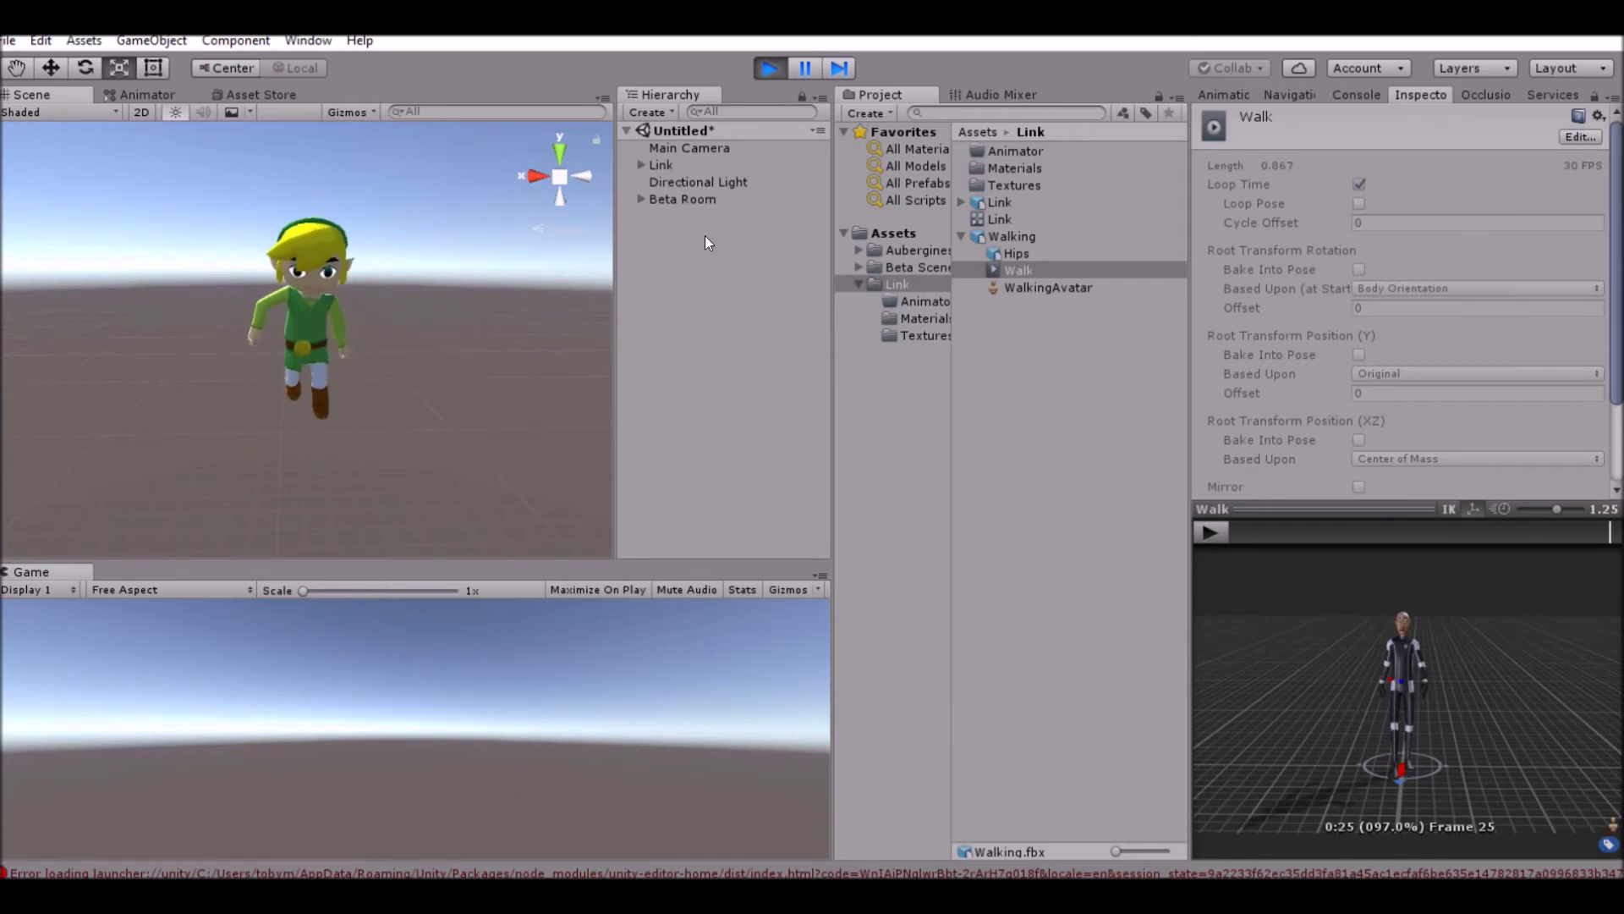
left_click(707, 167)
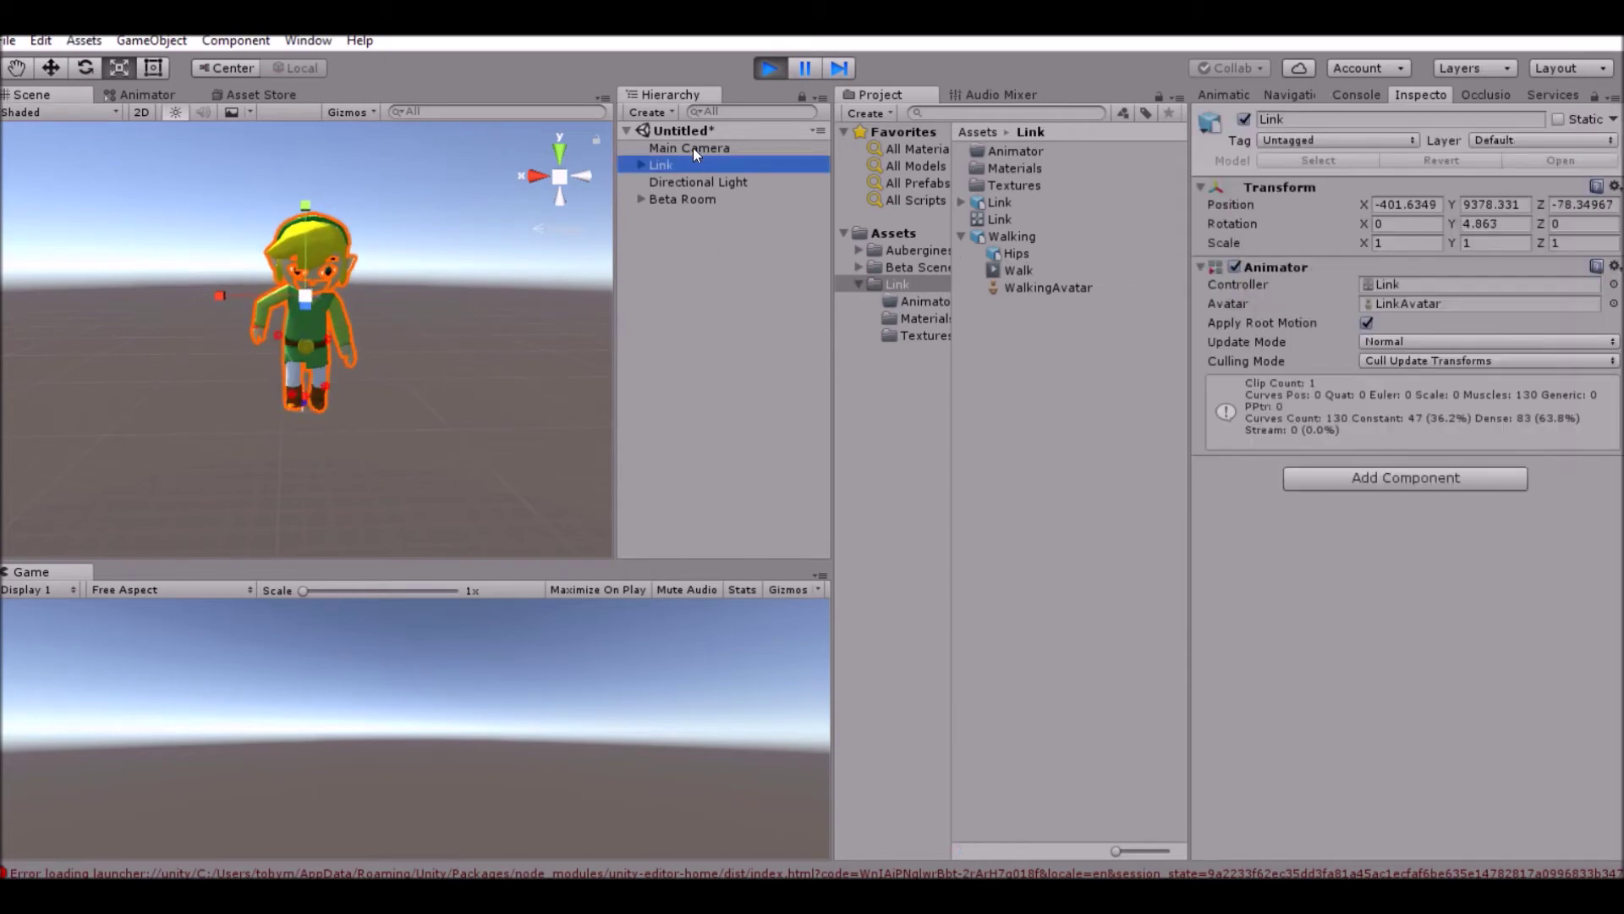
key("ctrl+p")
left_click(890, 284)
left_click(858, 284)
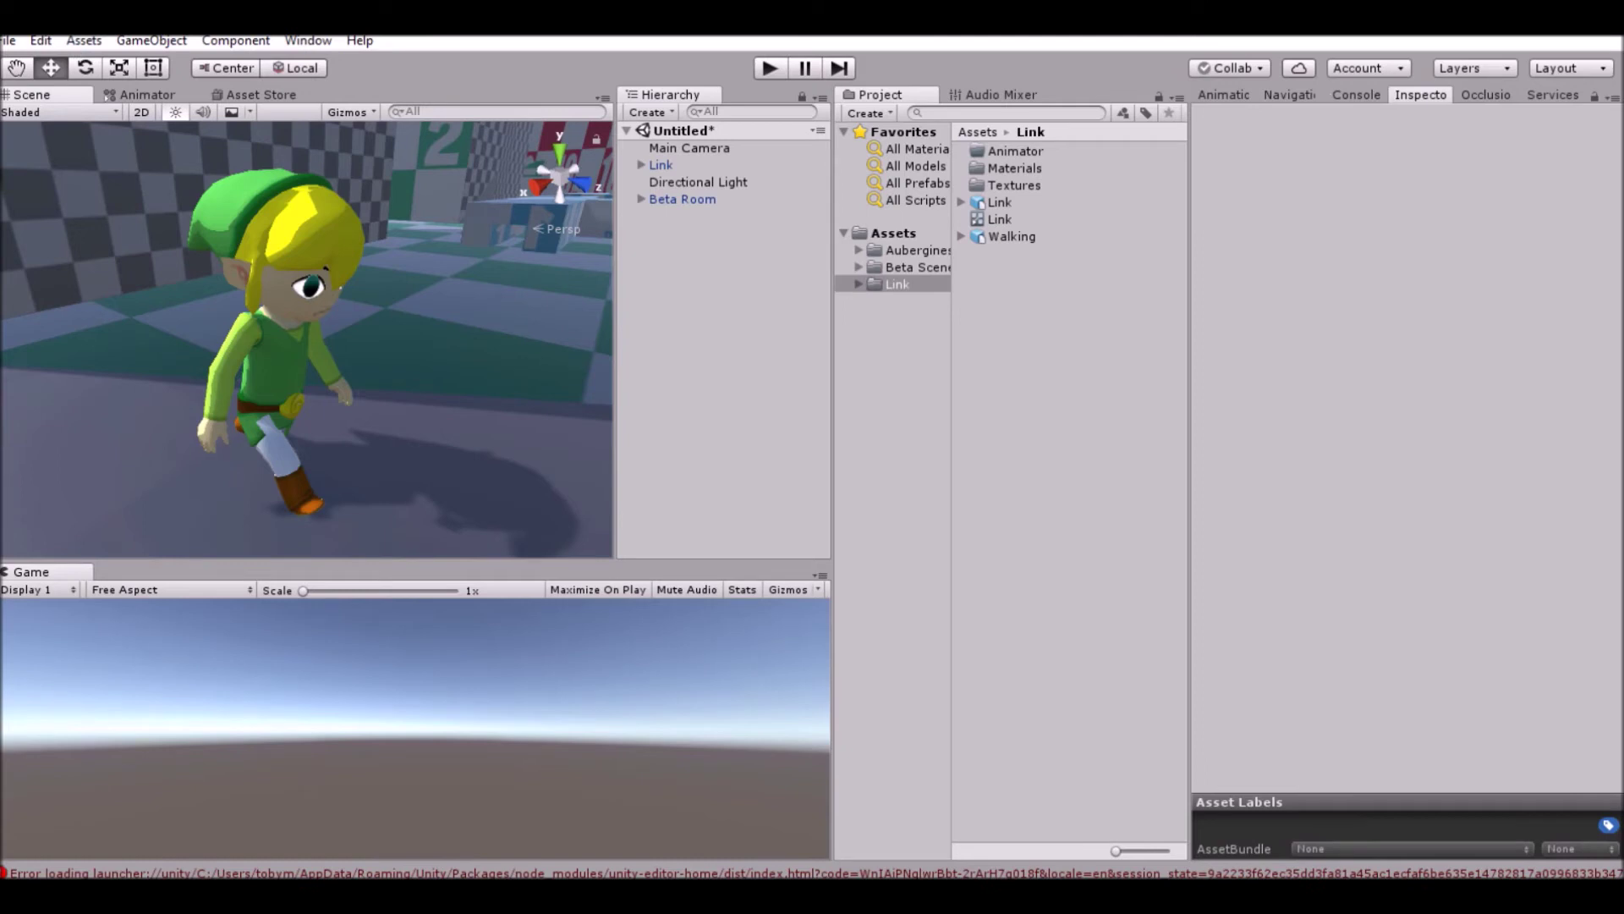
- Start importing the Characters standard package and exclude FirstPersonCharacter and RollerBall from the import
left_click(84, 41)
mouse_move(169, 220)
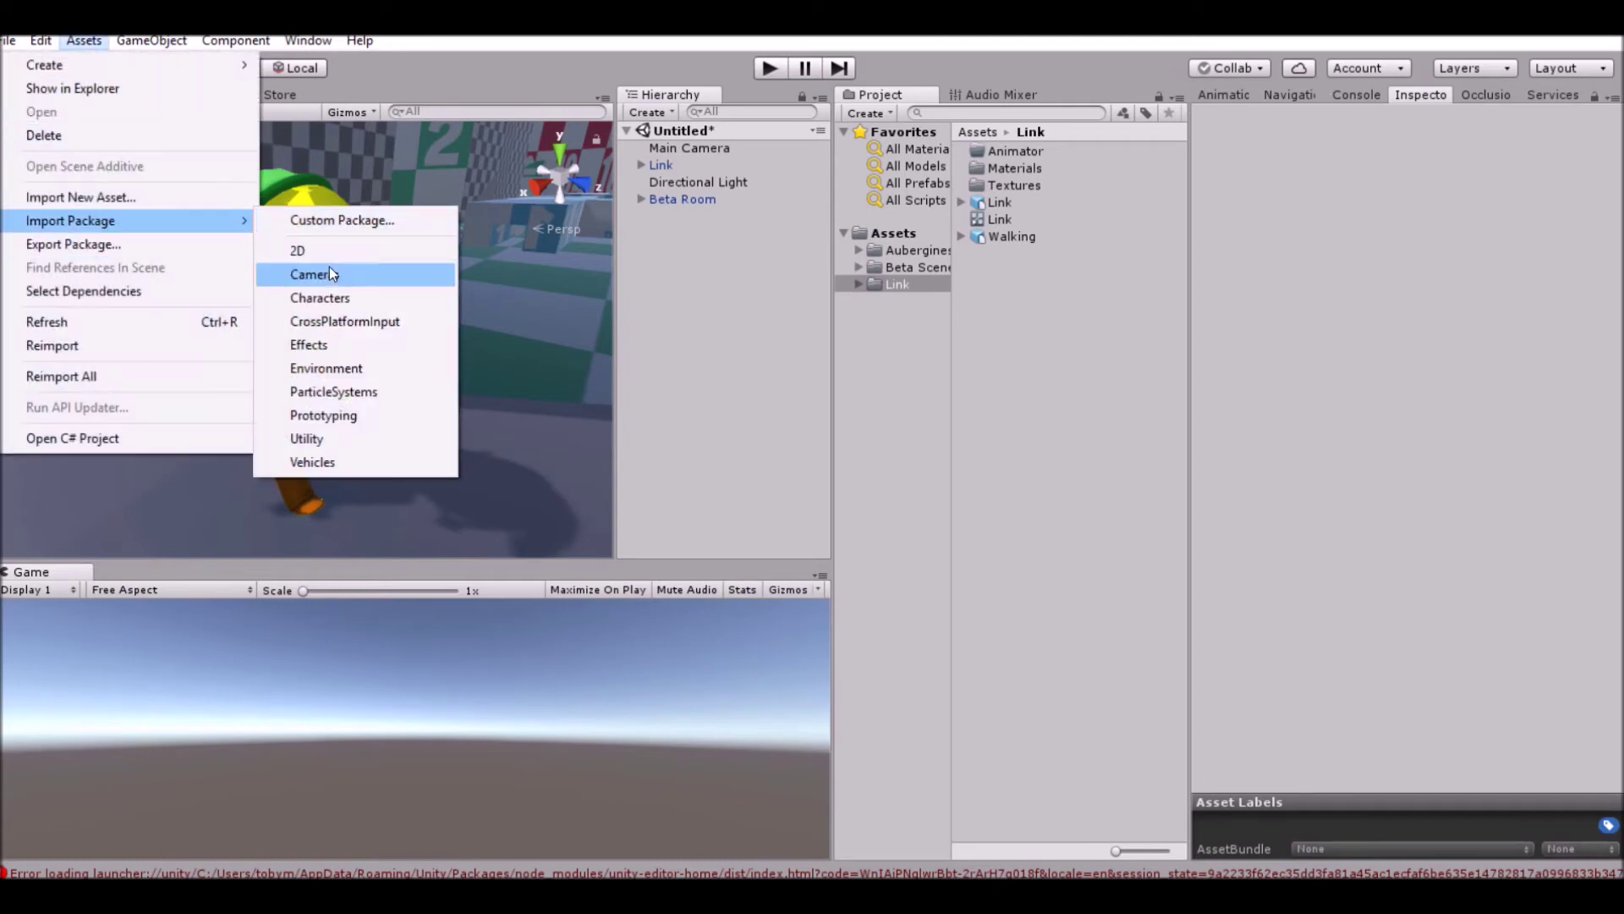
left_click(335, 292)
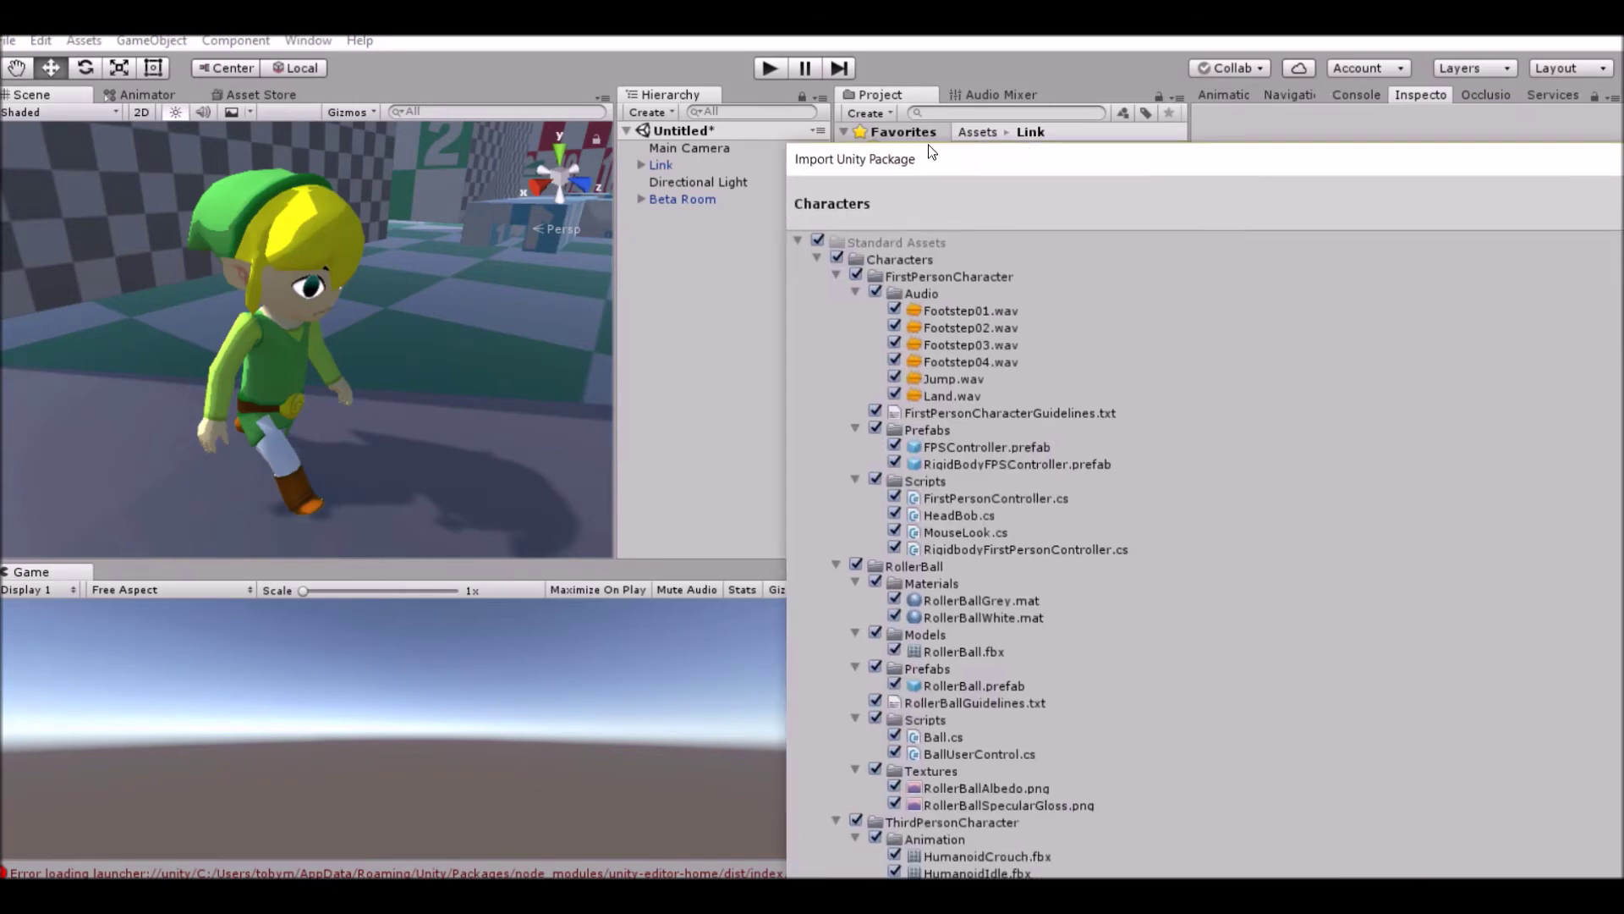
left_click_drag(637, 99, 576, 94)
left_click(464, 215)
left_click(484, 214)
left_click(475, 227)
left_click(464, 231)
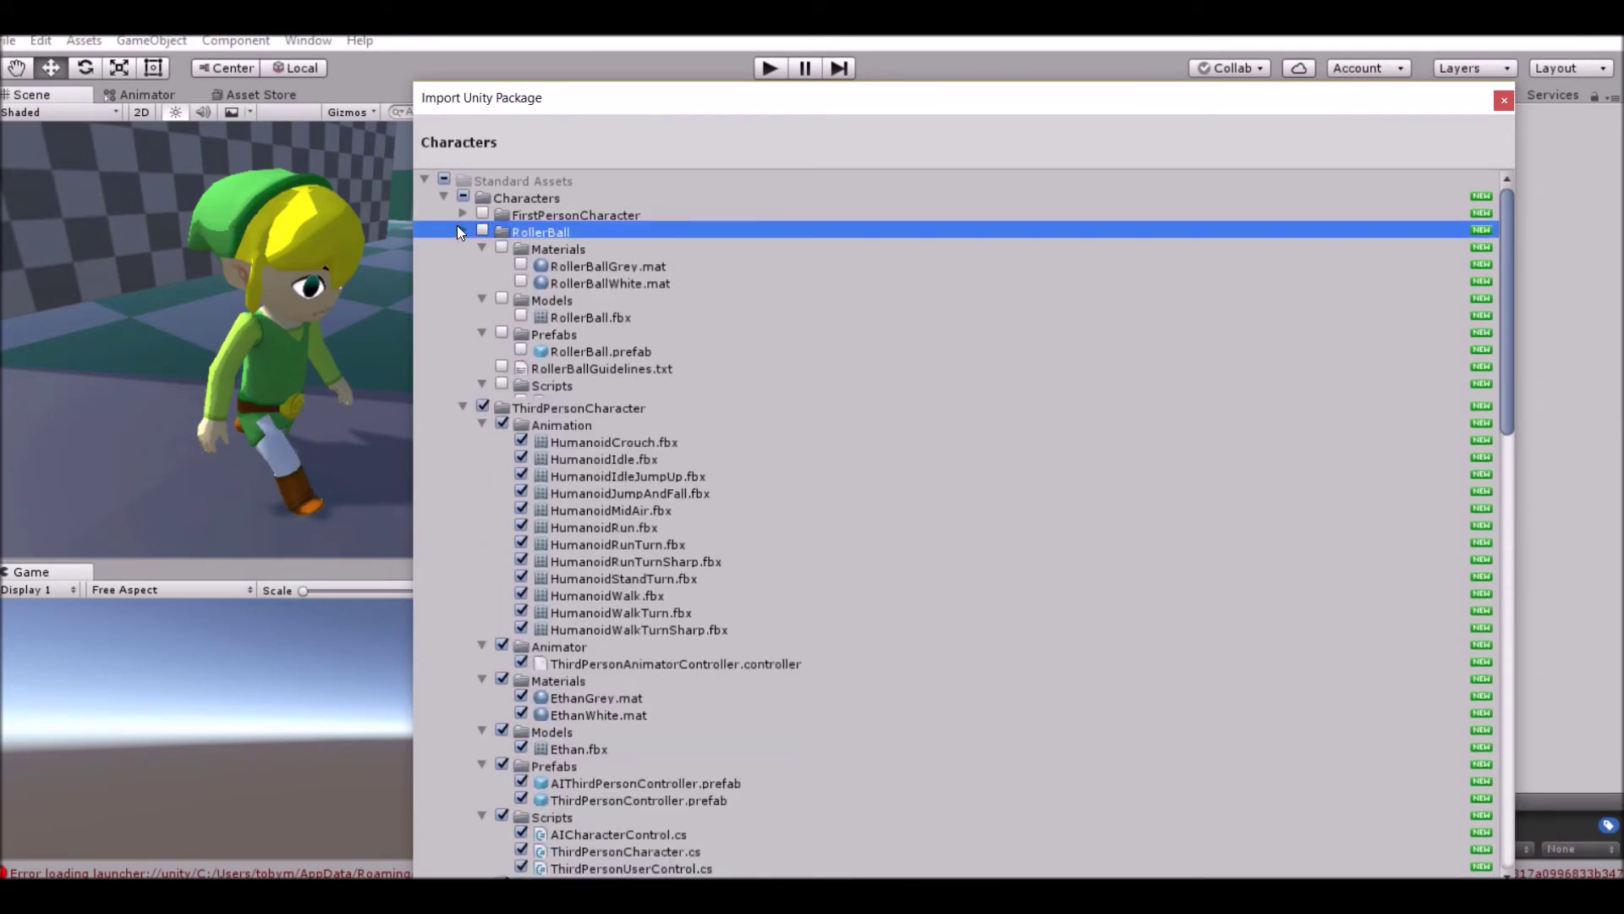
- Collapse the remaining package folders and import ThirdPersonCharacter with CrossPlatformInput, Editor, PhysicsMaterials and Utility
left_click(463, 249)
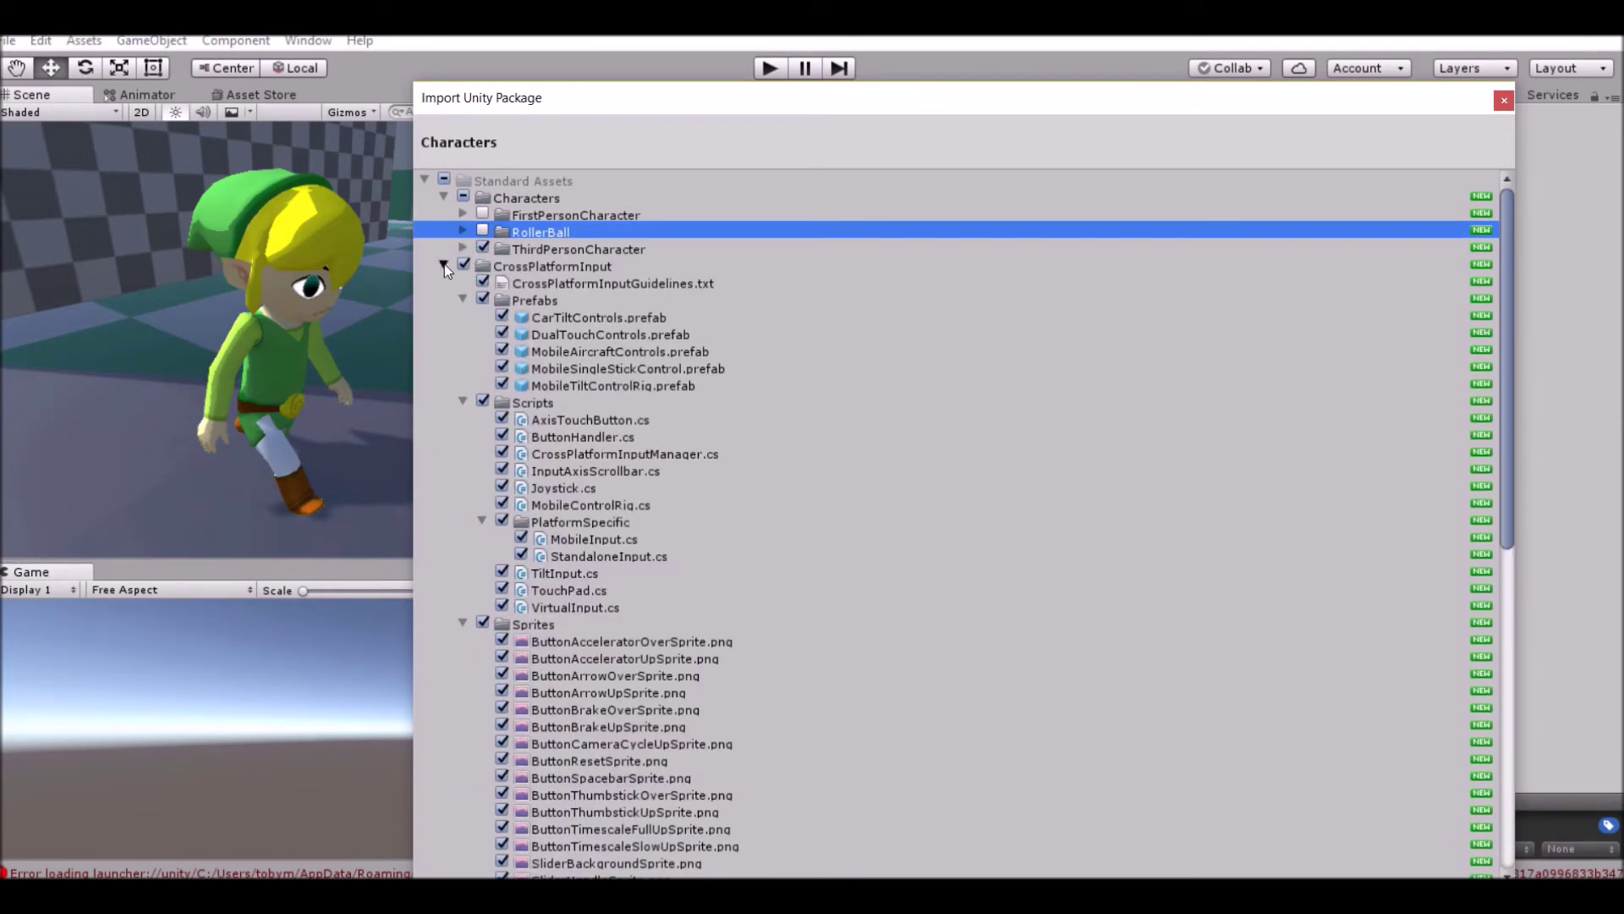
left_click(444, 266)
left_click(445, 281)
left_click(443, 297)
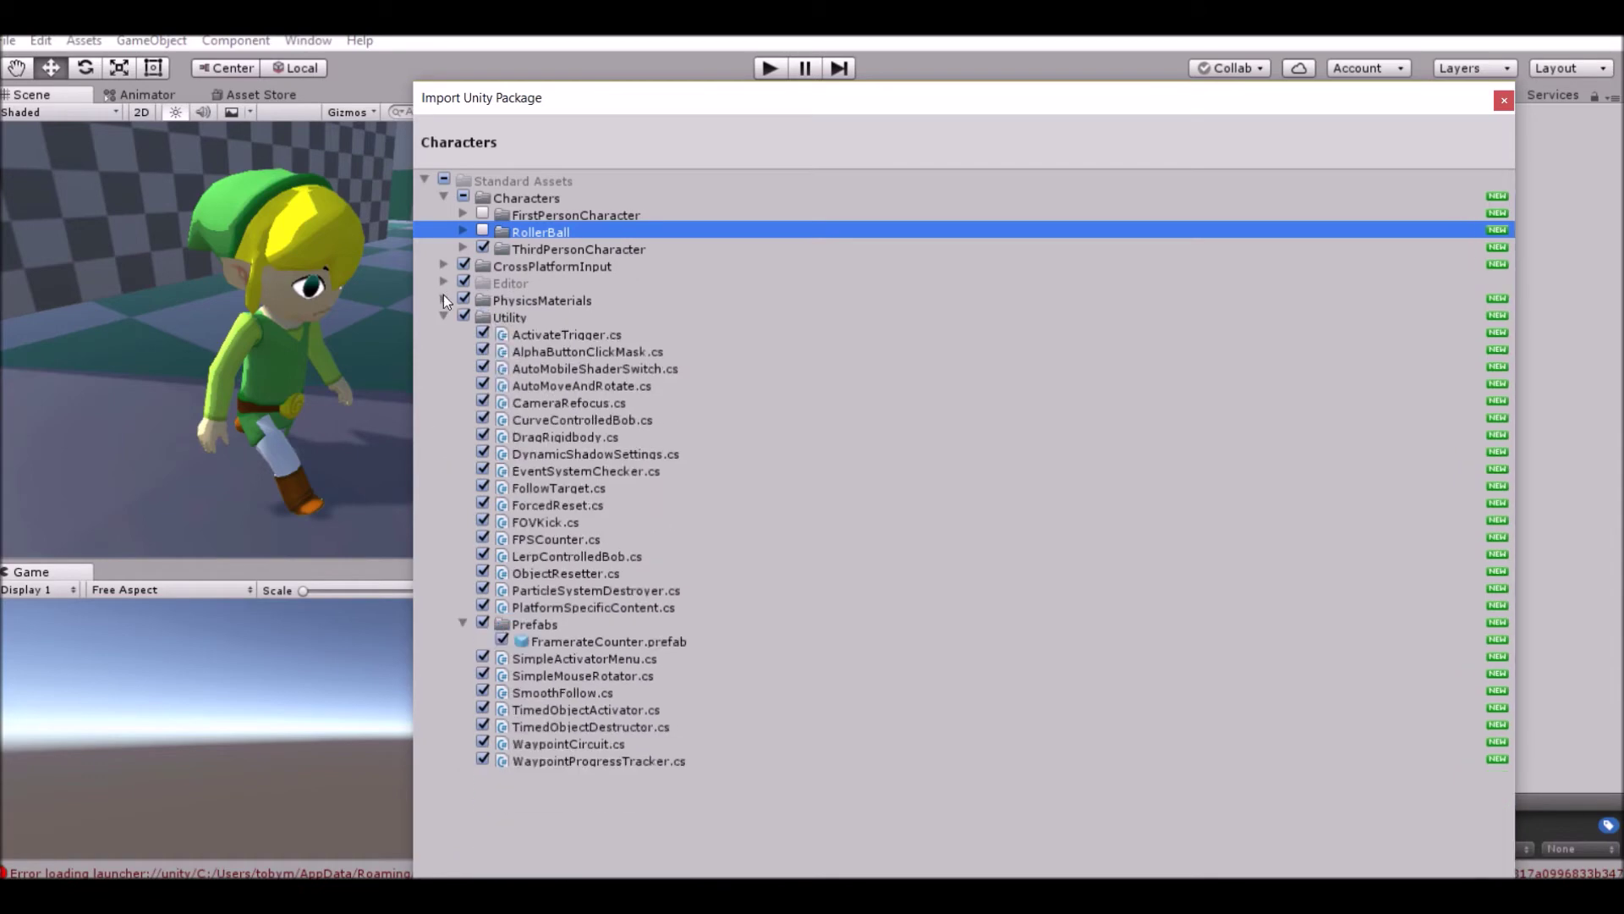
left_click(445, 313)
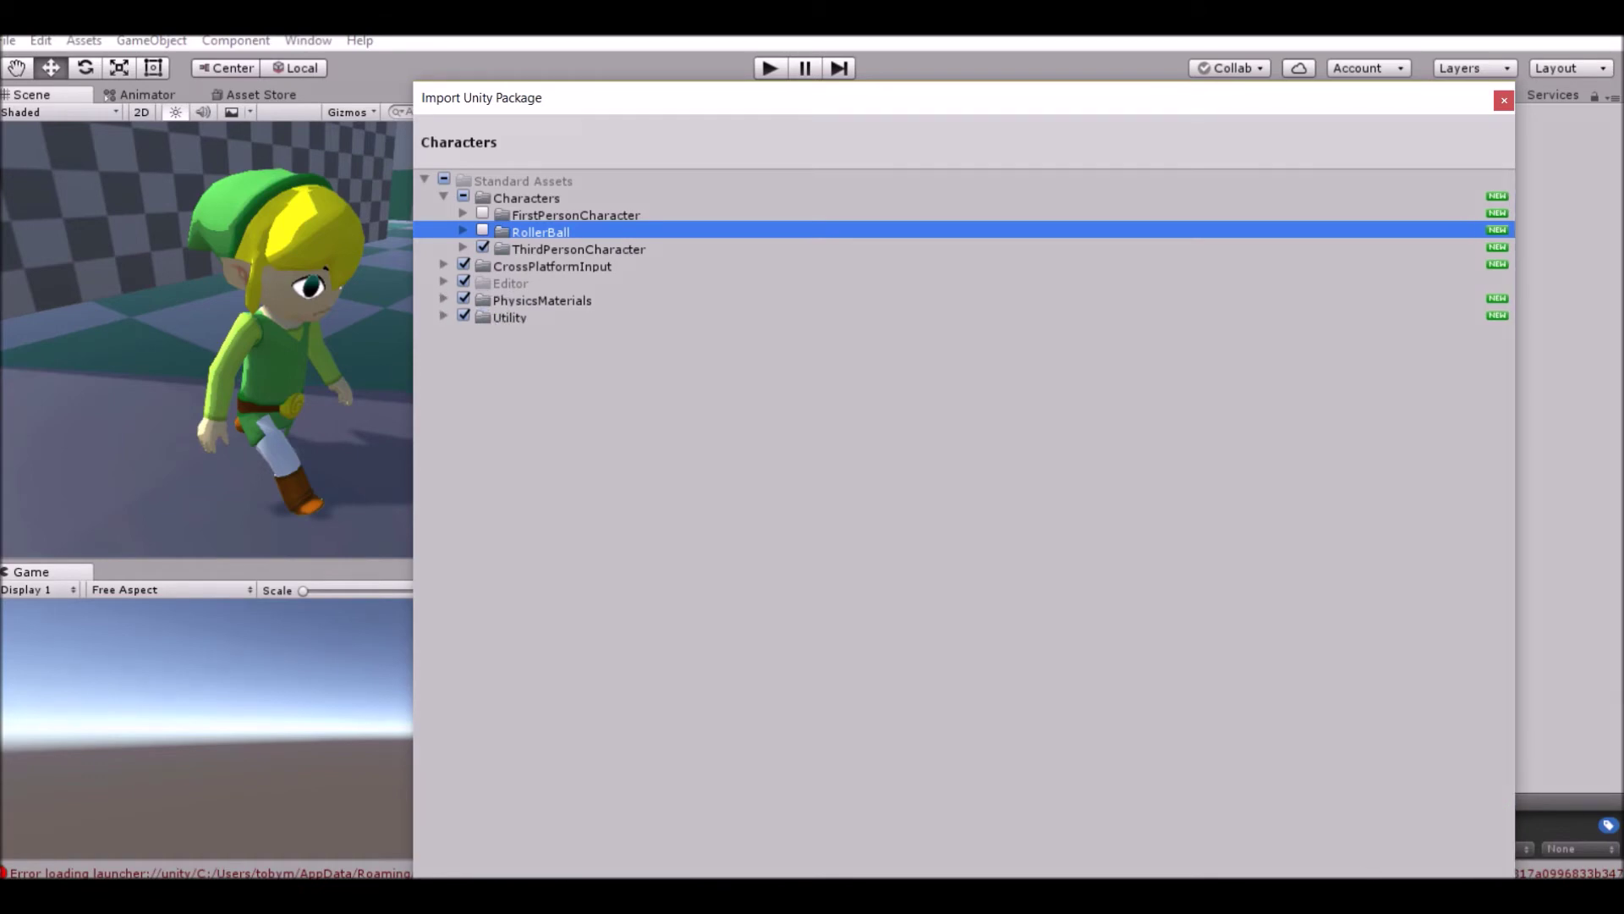
left_click(1374, 869)
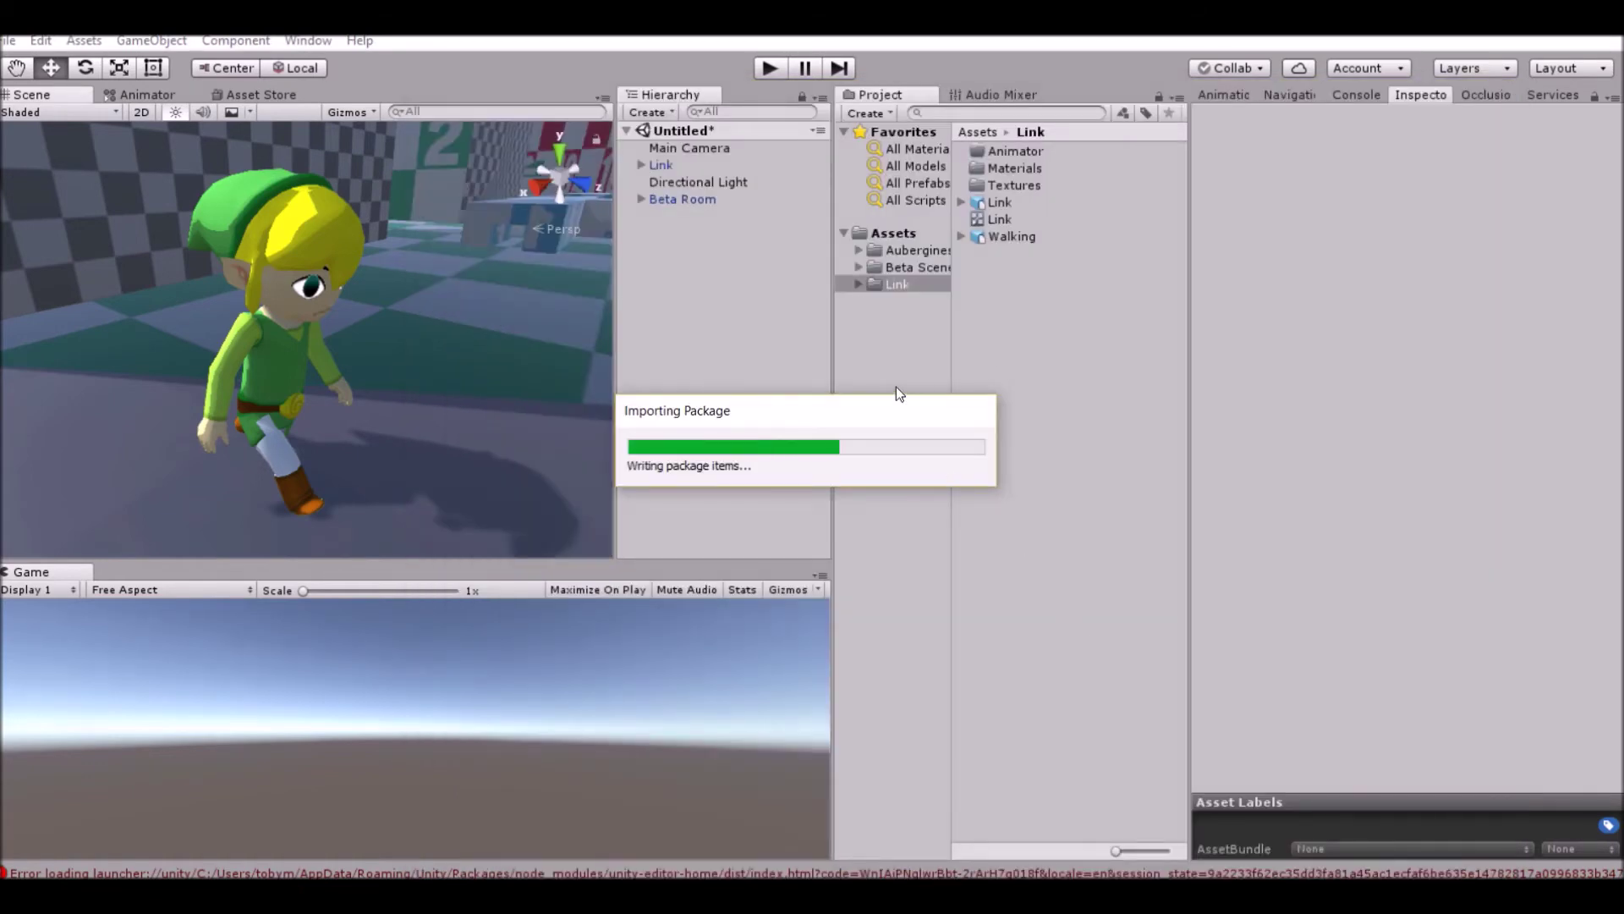
- Open the Prefabs folder of ThirdPersonCharacter in Standard Assets and select the ThirdPersonController prefab
left_click(910, 301)
double_click(1001, 152)
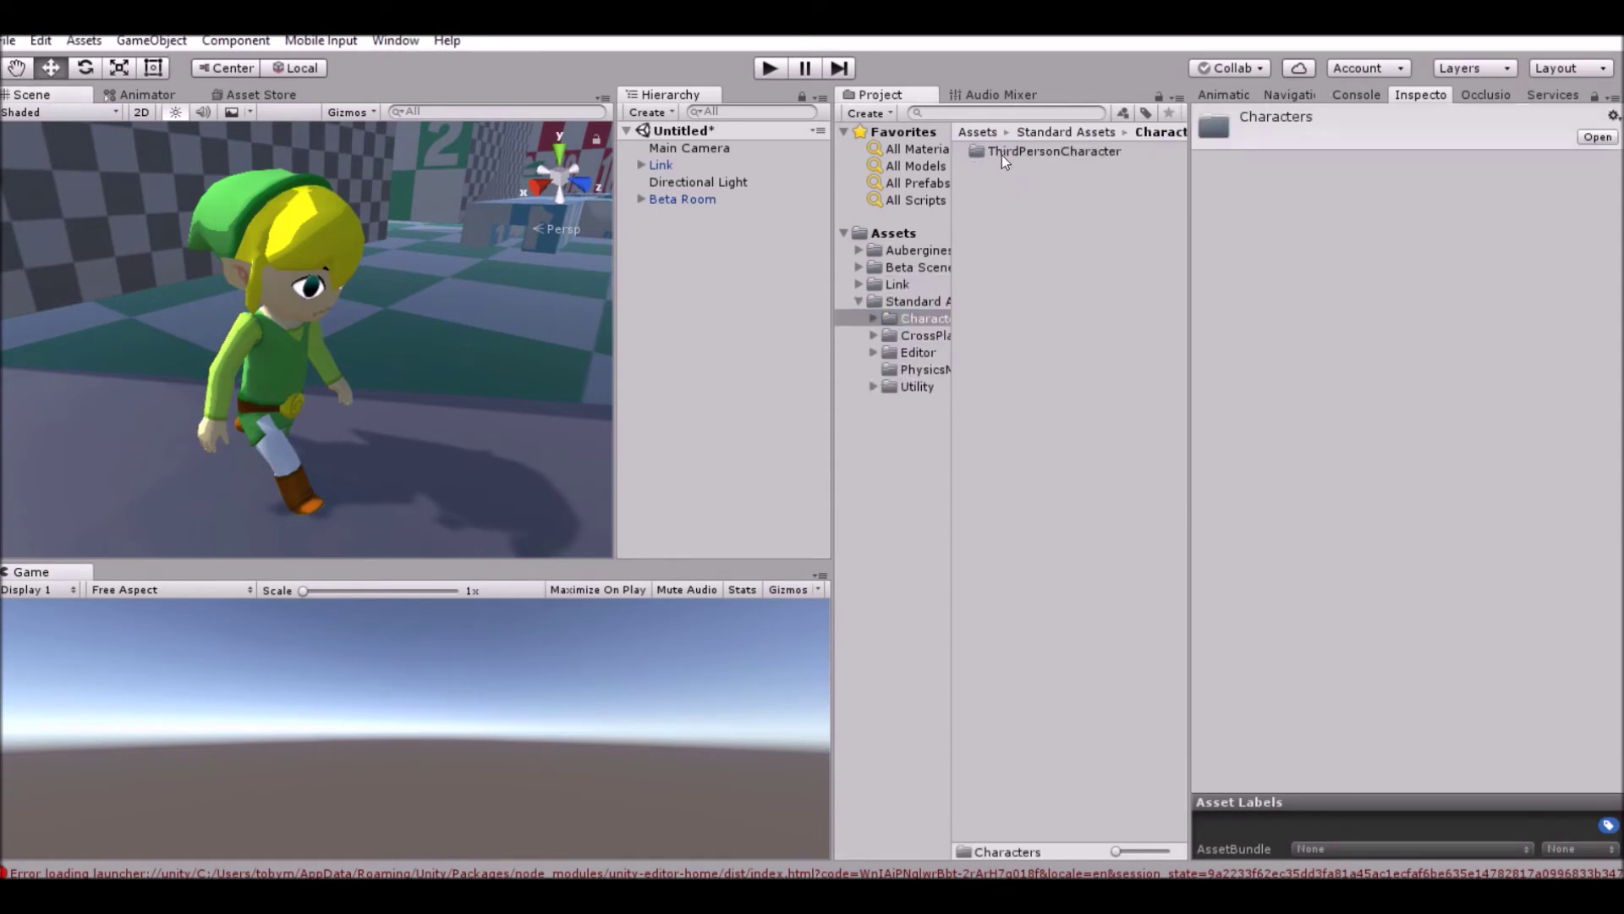
double_click(1018, 150)
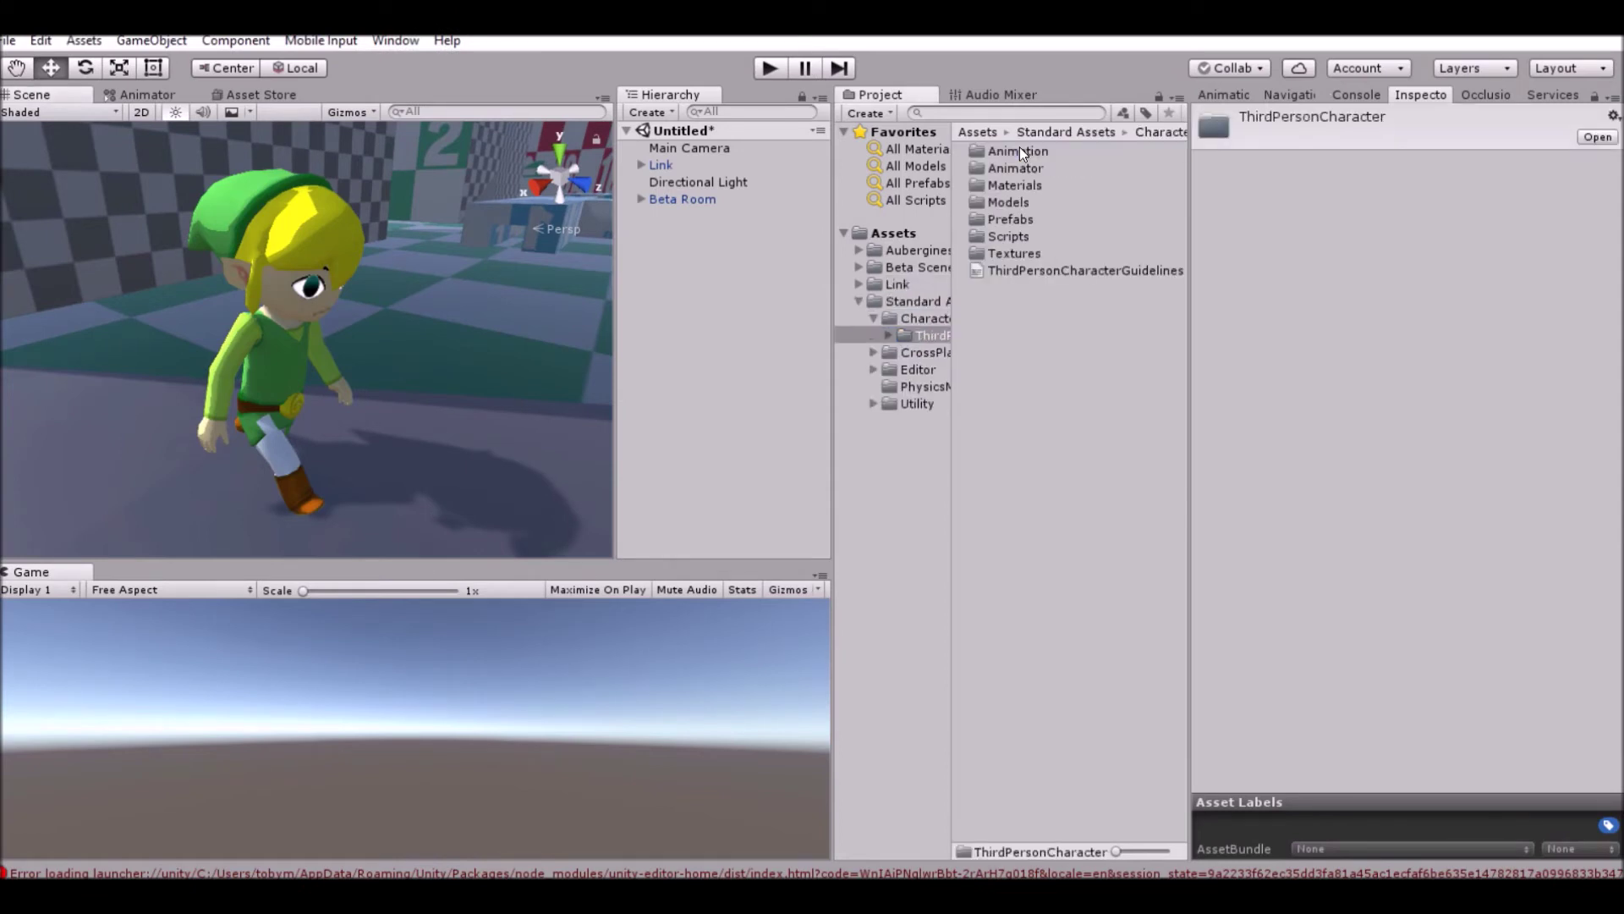
double_click(1019, 220)
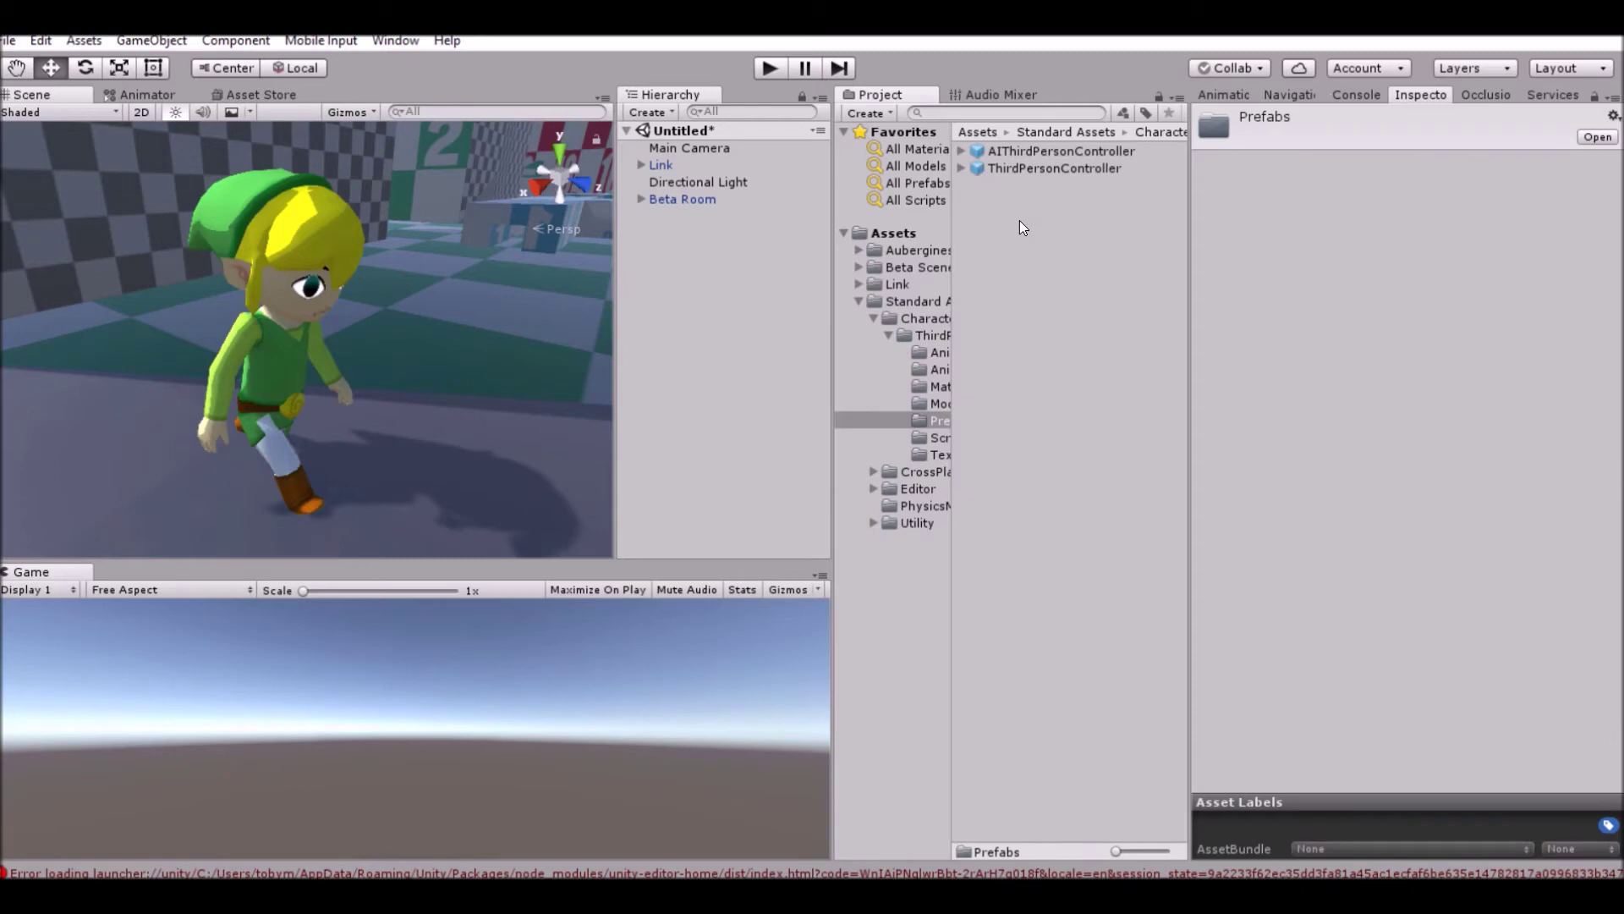
left_click(1018, 154)
left_click(1029, 169)
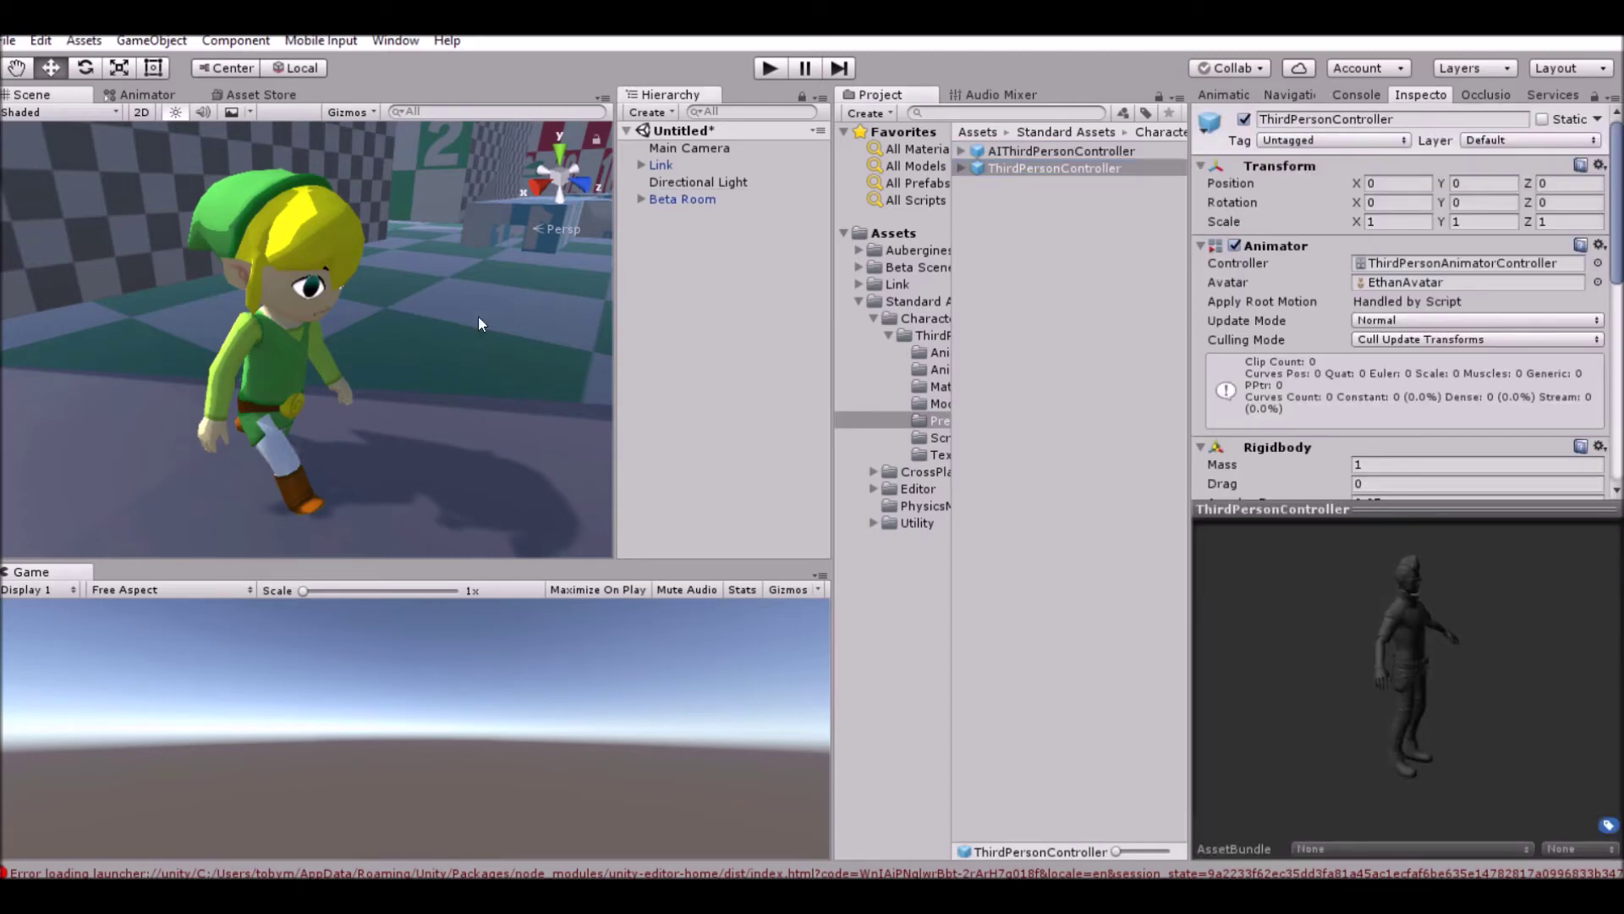
- Place the ThirdPersonController prefab in the scene, raise it above the floor and move it beside Link
left_click_drag(433, 318, 432, 321)
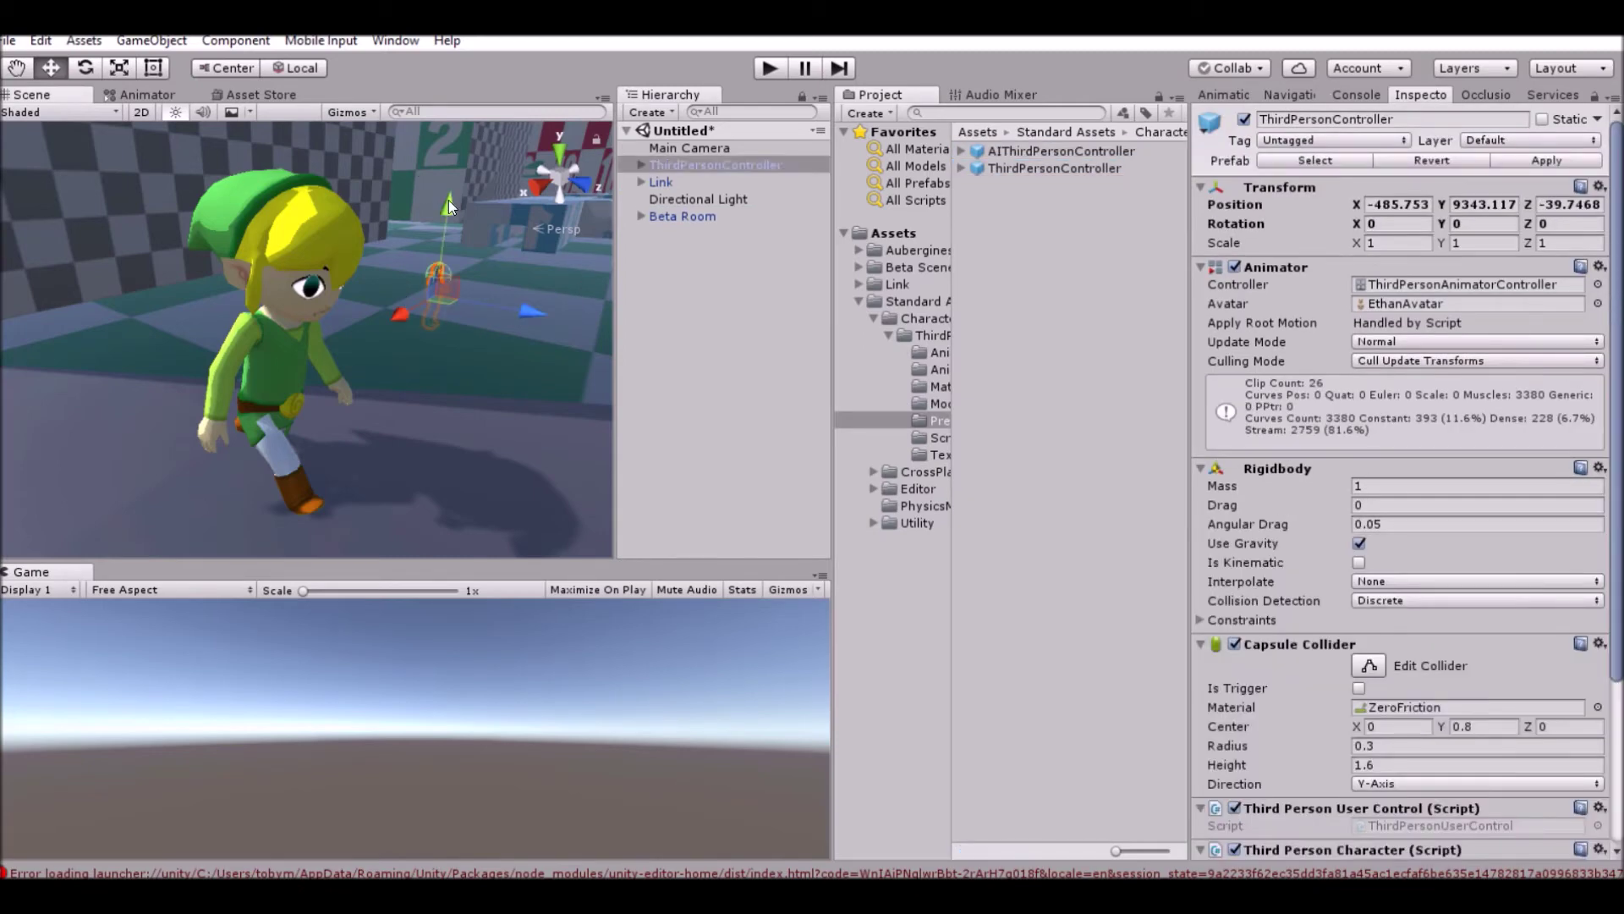
left_click_drag(448, 200, 466, 129)
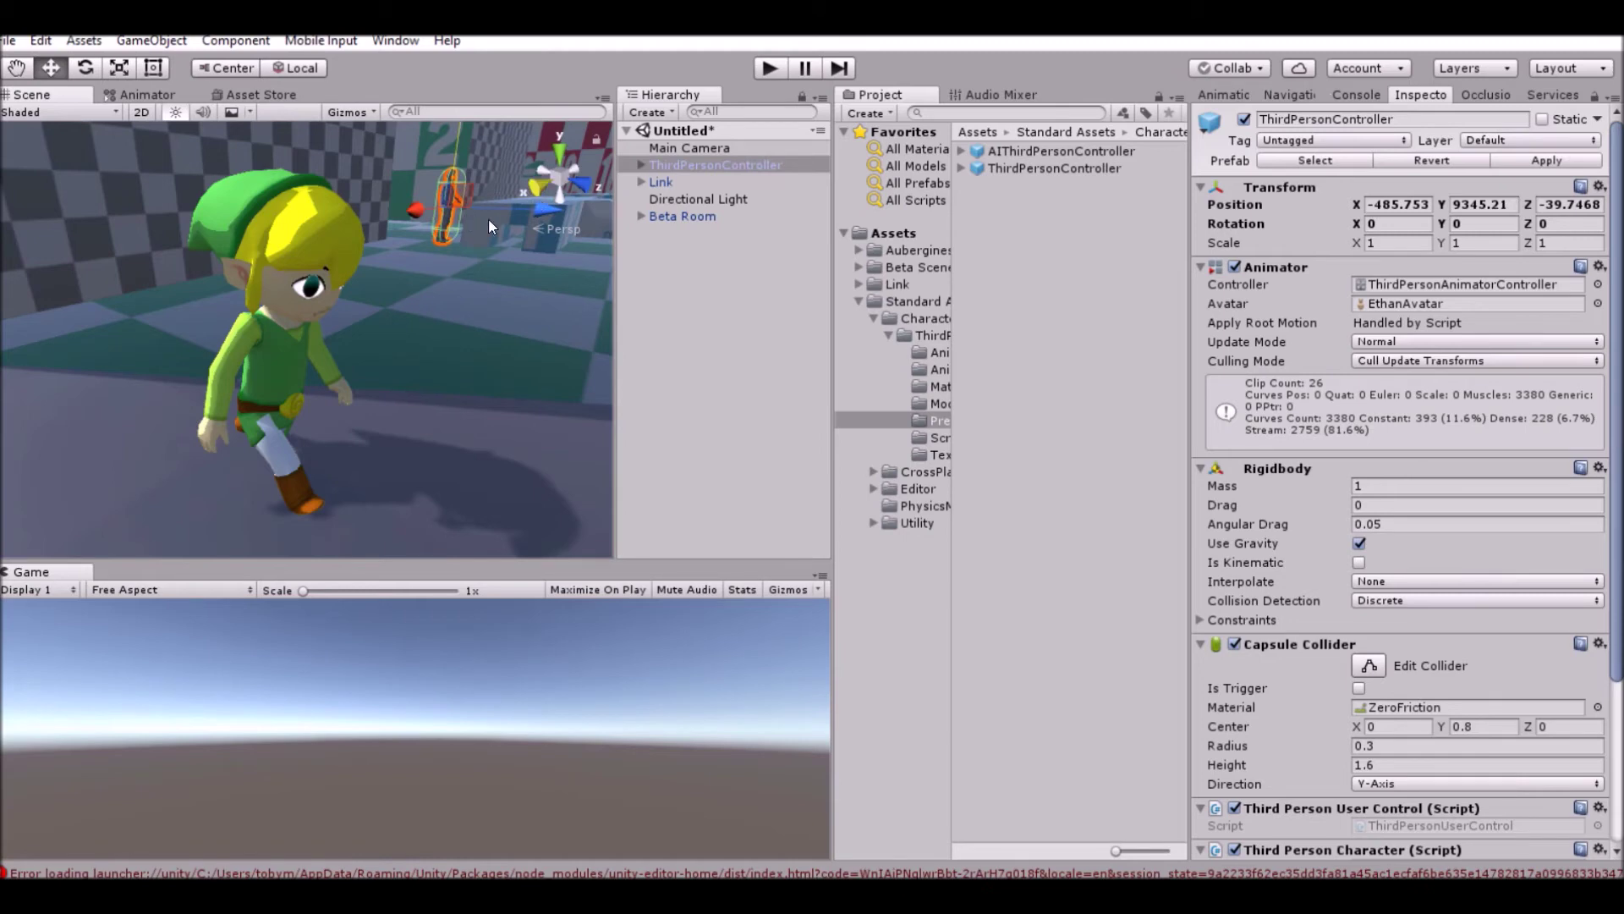
left_click_drag(509, 212, 246, 373)
key("f")
- Scale ThirdPersonController uniformly to about 1.72 and adjust its height to about Y 9344.17 beside Link
left_click(121, 66)
left_click(288, 409)
left_click(252, 403)
left_click_drag(252, 423, 302, 452)
left_click(51, 68)
left_click_drag(242, 353, 237, 313)
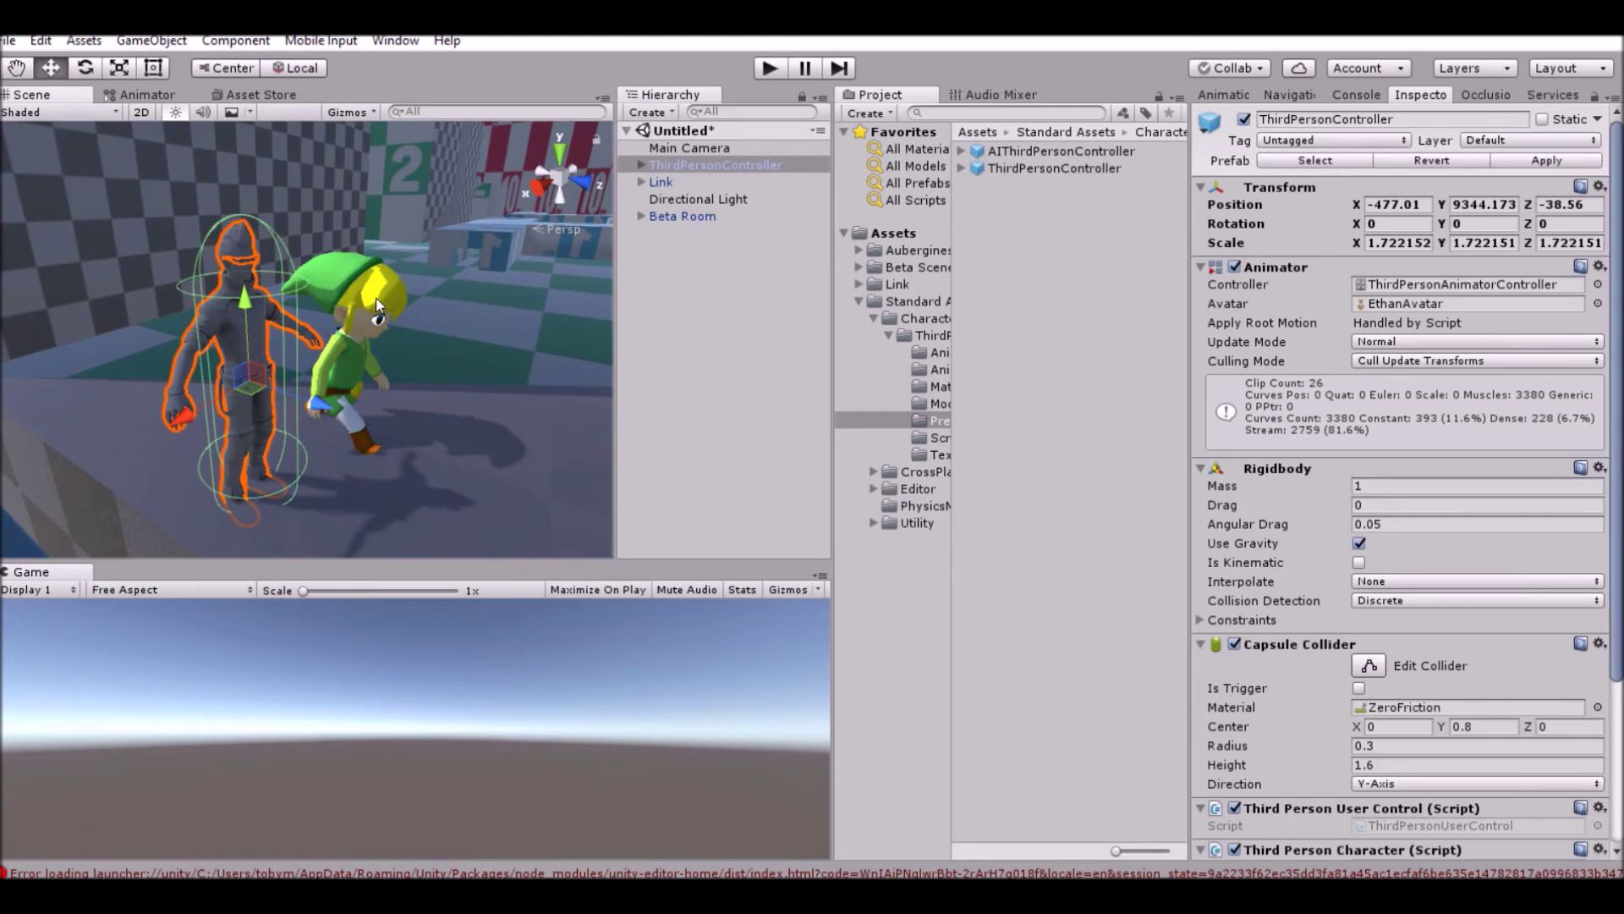
- Examine the rig import settings of the HumanoidCrouch, HumanoidIdle and other ThirdPersonCharacter animation models
left_click(911, 337)
left_click(921, 352)
left_click(922, 369)
left_click(917, 350)
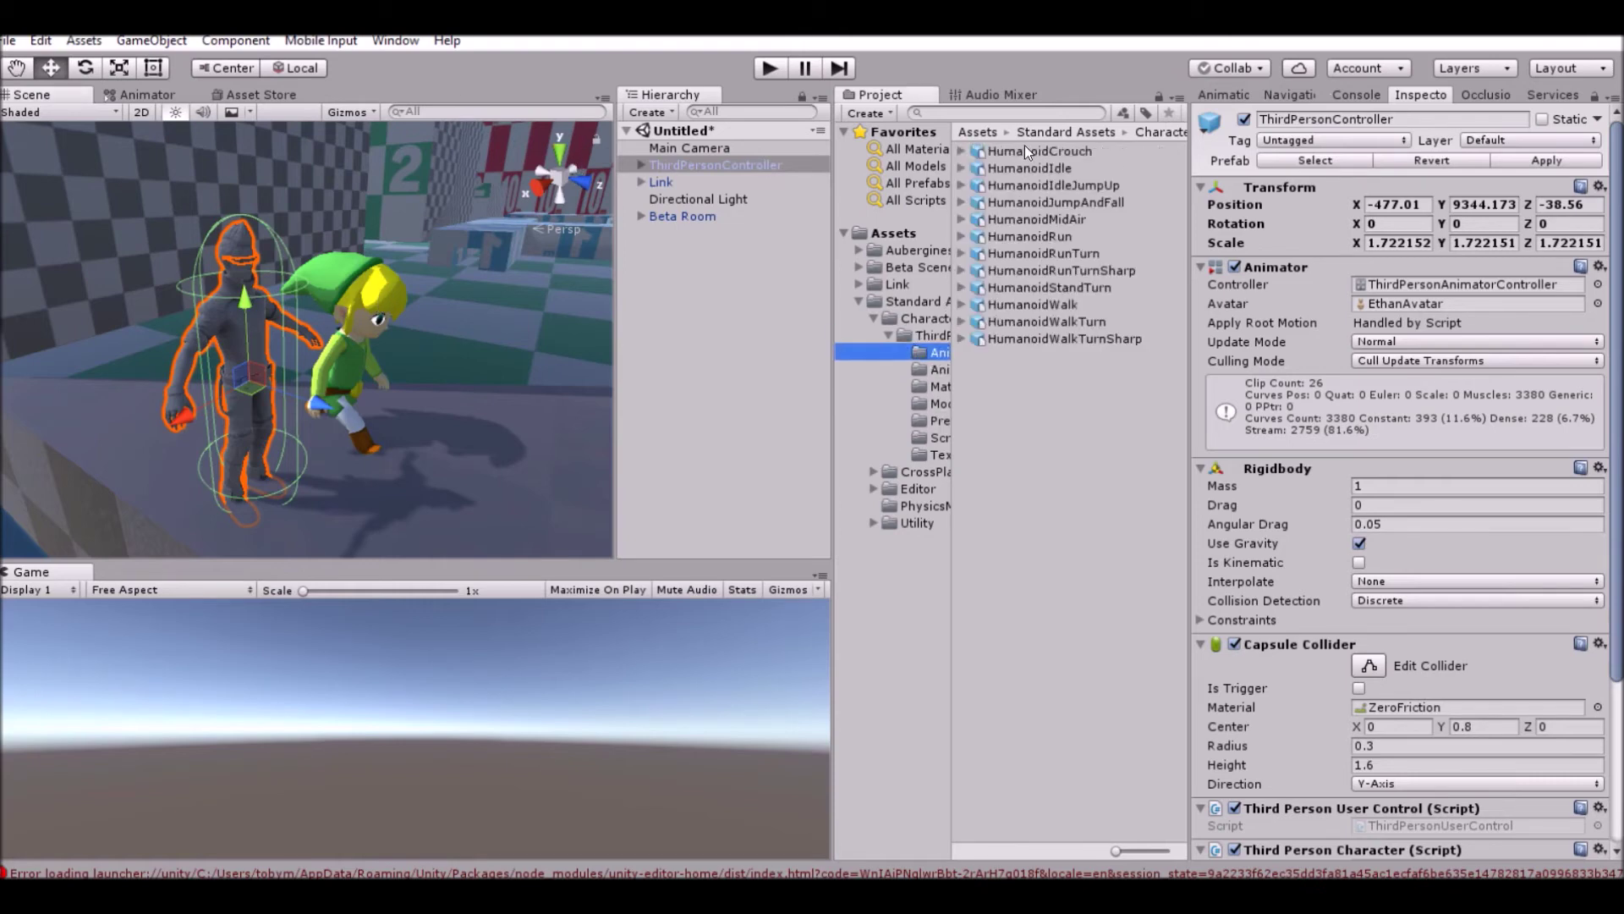
left_click(1025, 151)
left_click(1388, 168)
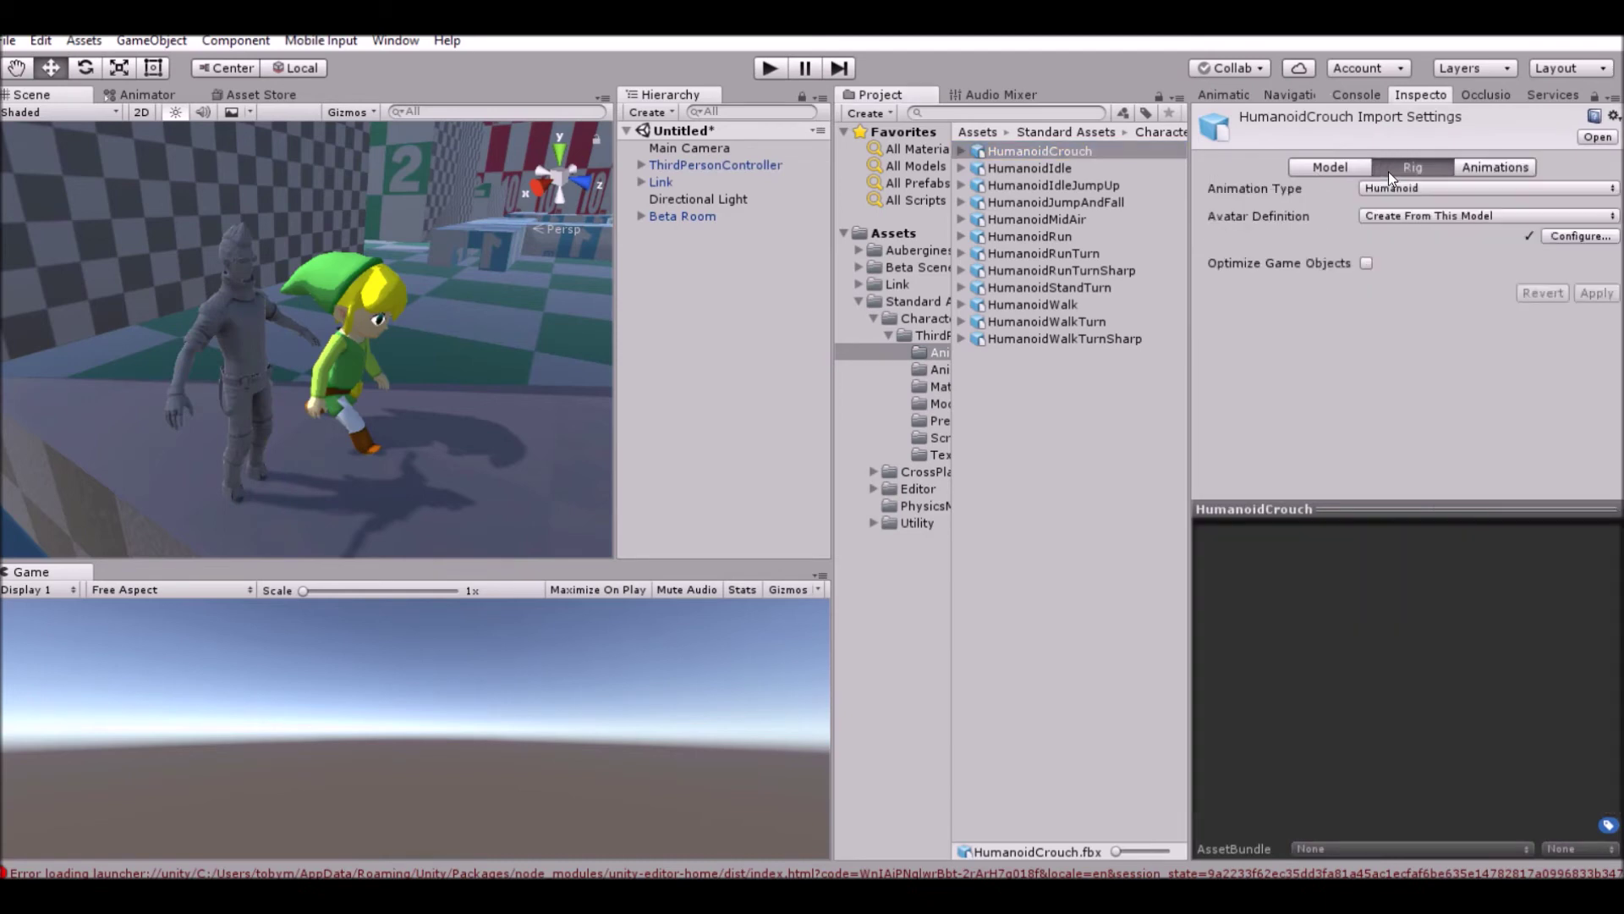
left_click(1029, 165)
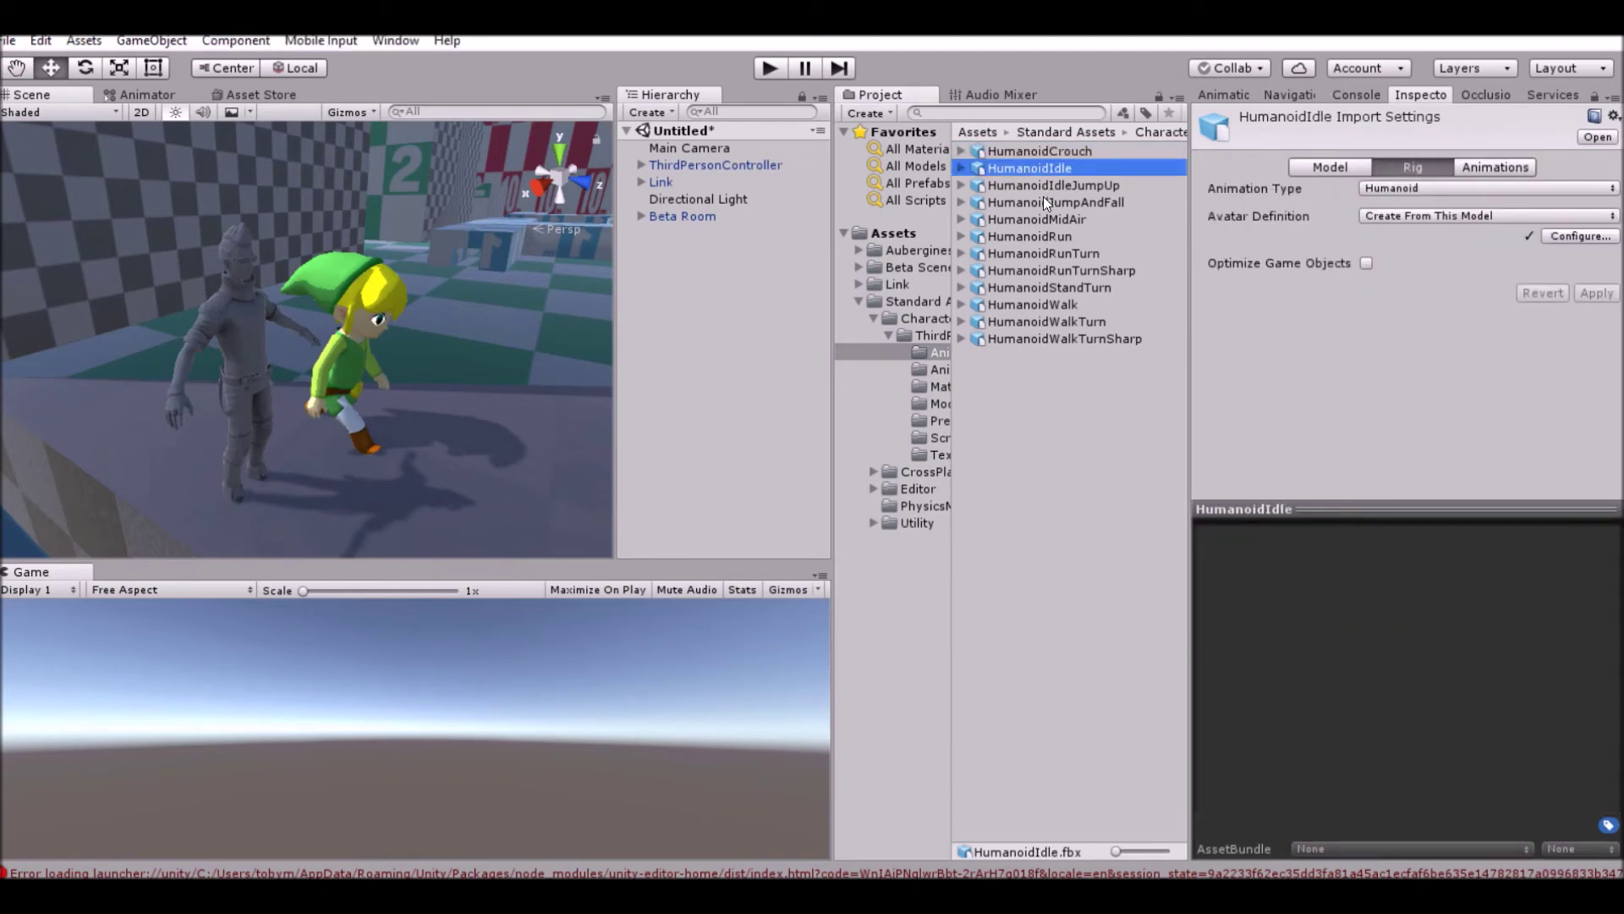
left_click(1043, 201)
left_click(1042, 218)
- Expand ThirdPersonController in the hierarchy and make Link its child
left_click(334, 300)
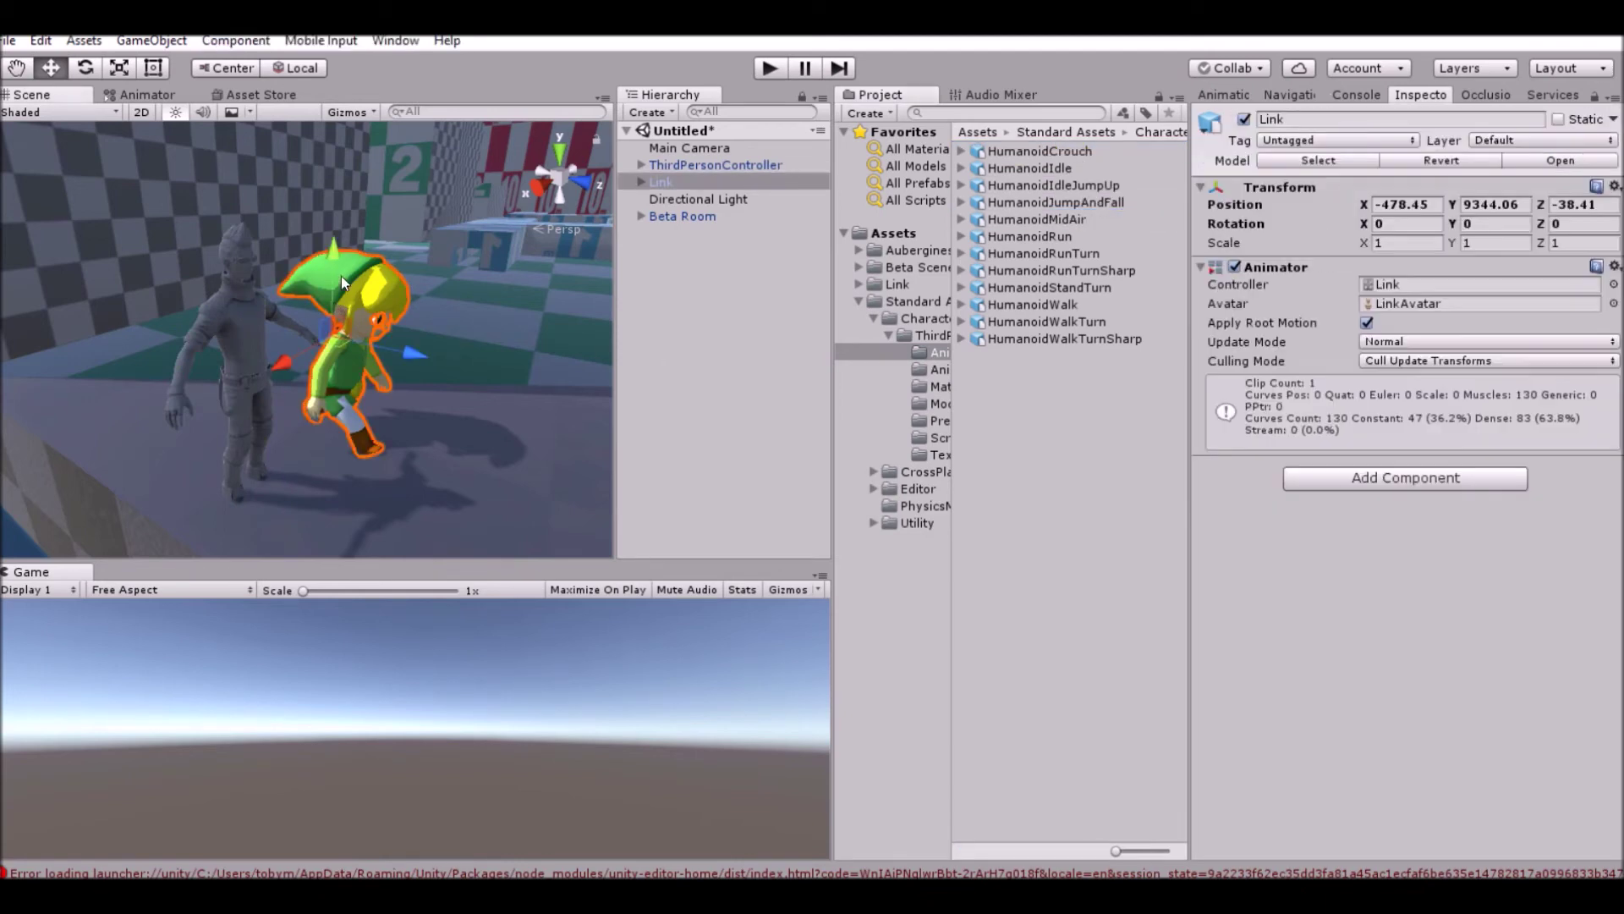
left_click(252, 297)
left_click(359, 287)
left_click(640, 165)
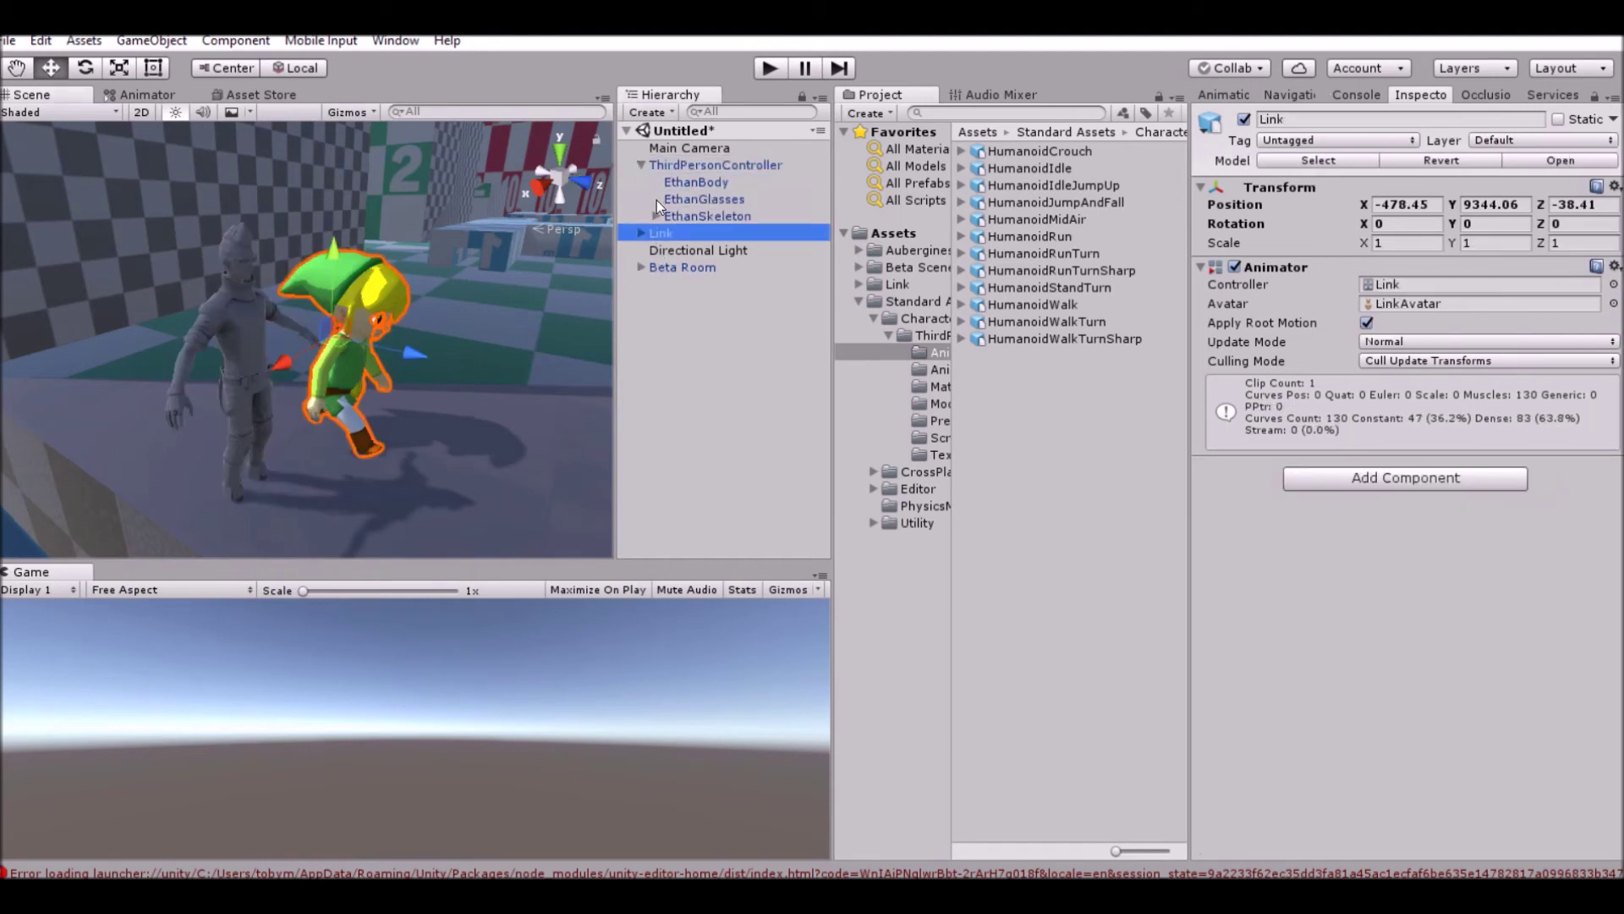
left_click_drag(662, 225, 682, 171)
- Delete EthanBody, EthanGlasses and EthanSkeleton from ThirdPersonController
left_click(692, 199)
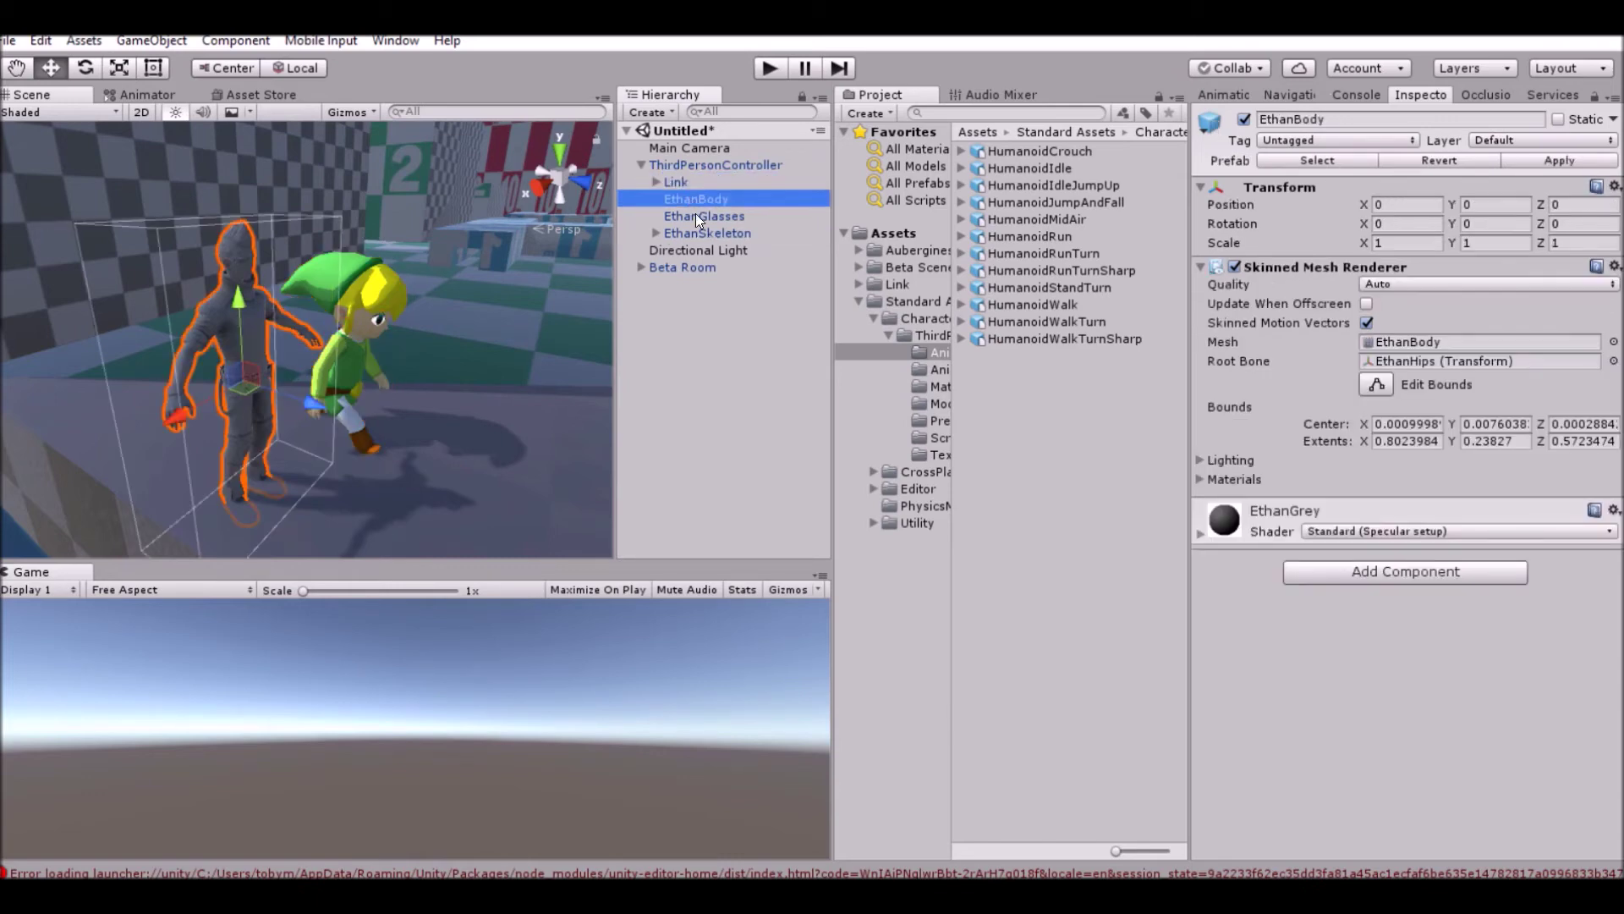
left_click(696, 214, "shift")
left_click(701, 227, "shift")
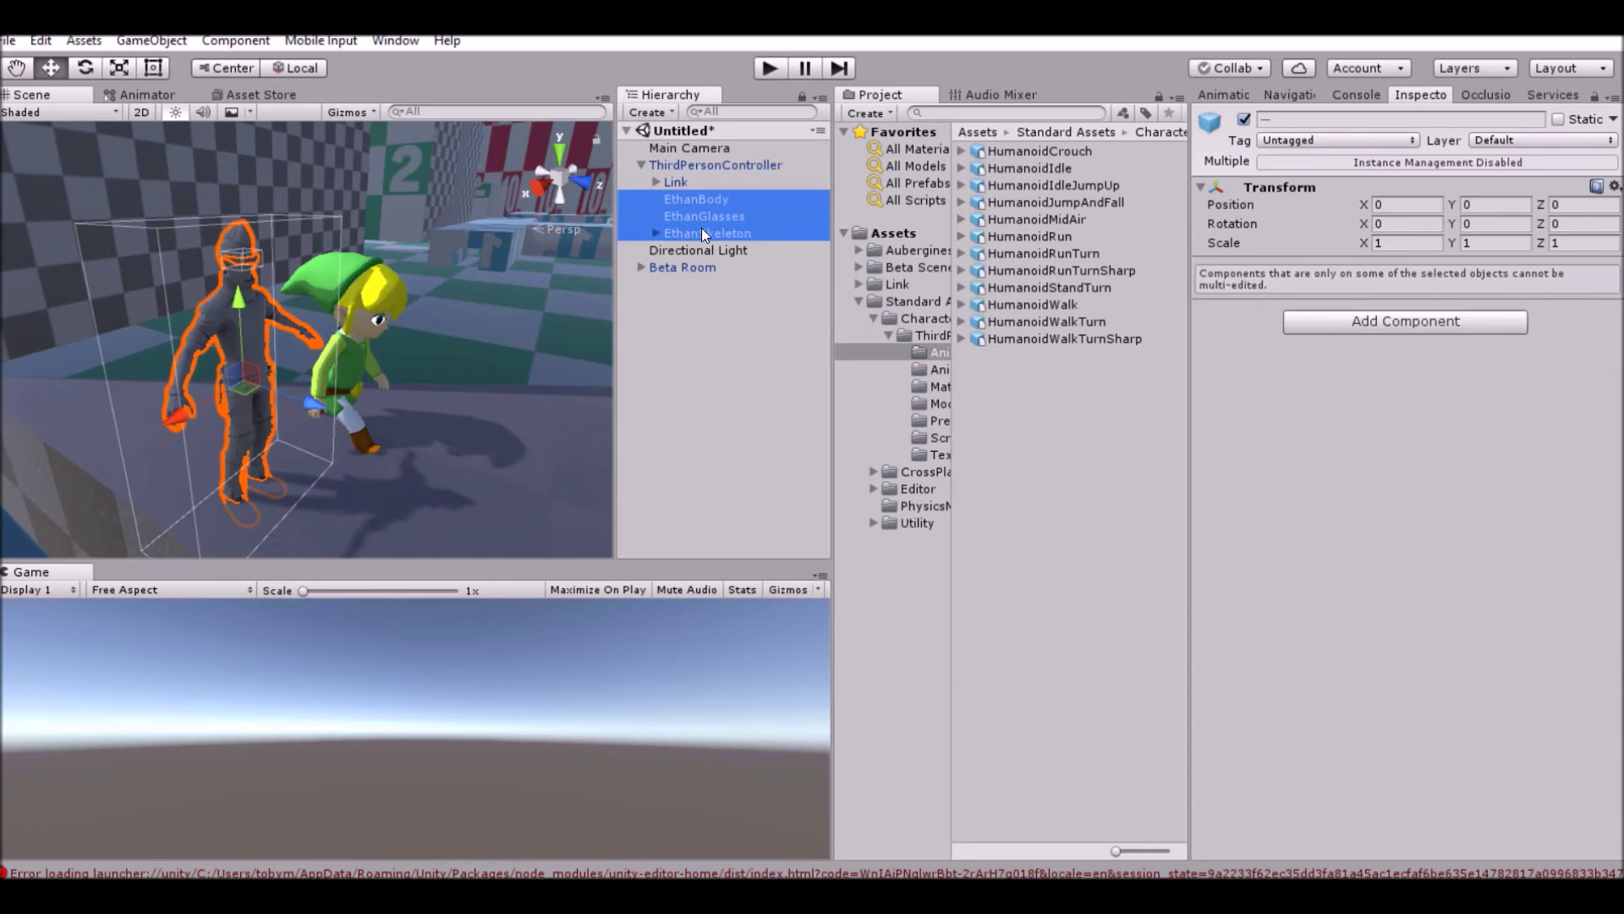
left_click_drag(702, 226, 664, 190)
left_click(865, 497)
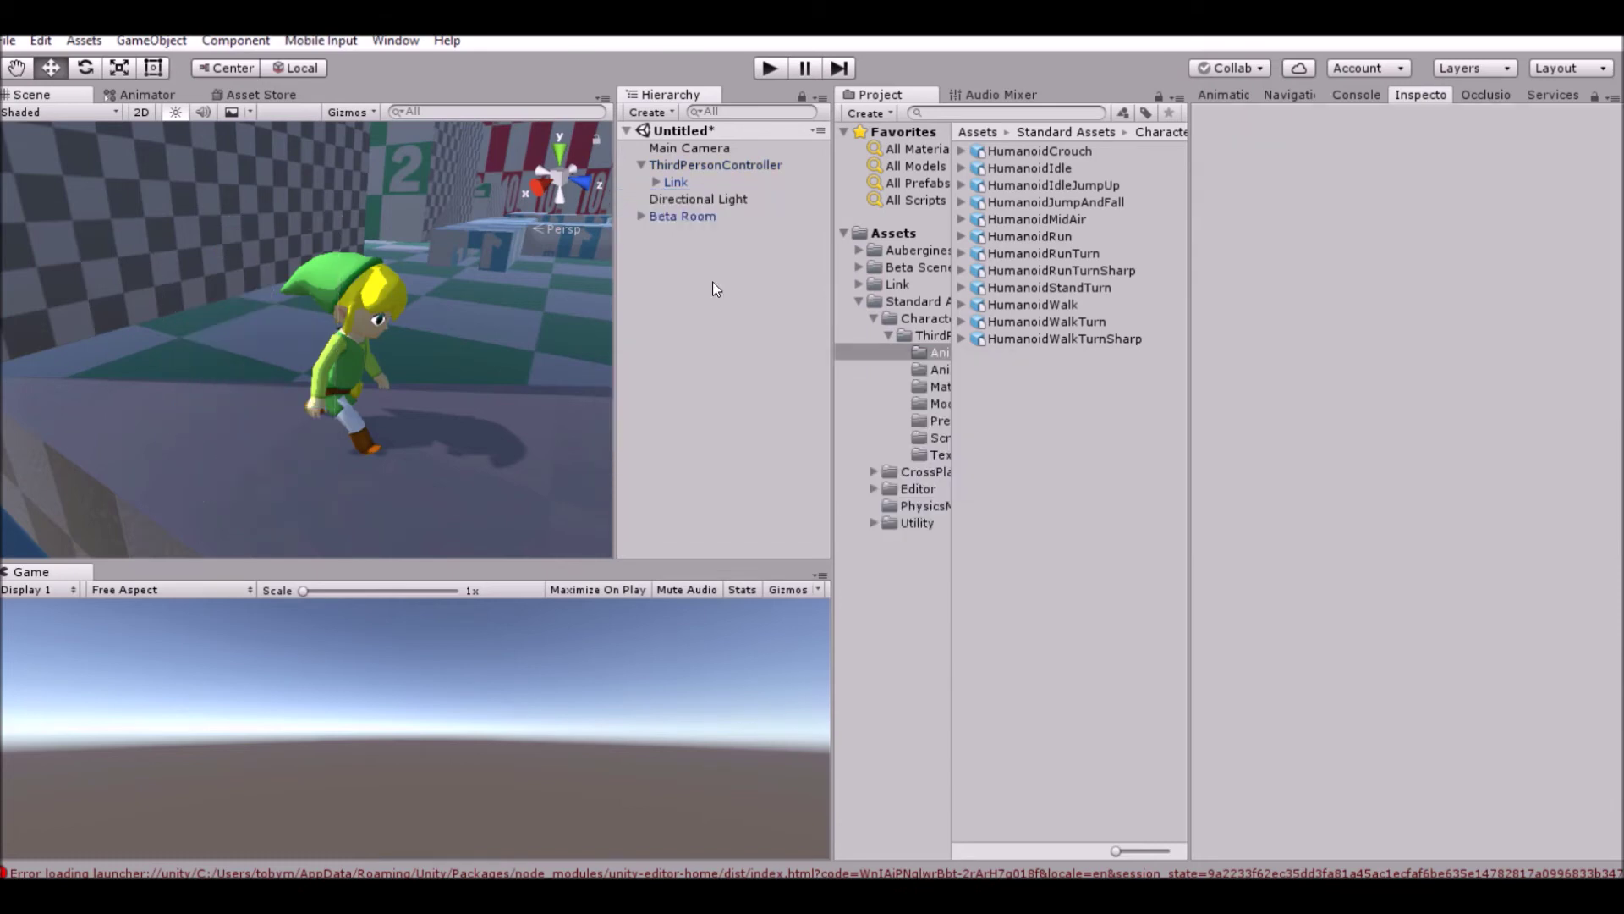
- Move Link's Armature and all rdmobj meshes directly under ThirdPersonController and delete the emptied Link object
left_click(654, 182)
left_click(683, 200)
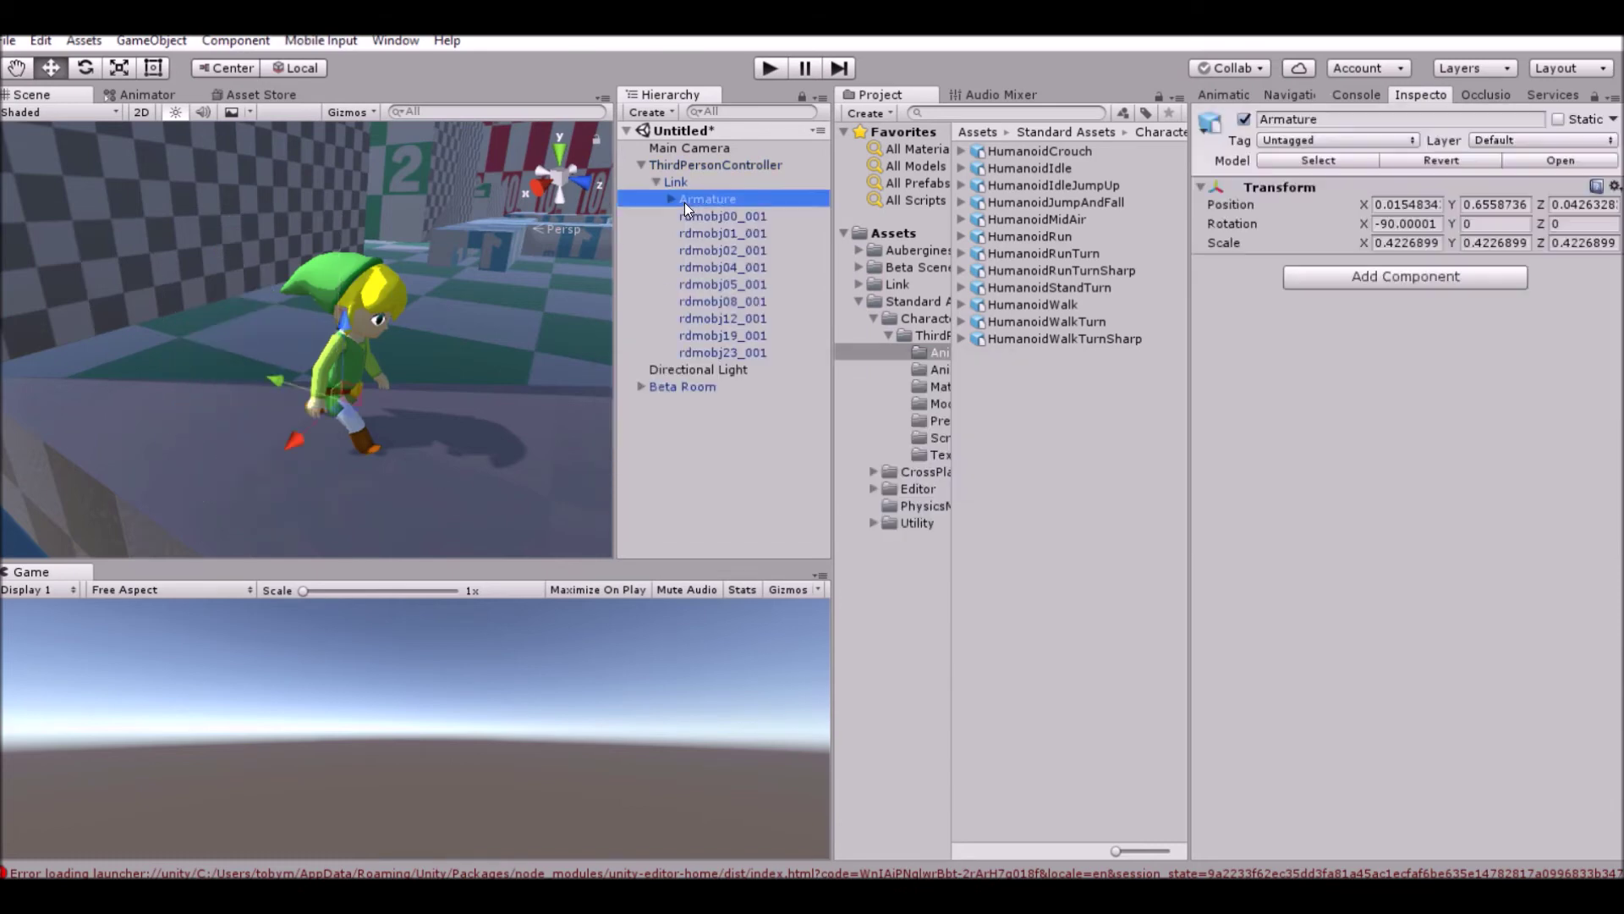
left_click(733, 351, "shift")
left_click_drag(710, 218, 683, 170)
left_click(857, 494)
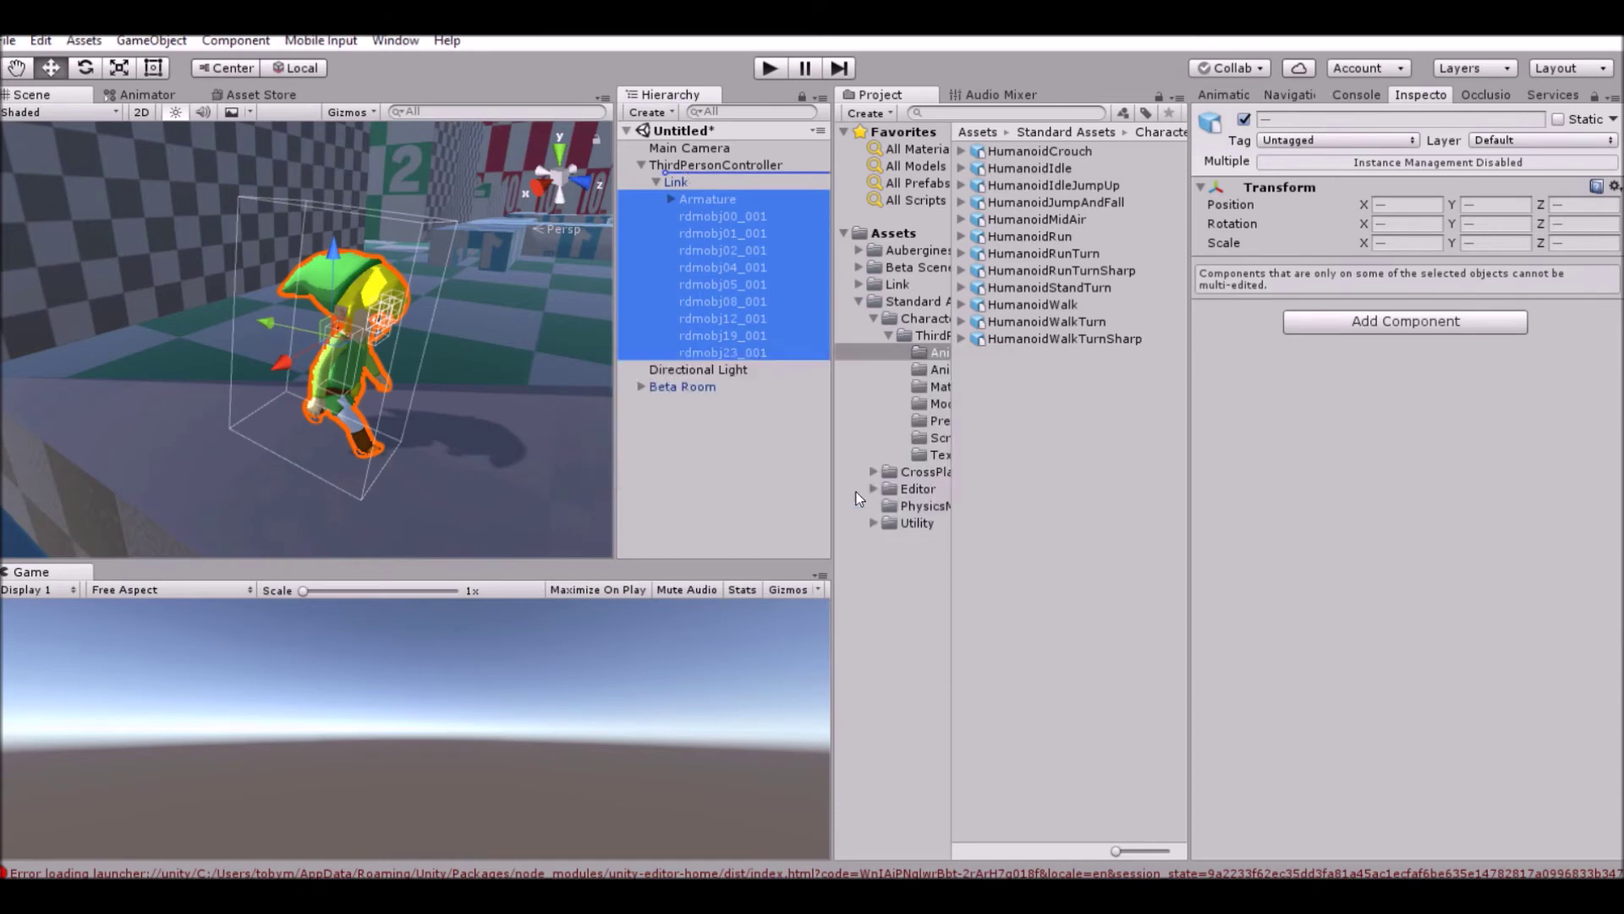
left_click(710, 350)
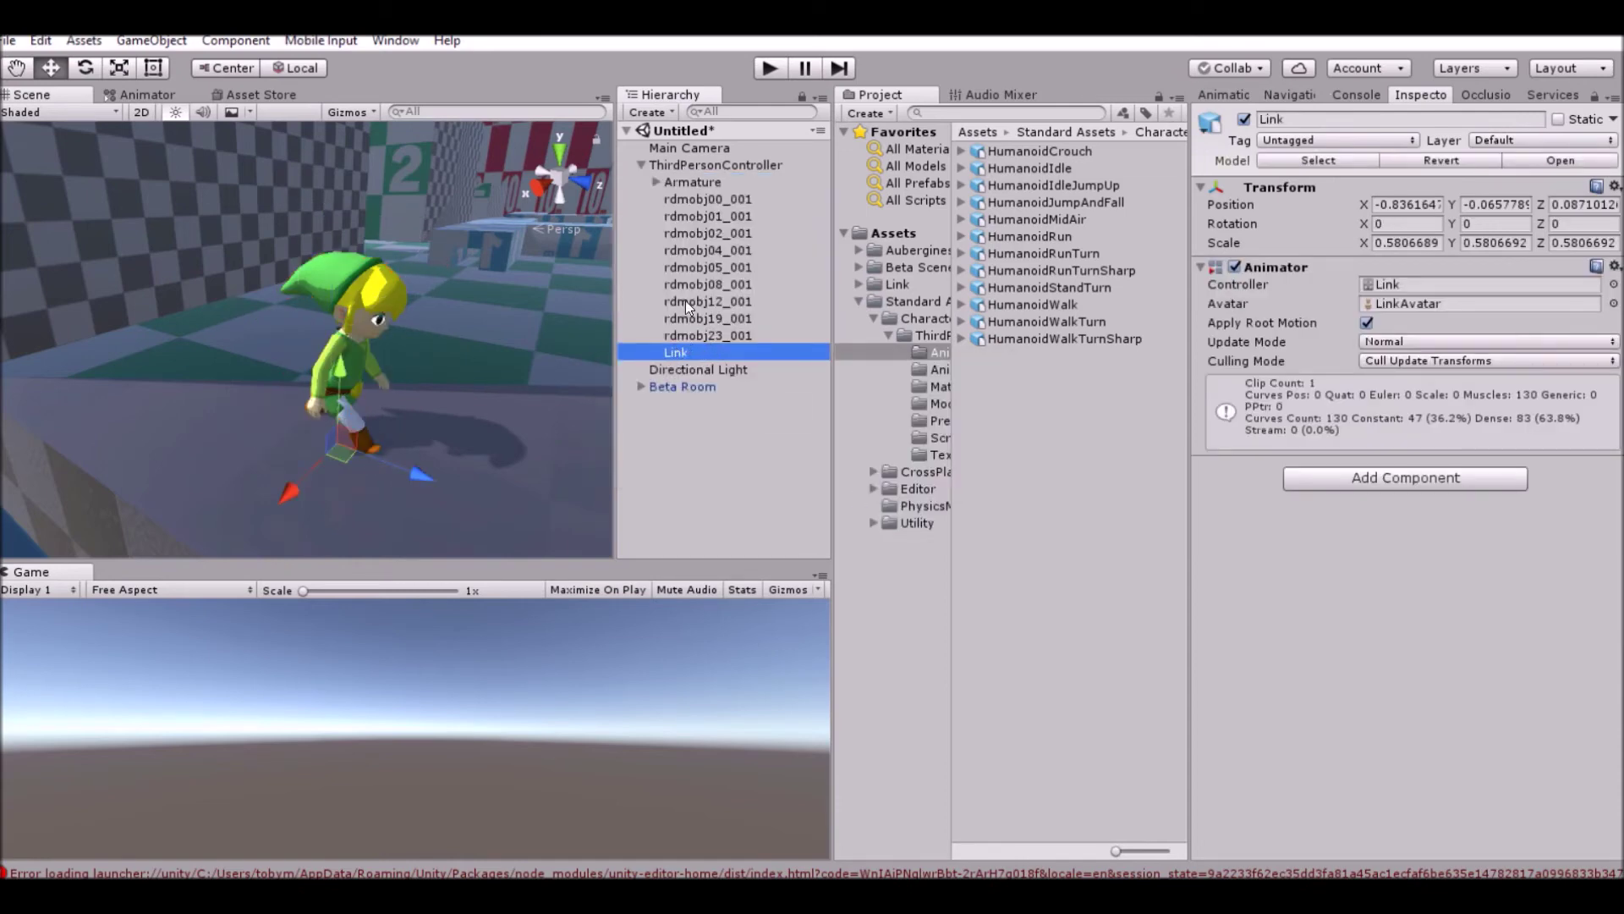
key("Delete")
- Select the Armature and all rdmobj meshes and move them together towards ThirdPersonController's capsule collider
left_click(714, 166)
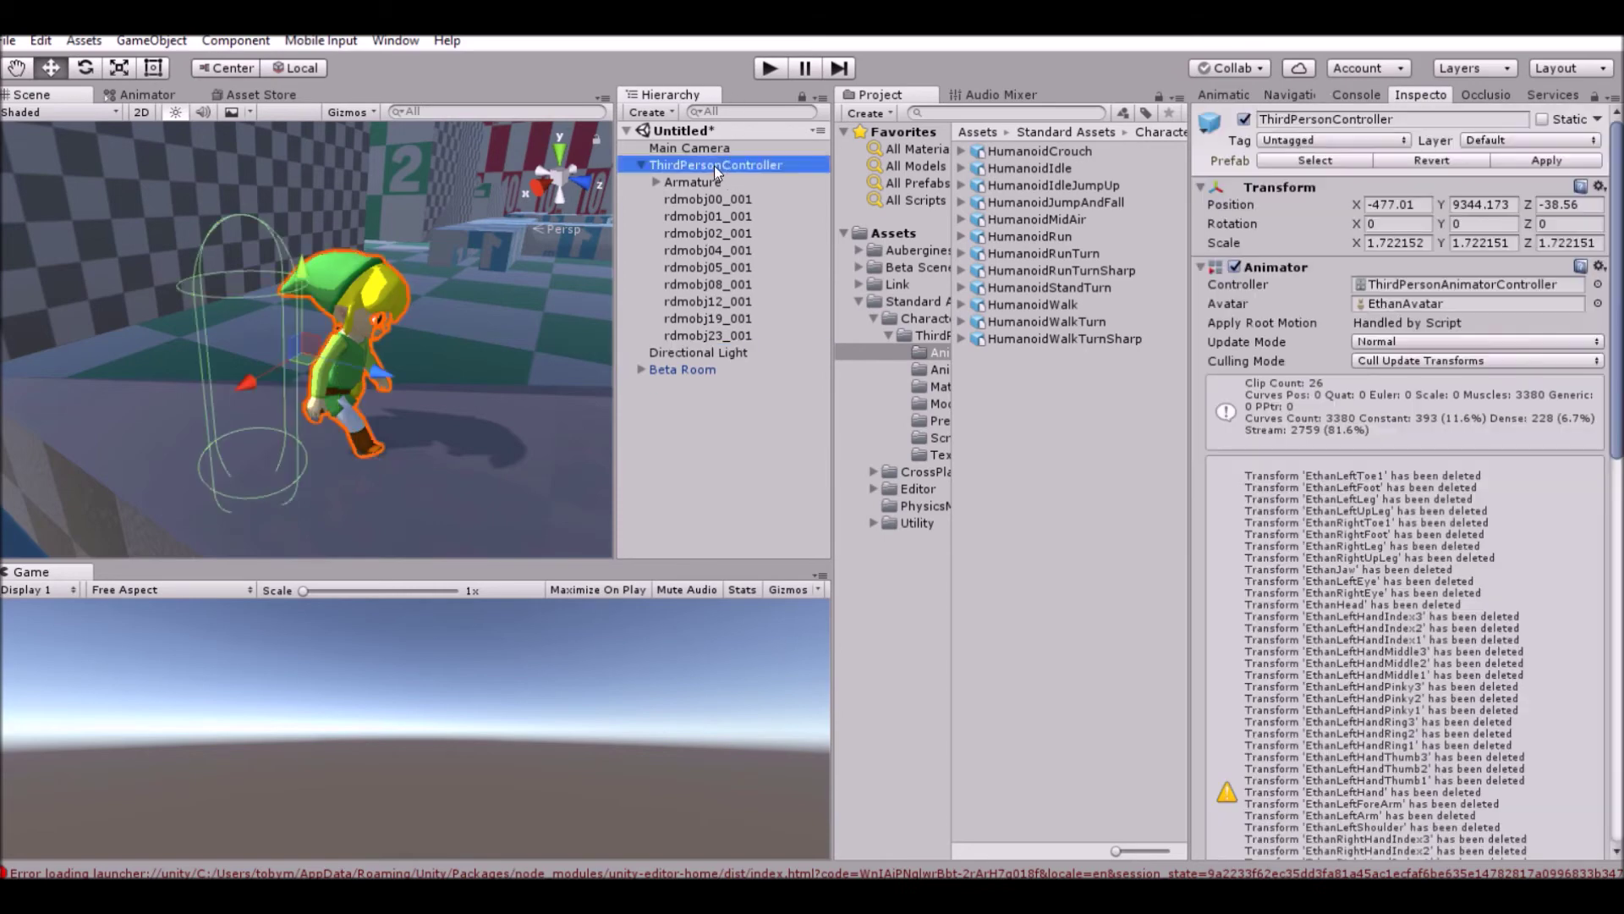
left_click(699, 176)
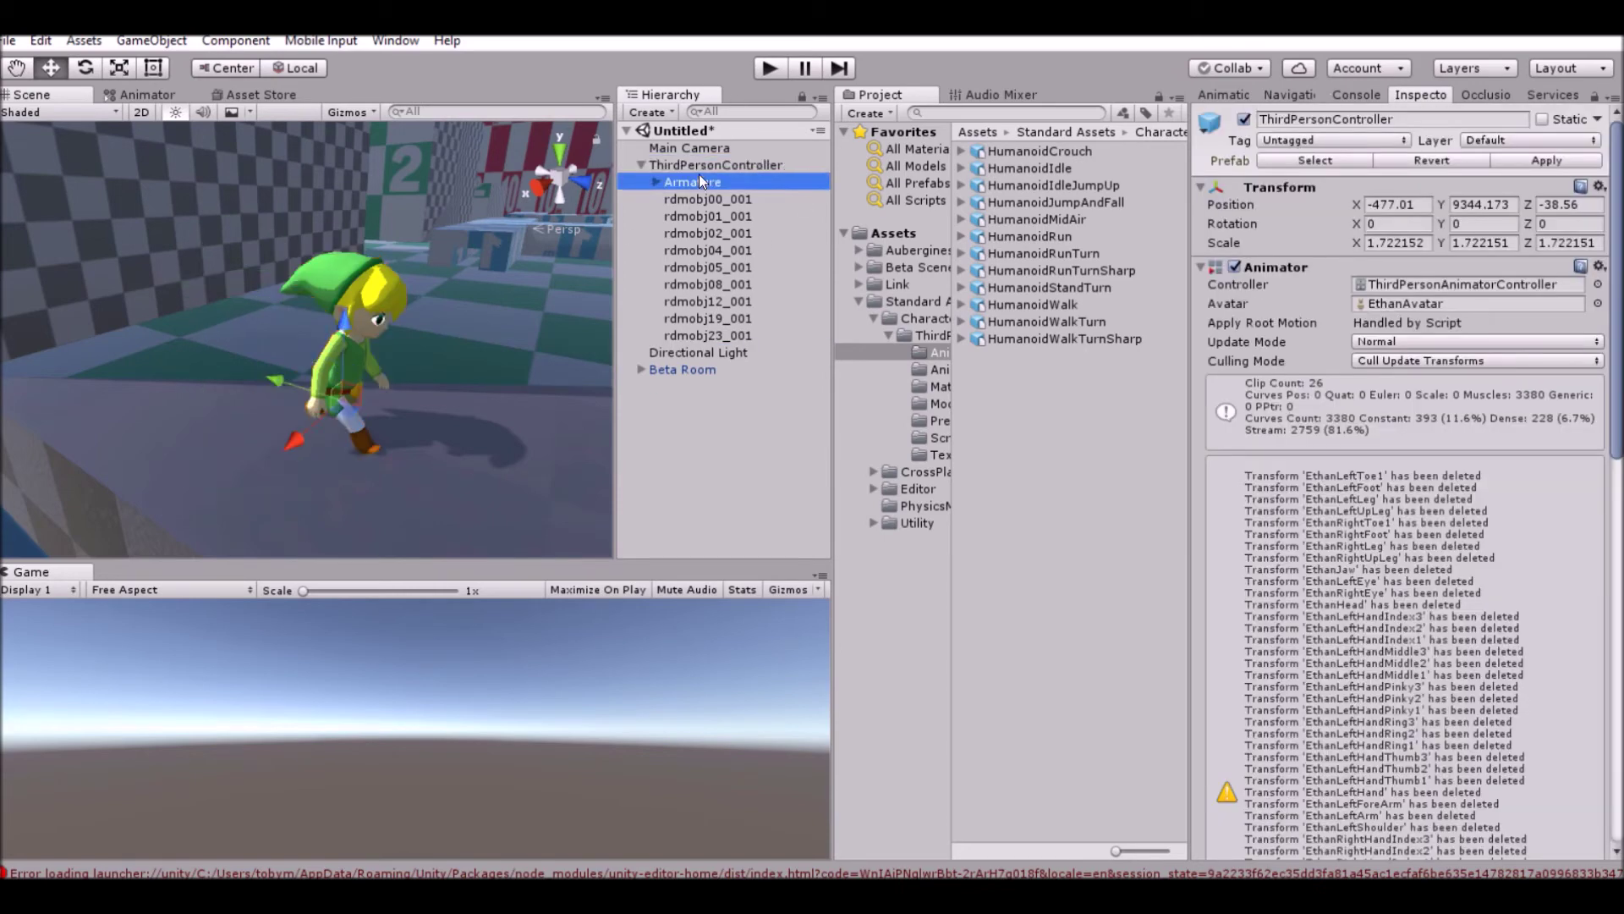
left_click(718, 330, "shift")
left_click(302, 368)
key("ctrl+z")
left_click_drag(317, 349, 247, 382)
- Reselect the Armature through rdmobj23_001 and shift Link's parts further into the controller's capsule area
left_click(668, 182)
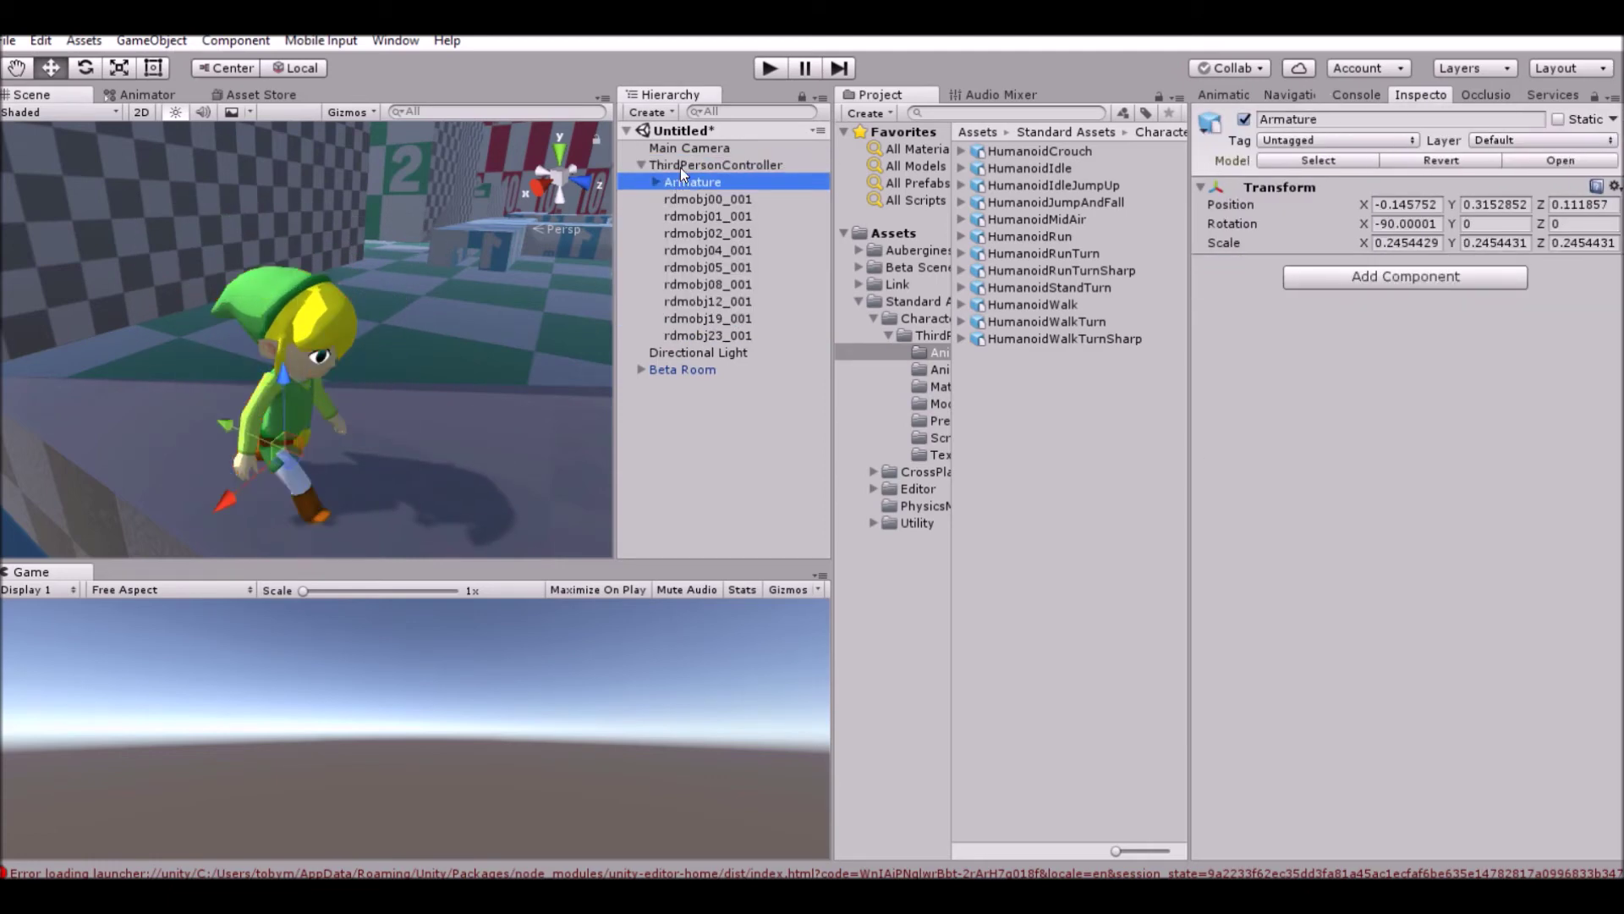
left_click(680, 166)
left_click(681, 179)
left_click(686, 335, "shift")
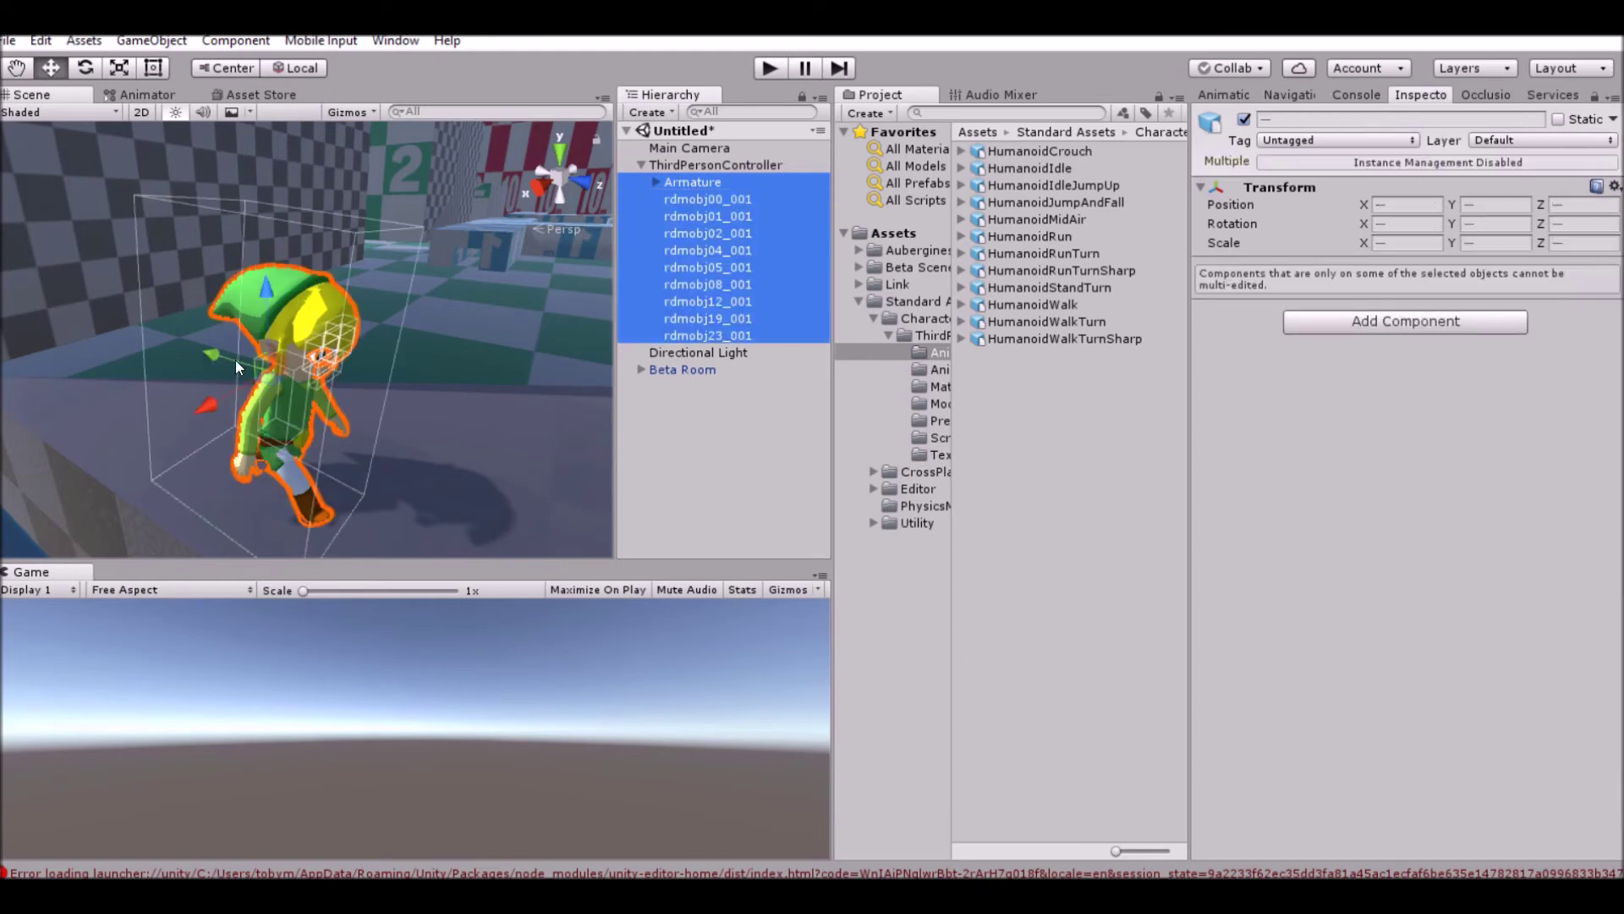
left_click_drag(235, 358, 177, 335)
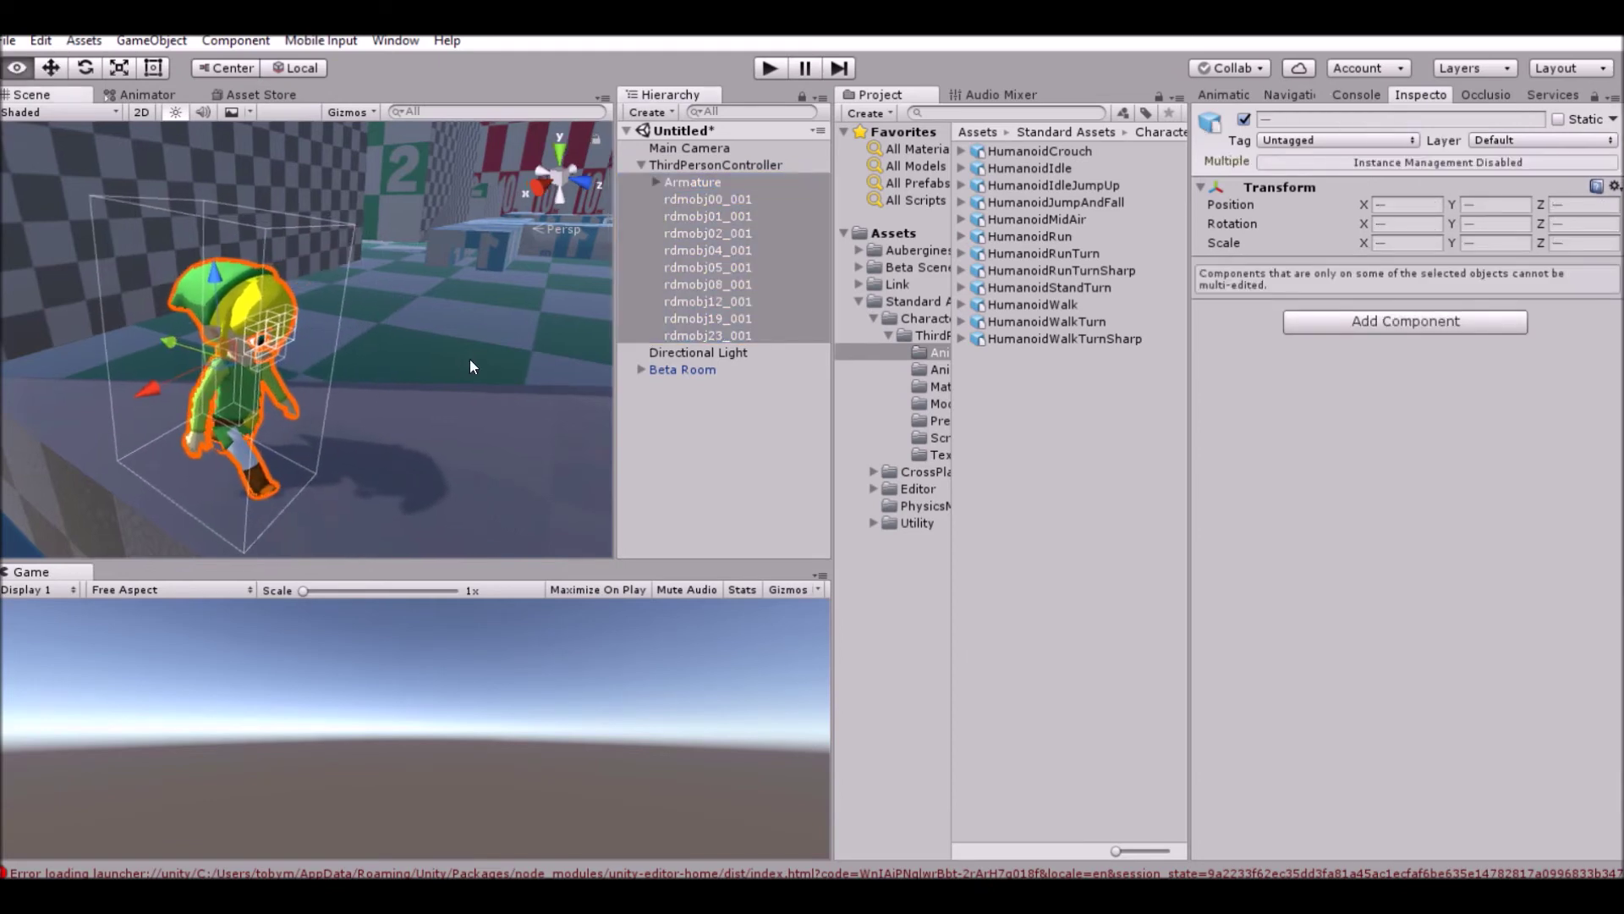
- Reselect the Armature and all rdmobj meshes and shift them further into the centre of ThirdPersonController's capsule collider
left_click_drag(469, 358, 558, 338, "alt")
left_click(692, 164)
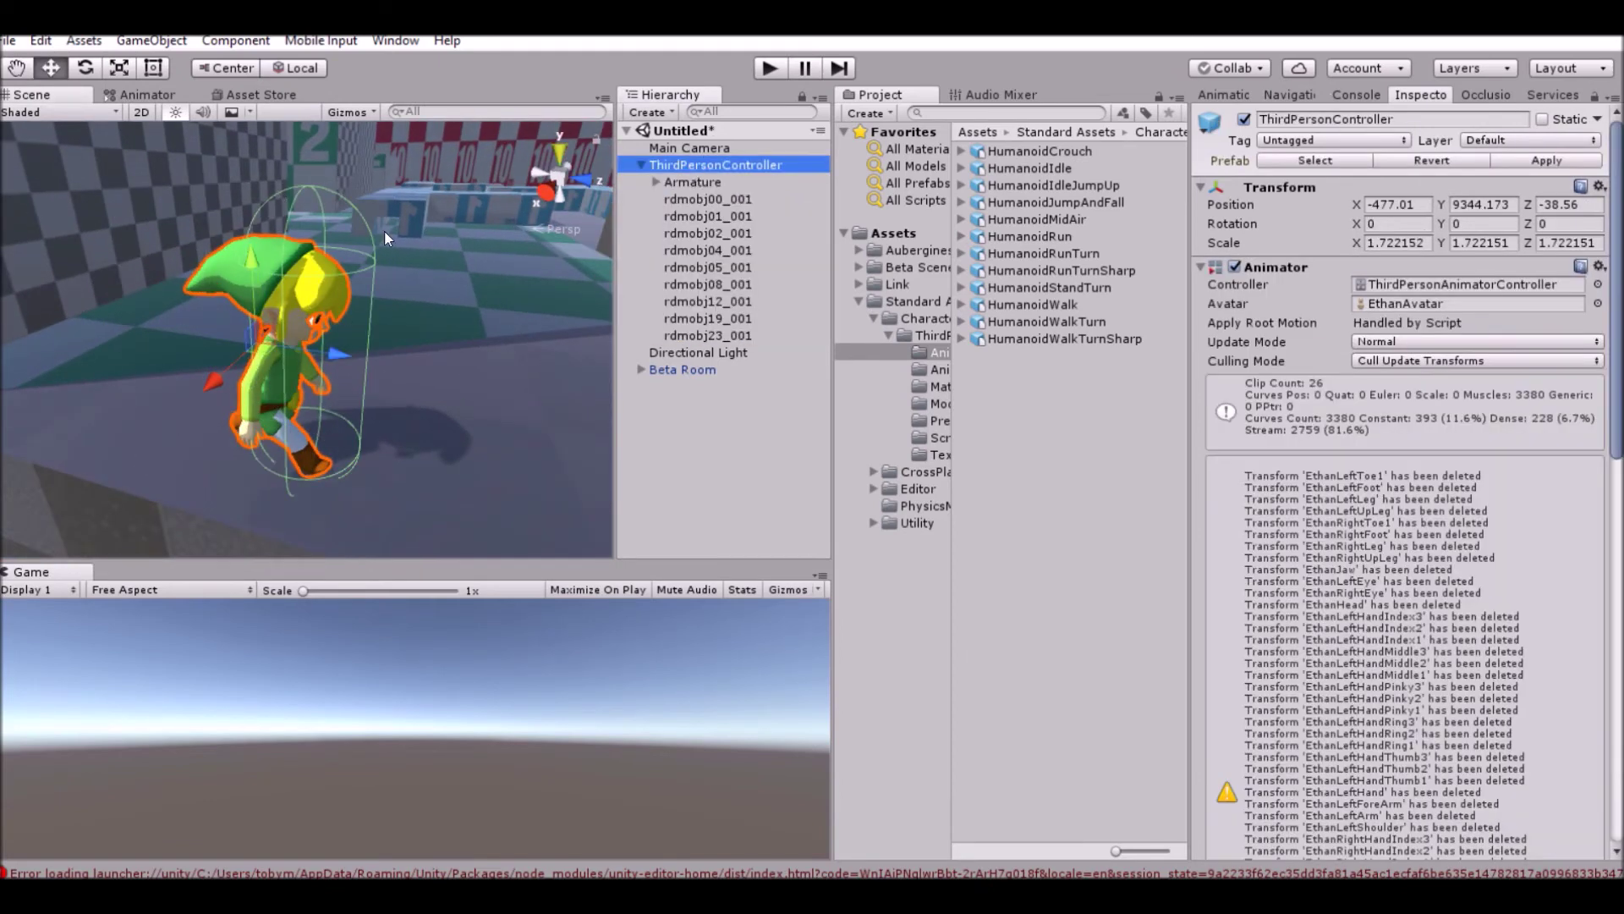
left_click(708, 182)
left_click(694, 337, "shift")
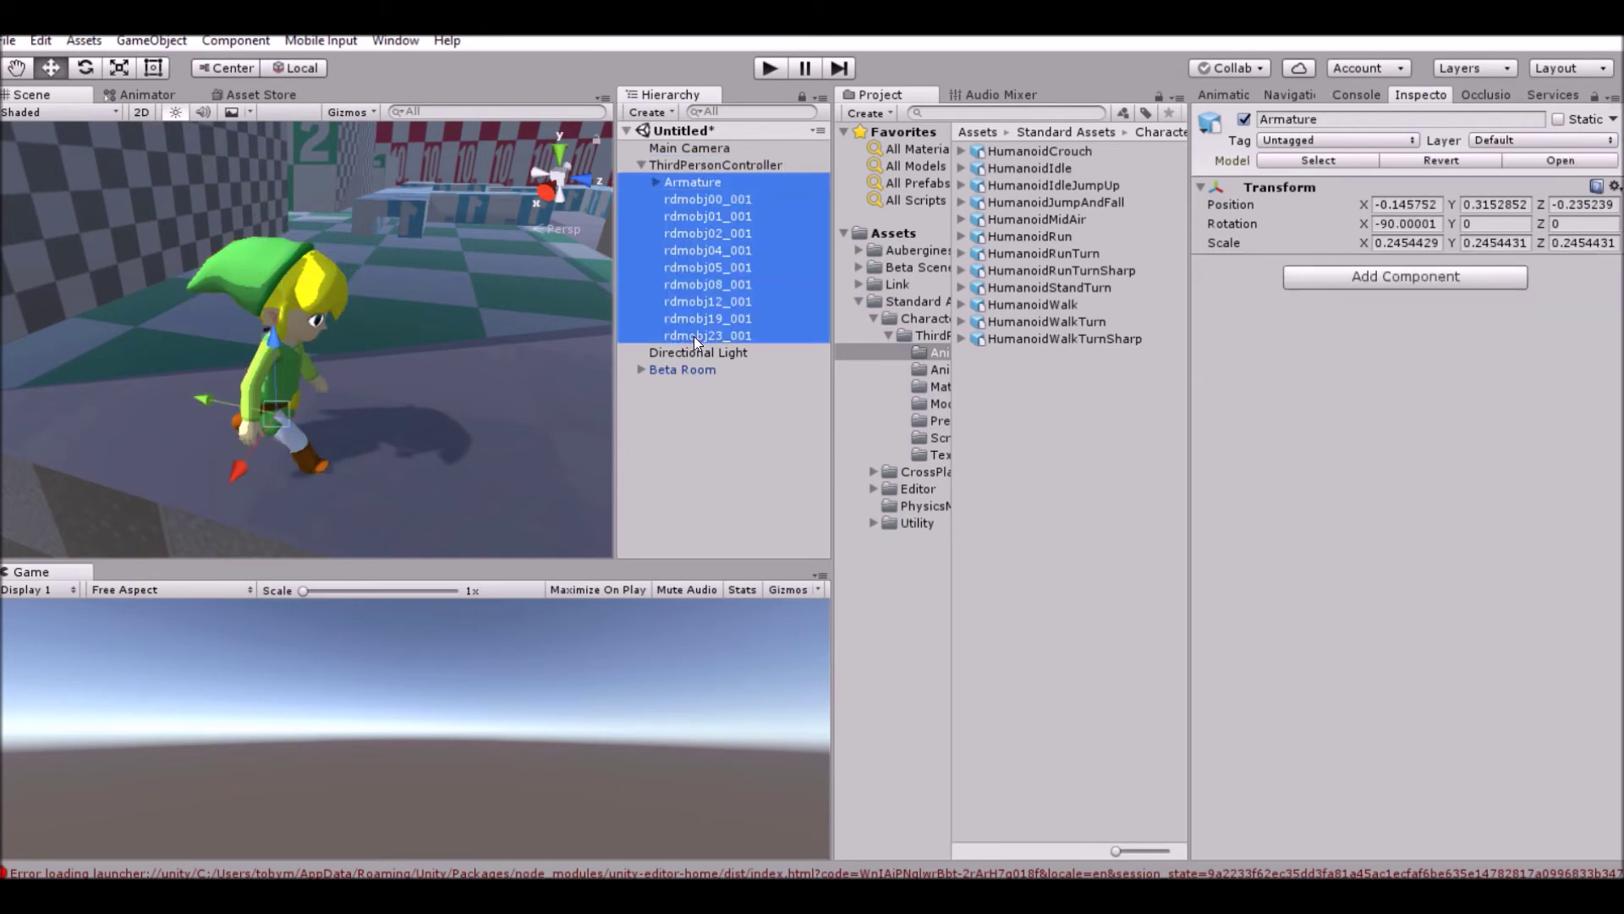
left_click_drag(225, 362, 255, 381)
double_click(678, 165)
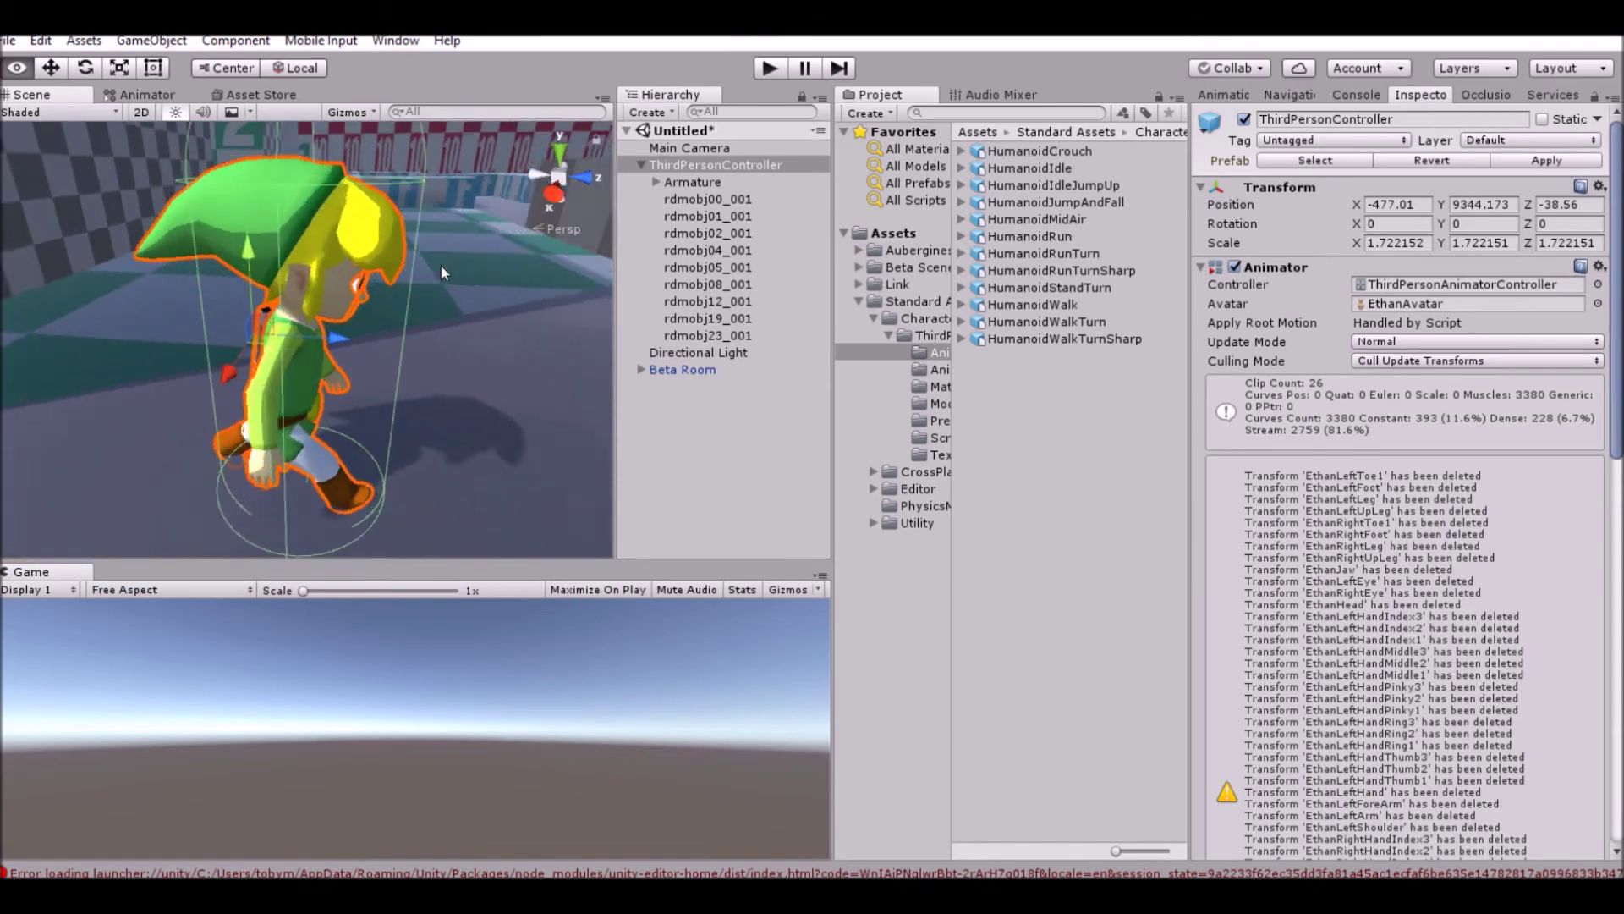
- Play-test the scene to check how Link behaves inside ThirdPersonController, and stop it
left_click(766, 76)
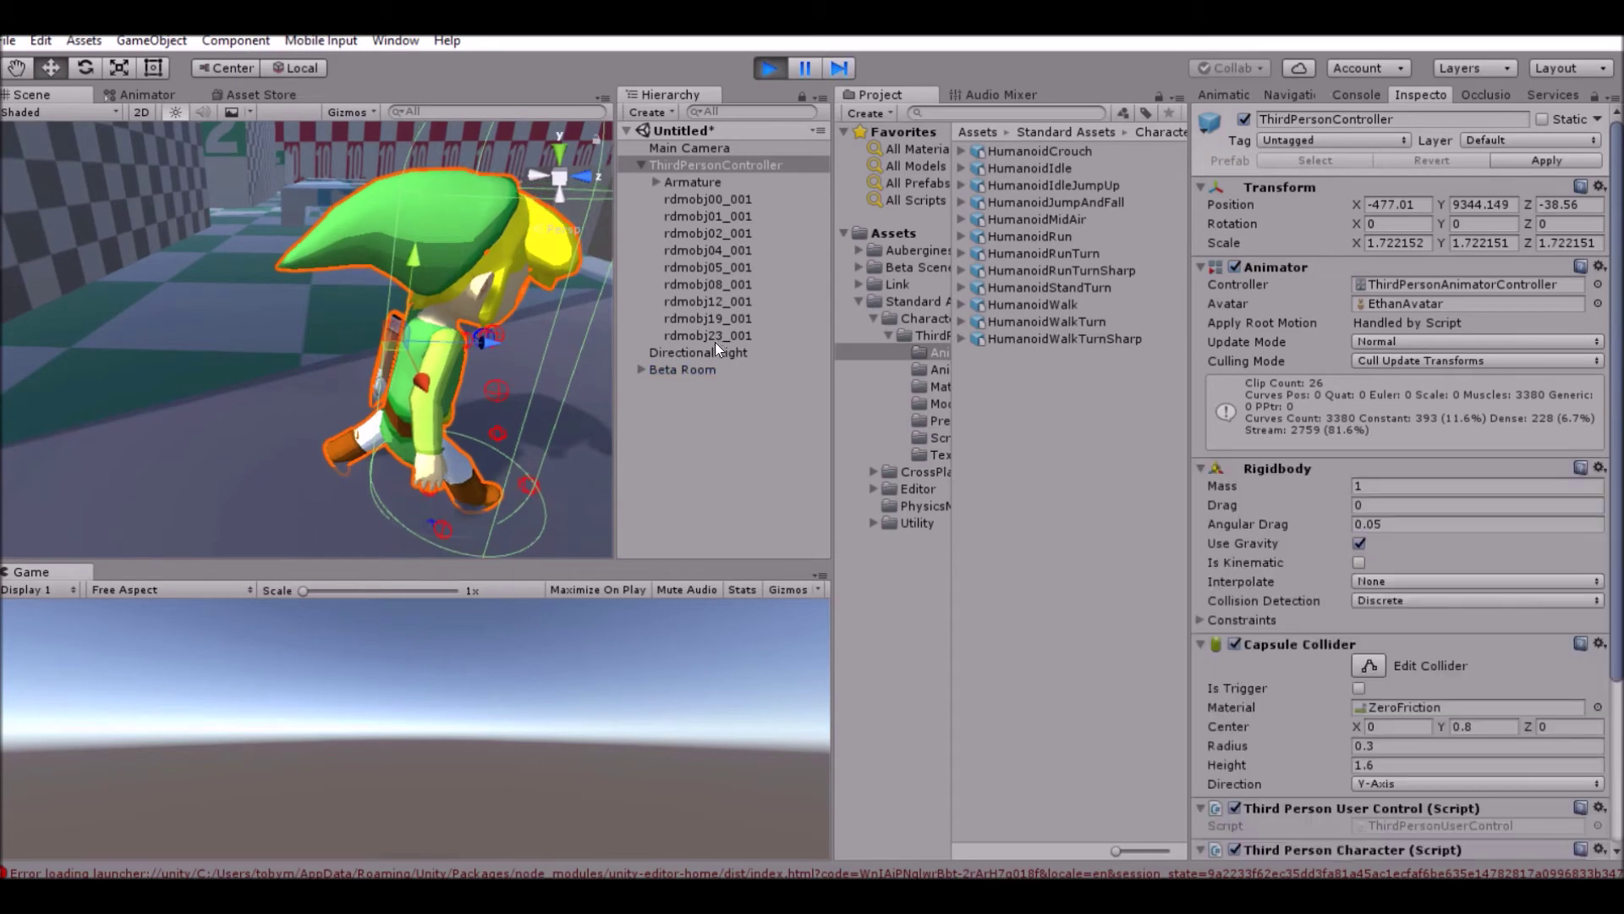
left_click(768, 69)
left_click(693, 147)
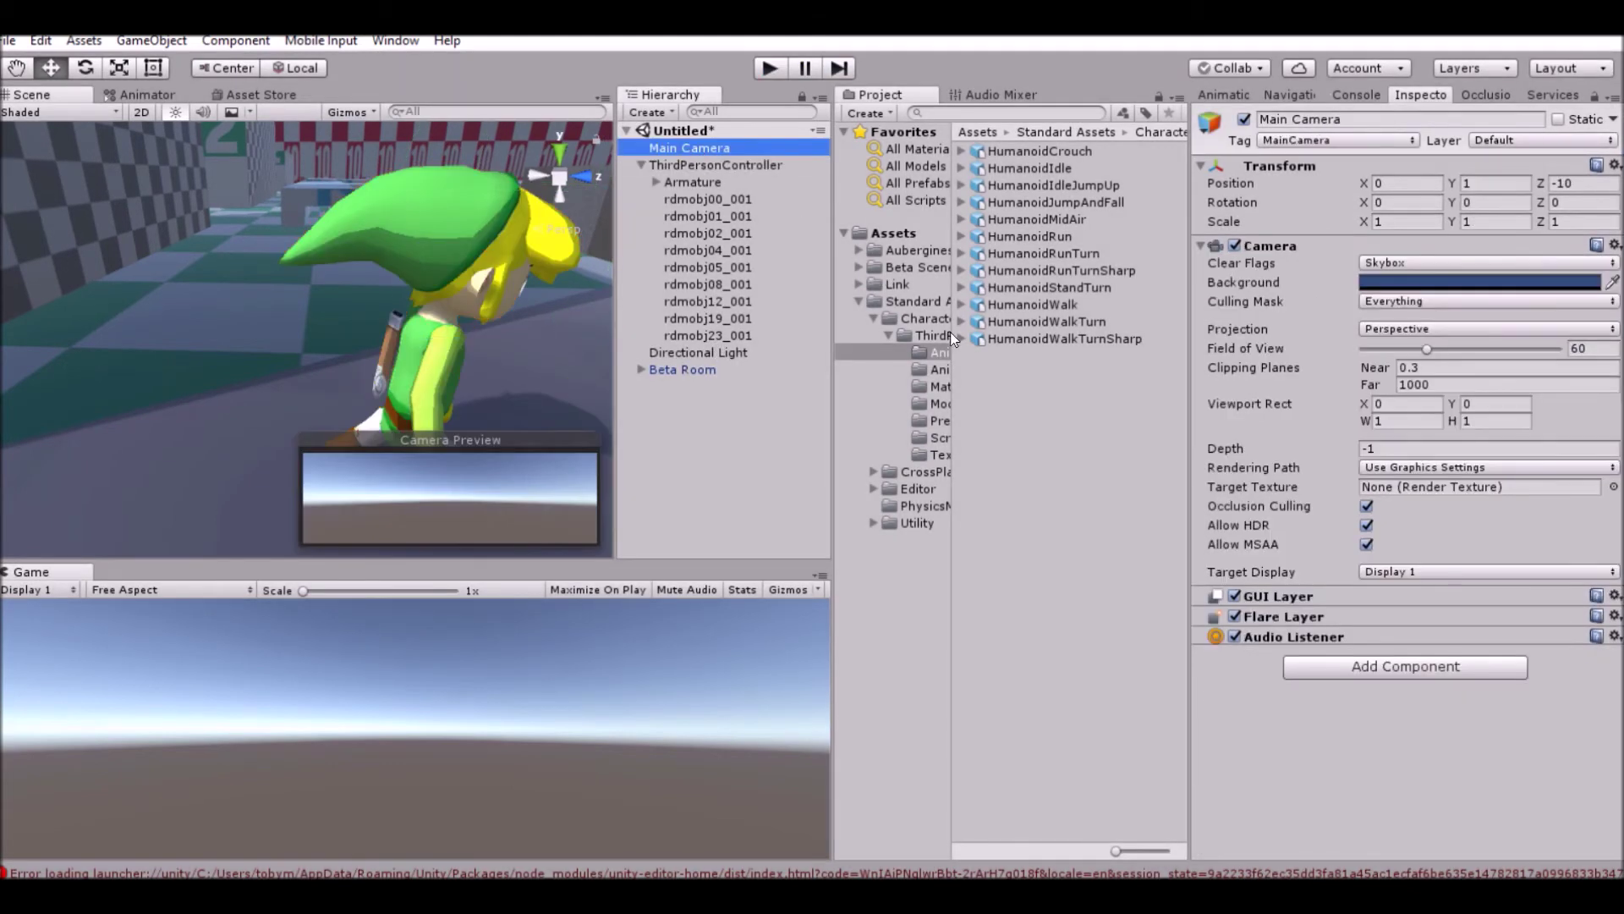
left_click(917, 319)
left_click(917, 301)
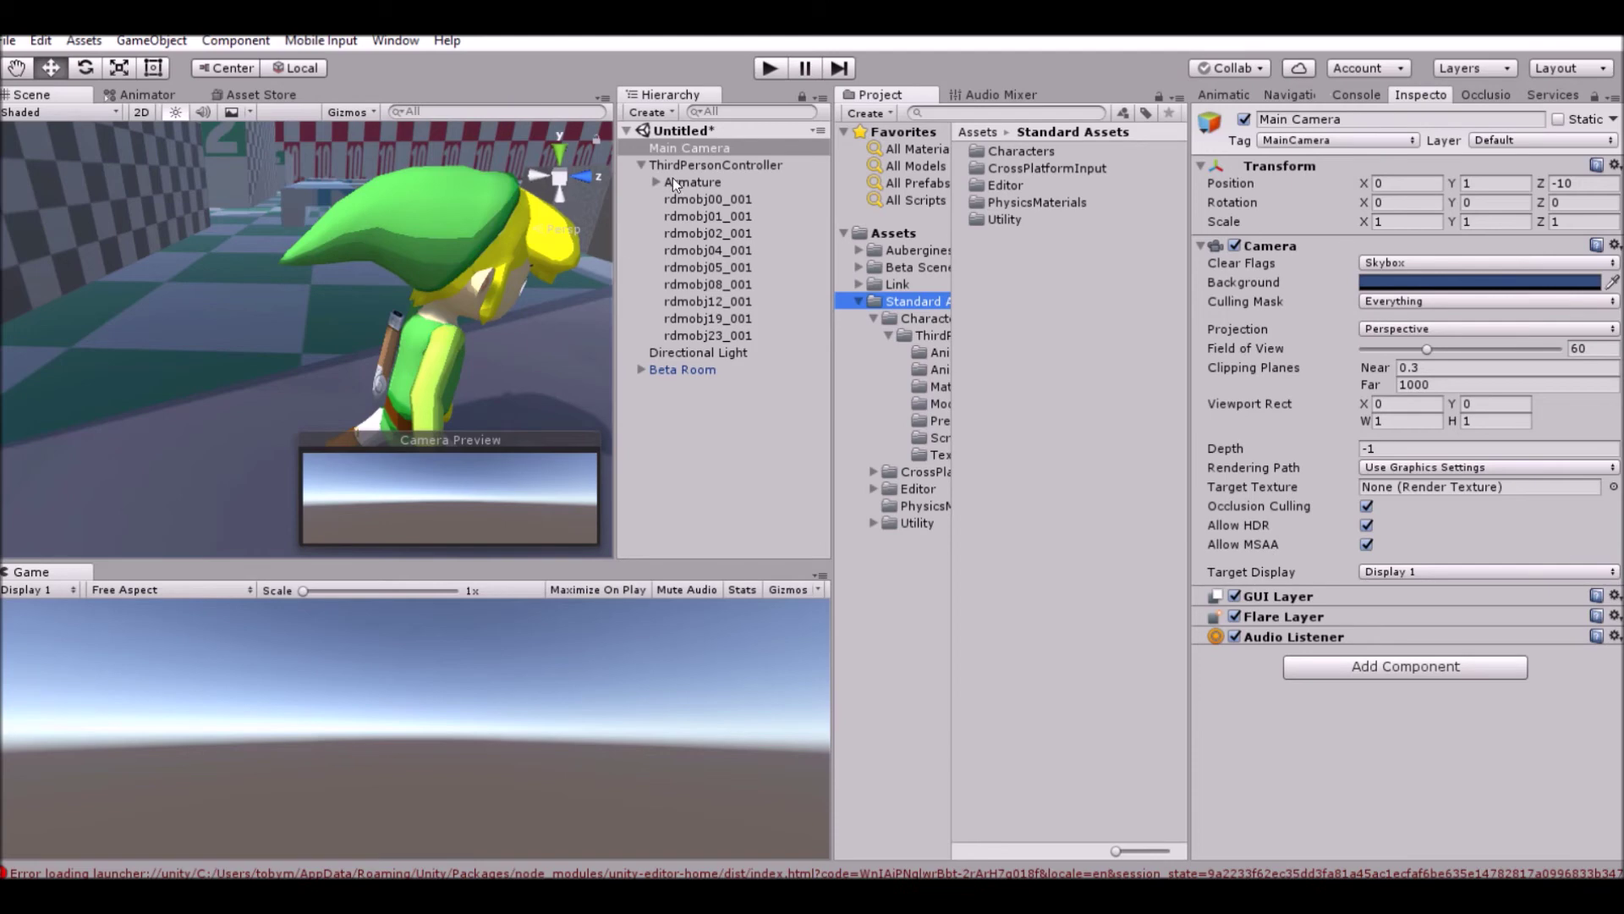
- Collapse ThirdPersonController and expand Beta Room's n2b2, n3b3 and n4b6 branches down to n10b16, n11b19 and n12b21
left_click(636, 165)
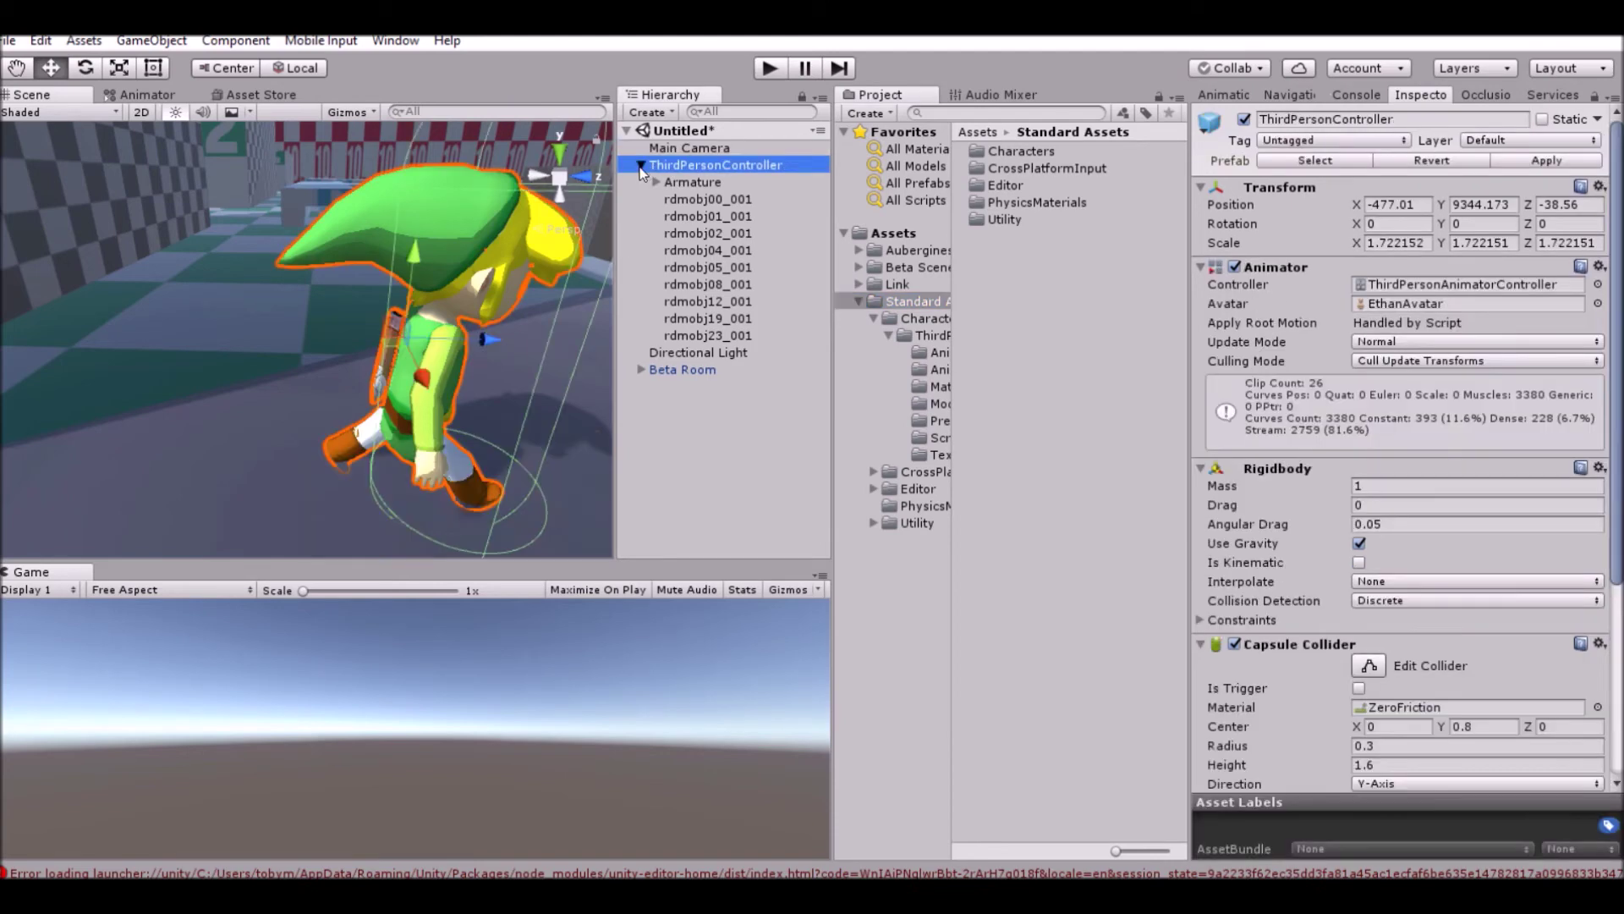
left_click(641, 165)
left_click(641, 199)
left_click(664, 203)
left_click(656, 250)
left_click(657, 283)
left_click(656, 318)
left_click(670, 335)
left_click(670, 301)
left_click(671, 267)
left_click(677, 335)
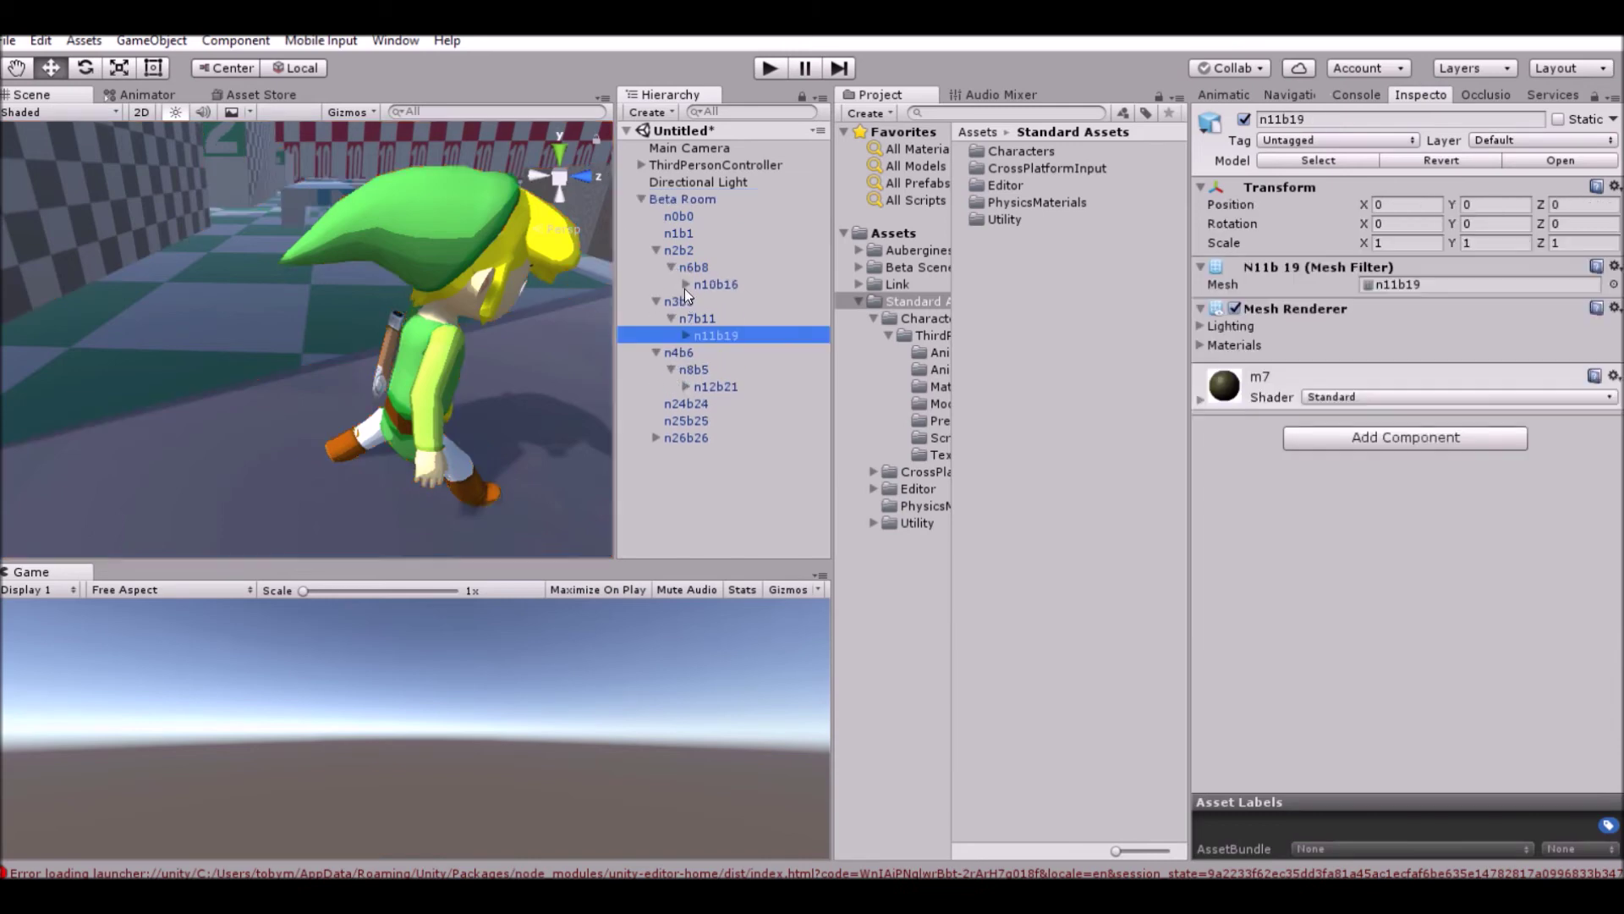
- Expand the n10b16, n11b19 and n12b21 branches fully, down to n22b18, n23b20 and n20b23
left_click(685, 285)
left_click(687, 352)
left_click(701, 302)
left_click(707, 318)
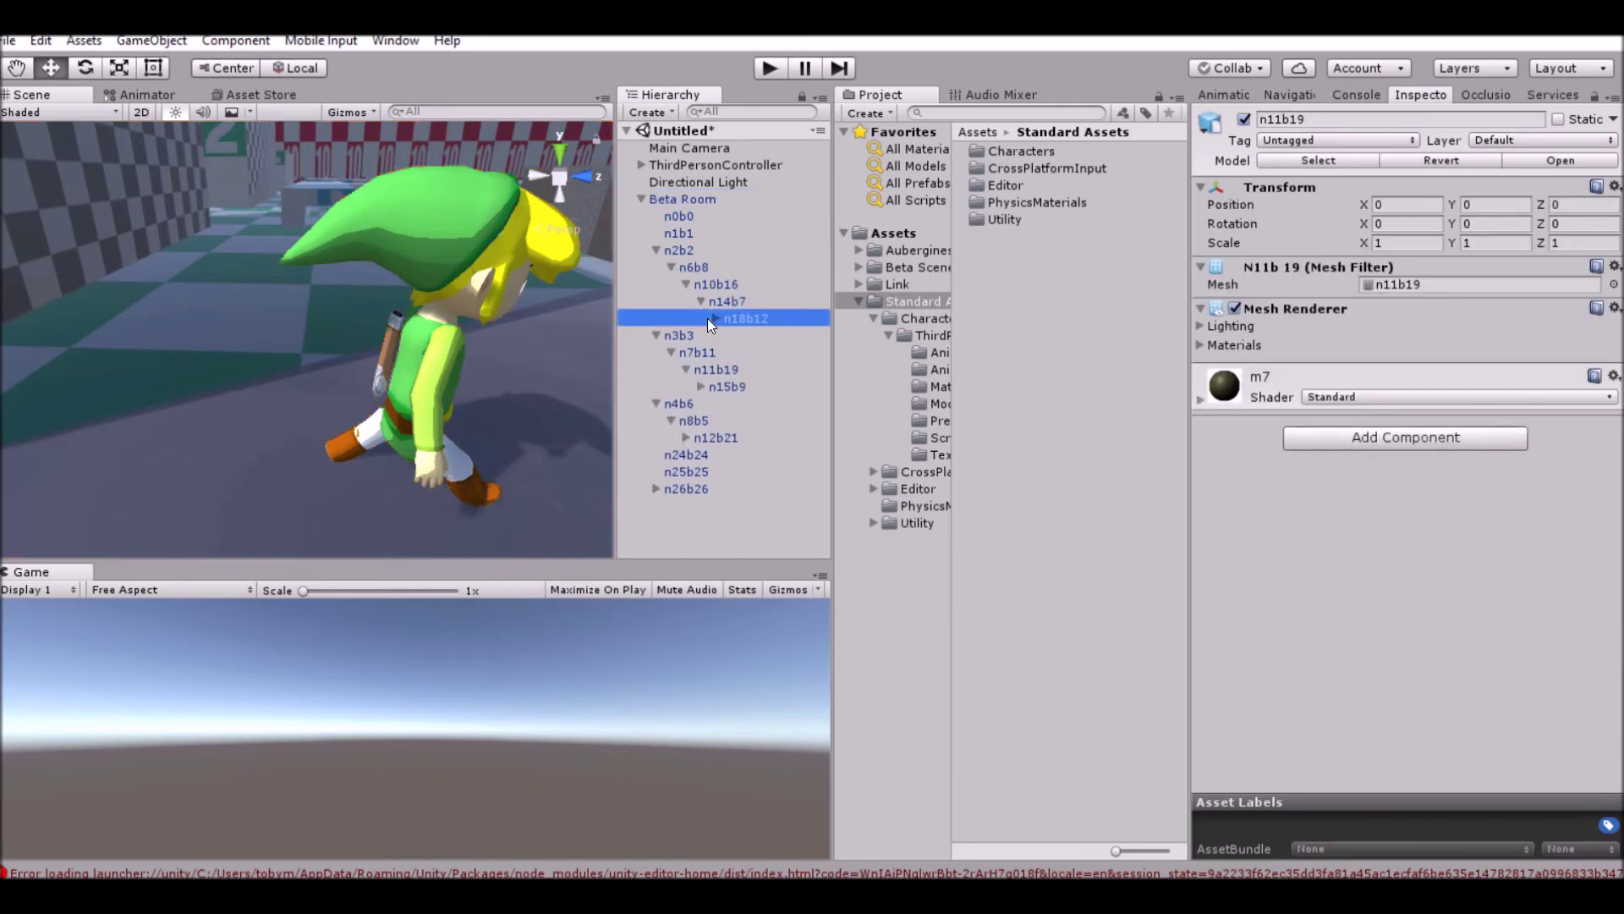
left_click(715, 319)
left_click(701, 404)
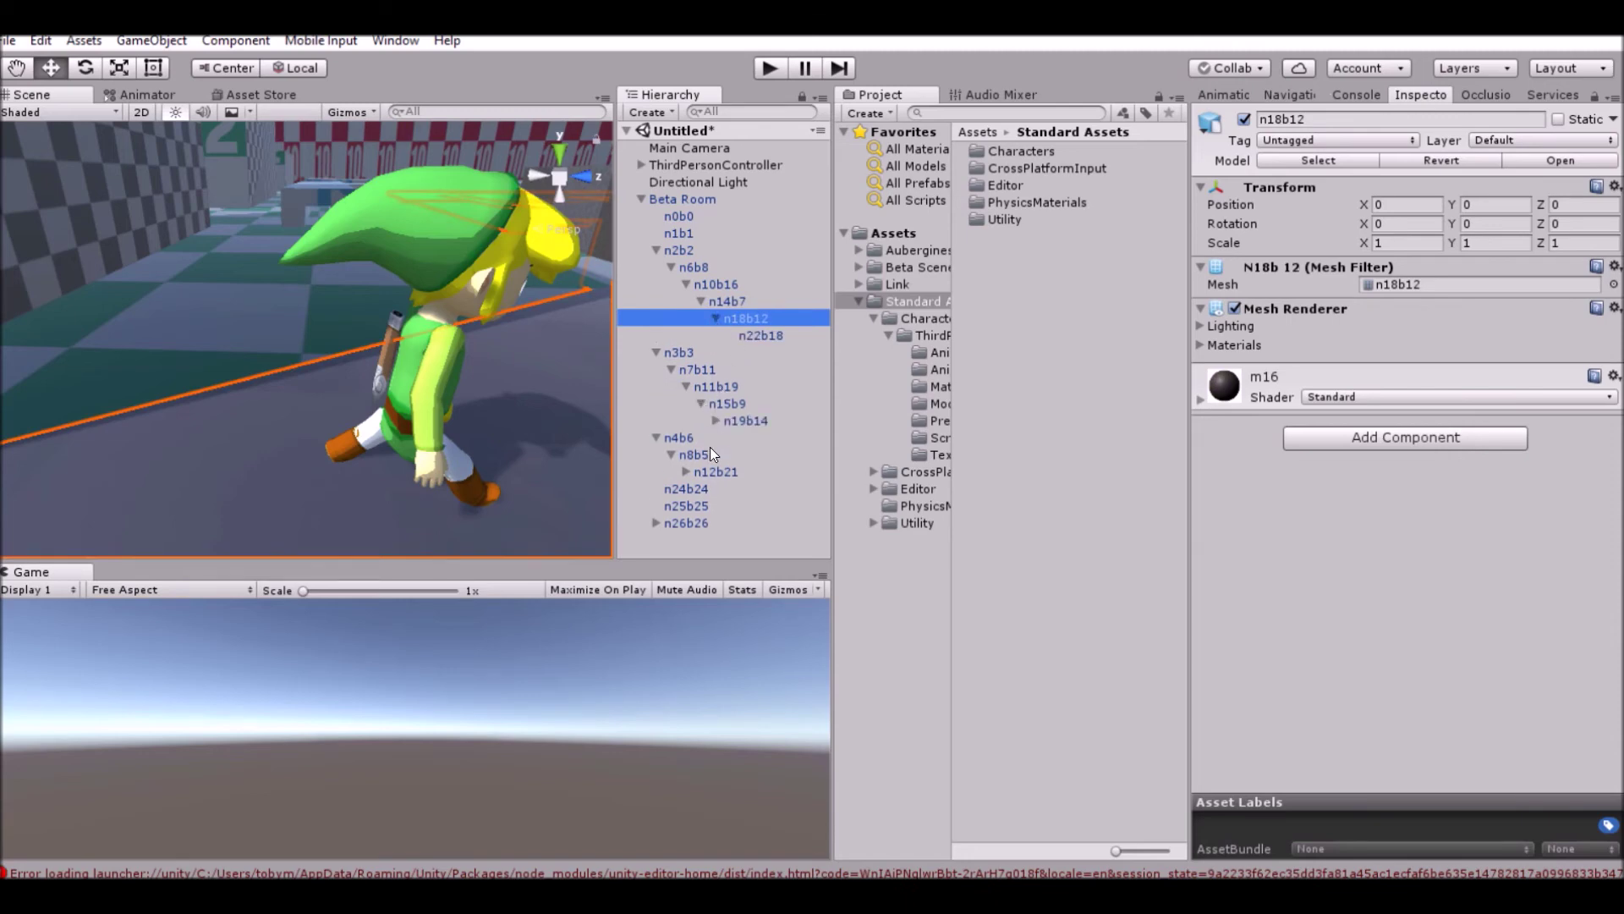
left_click(716, 421)
left_click(687, 489)
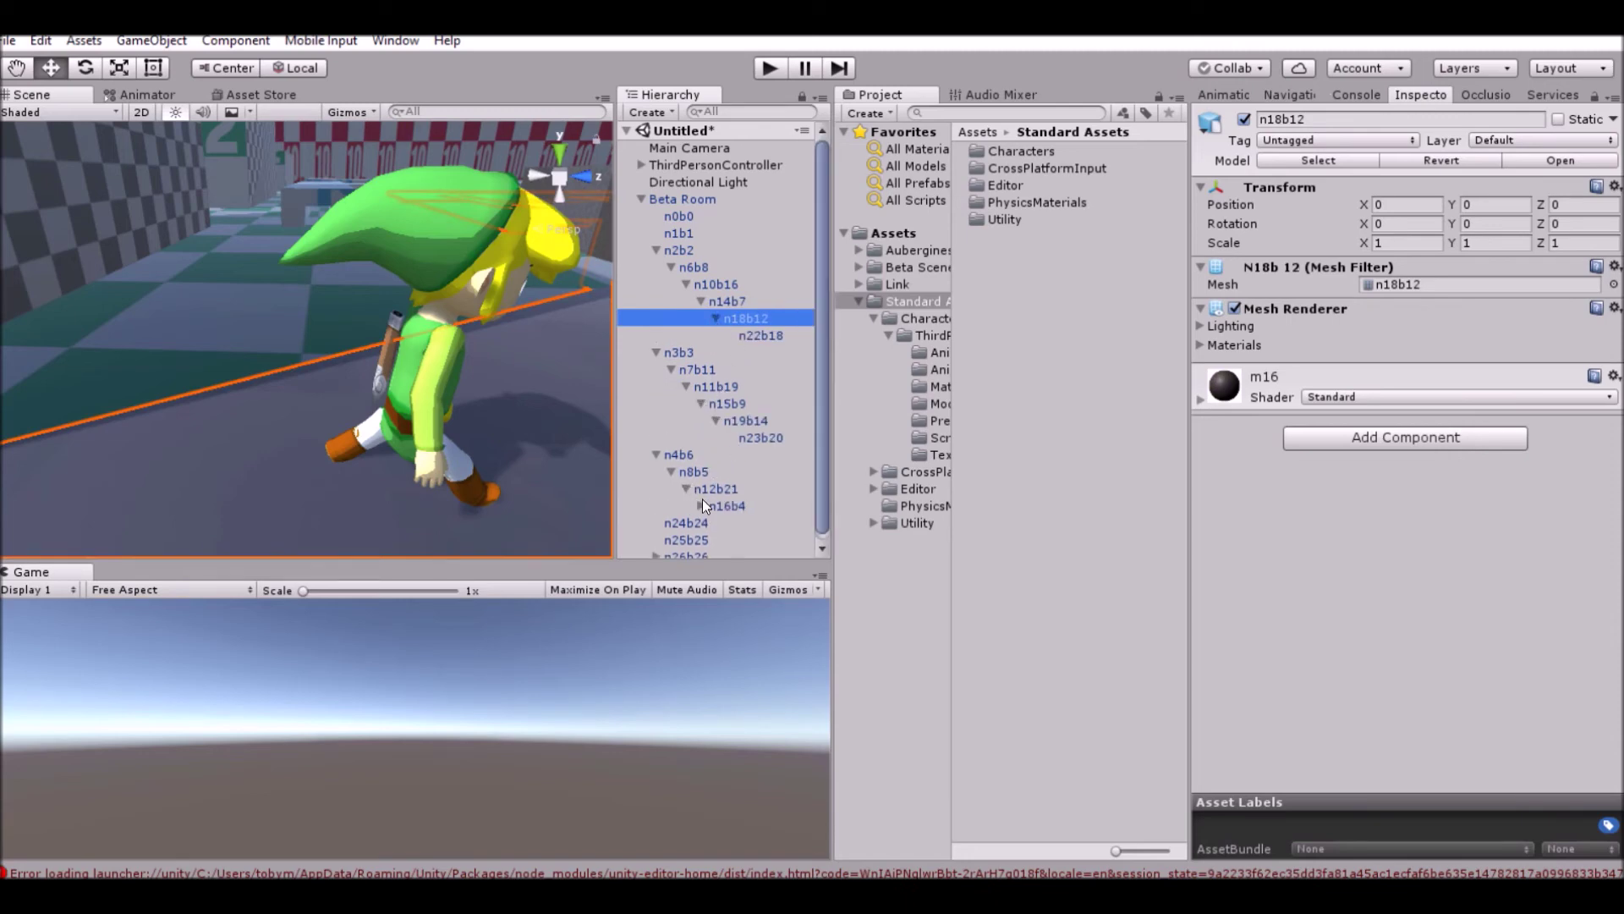
left_click(701, 505)
- Expand Beta Room's n26b26 branch through n5b10, n9b15, n13b22 and n17b13 to its lowest child
left_click(657, 547)
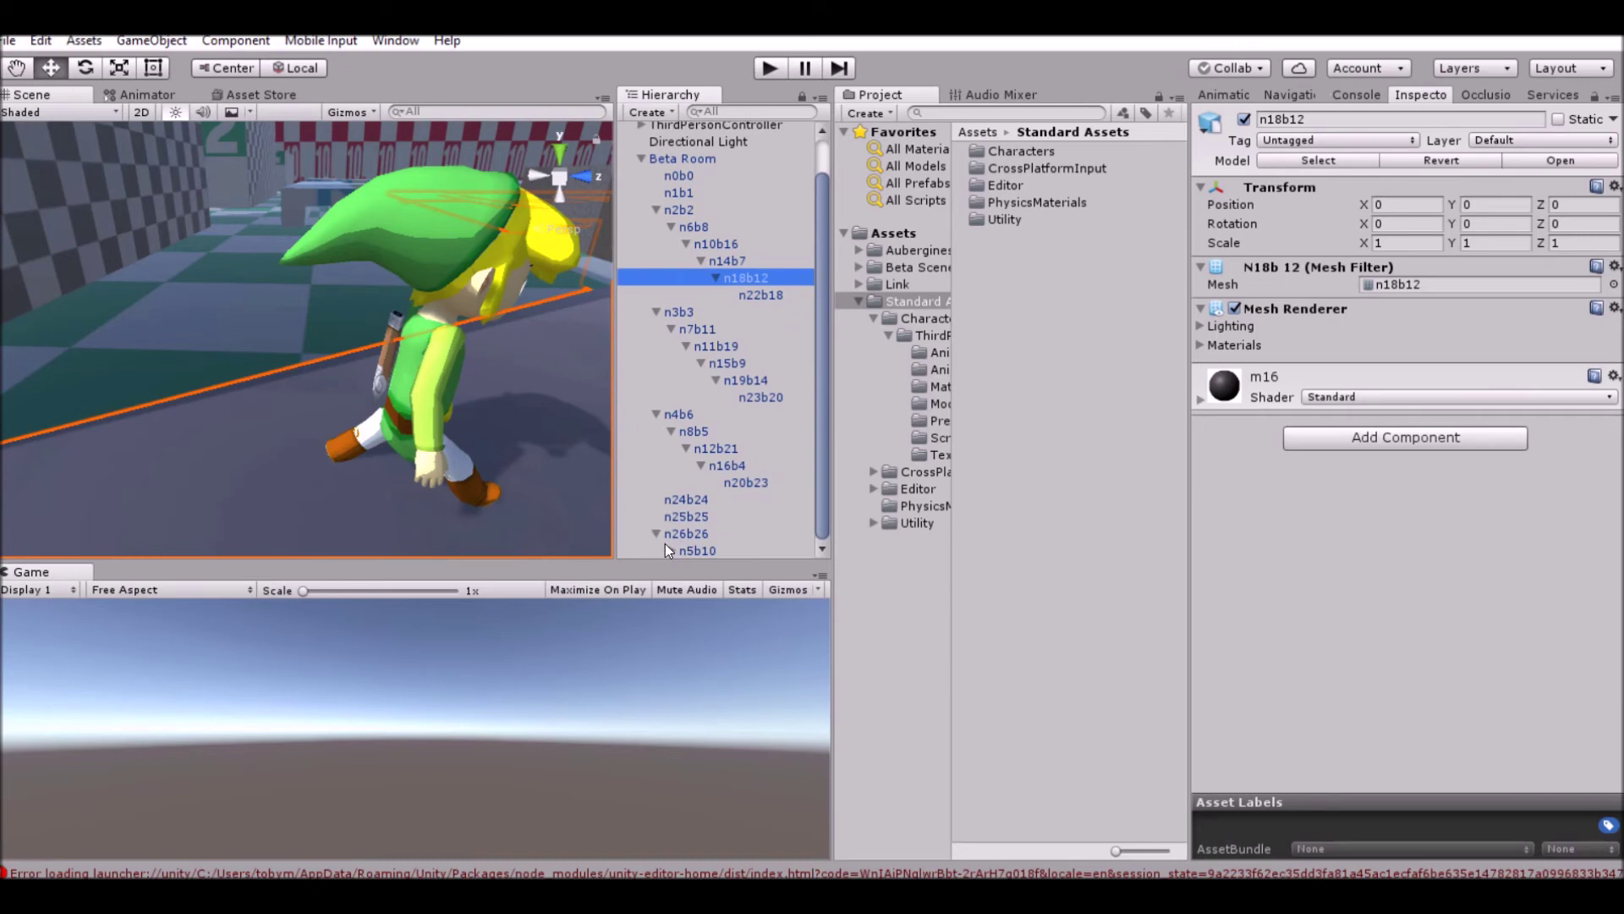
left_click(673, 546)
left_click(688, 547)
left_click(701, 548)
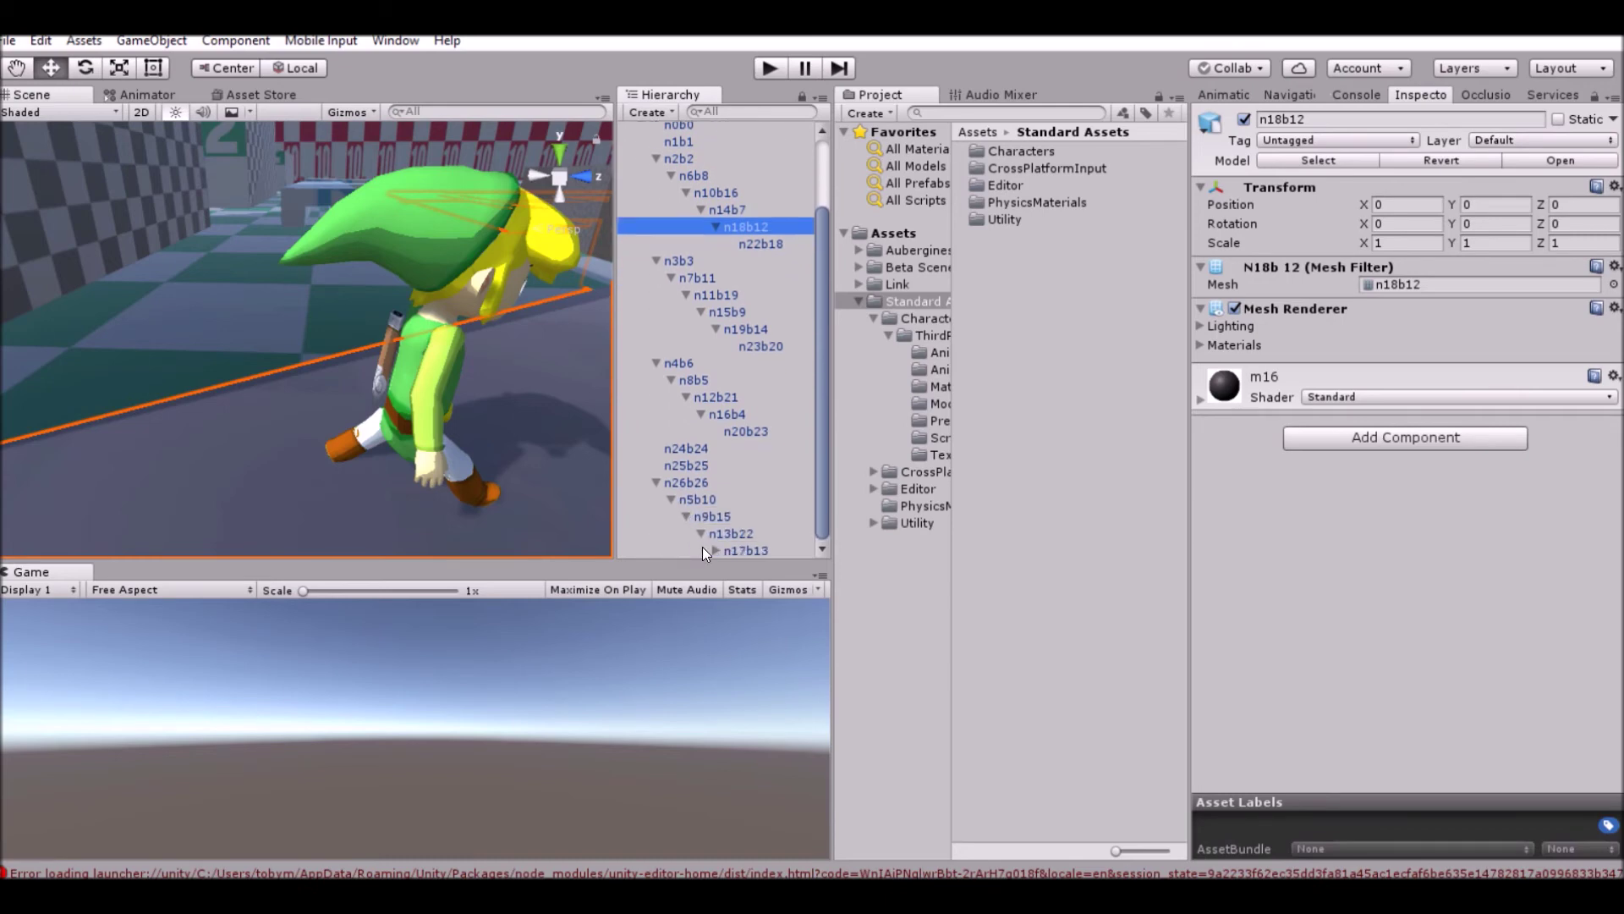
left_click(716, 547)
- Add a Mesh Collider to all Beta Room child meshes from n0b0 to n21b17 and collapse the Beta Room hierarchy
left_click(744, 550)
scroll(698, 287, "up", 3)
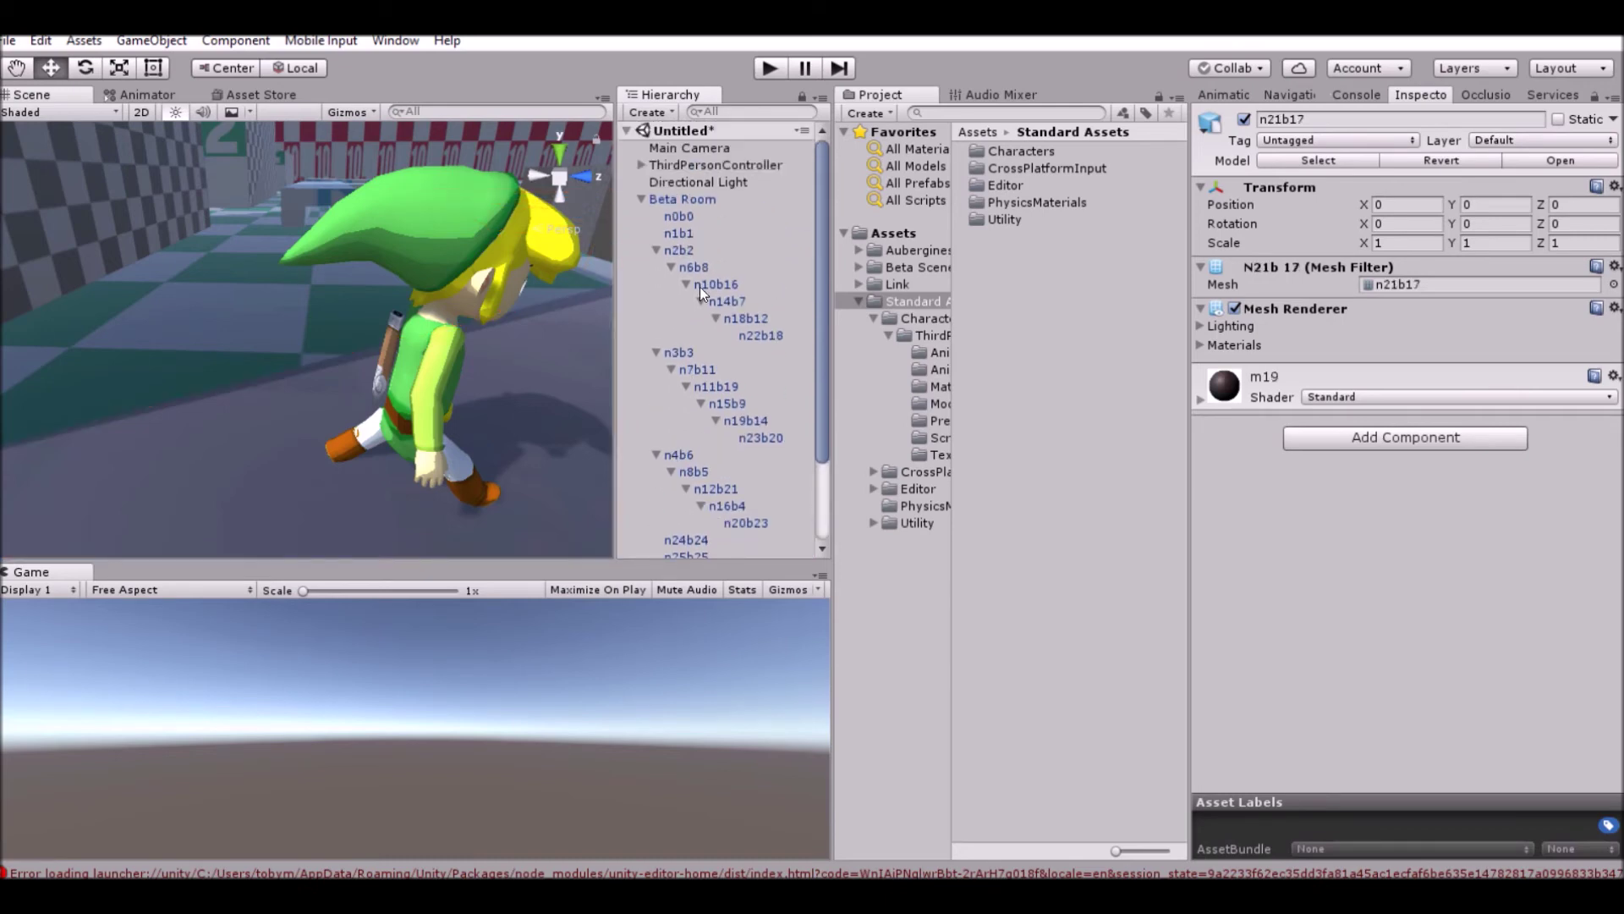
left_click(679, 217, "shift")
left_click(1320, 389)
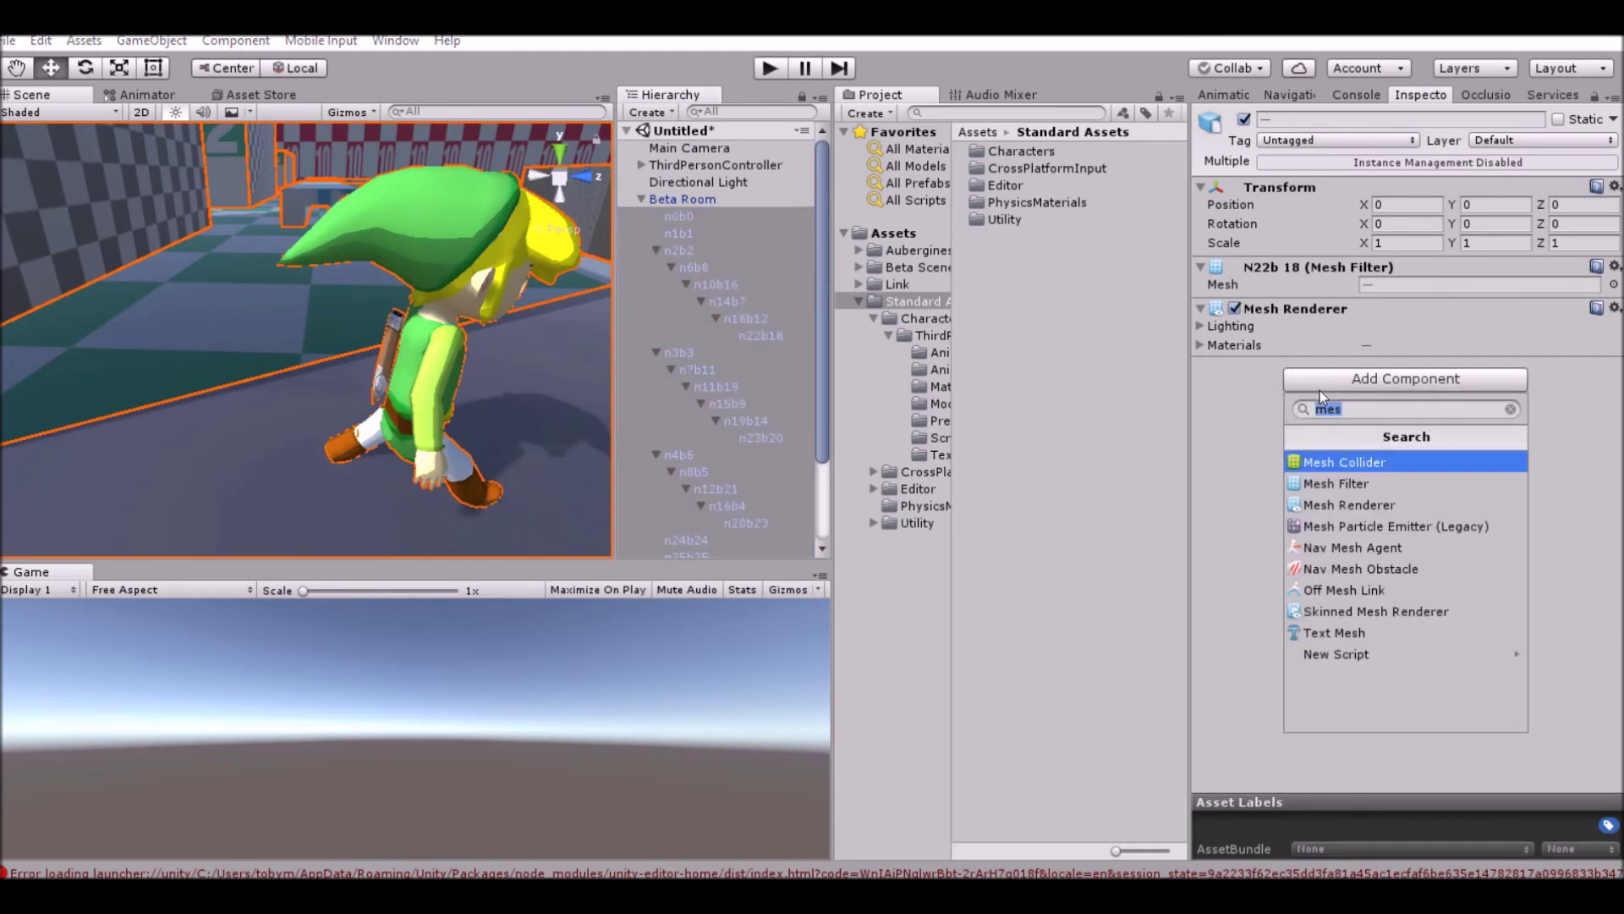
key("Return")
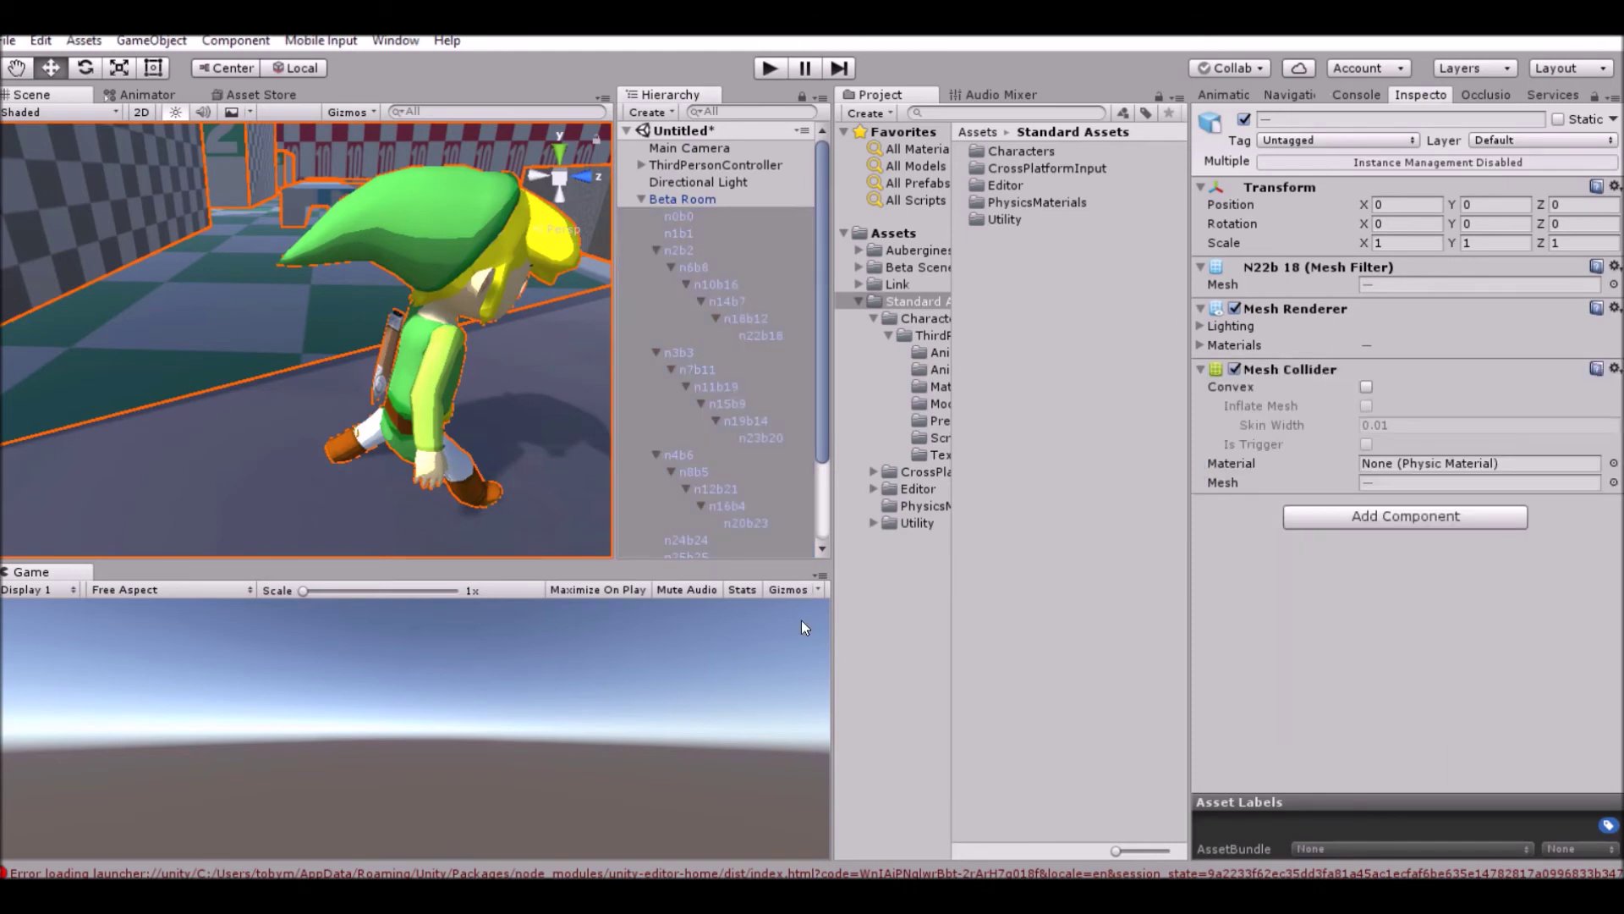
left_click(640, 200)
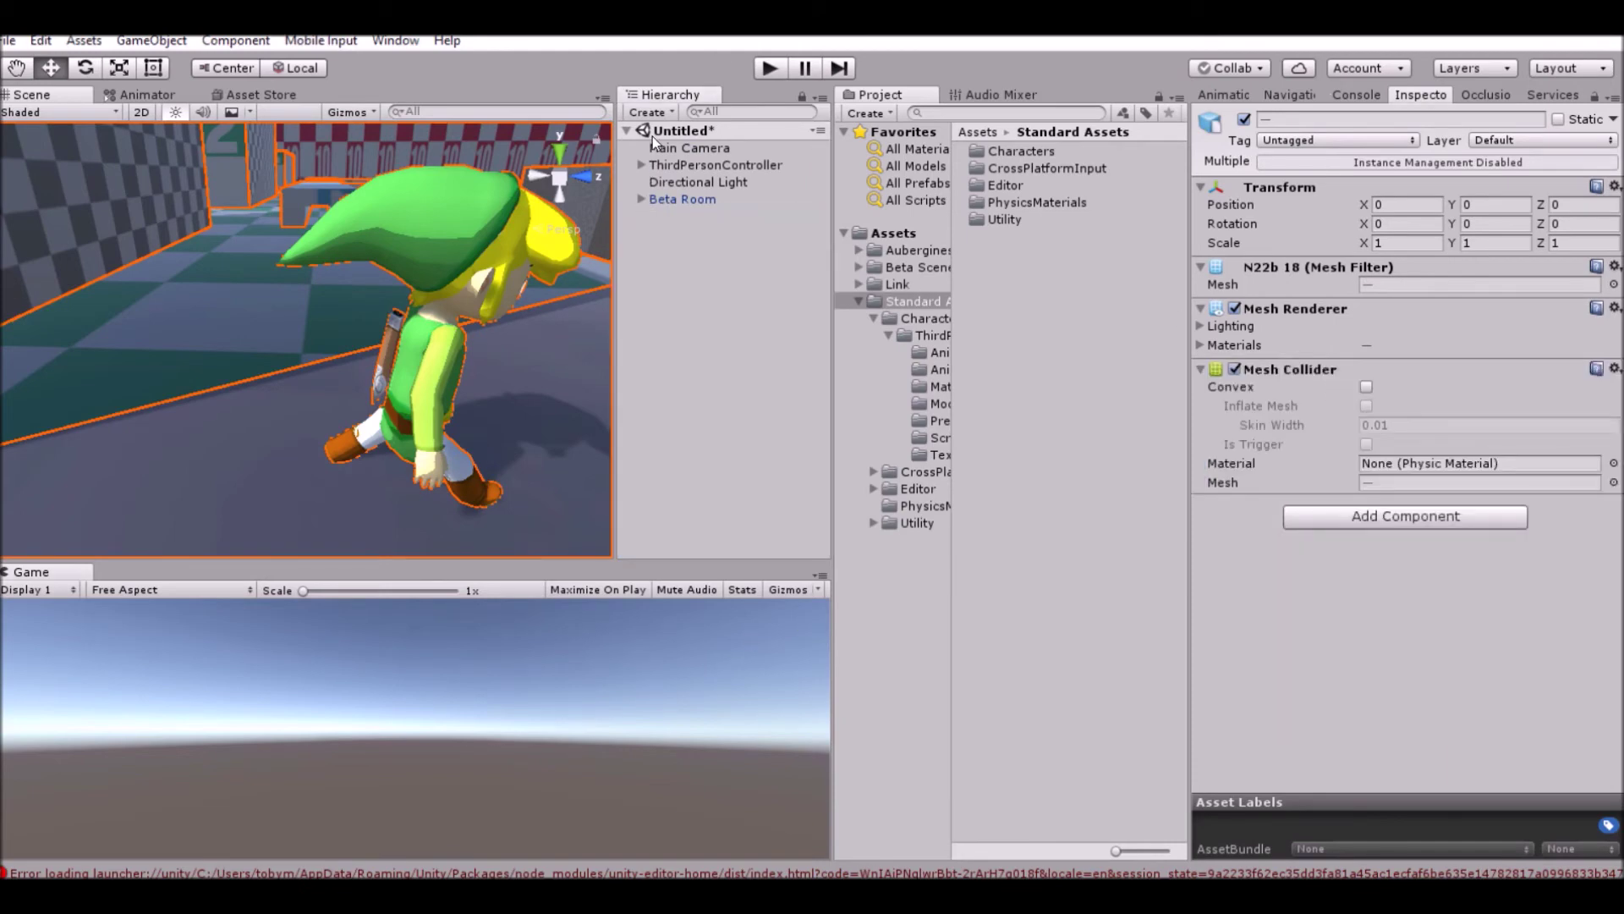
- Play-test the scene by moving the character forward across the Beta Room floor, and stop it
left_click(769, 69)
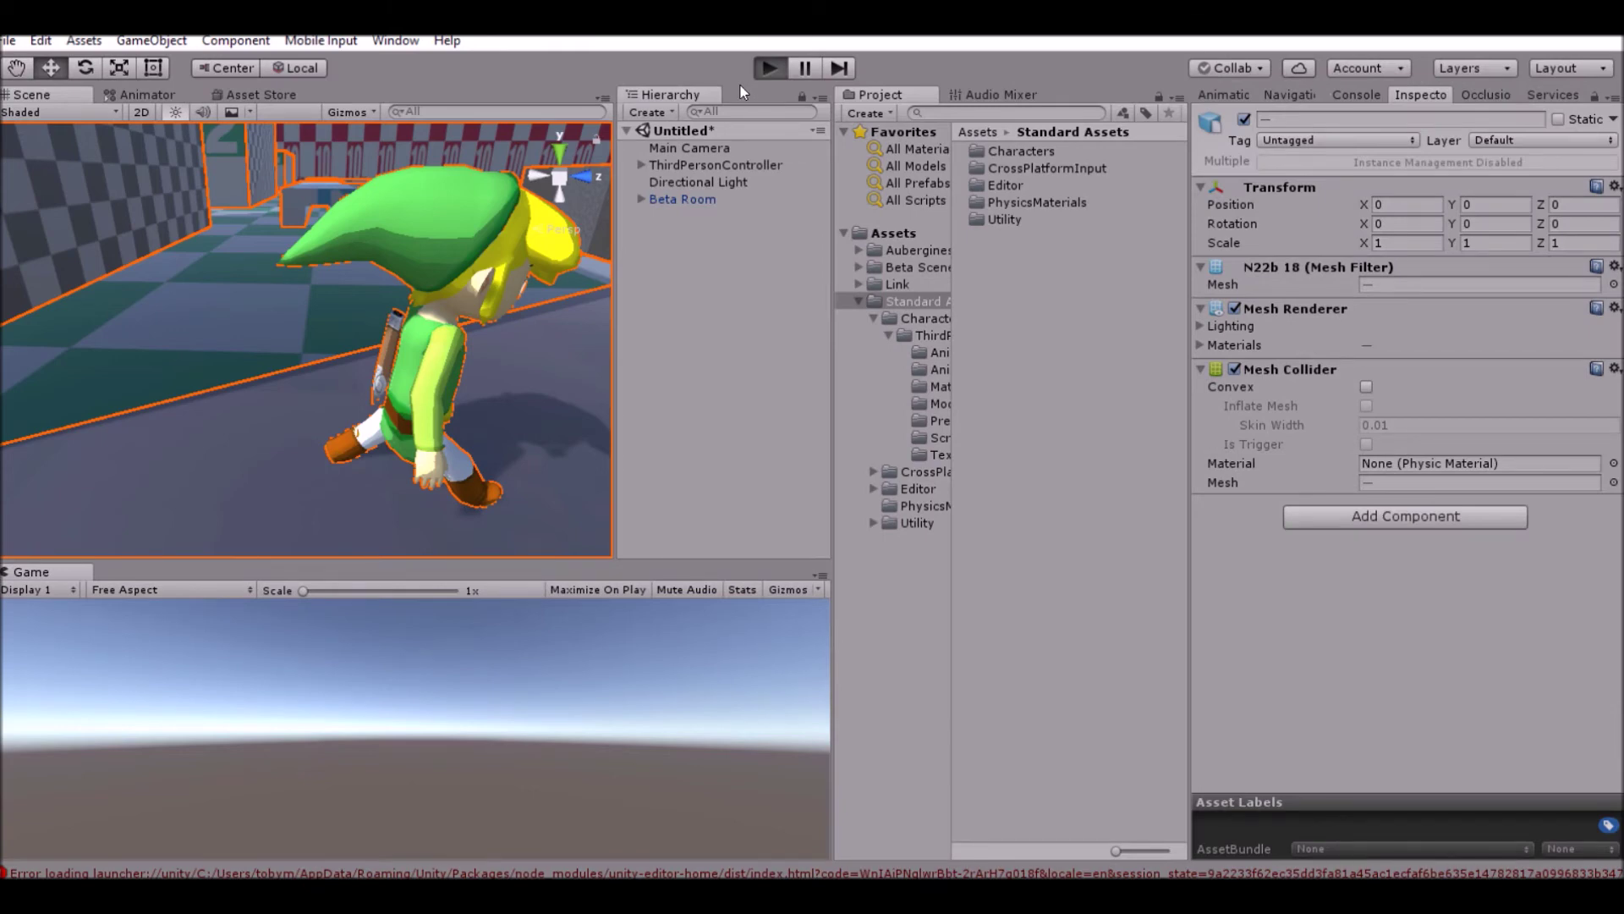
right_click_drag(523, 262, 423, 723)
left_click(423, 722)
key("w")
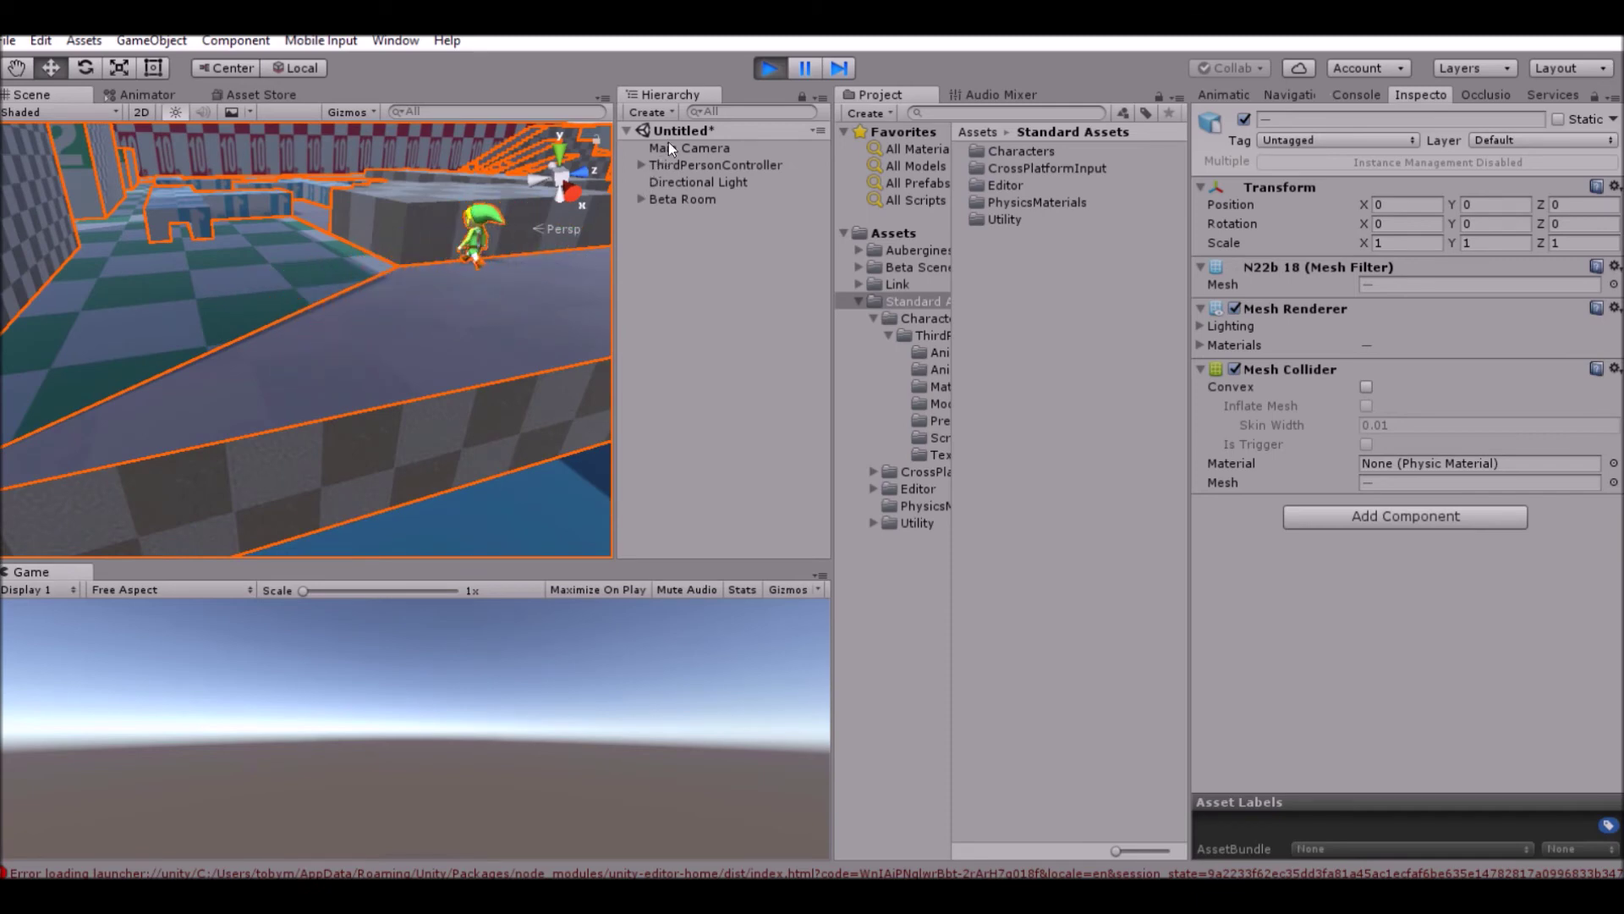
left_click(769, 68)
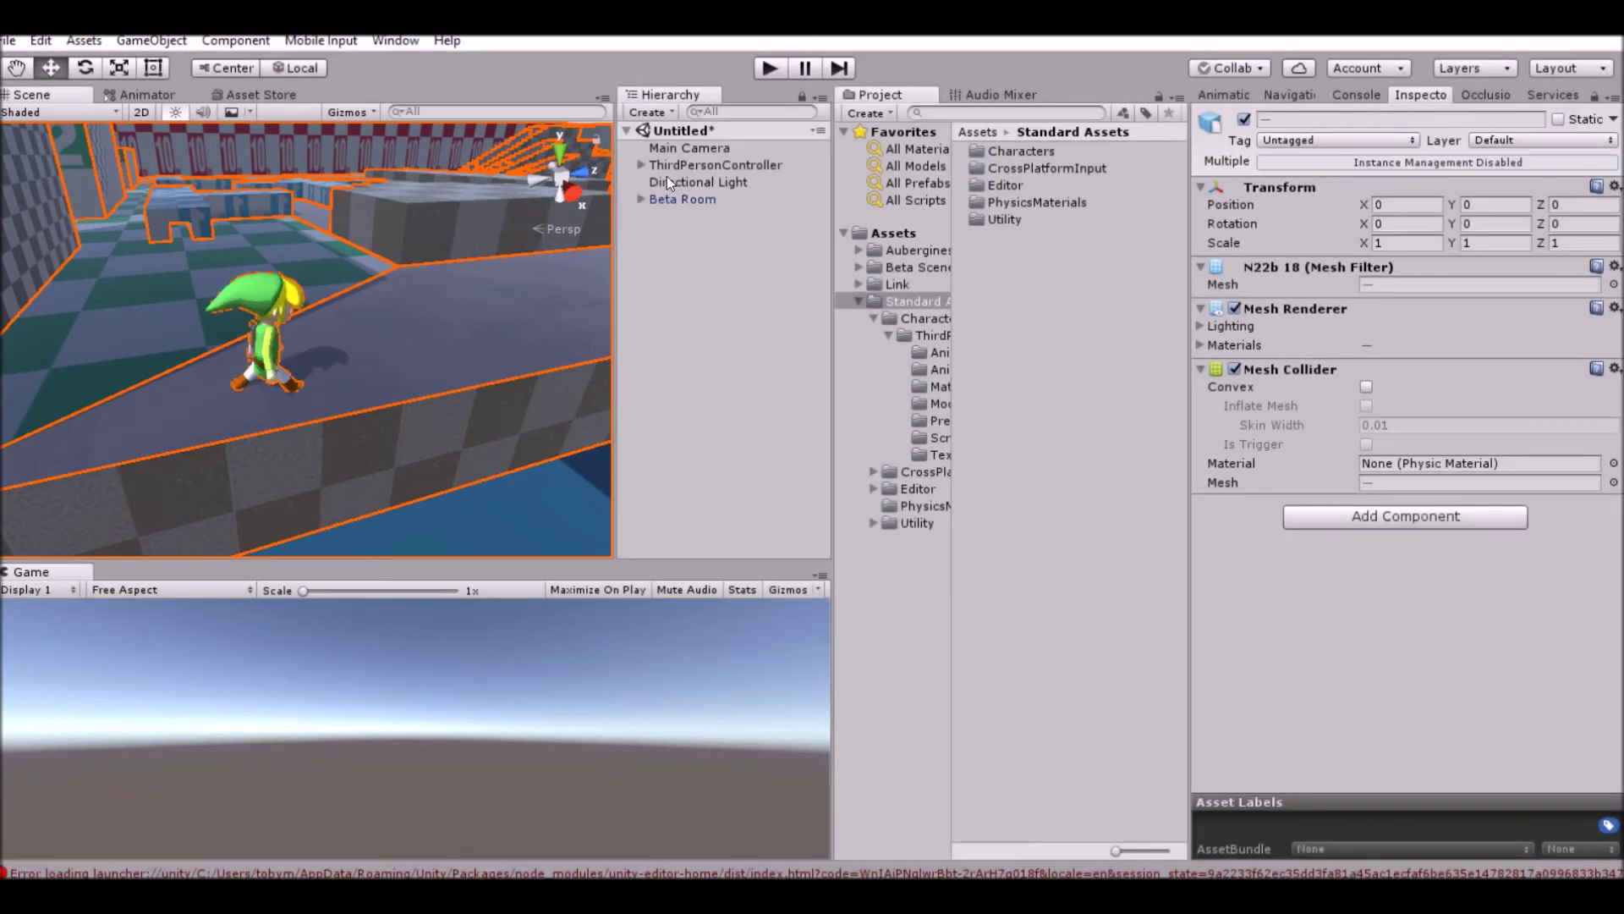
- Delete the Armature and all rdmobj meshes from ThirdPersonController
left_click(711, 199)
left_click(708, 166)
scroll(1261, 430, "down", 5)
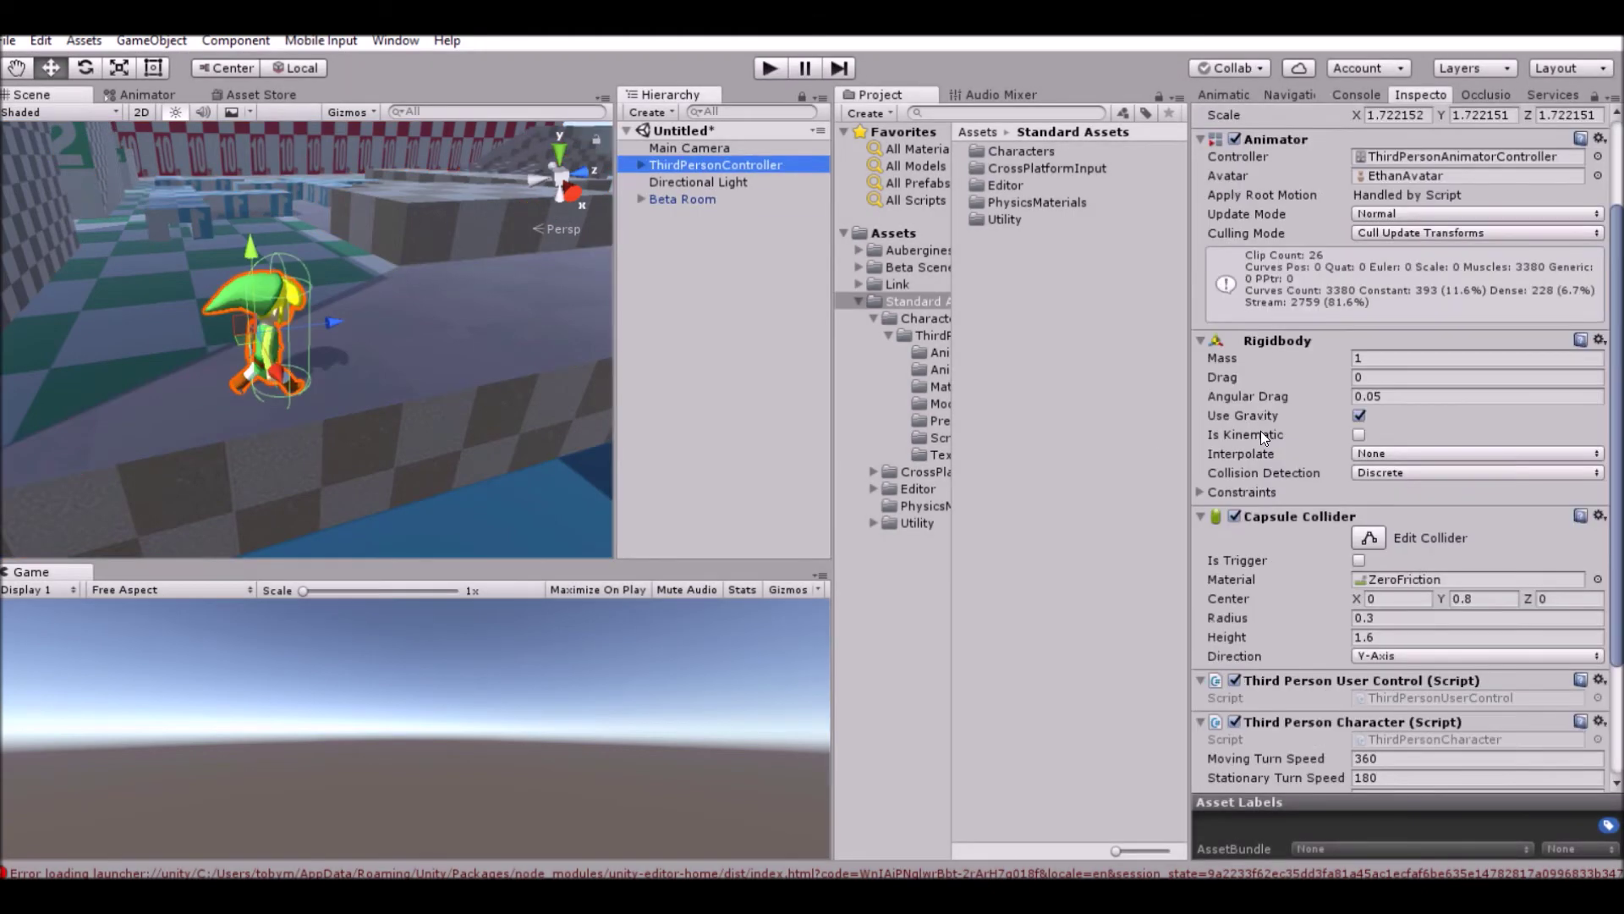
left_click(641, 165)
left_click(692, 182)
left_click(707, 506, "shift")
right_click(704, 477)
left_click(753, 595)
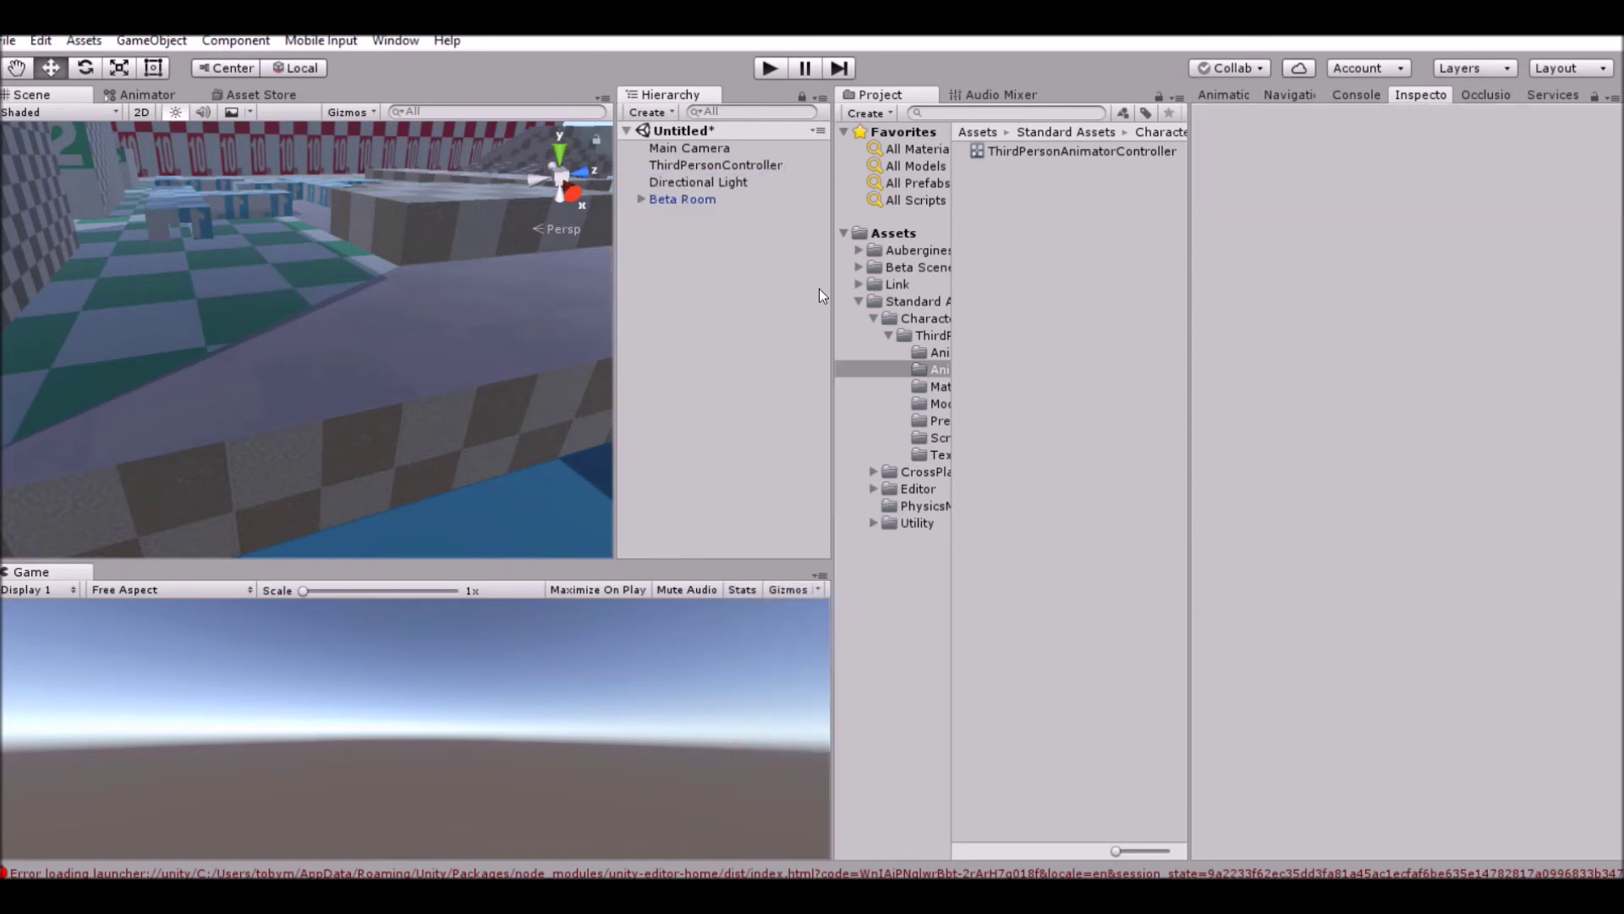
- Add a fresh Link model from the Assets/Link folder to the scene as a top-level object
left_click(930, 335)
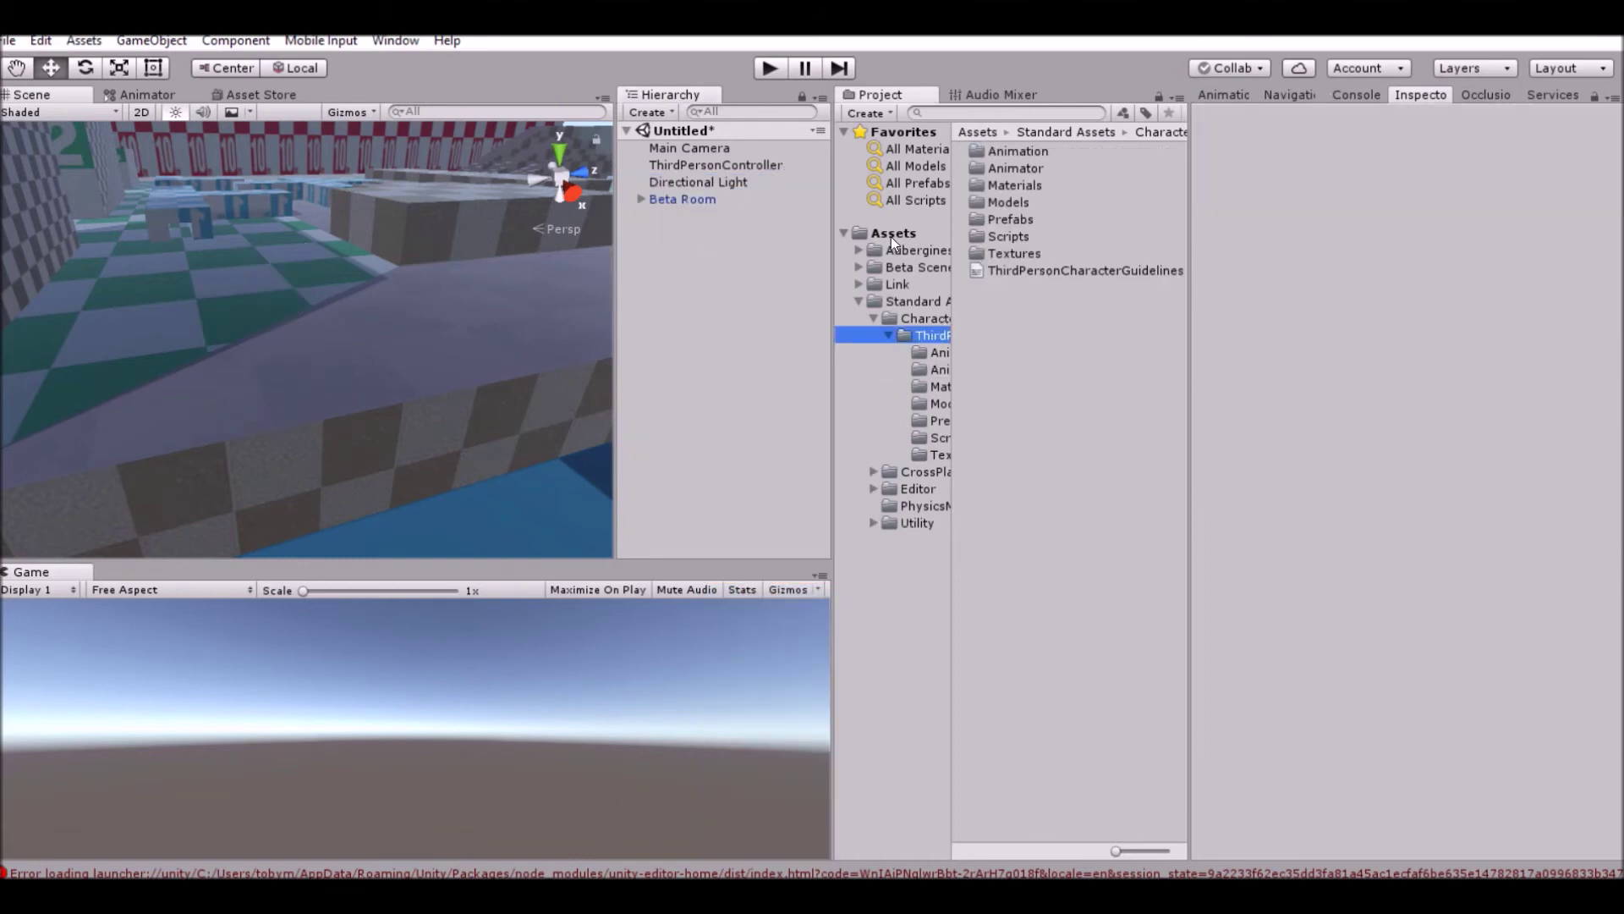
left_click(899, 267)
left_click(900, 281)
left_click(897, 232)
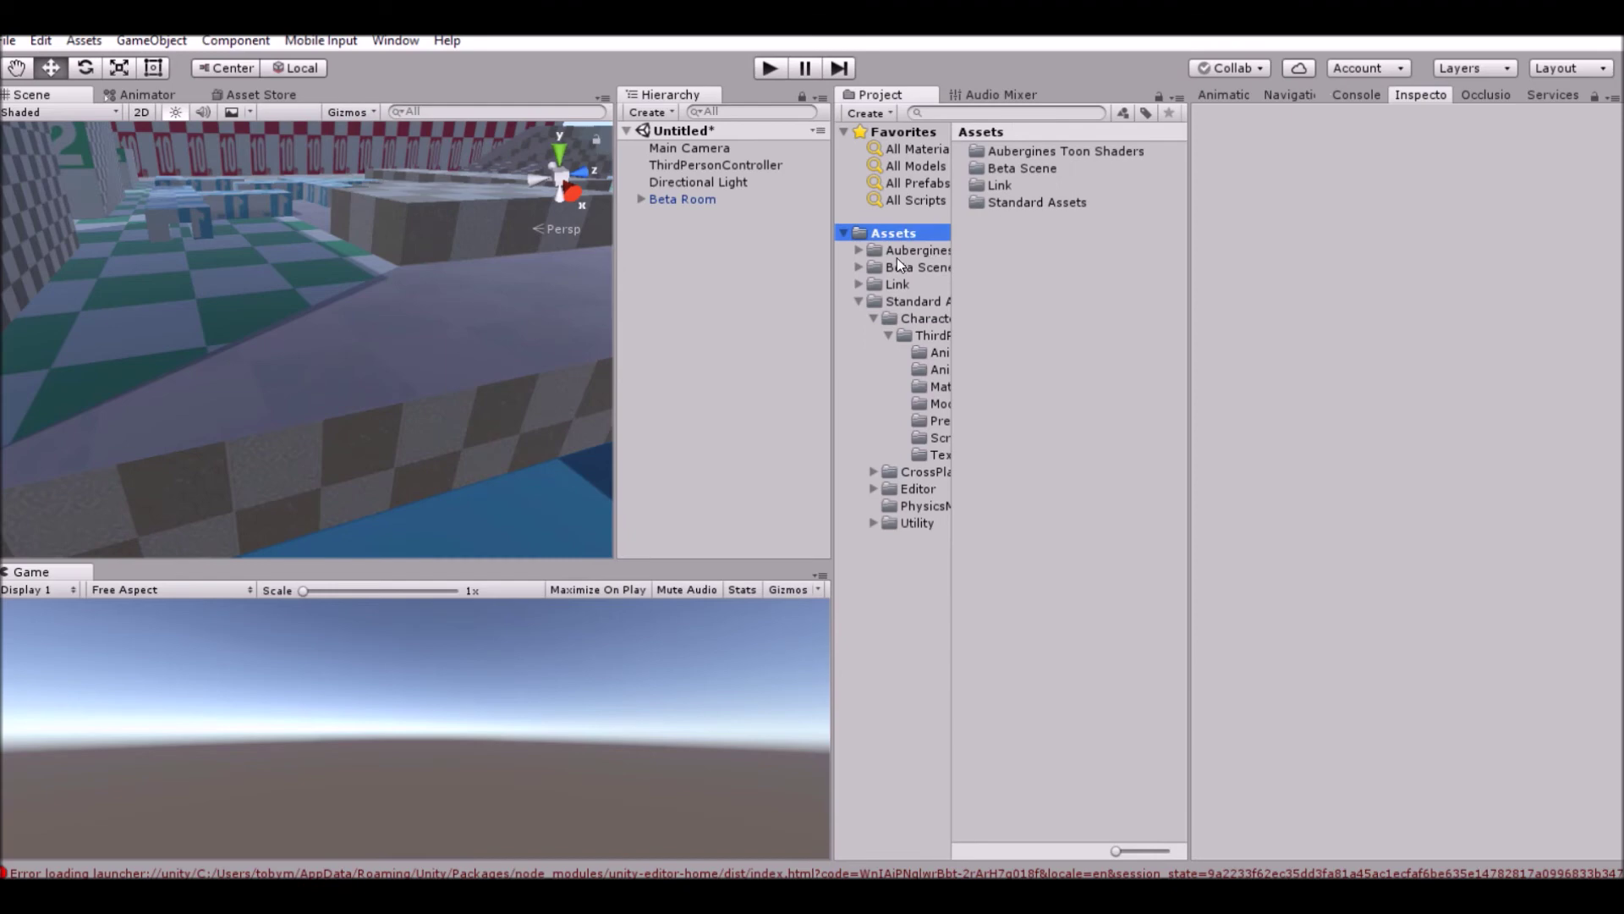
left_click(897, 283)
left_click_drag(1000, 202, 715, 281)
- Focus the scene view on ThirdPersonController and move the new Link object to that view
double_click(672, 201)
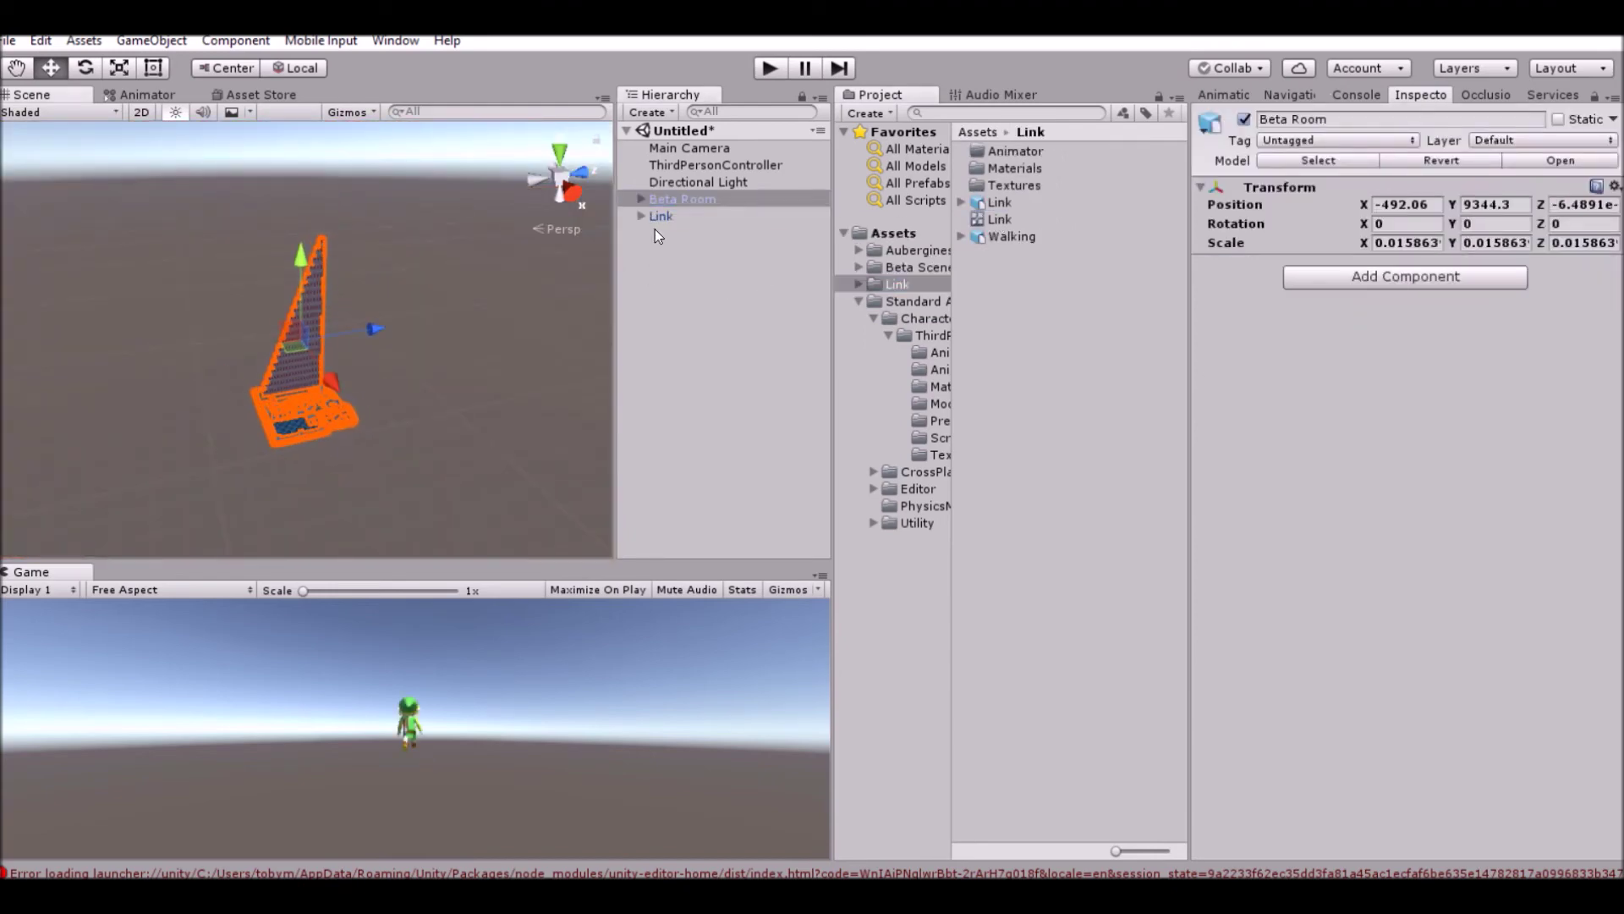
double_click(681, 168)
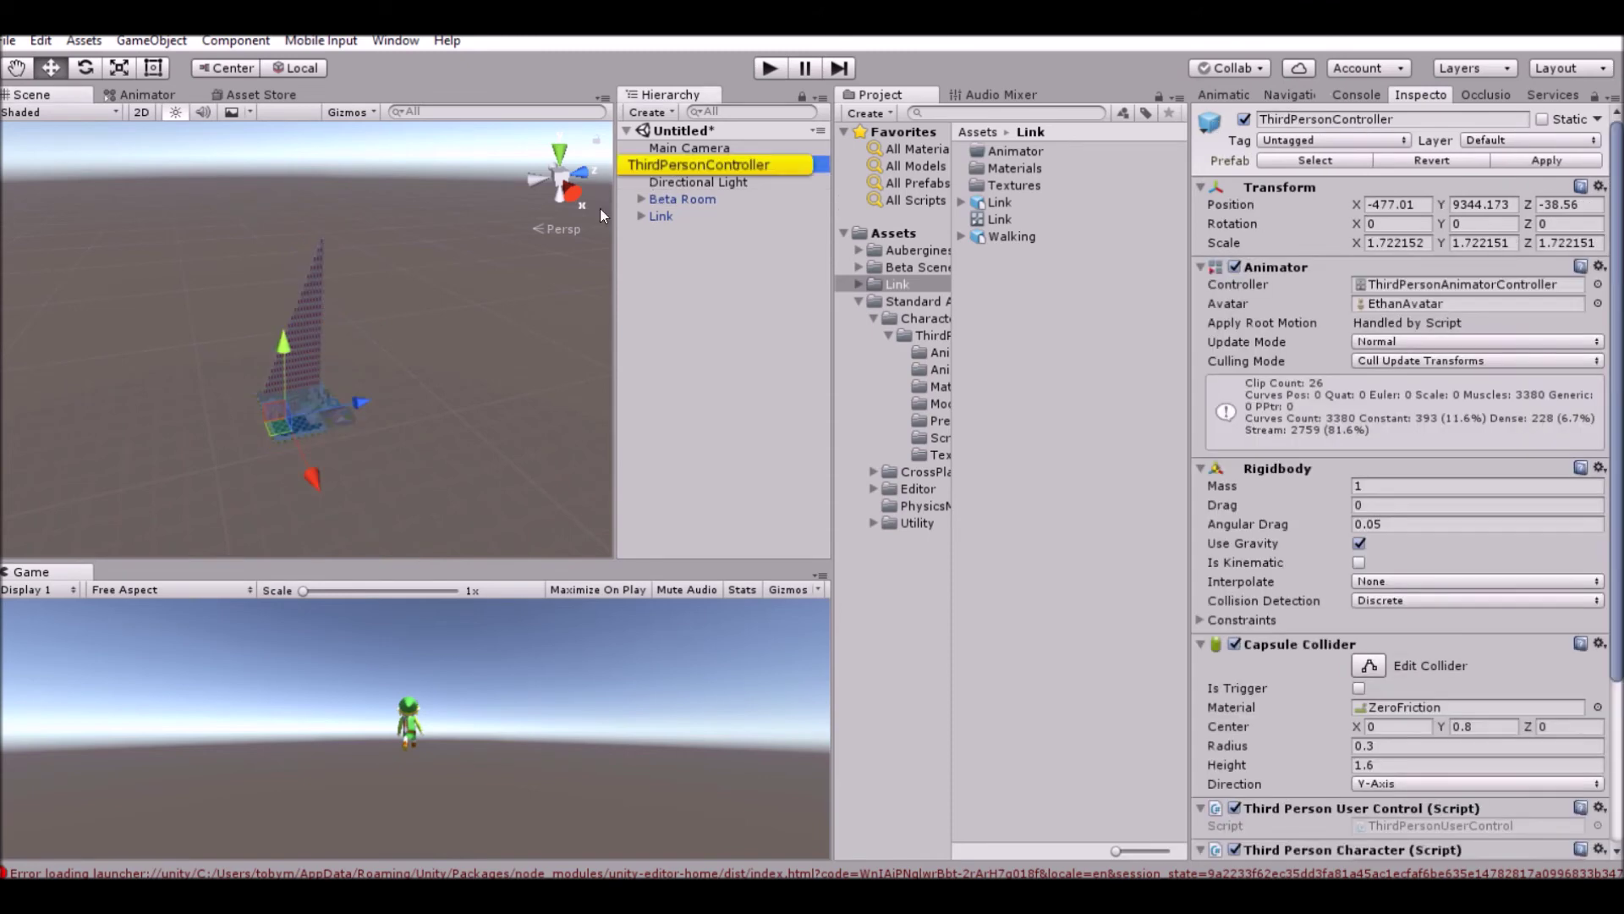
left_click(675, 216)
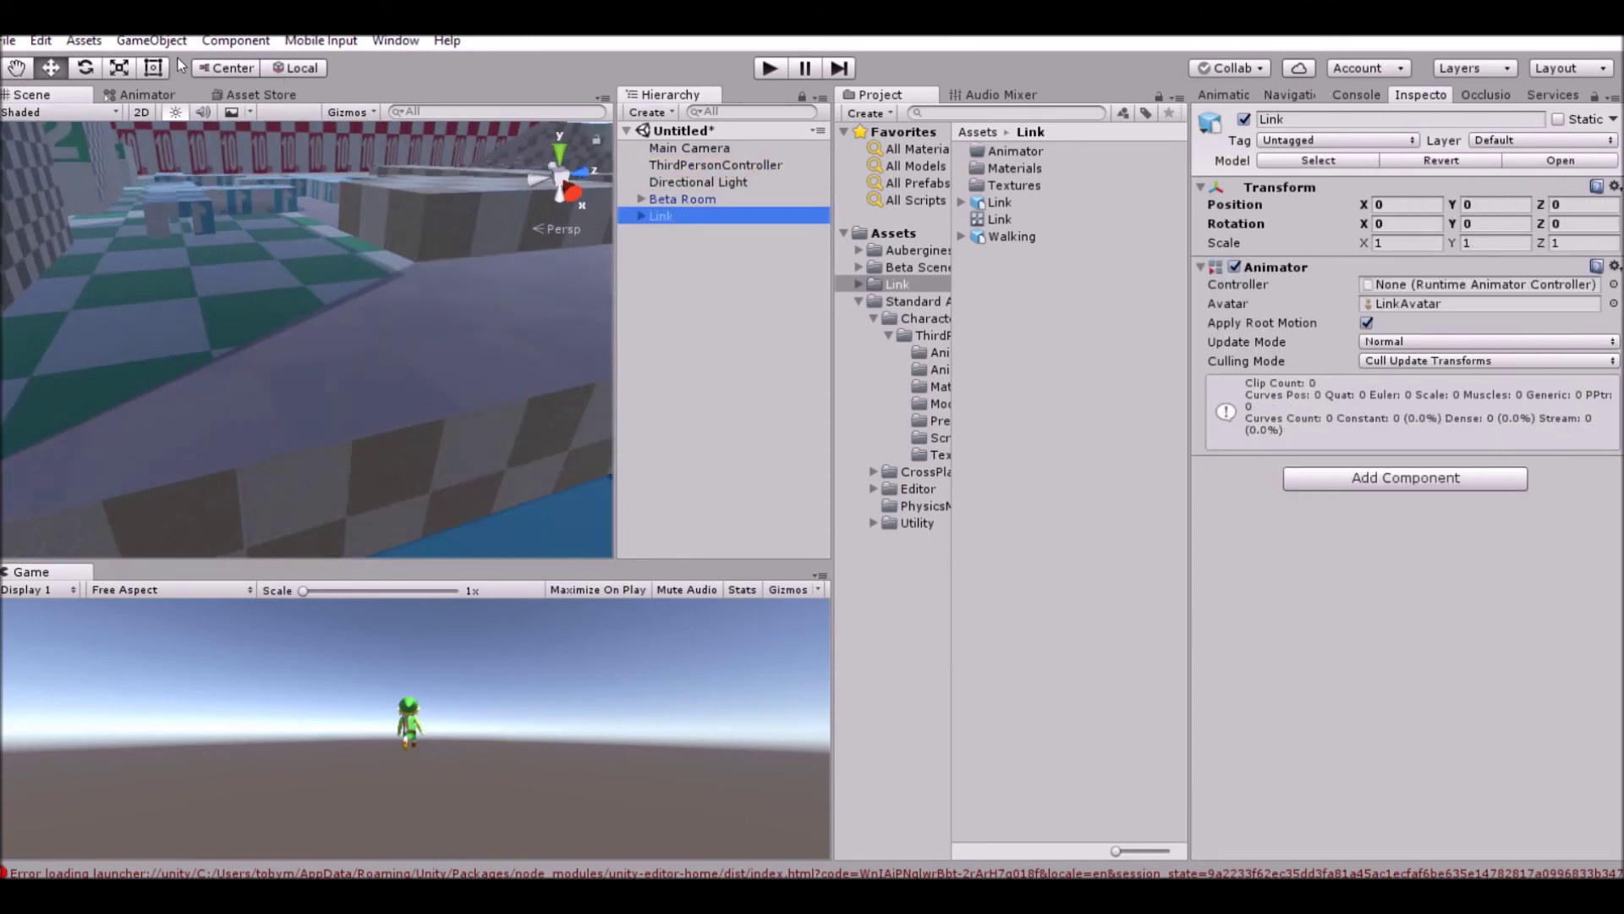
left_click(152, 41)
left_click(110, 484)
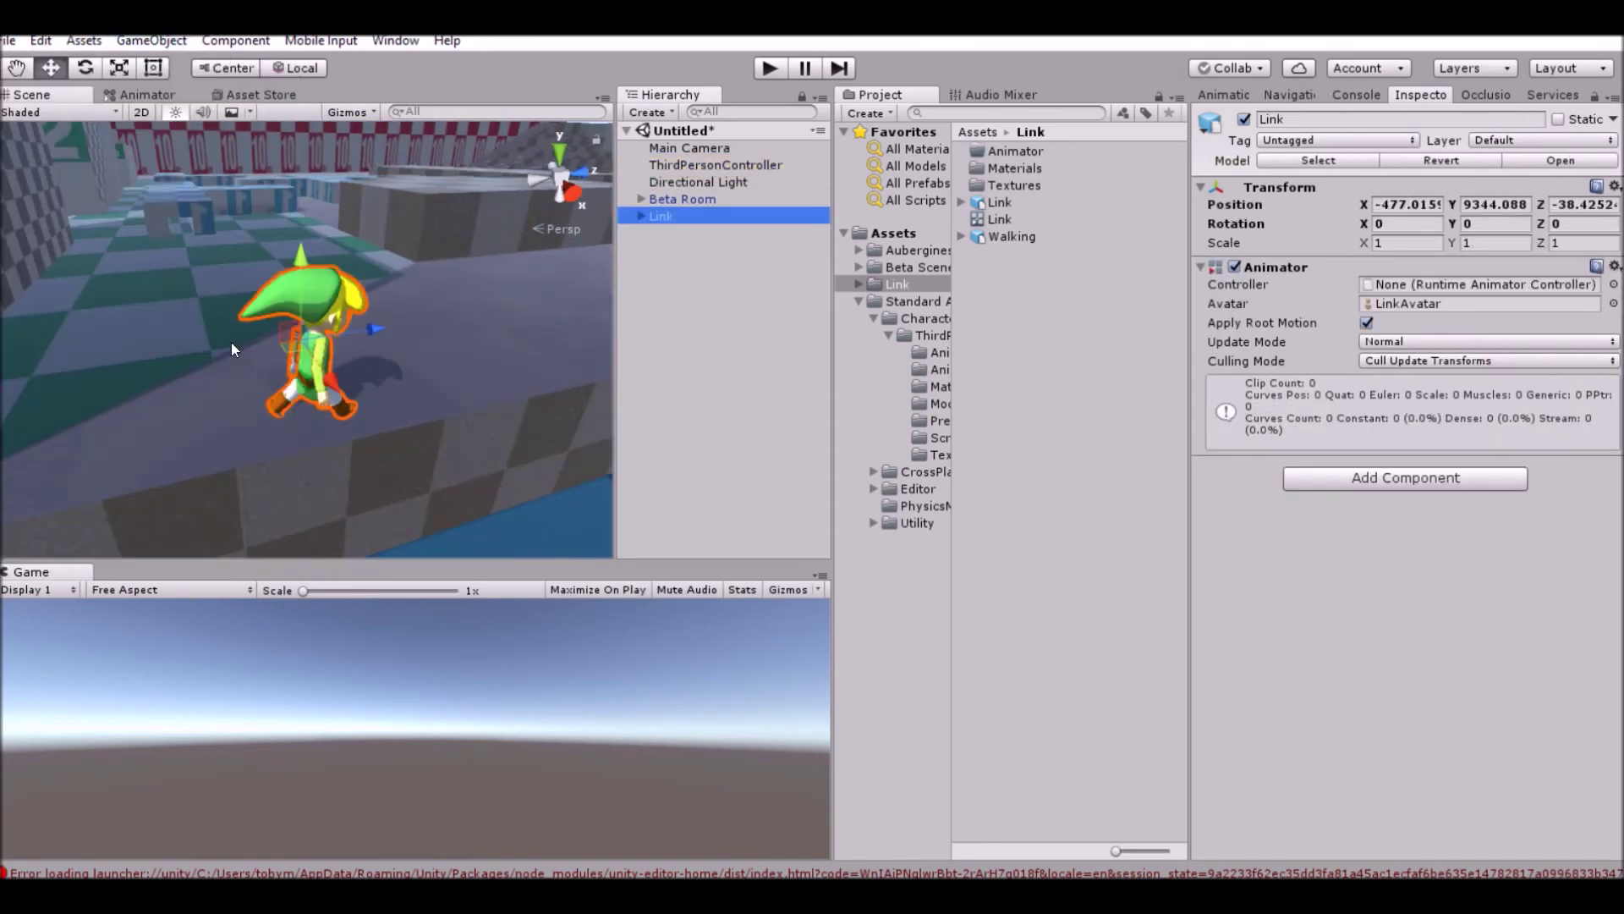
- Look at Link from behind and play-test the scene with Link still separate from ThirdPersonController, and stop it
right_click_drag(335, 307, 591, 277, "alt")
left_click_drag(592, 278, 626, 276, "alt")
left_click(767, 71)
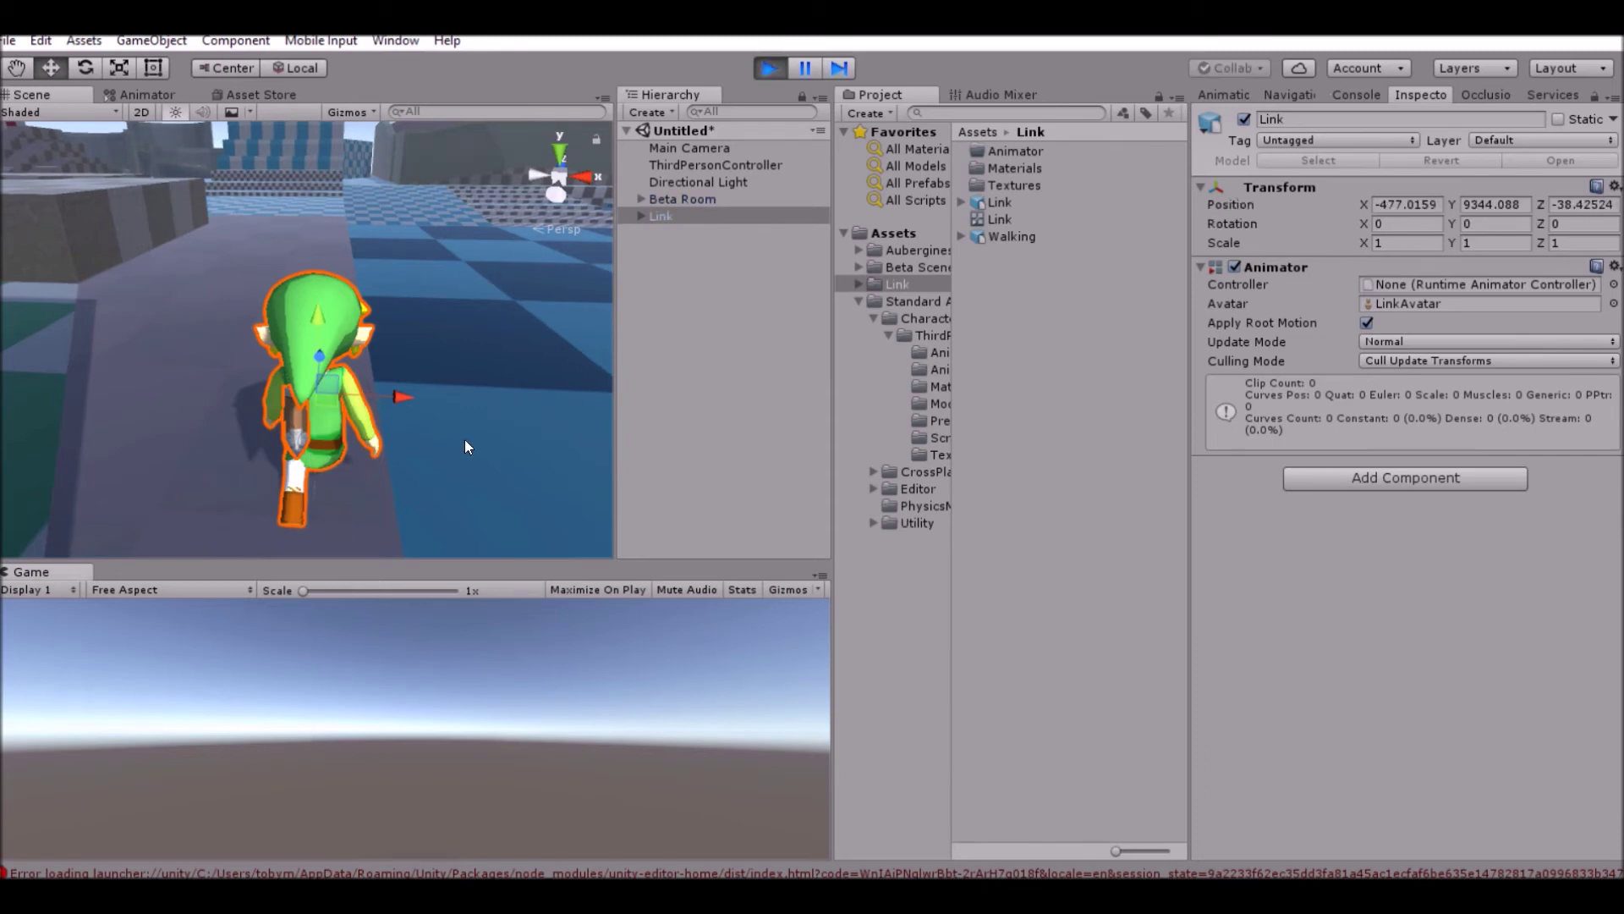
left_click(766, 68)
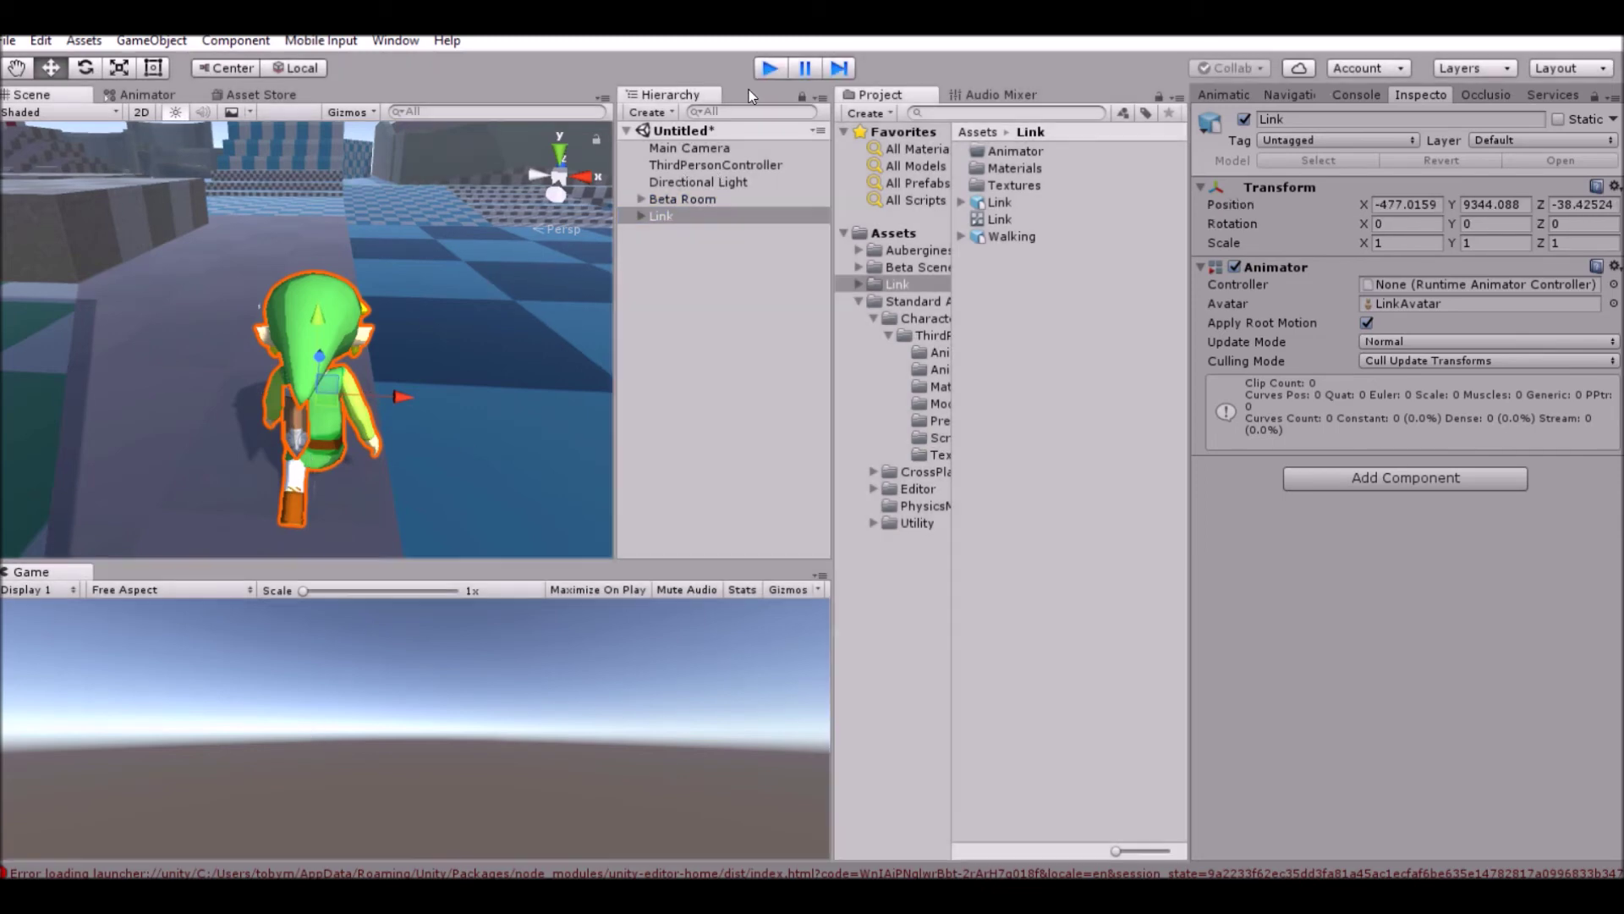
- Parent Link under ThirdPersonController and set the controller's Animator avatar to LinkAvatar
left_click_drag(654, 216, 711, 165)
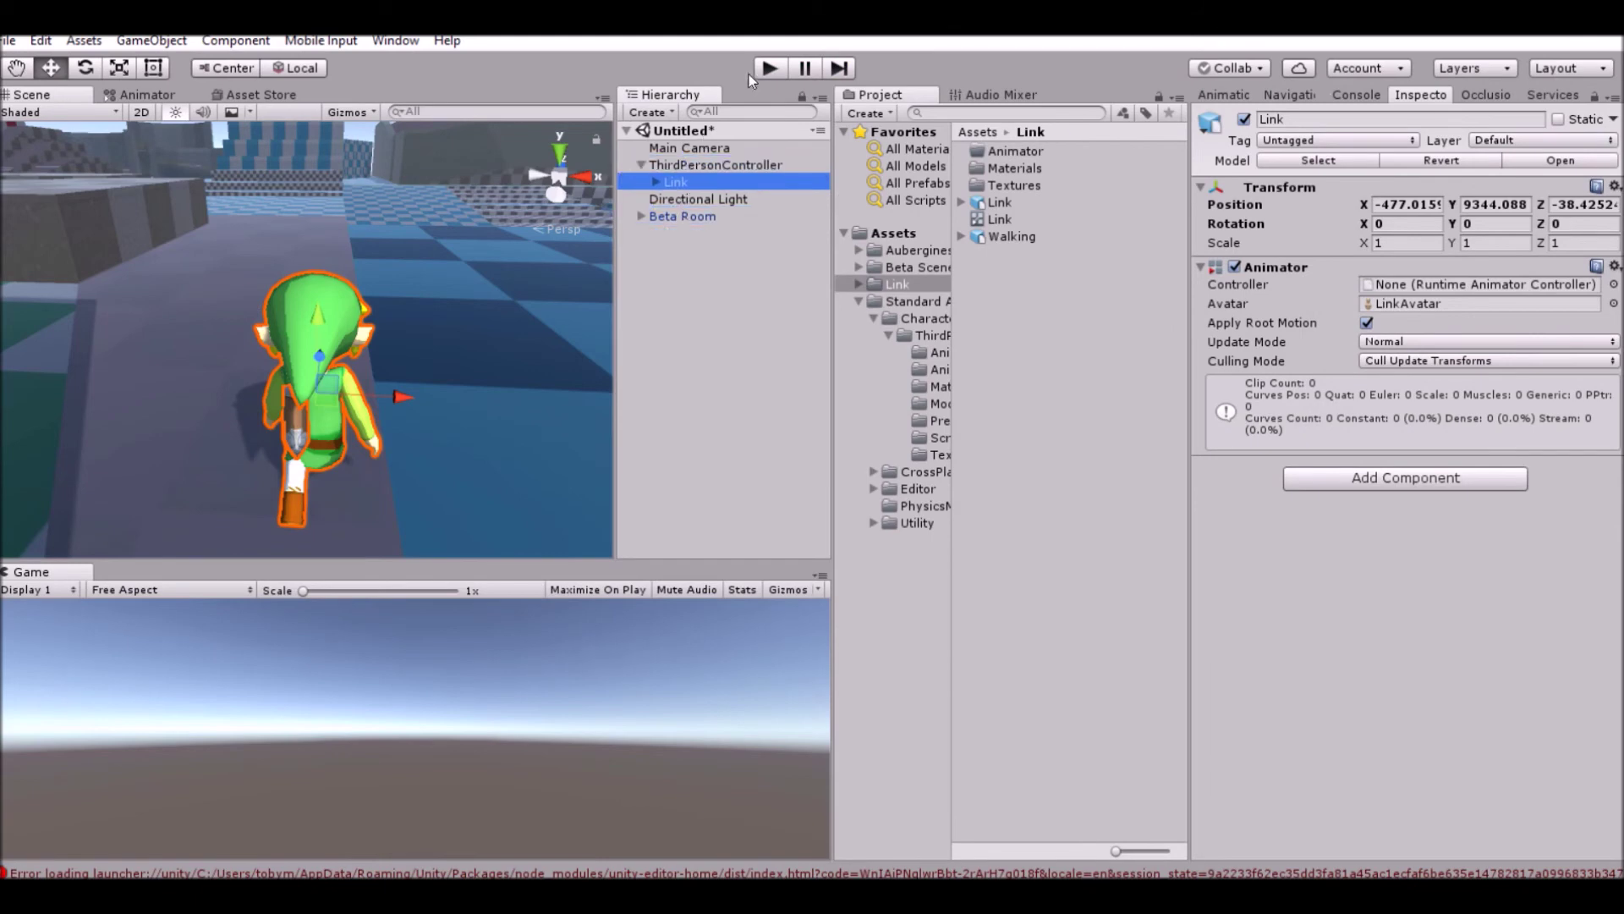
left_click(1598, 303)
left_click_drag(1032, 178, 990, 145)
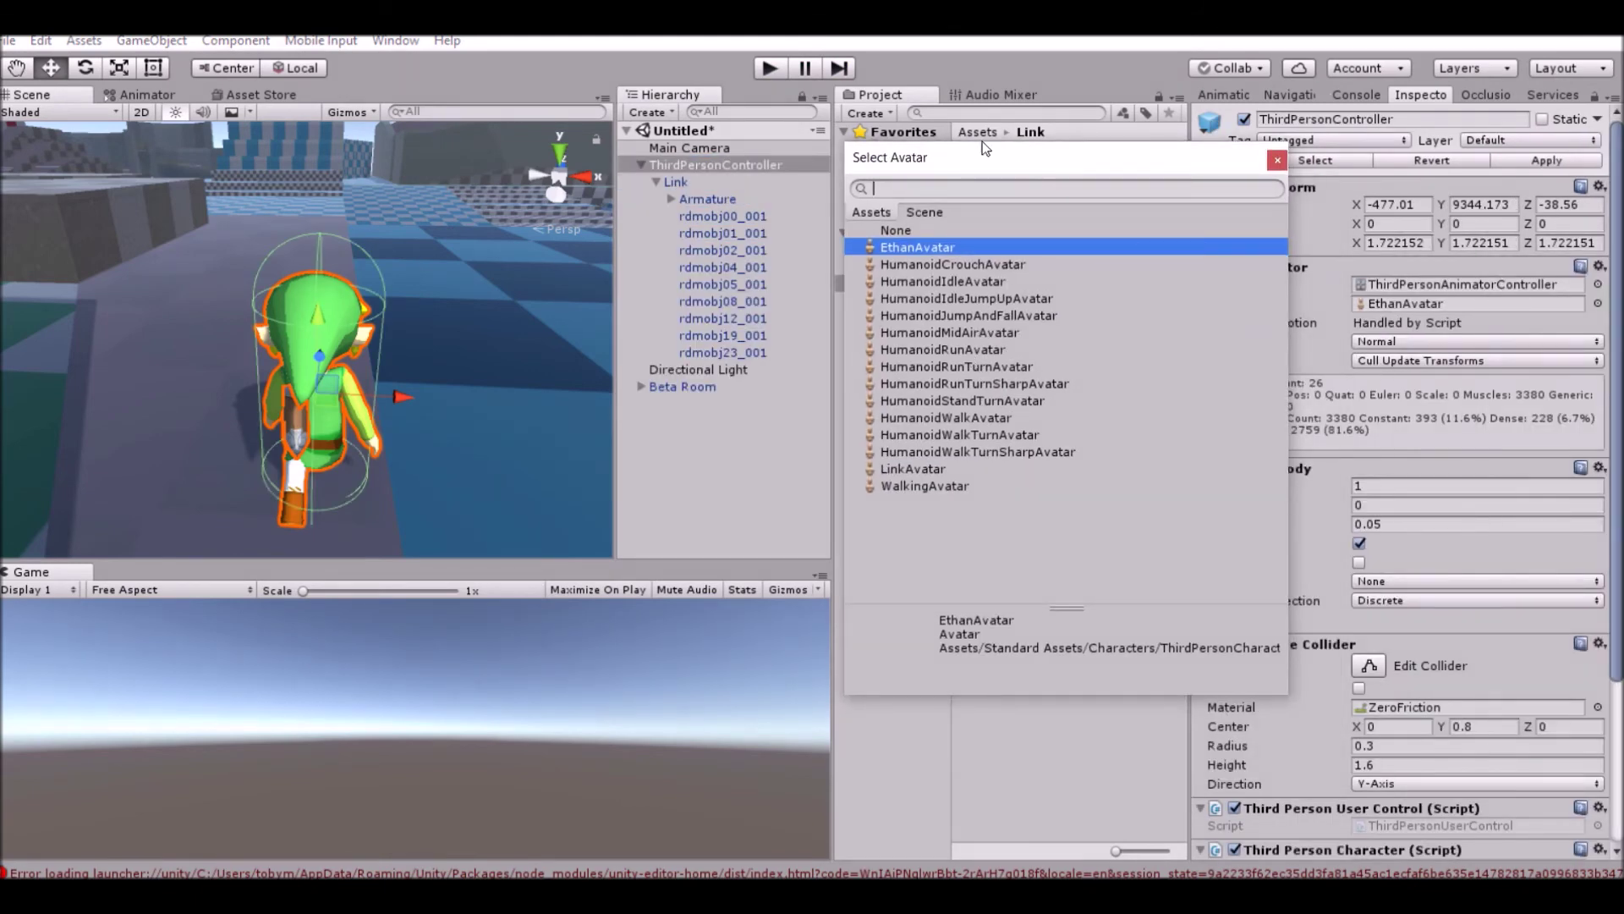
left_click_drag(977, 164, 821, 156)
double_click(744, 456)
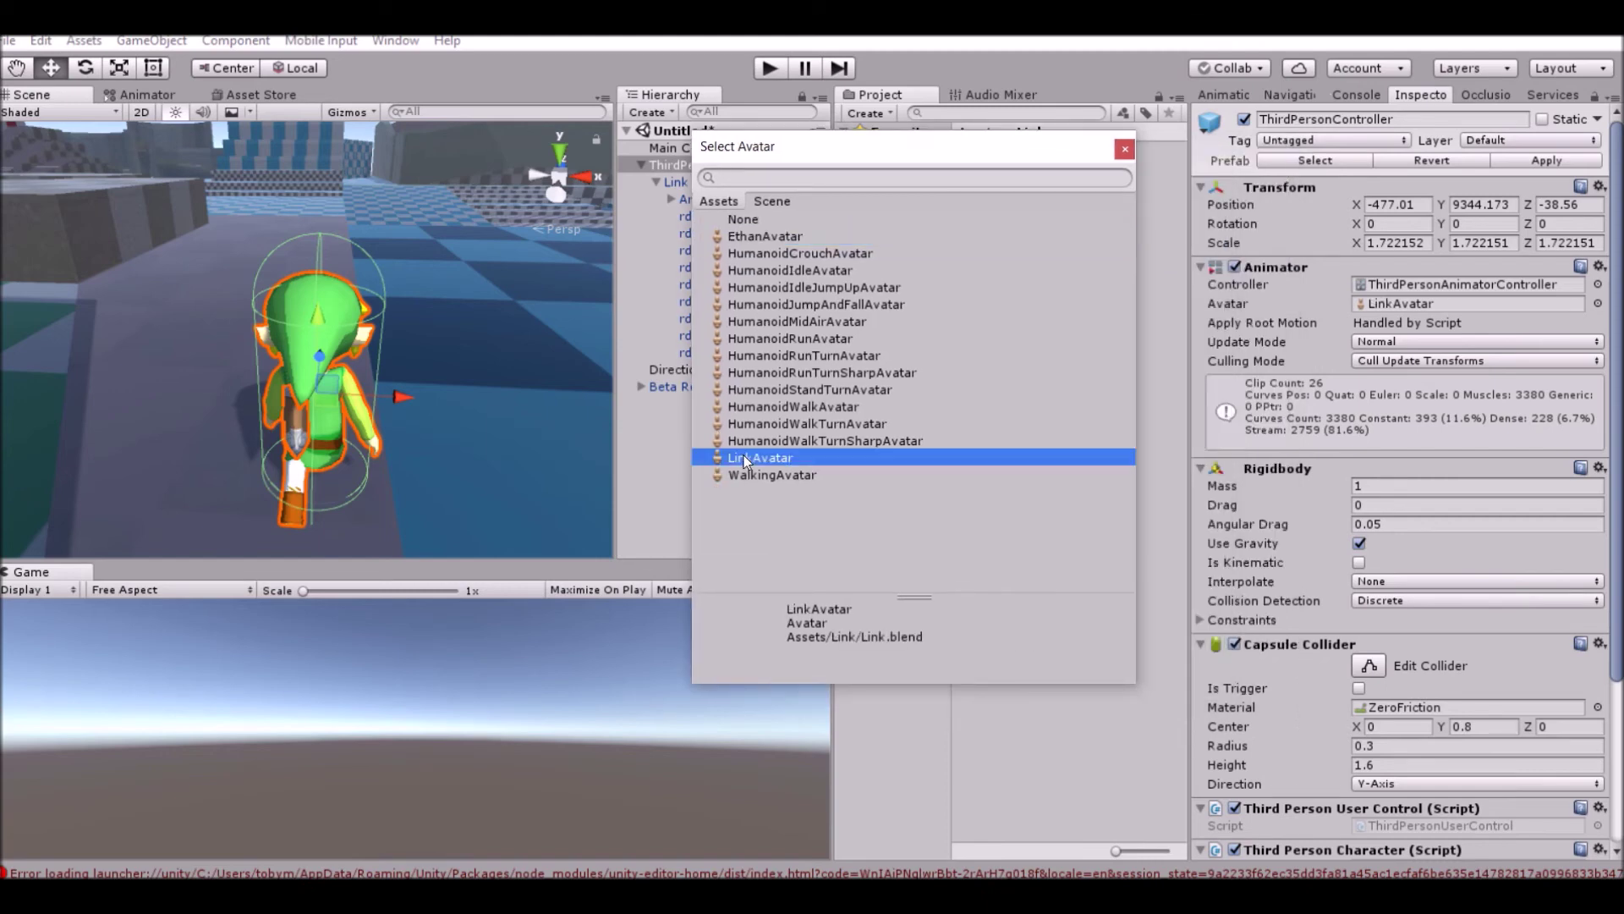
- Play-test the scene and walk Link forward along the ledge
left_click(757, 73)
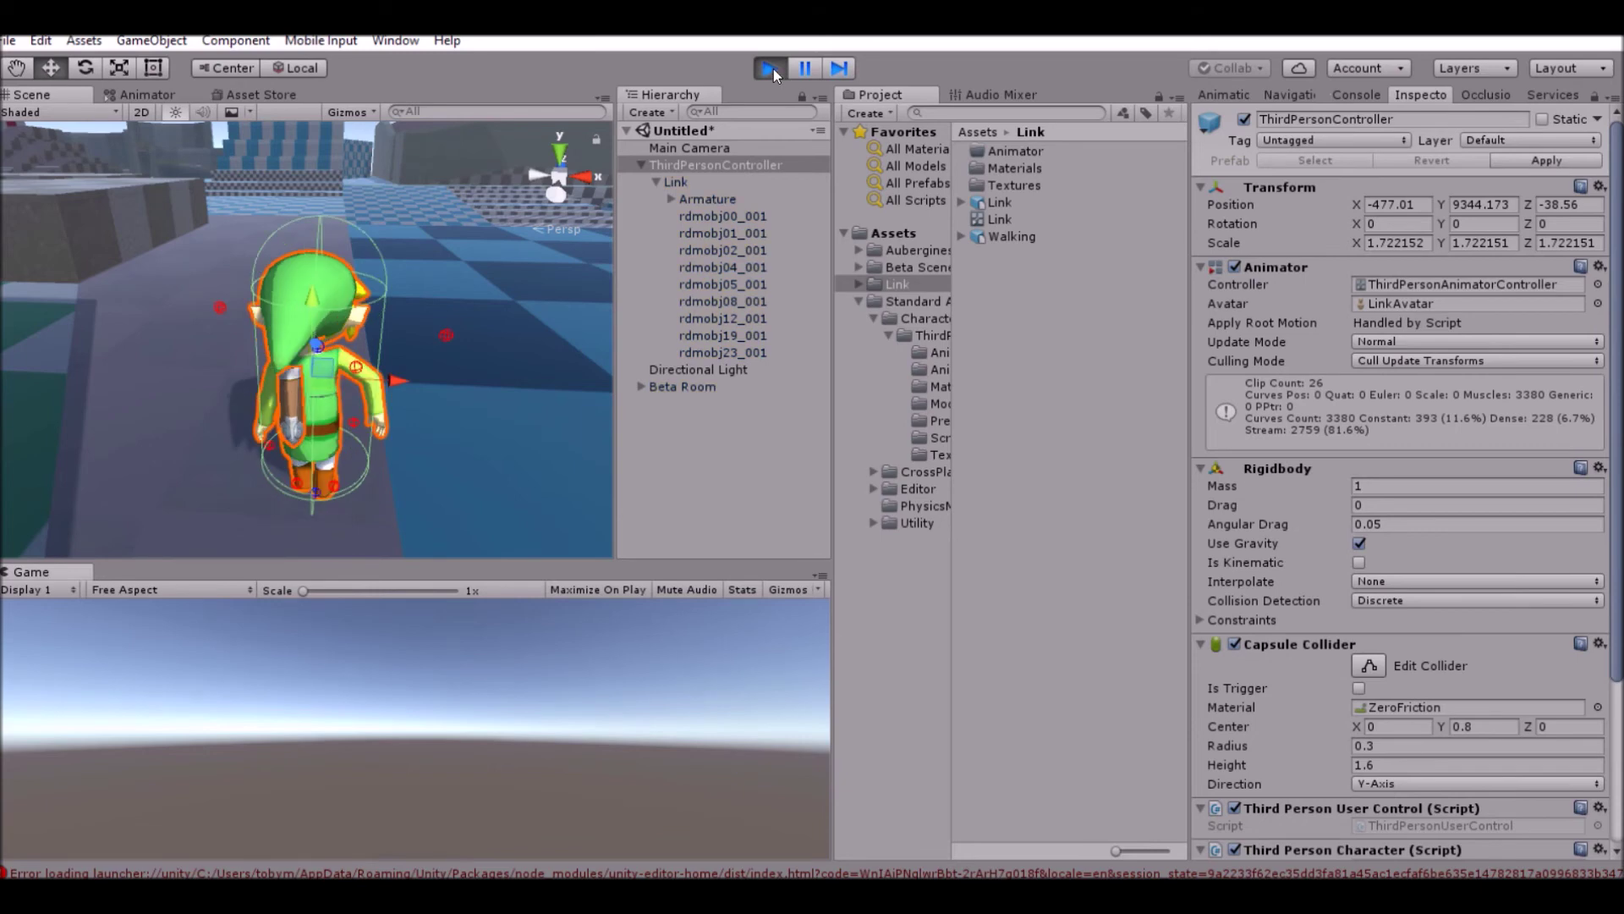
key("w")
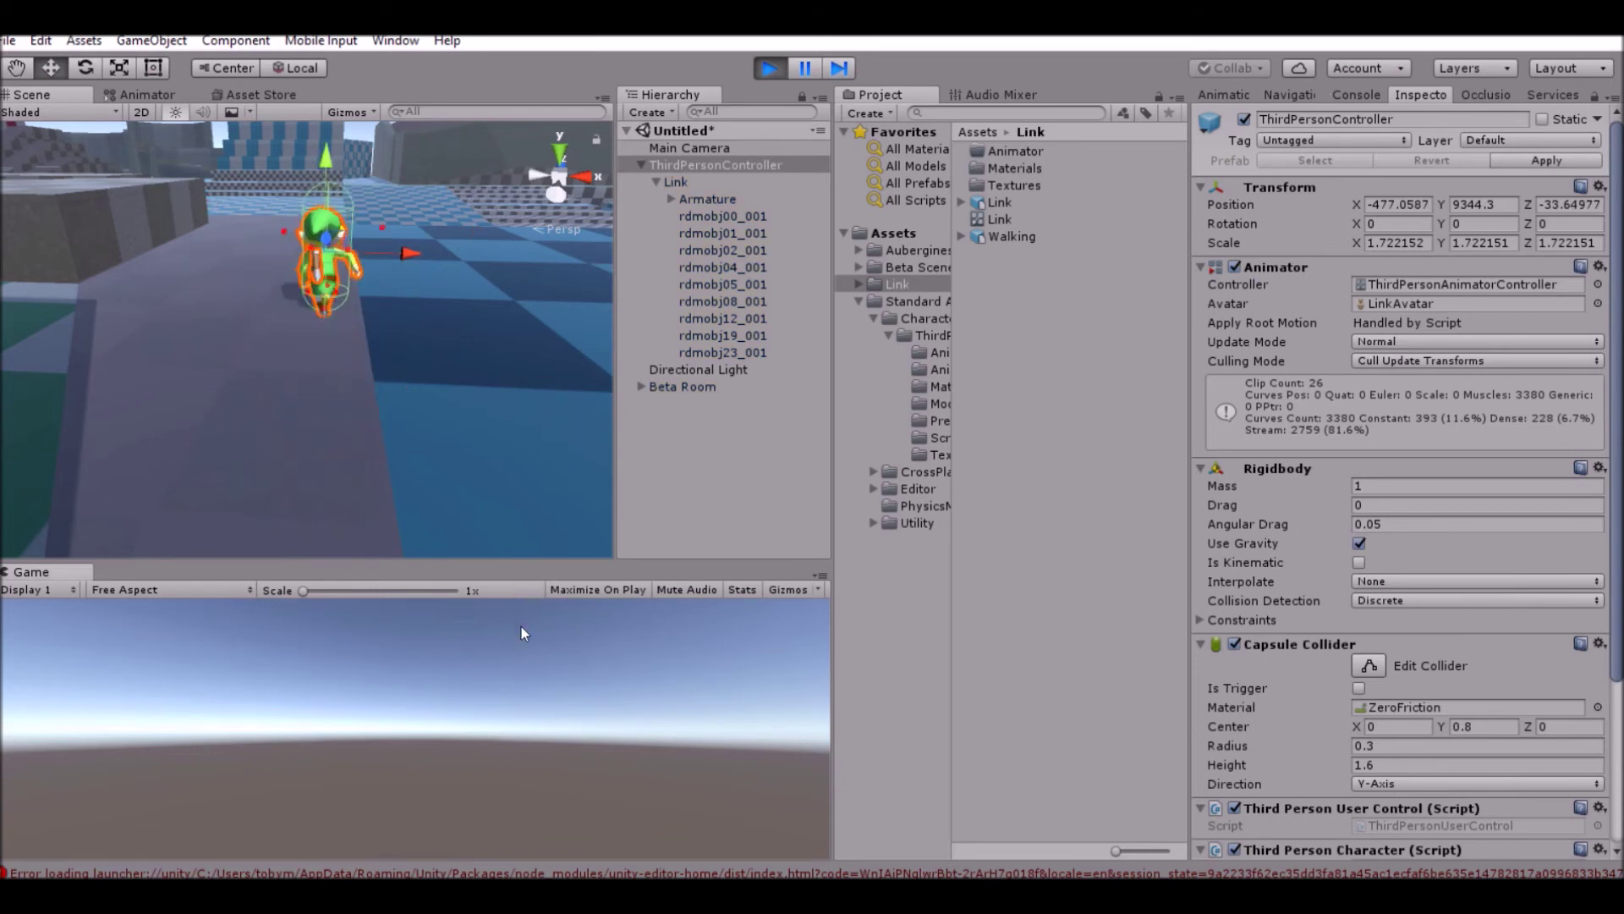
- Walk Link around the ledge in several directions while viewing him from different sides, and stop the play-test
key("s")
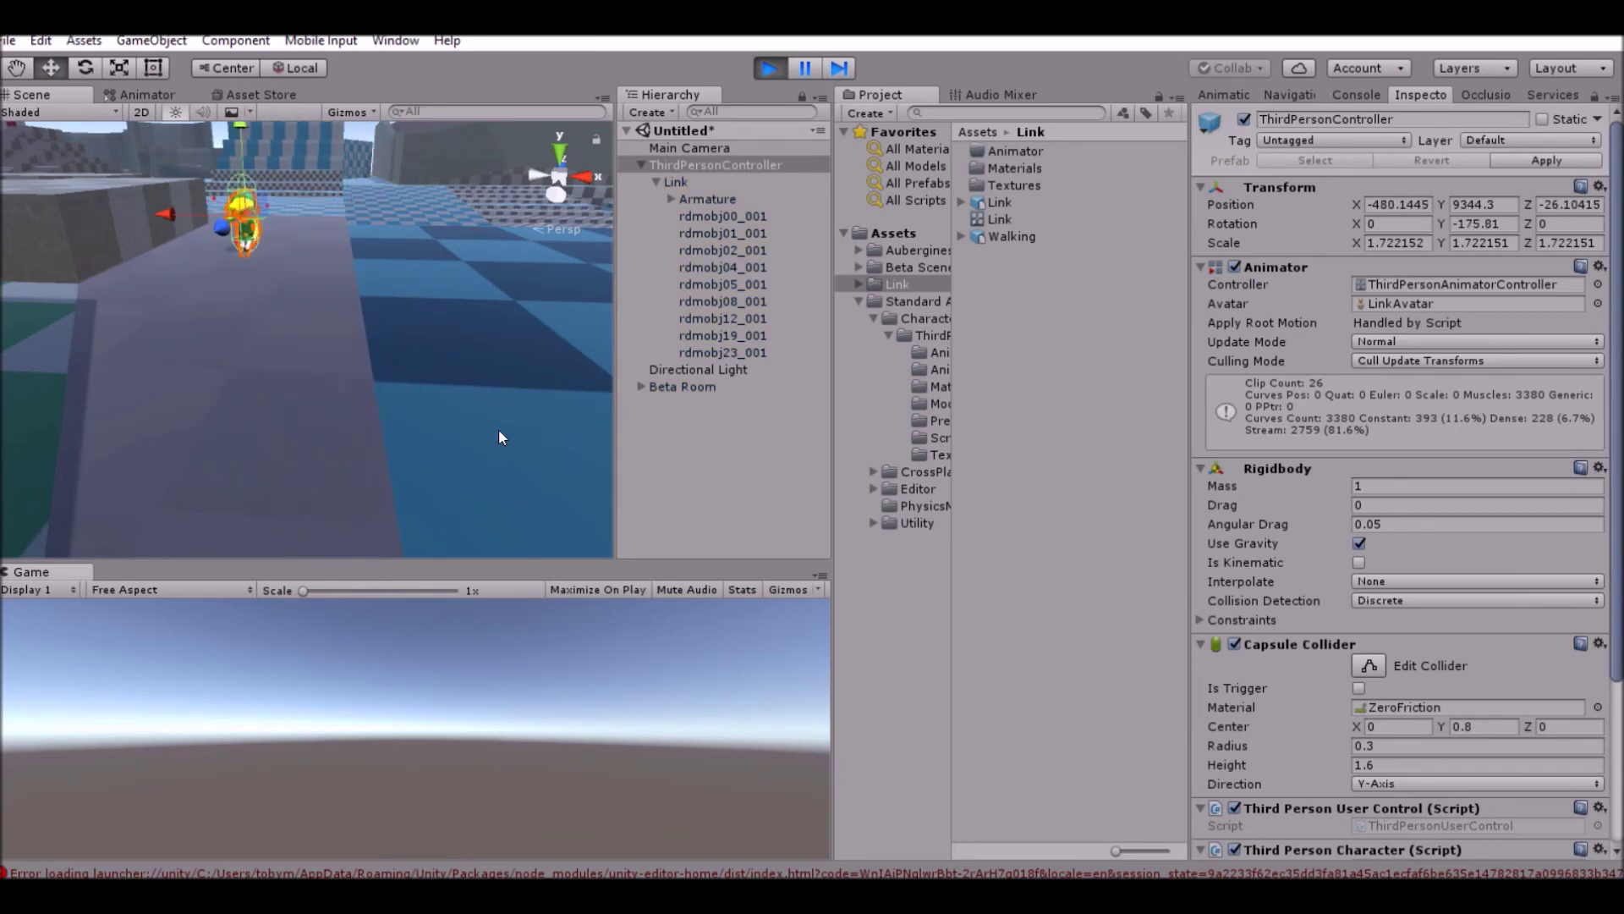
left_click_drag(413, 399, 298, 560, "alt")
left_click_drag(358, 371, 99, 389, "alt")
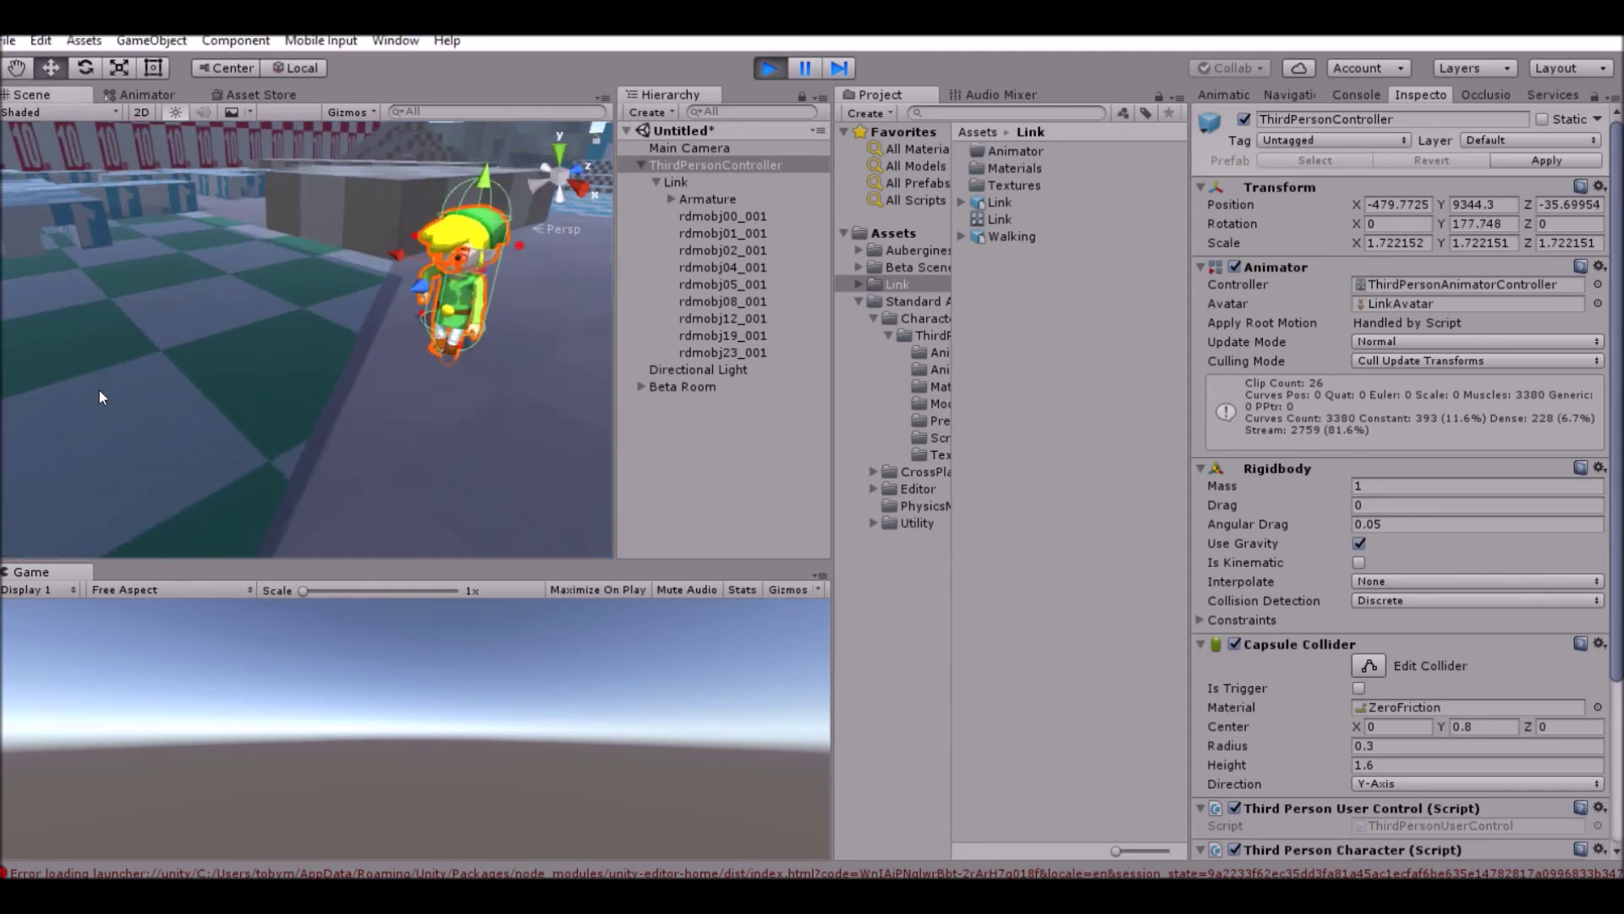
key("a")
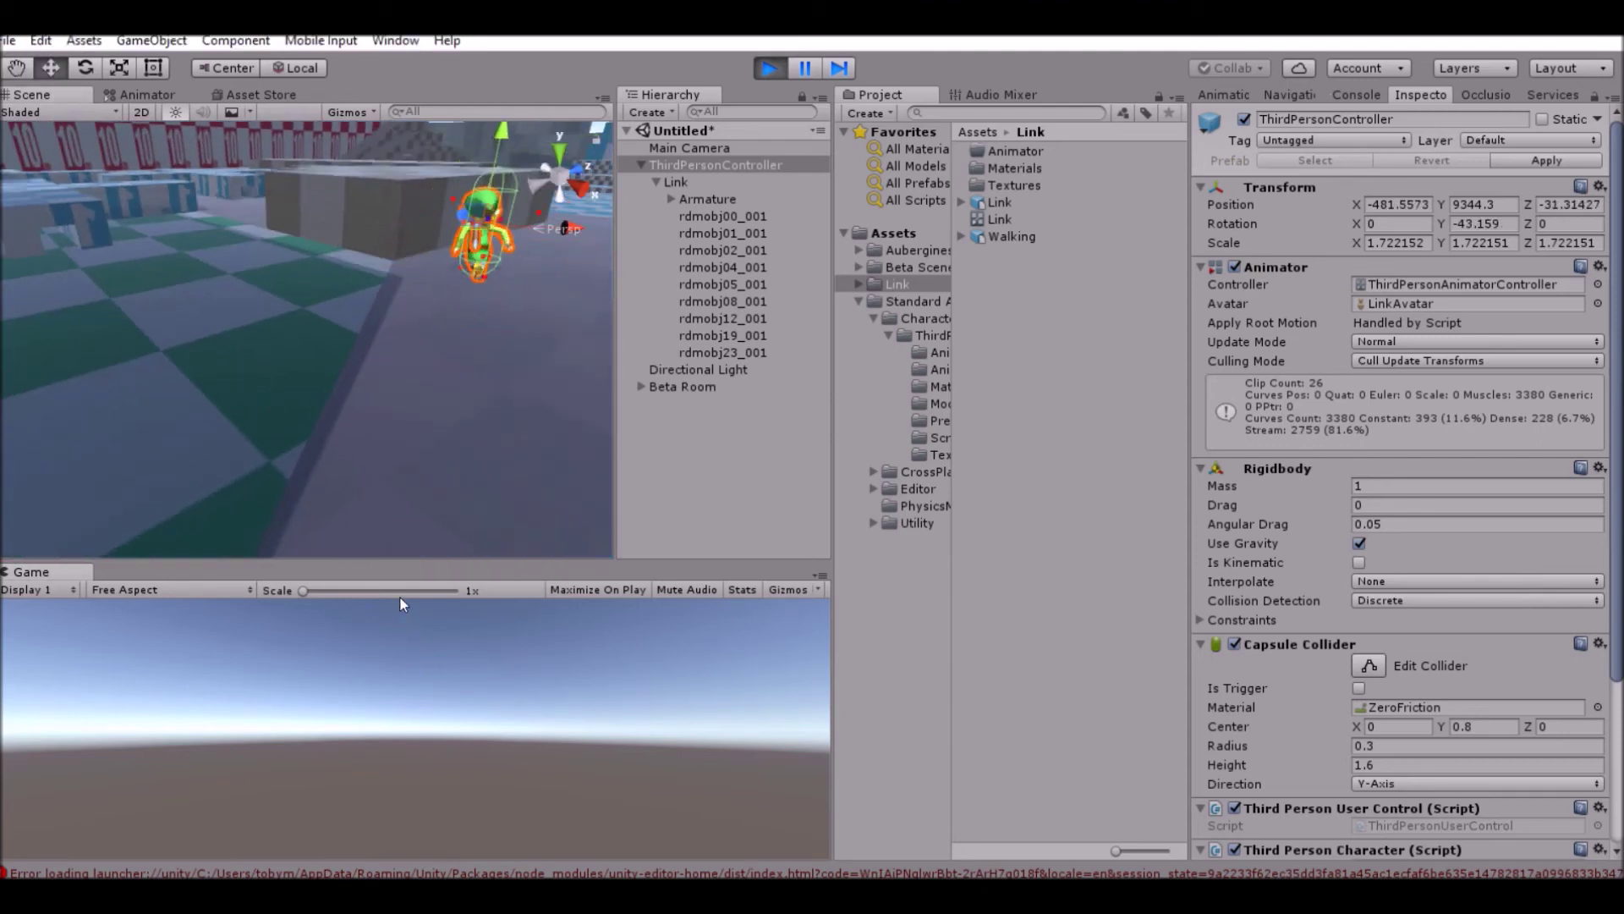
key("a")
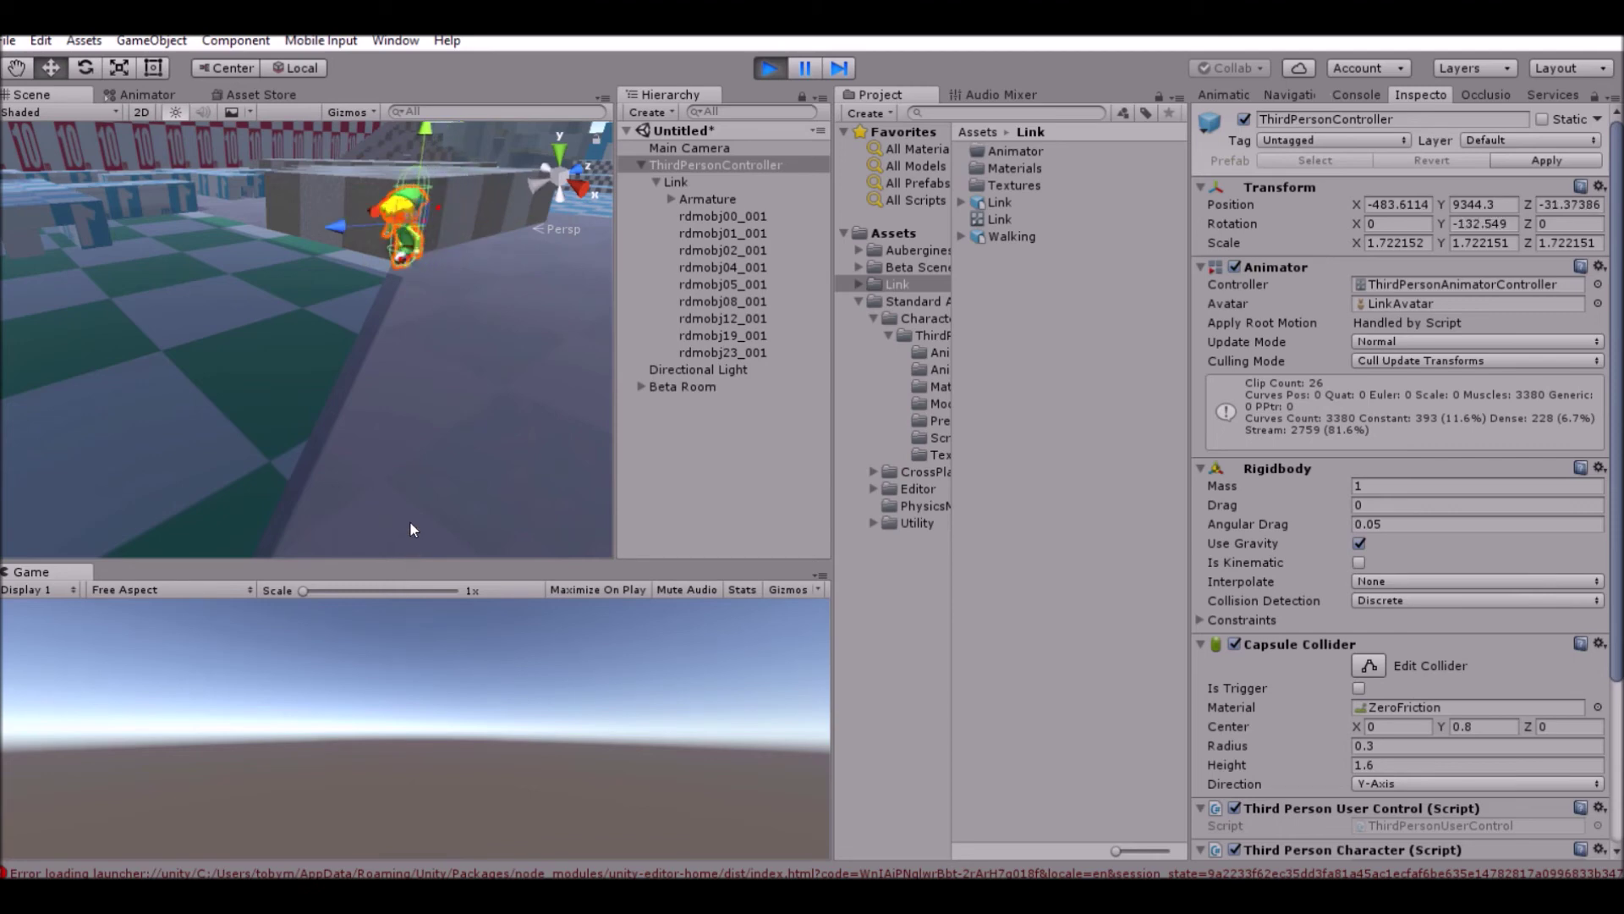
key("d")
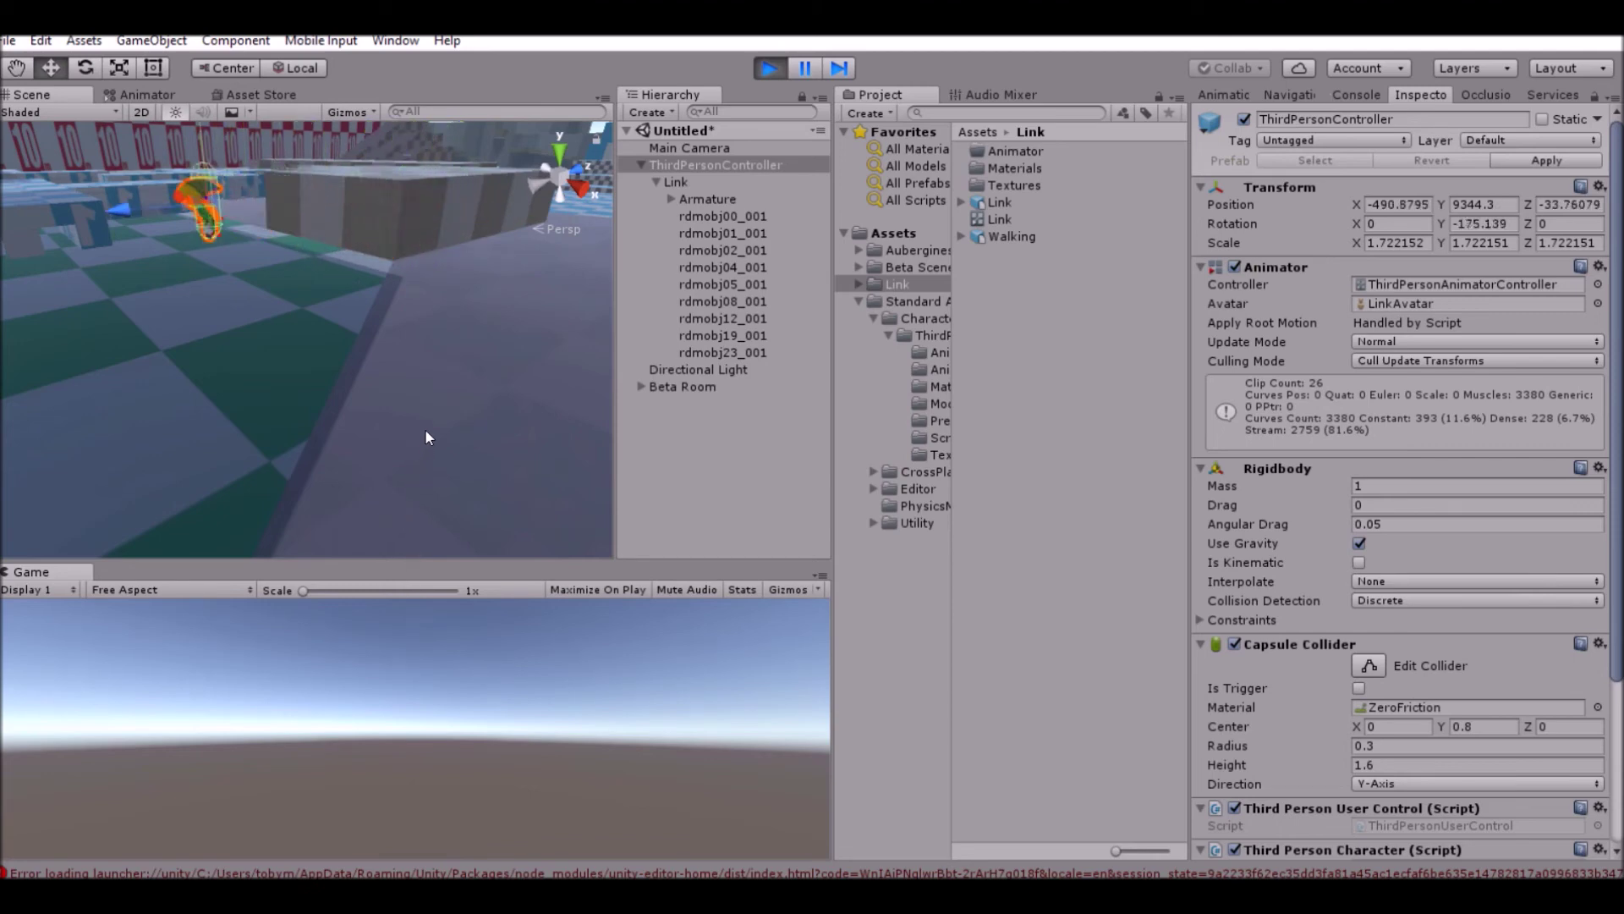
key("w")
key("a")
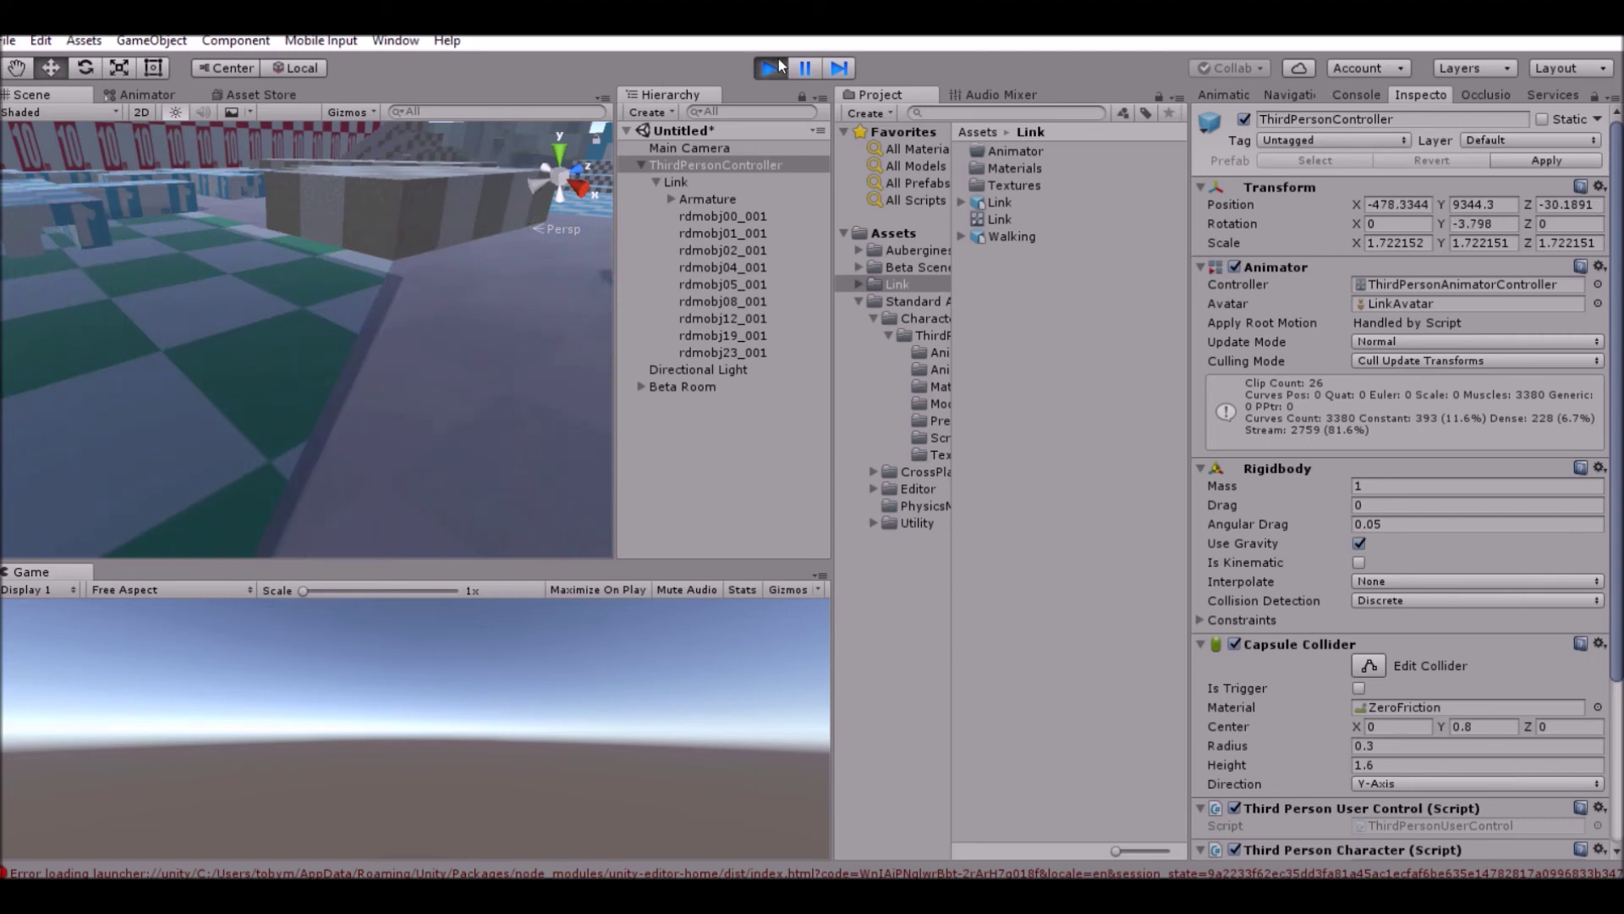
left_click(774, 67)
- Collapse ThirdPersonController in the hierarchy and import the Cameras Standard Assets package with its preselected files
left_click(648, 160)
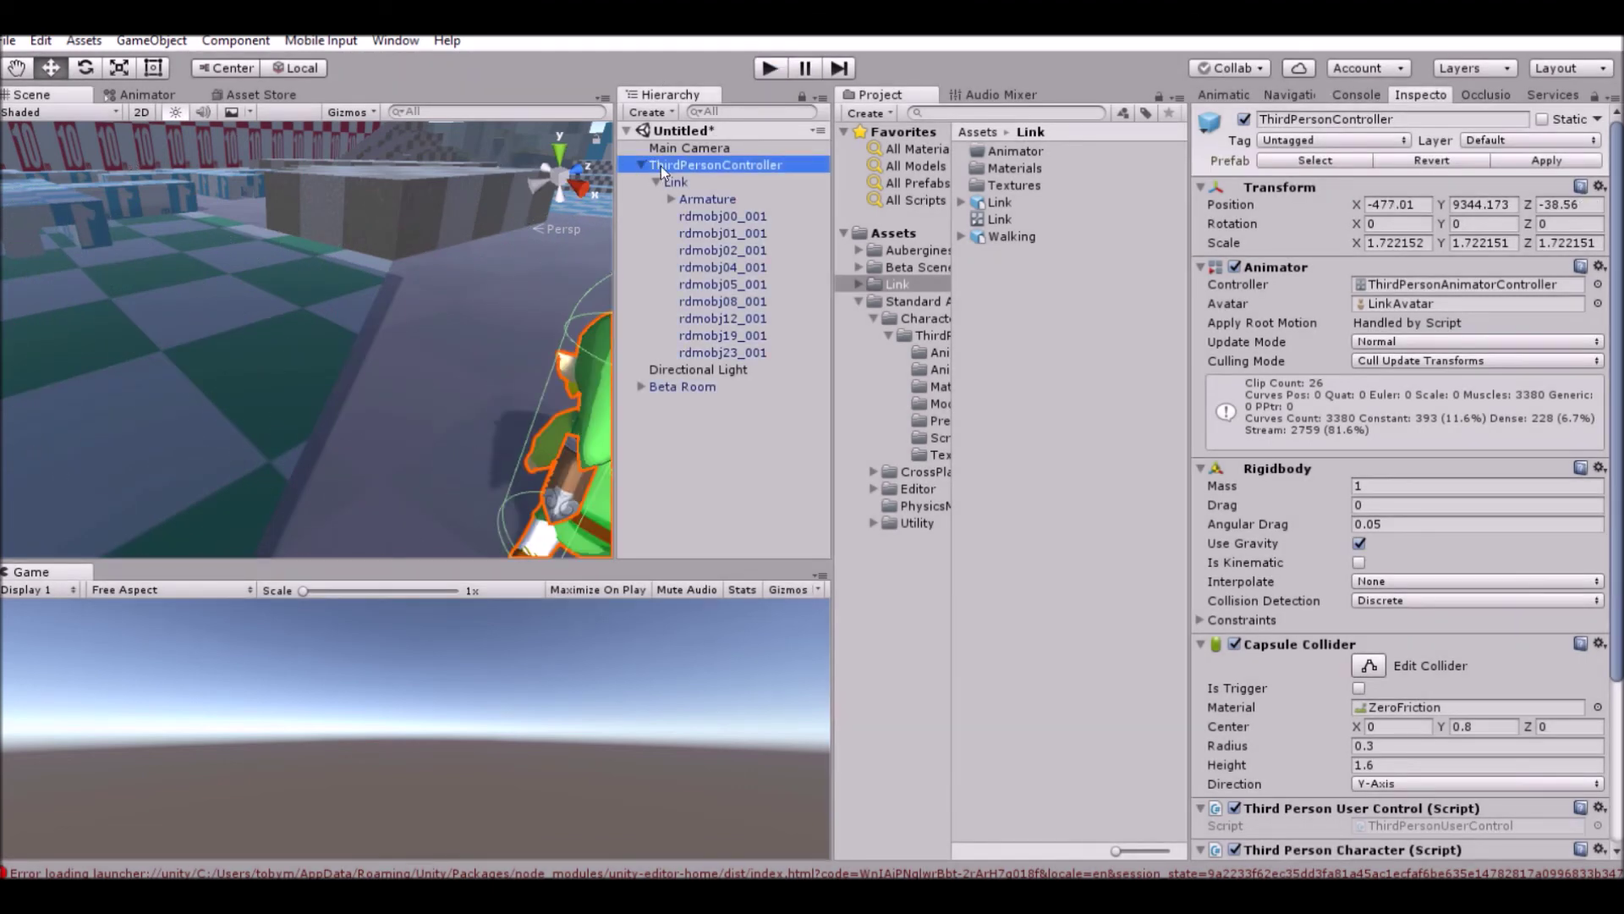
left_click(642, 163)
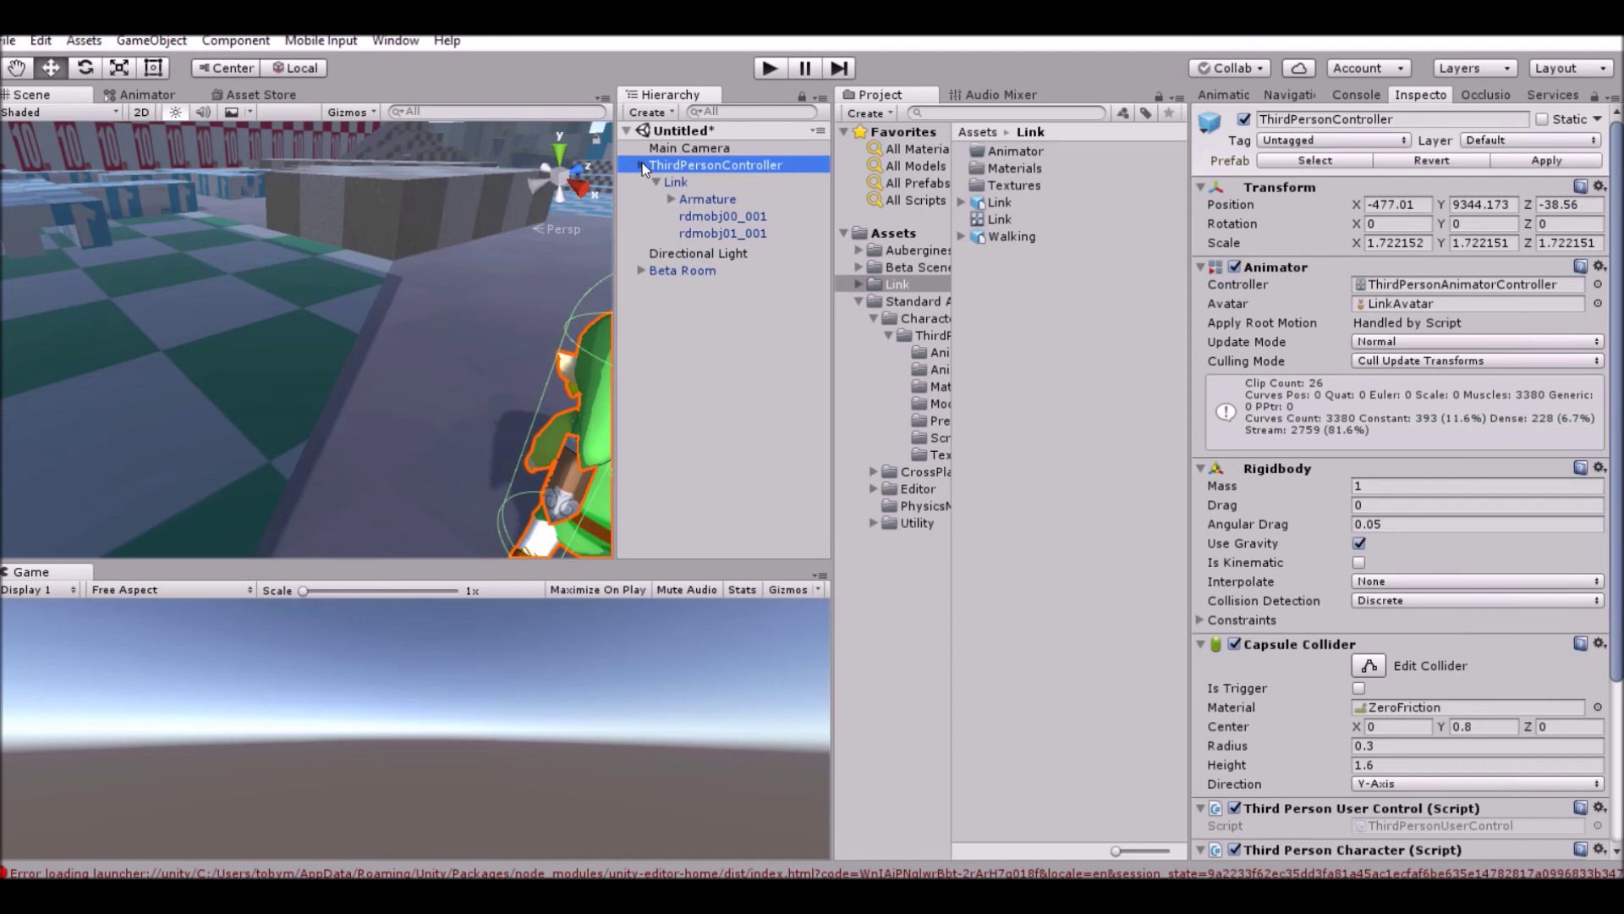
left_click(83, 41)
mouse_move(91, 208)
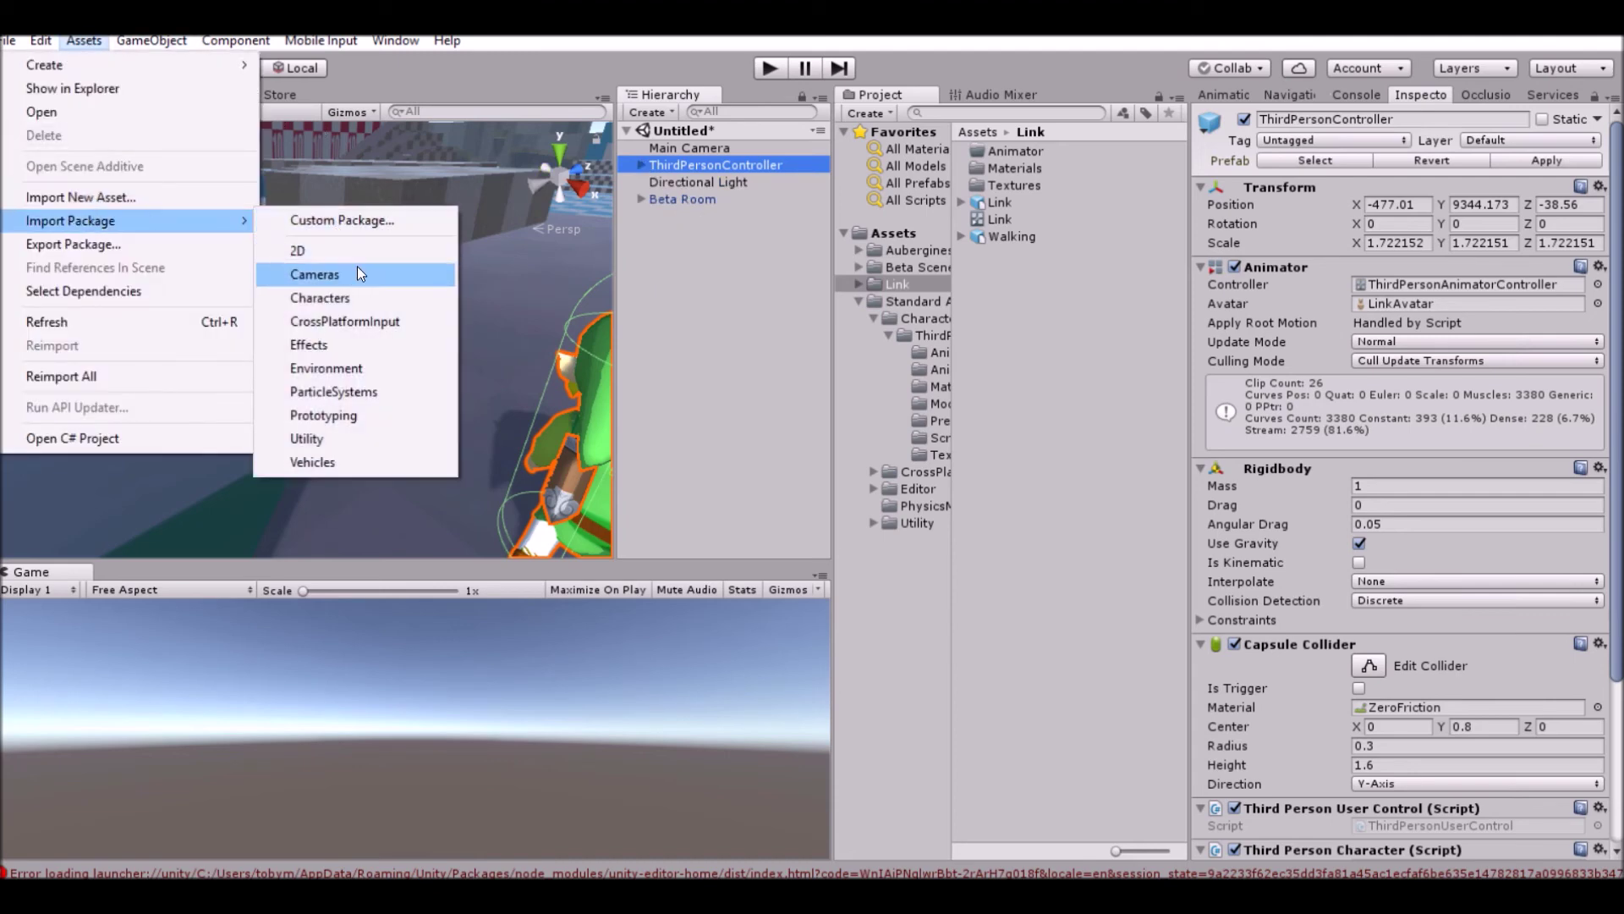
left_click(356, 269)
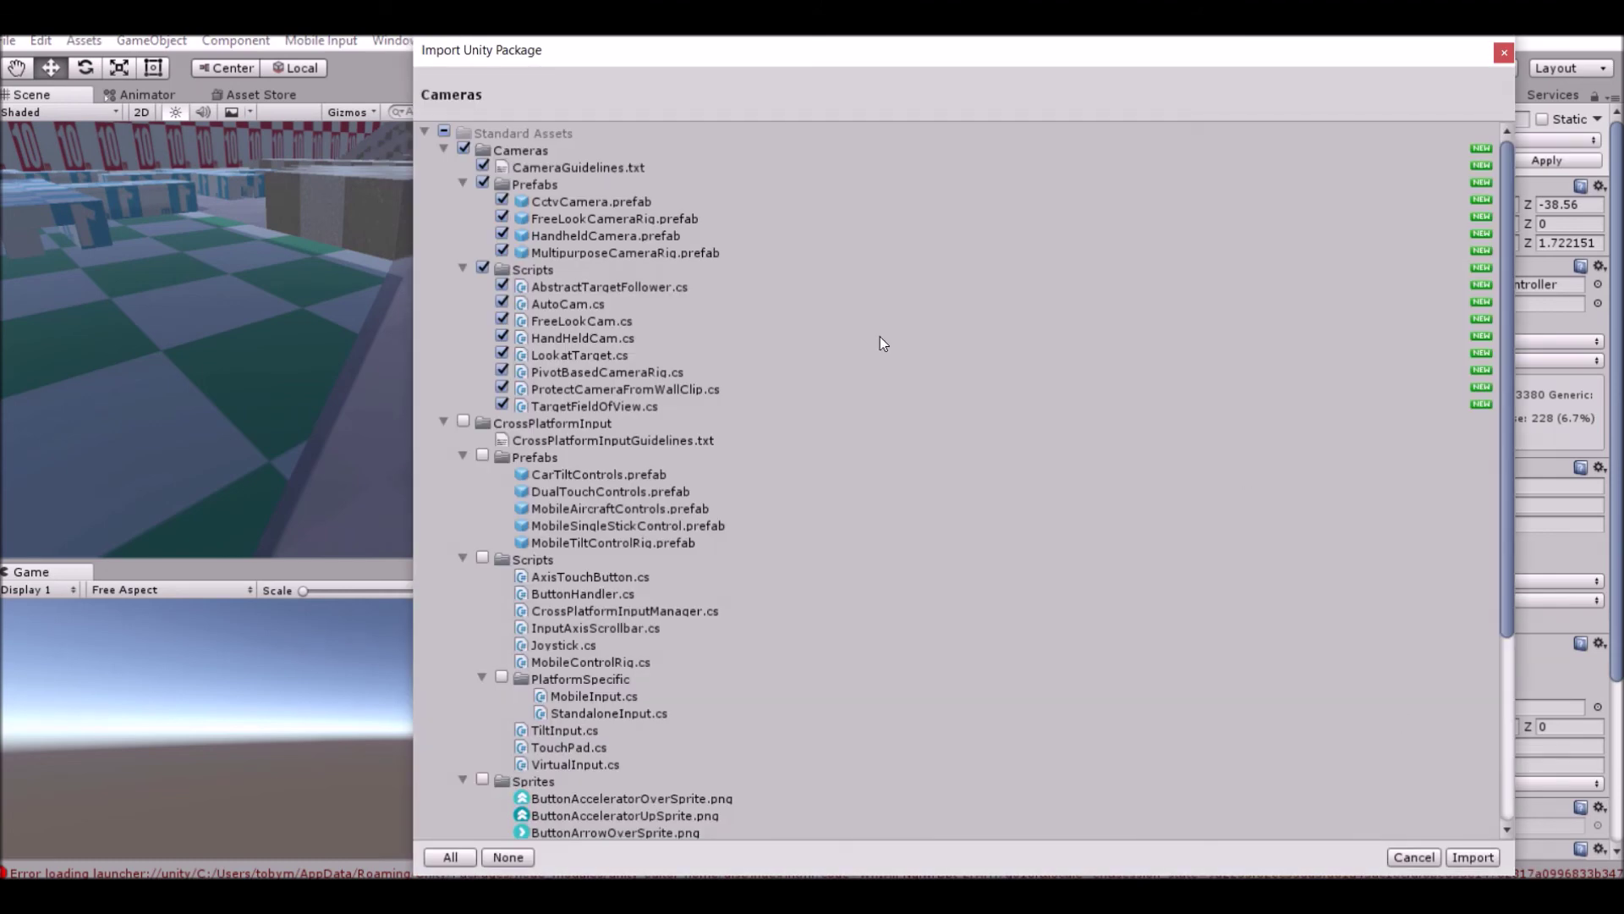
scroll(946, 436, "down", 5)
scroll(677, 229, "up", 5)
scroll(1240, 816, "down", 5)
left_click(1462, 856)
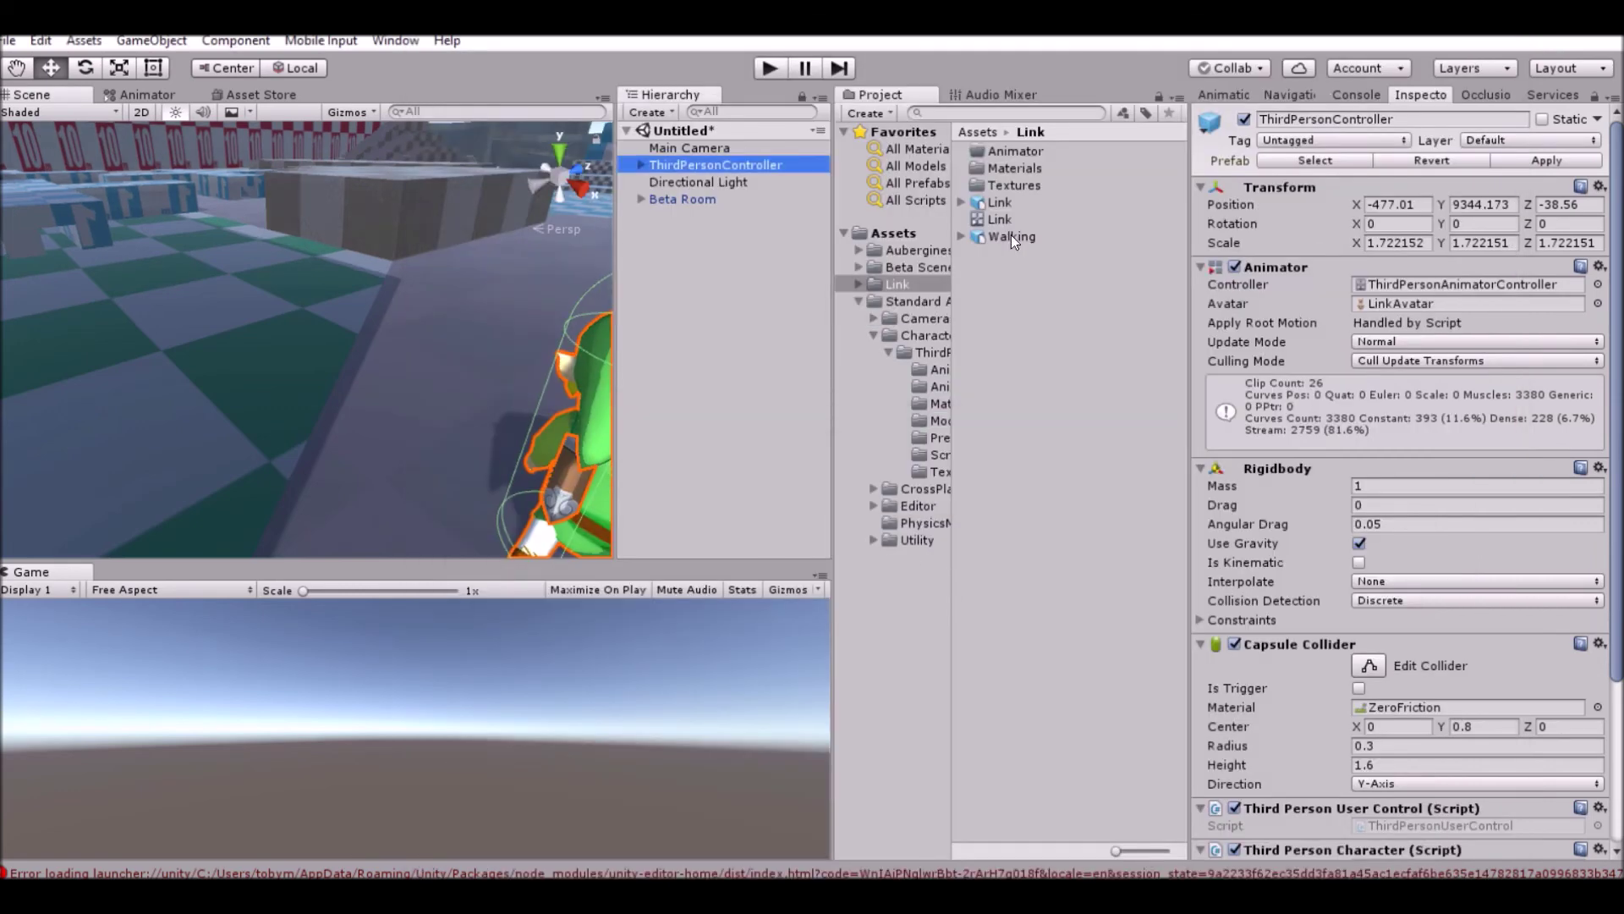
- Add the FreeLookCameraRig prefab from Standard Assets Cameras to the scene and set its Free Look Cam target to ThirdPersonController
left_click(897, 267)
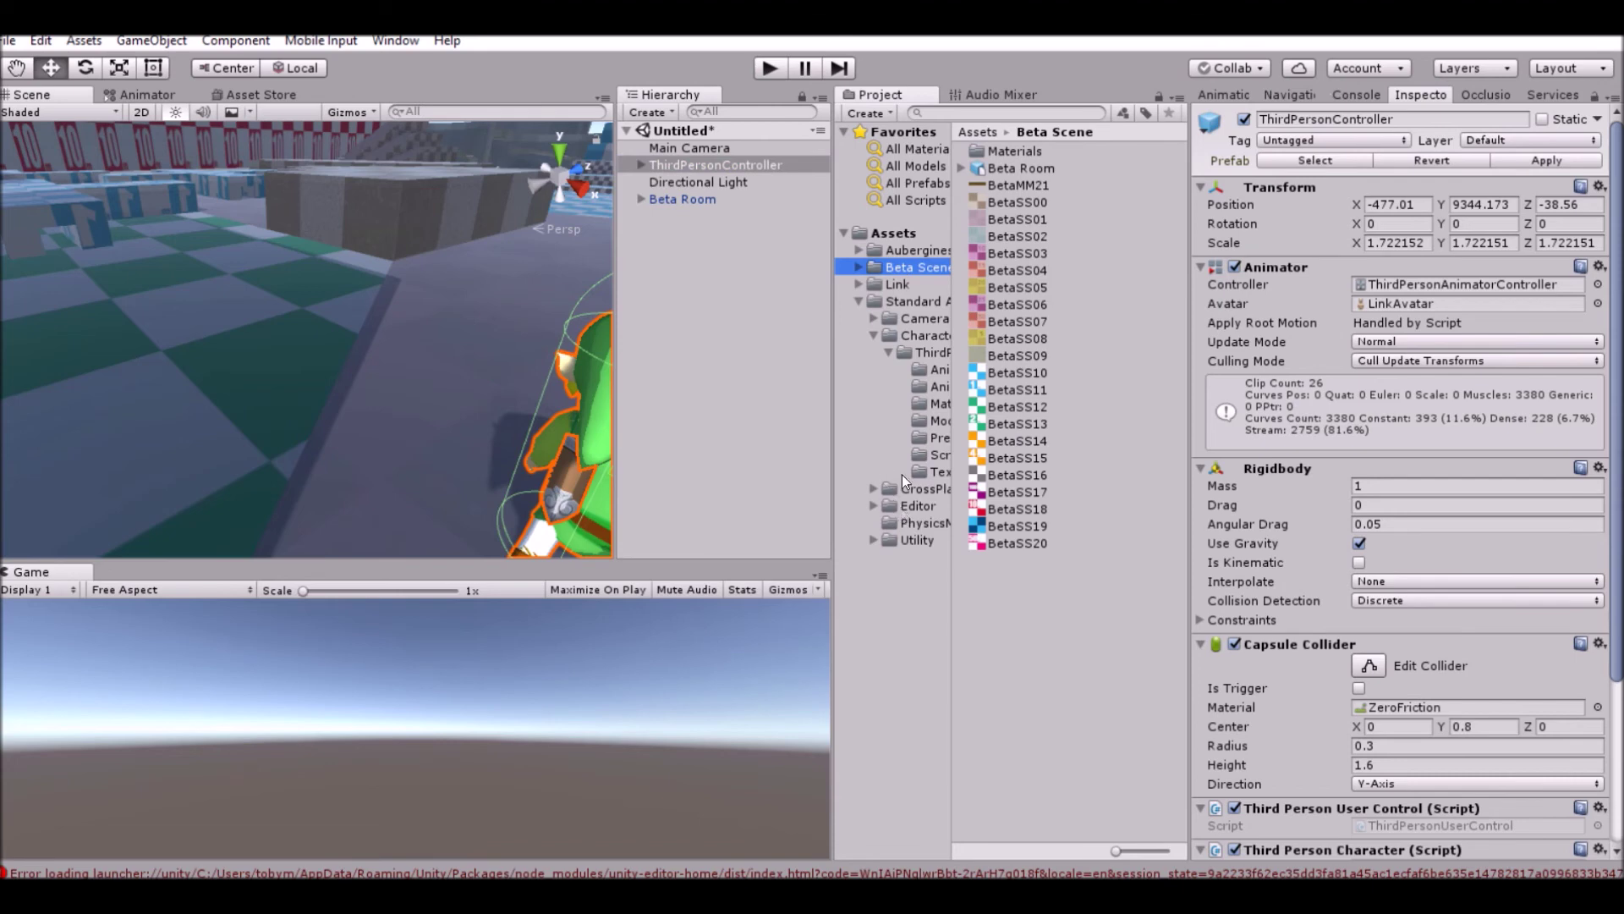
left_click(907, 322)
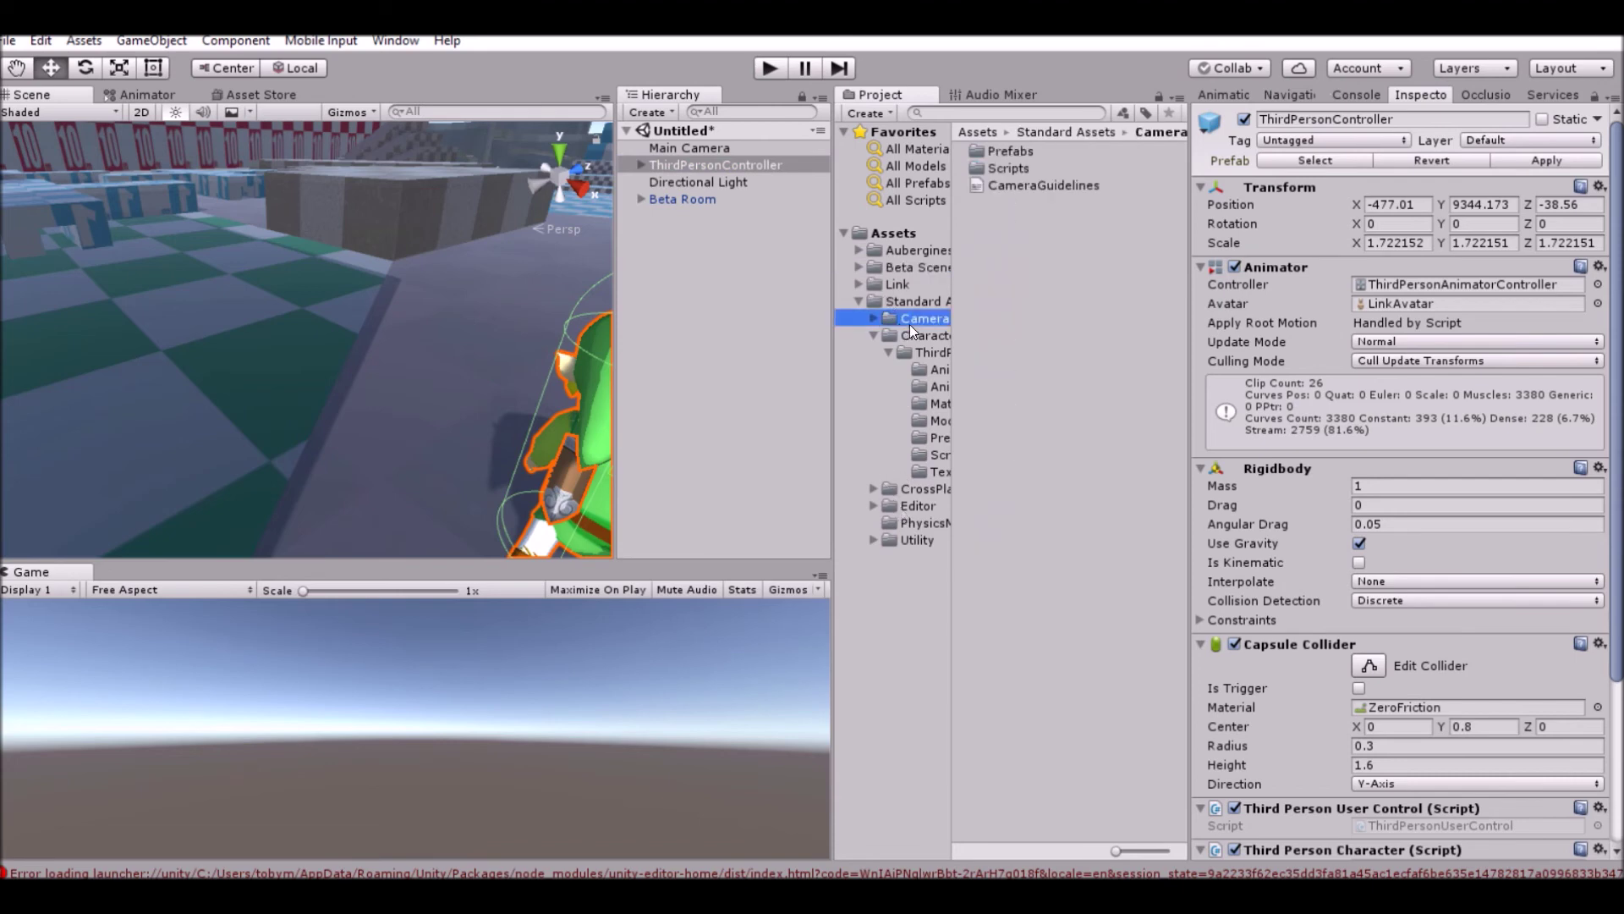
double_click(995, 152)
left_click(1019, 167)
left_click_drag(1018, 167, 1415, 474)
scroll(1219, 423, "down", 1)
left_click(666, 166)
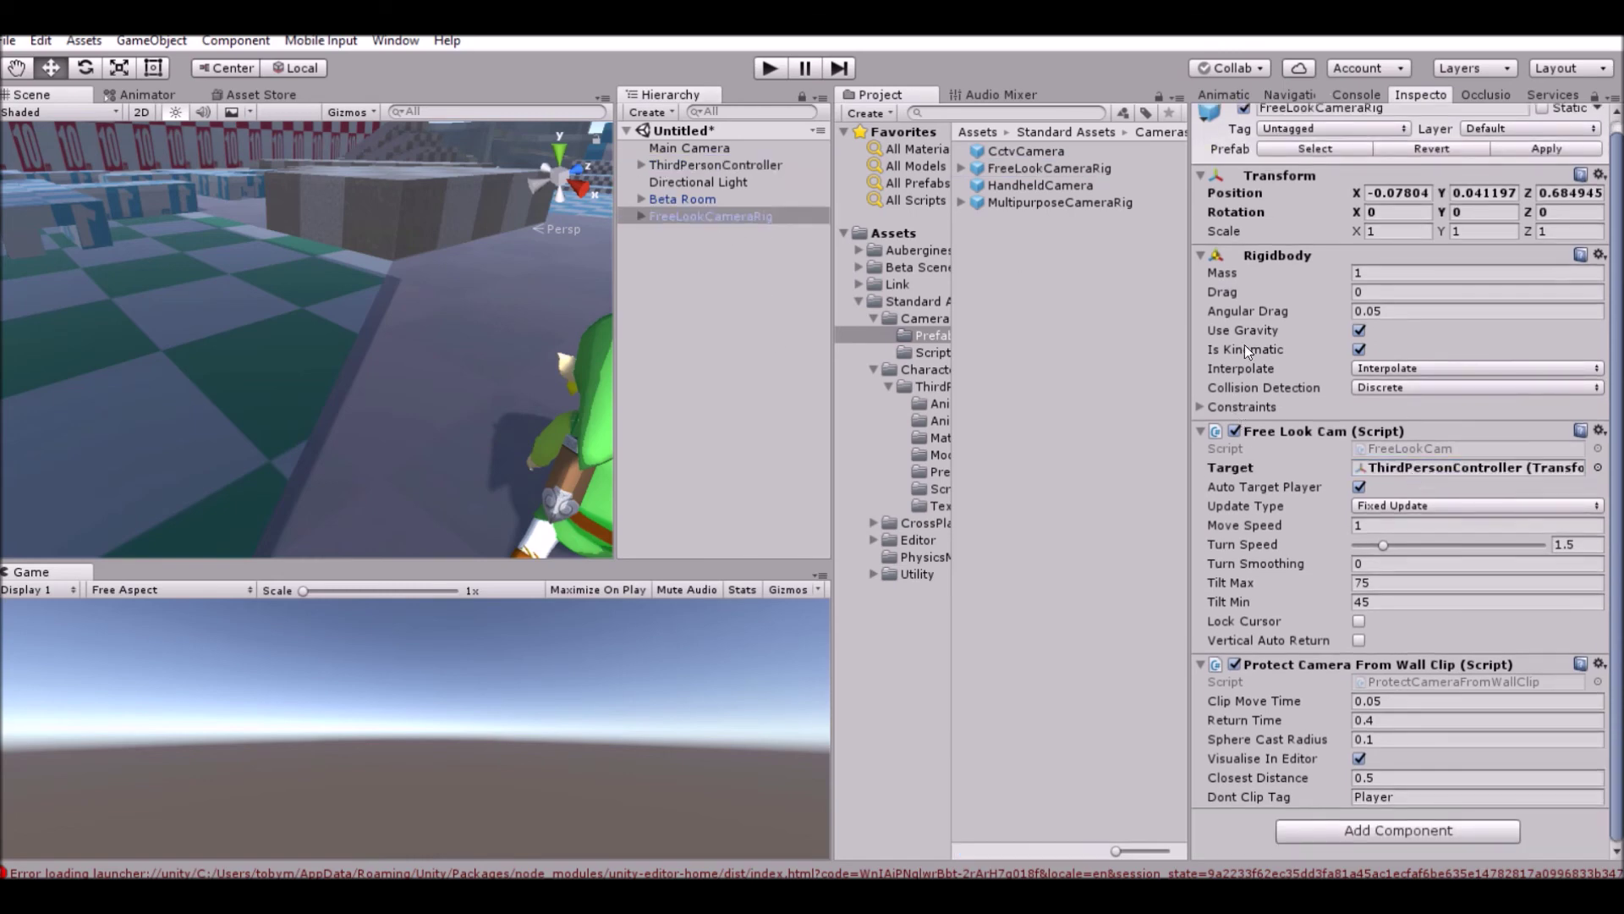
- Briefly play-test the scene, stop it and delete the Main Camera
left_click(769, 68)
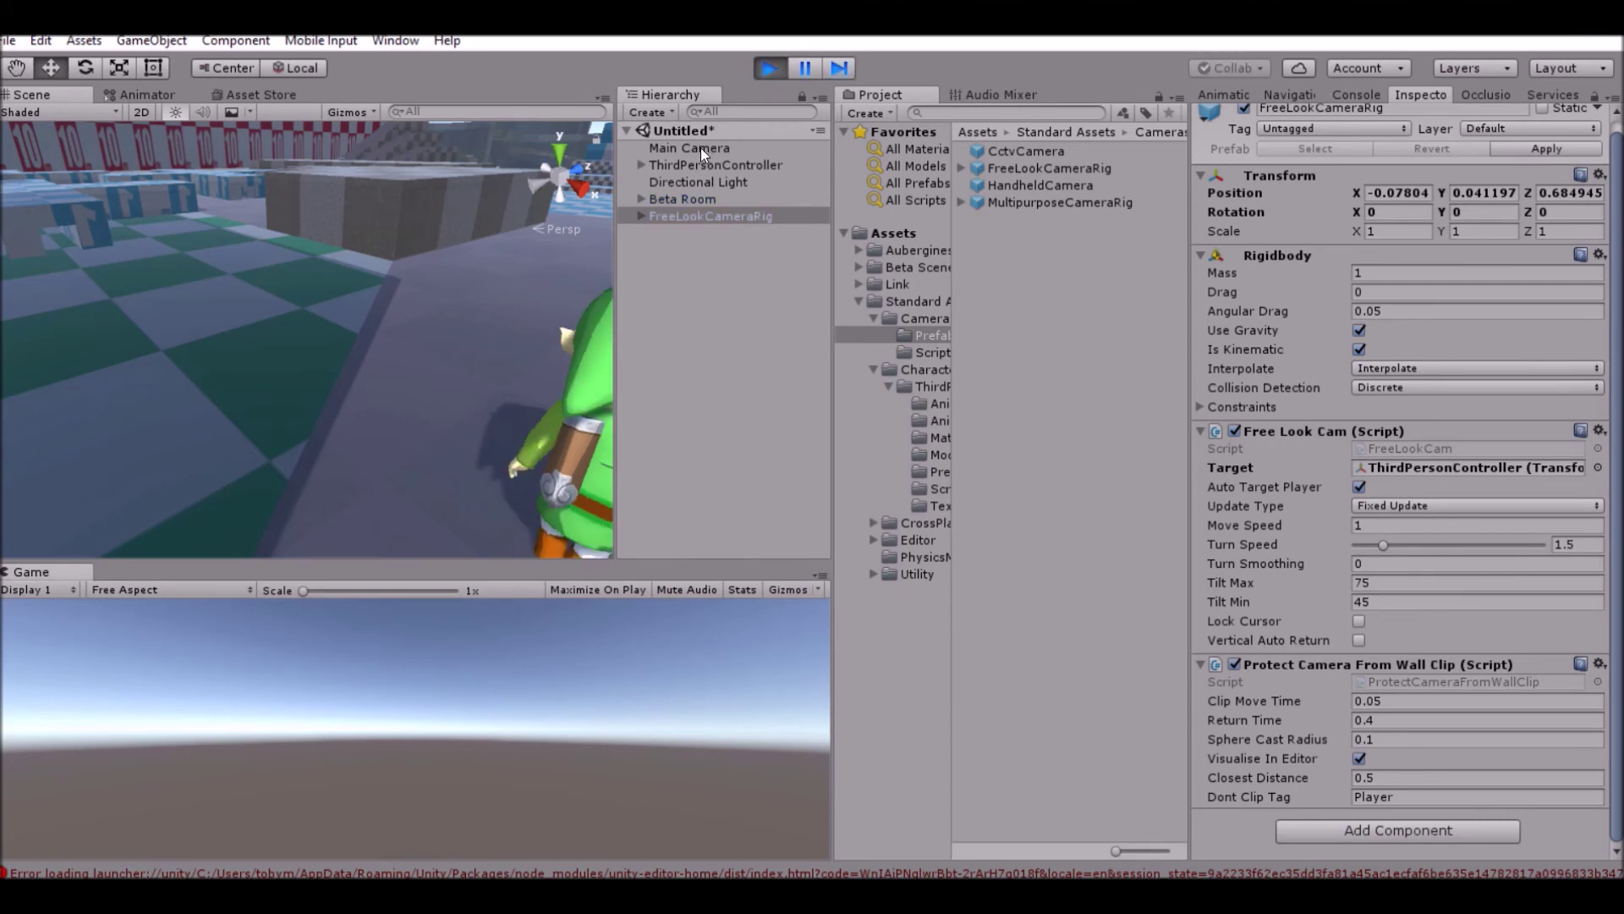
left_click(700, 147)
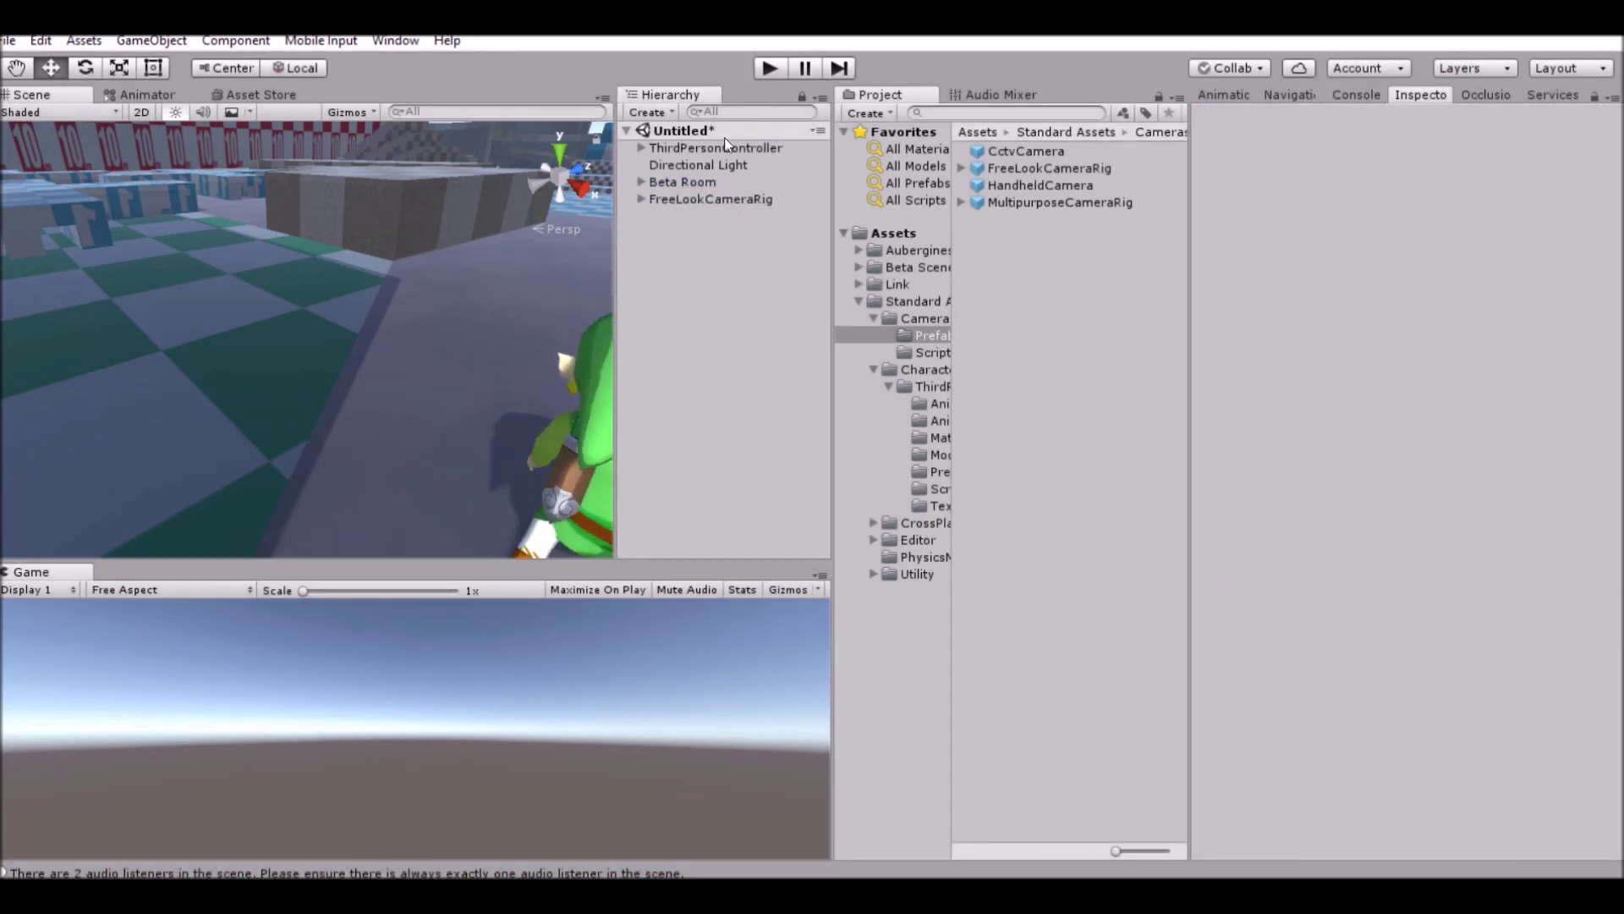
key("ctrl+p")
key("Delete")
- Play-test the scene with FreeLookCameraRig selected, running Link along the ledge and over the blue checkered steps
left_click(772, 70)
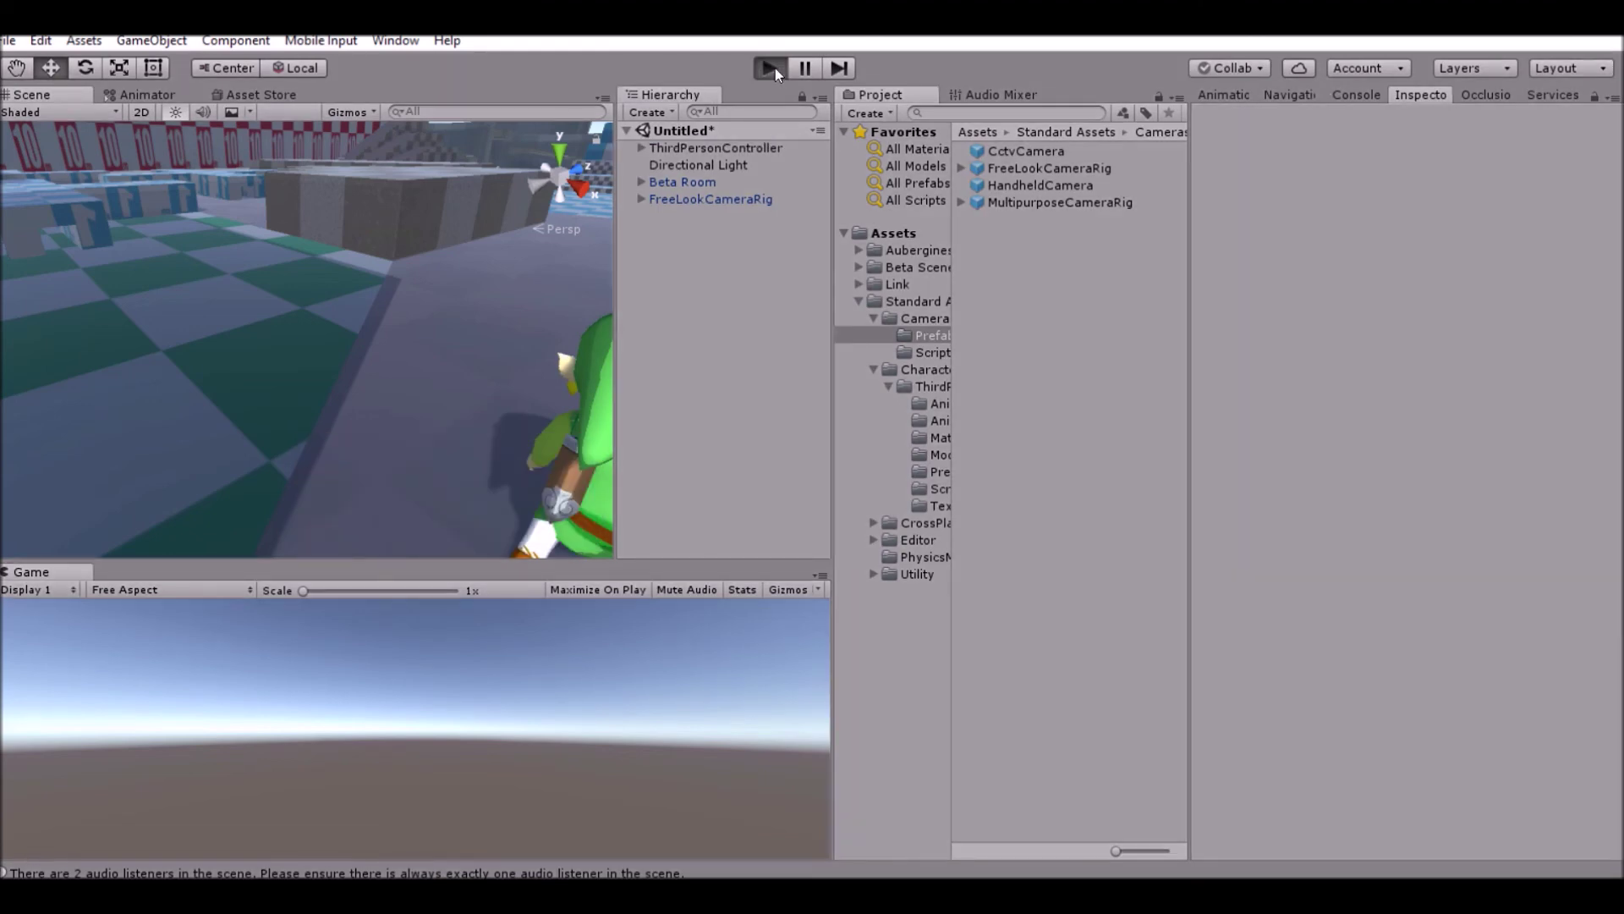
left_click(718, 199)
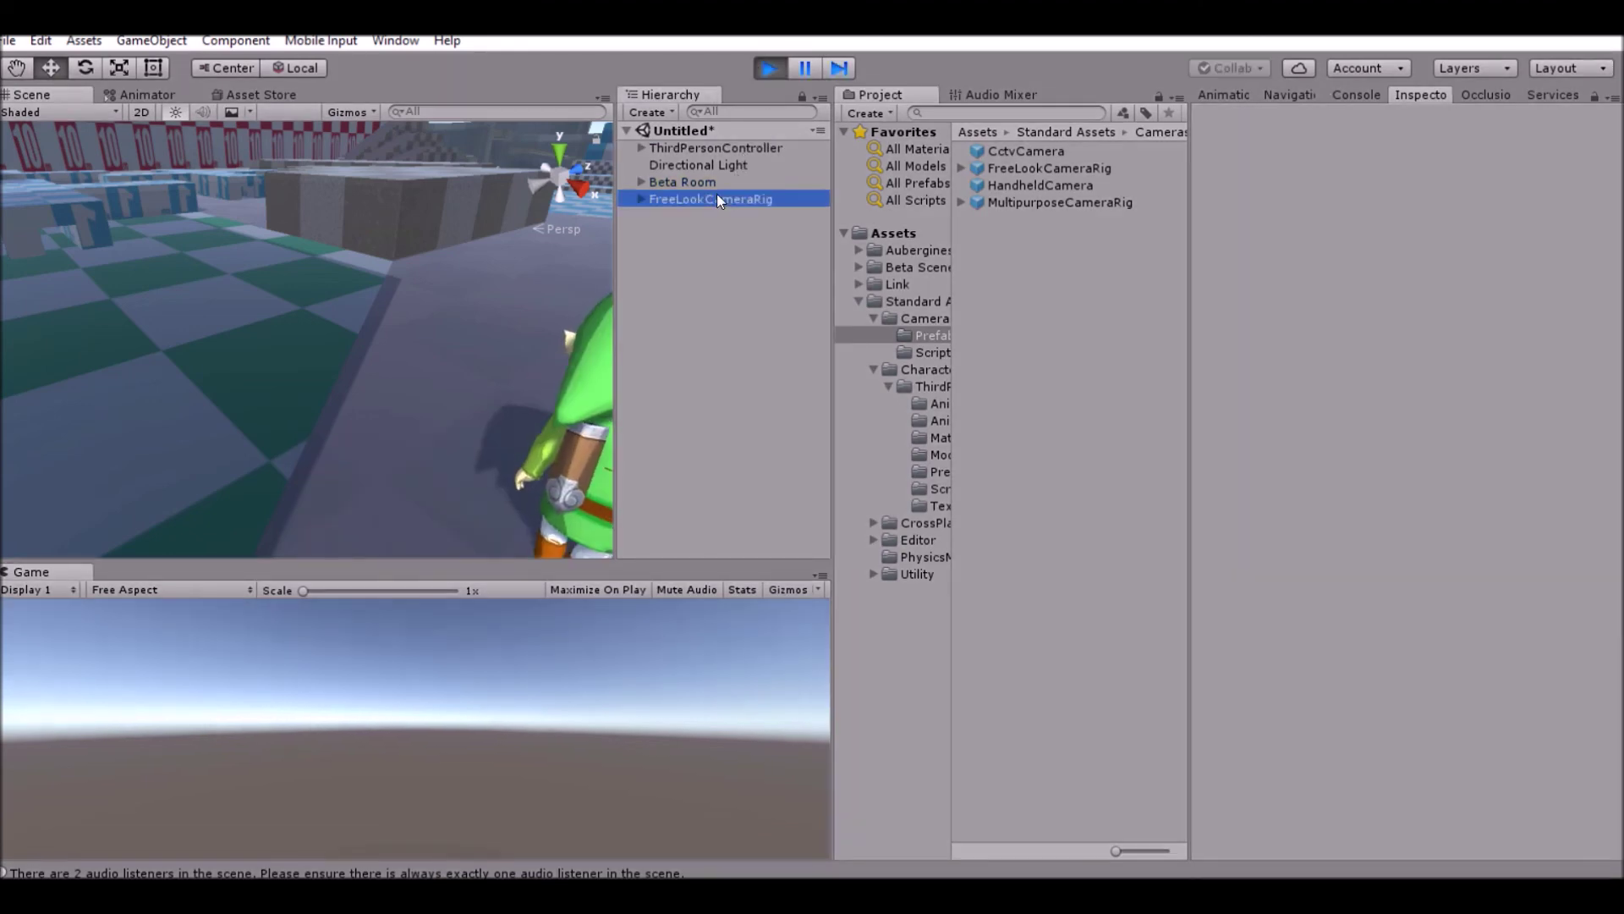
left_click(361, 758)
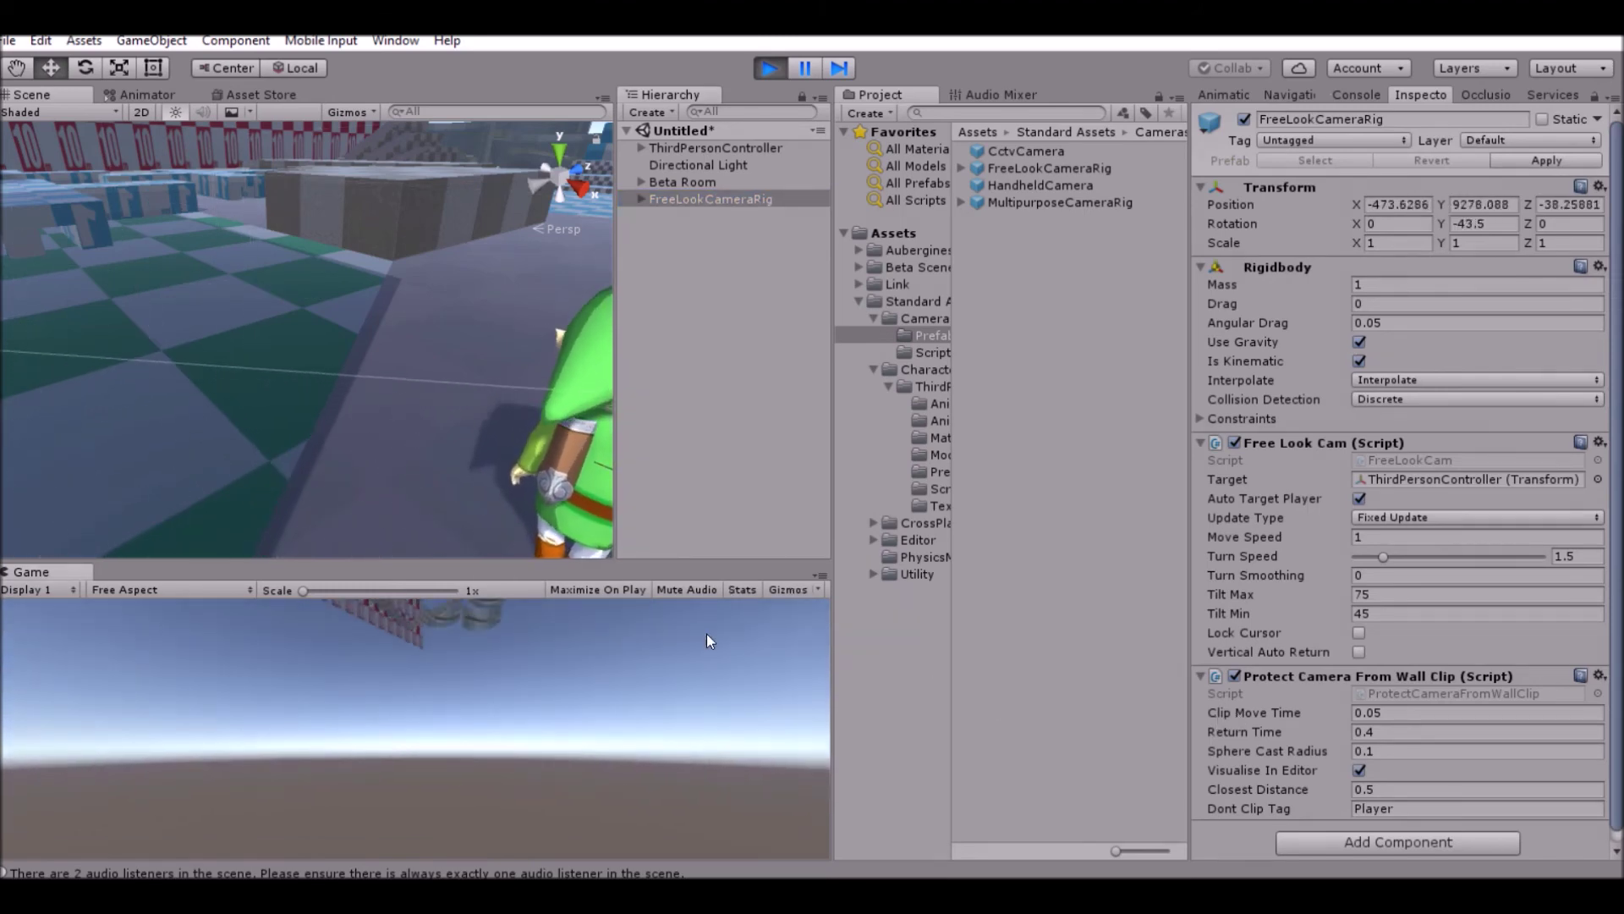
key("w")
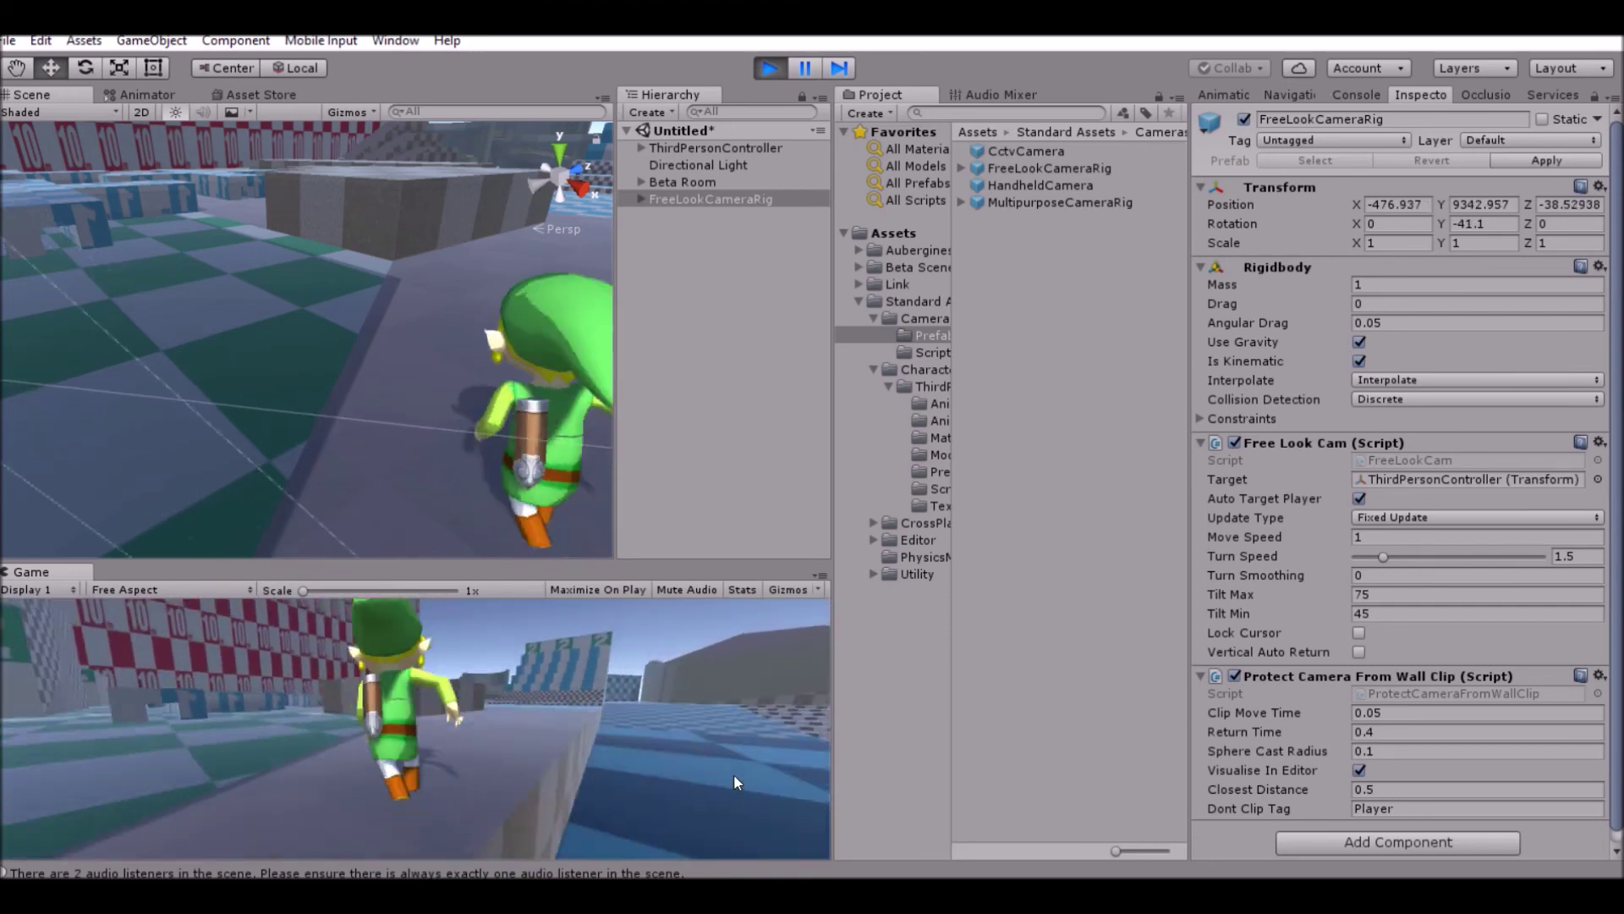
key("w")
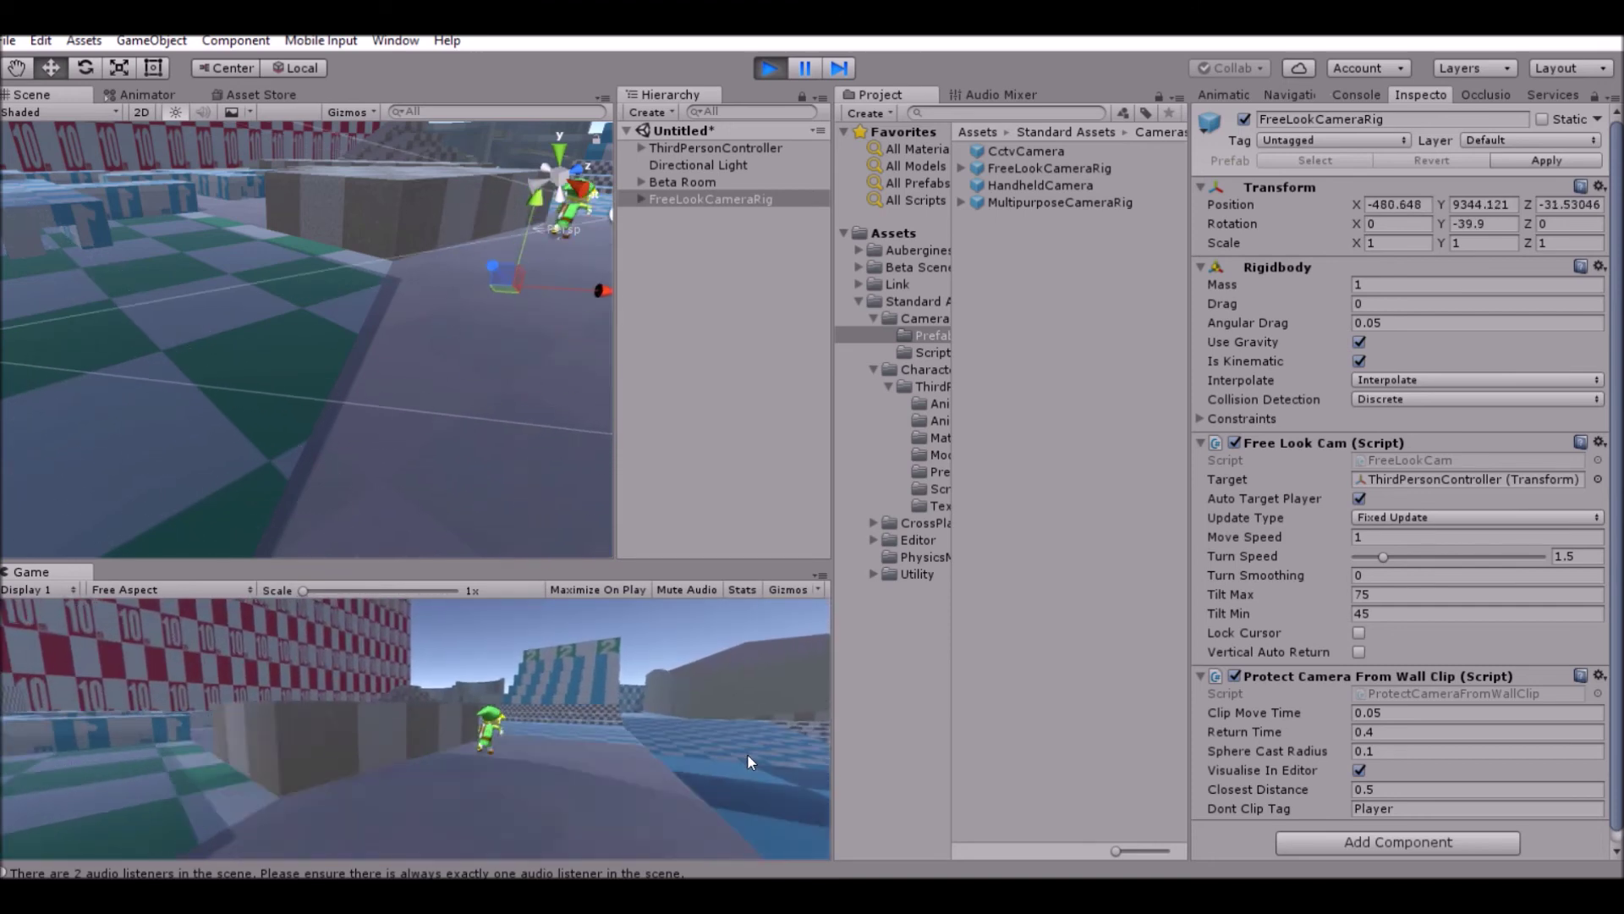
key("w")
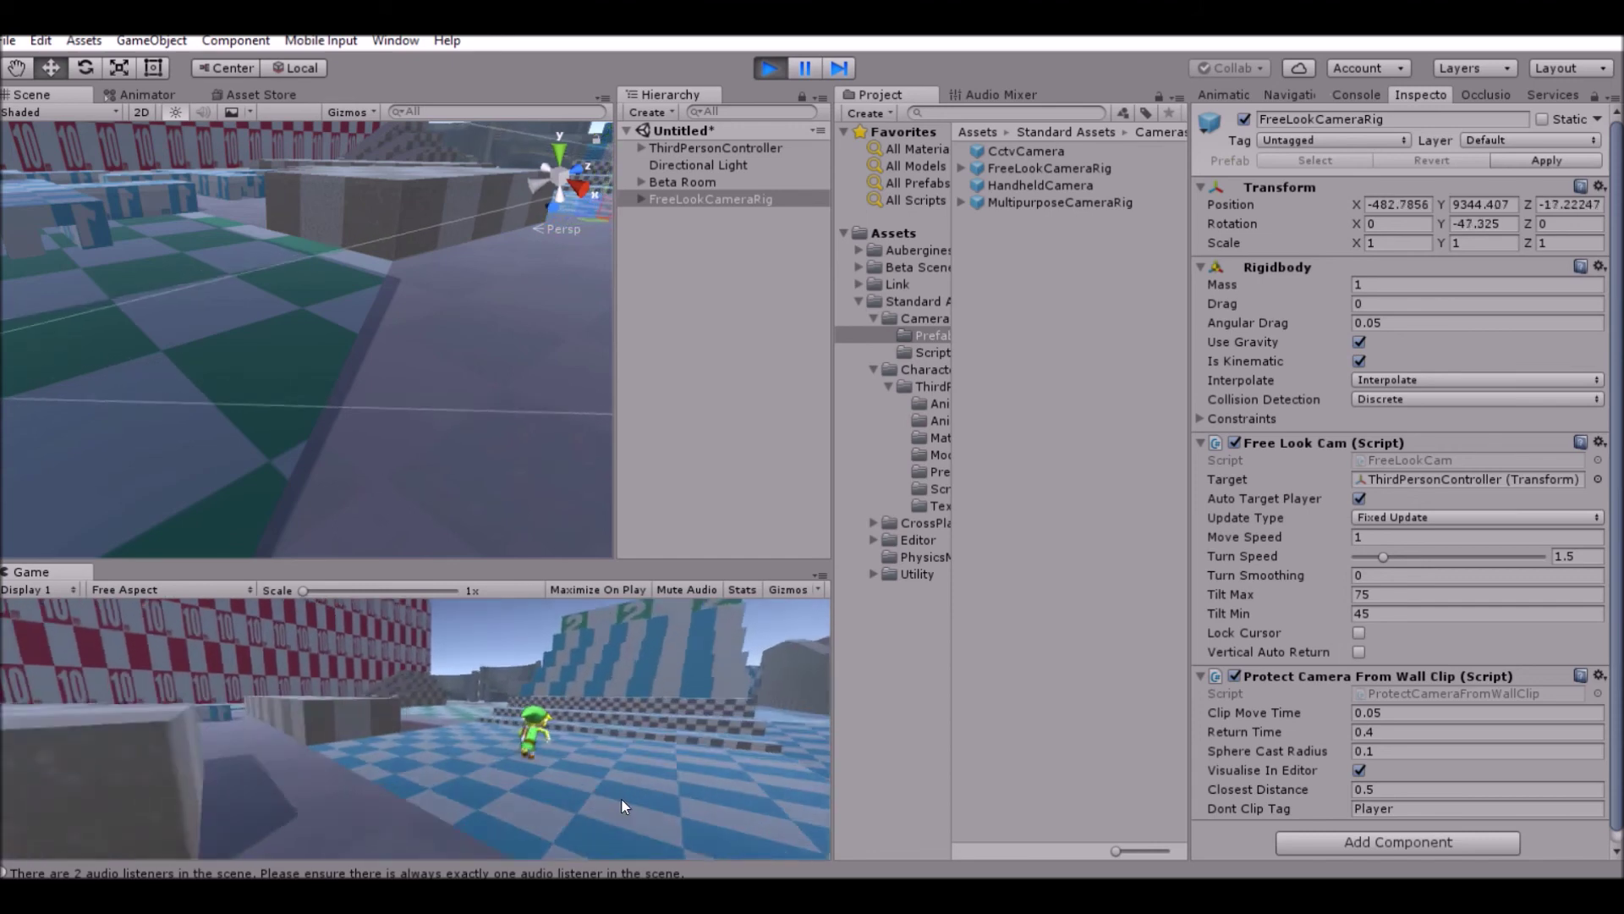
key("w")
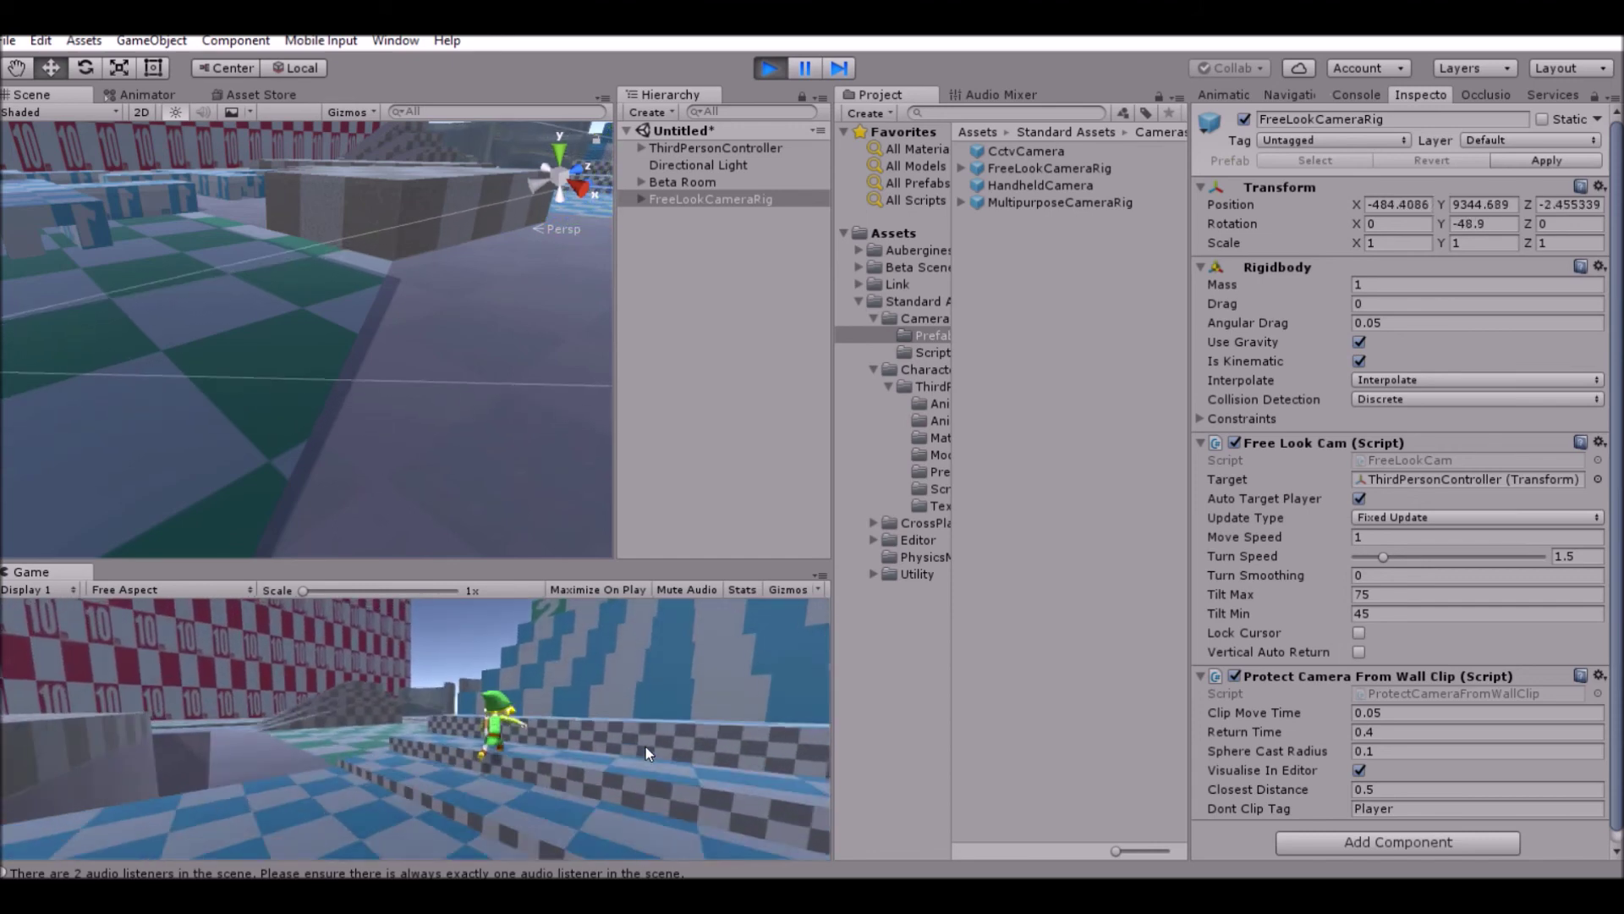
key("w")
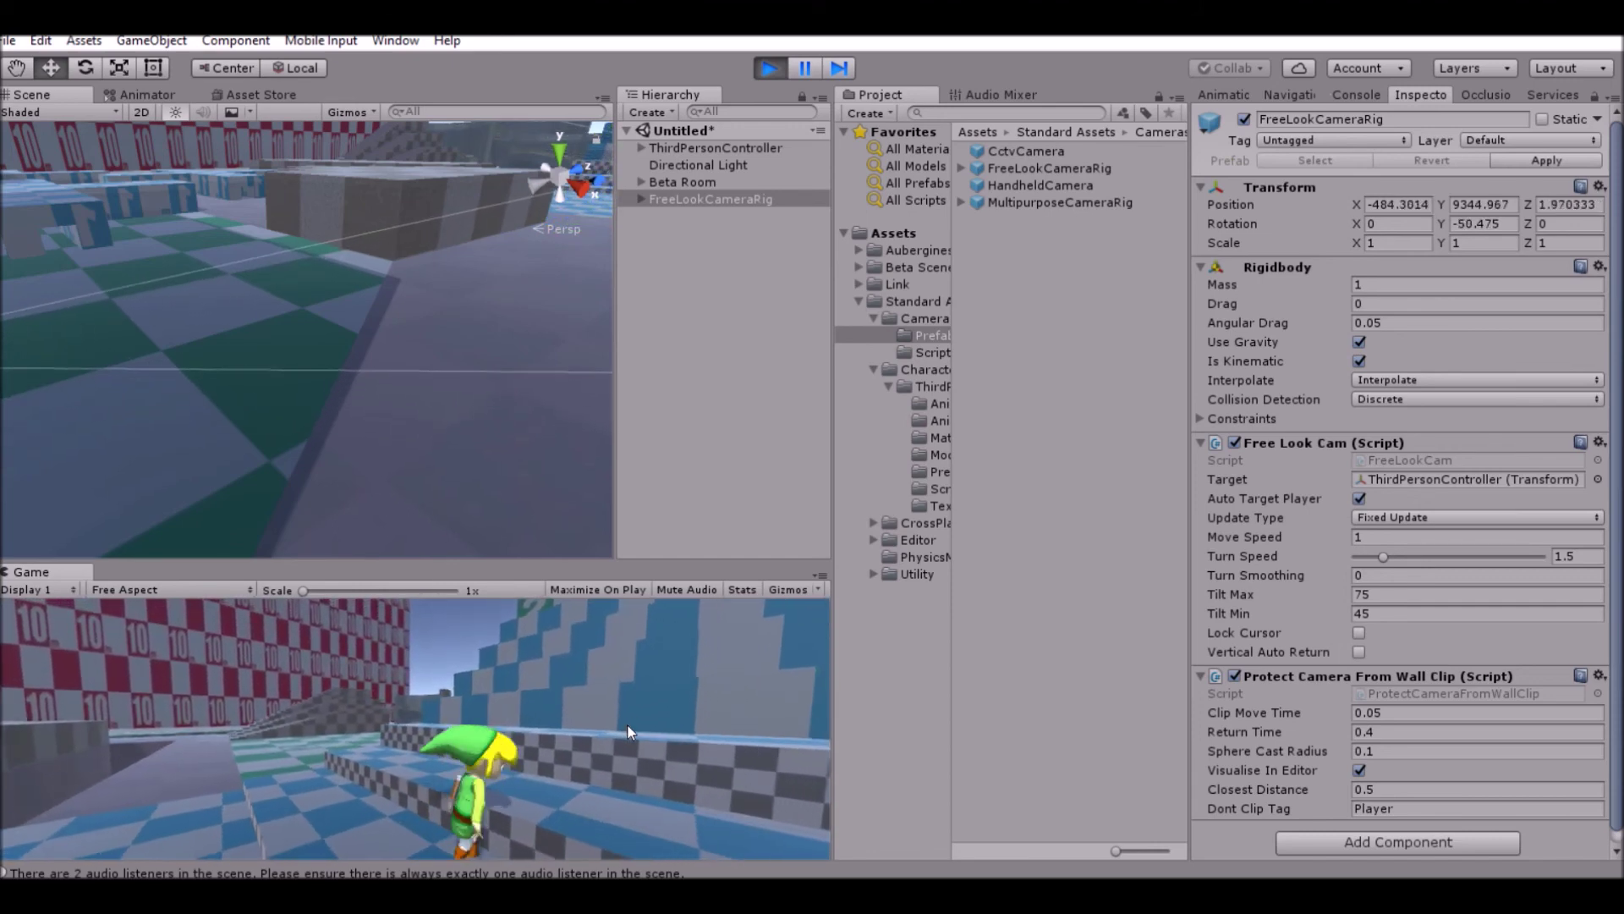
key("w")
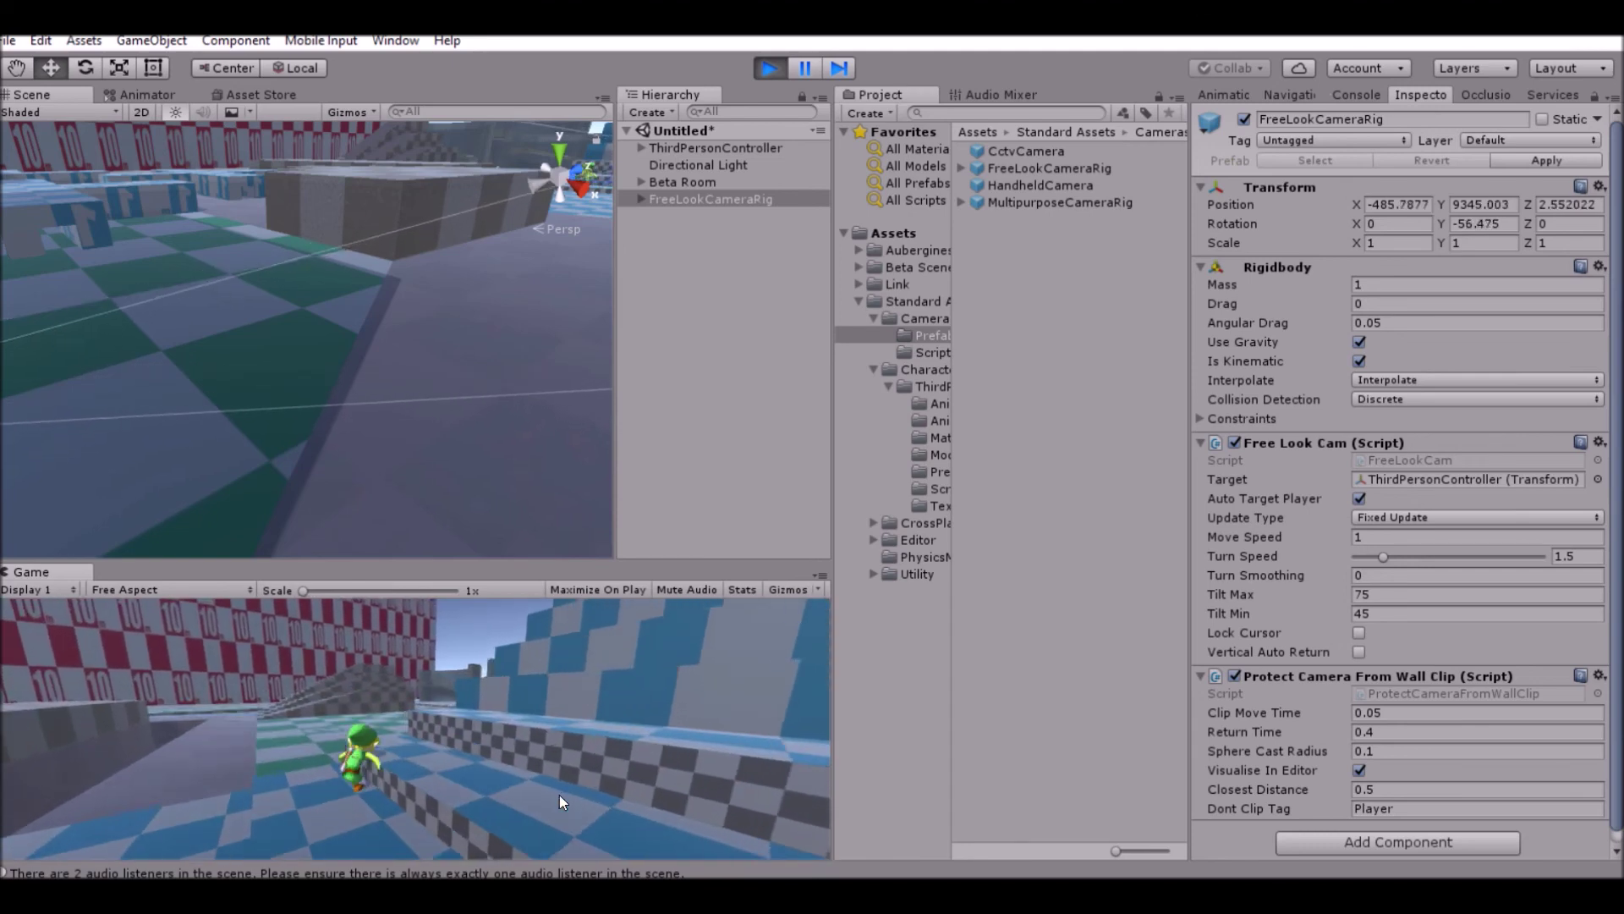
key("w")
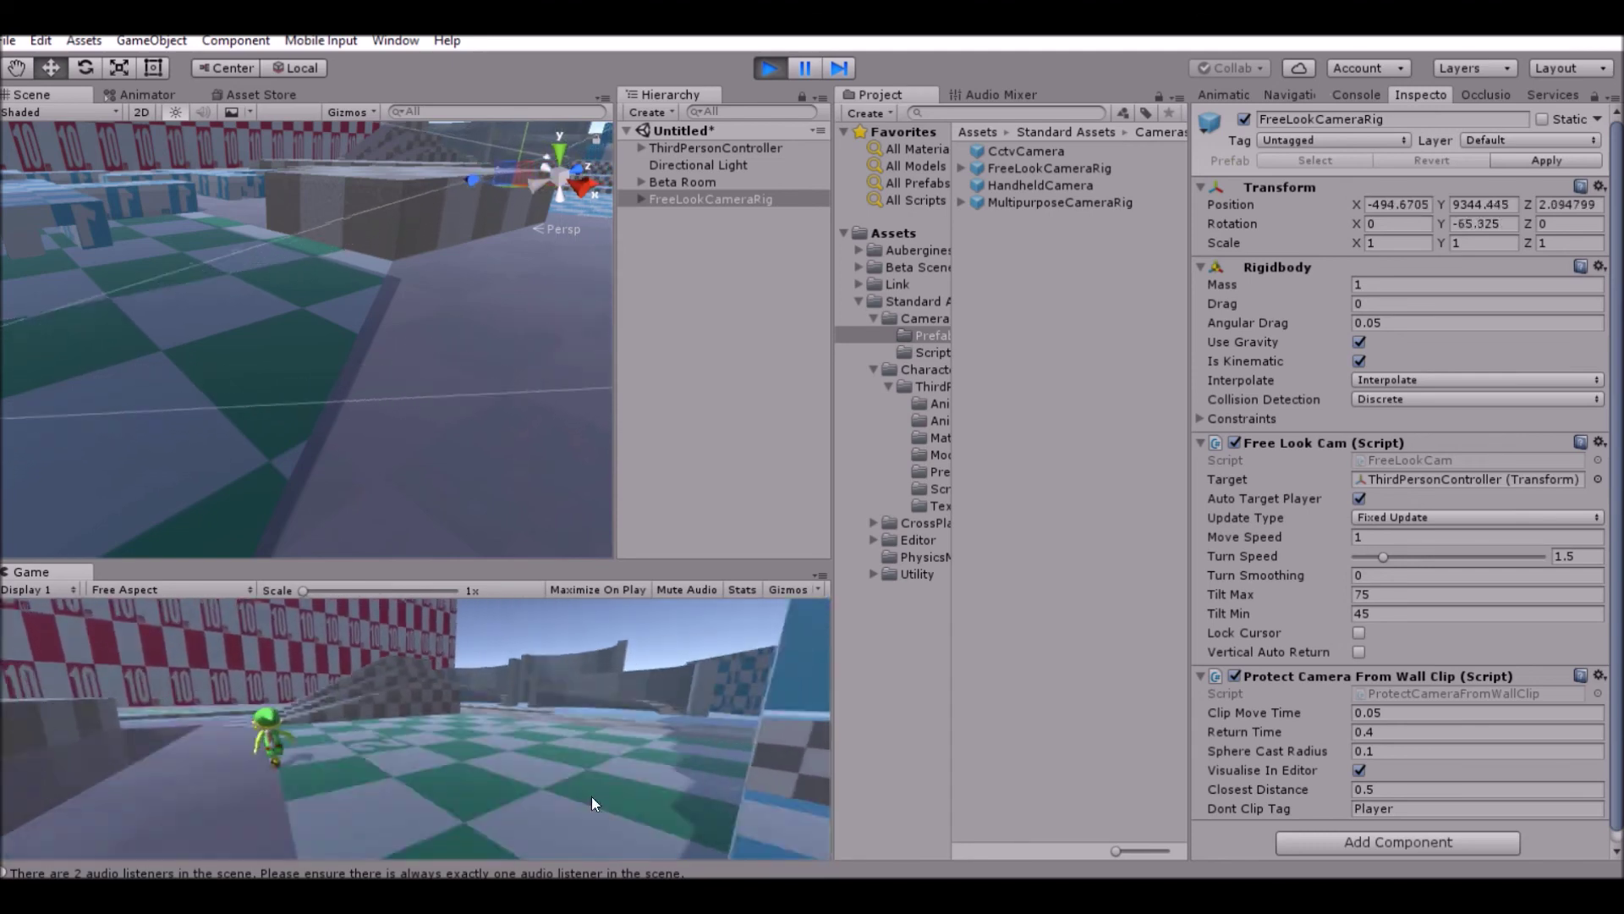
- Run Link up the checkered stairs and the curved staircase, stop the play-test and look at Link in the scene view
key("w")
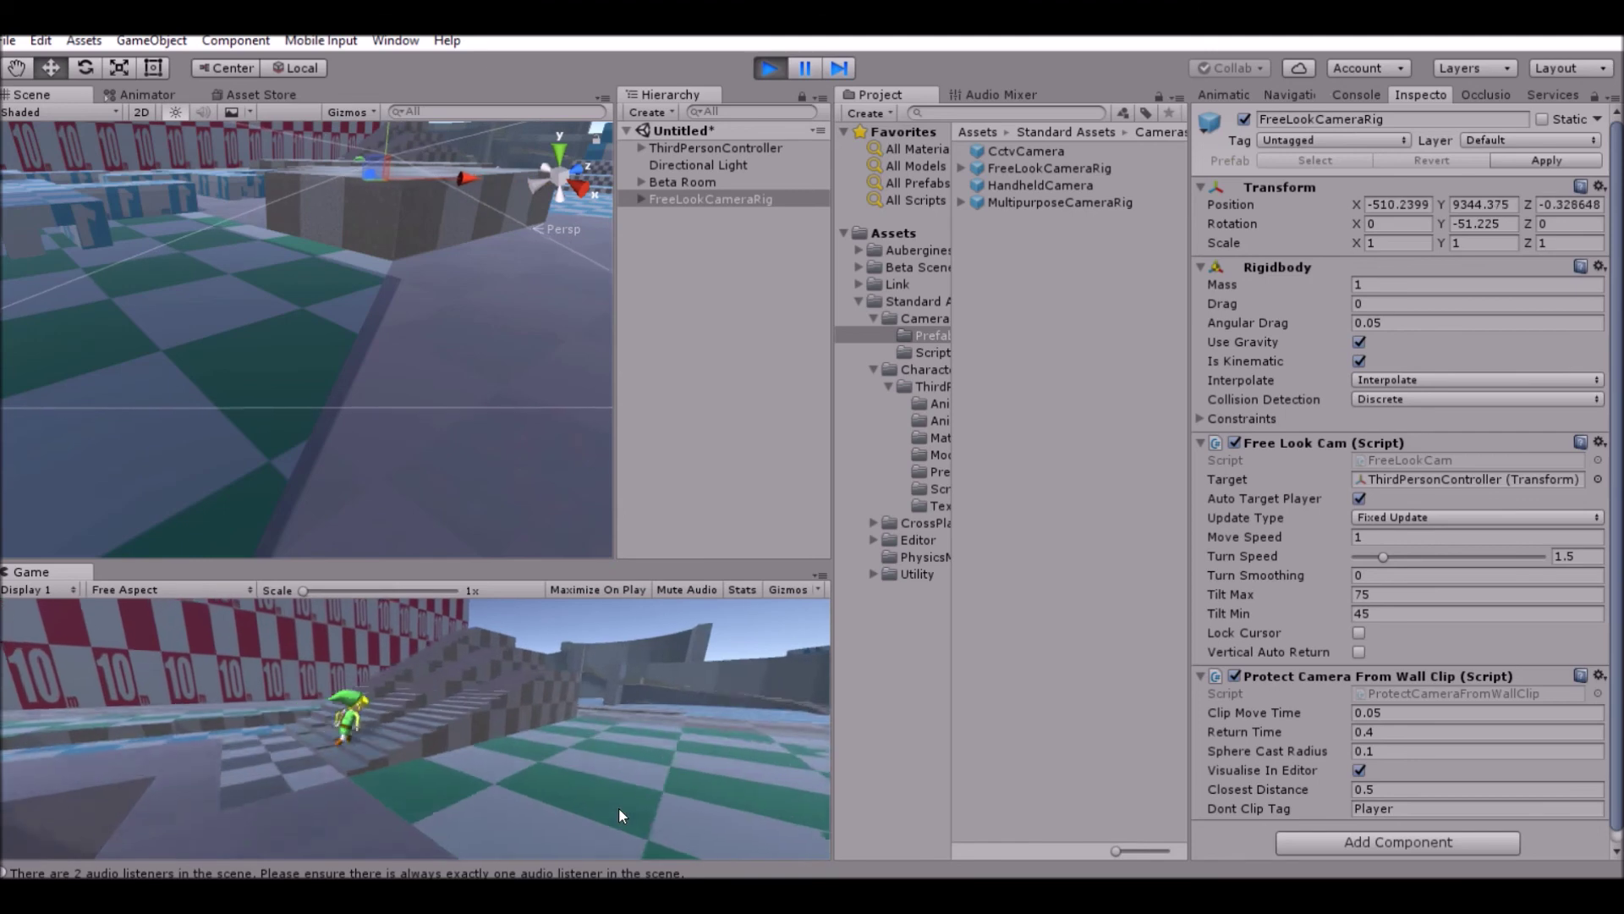
key("w")
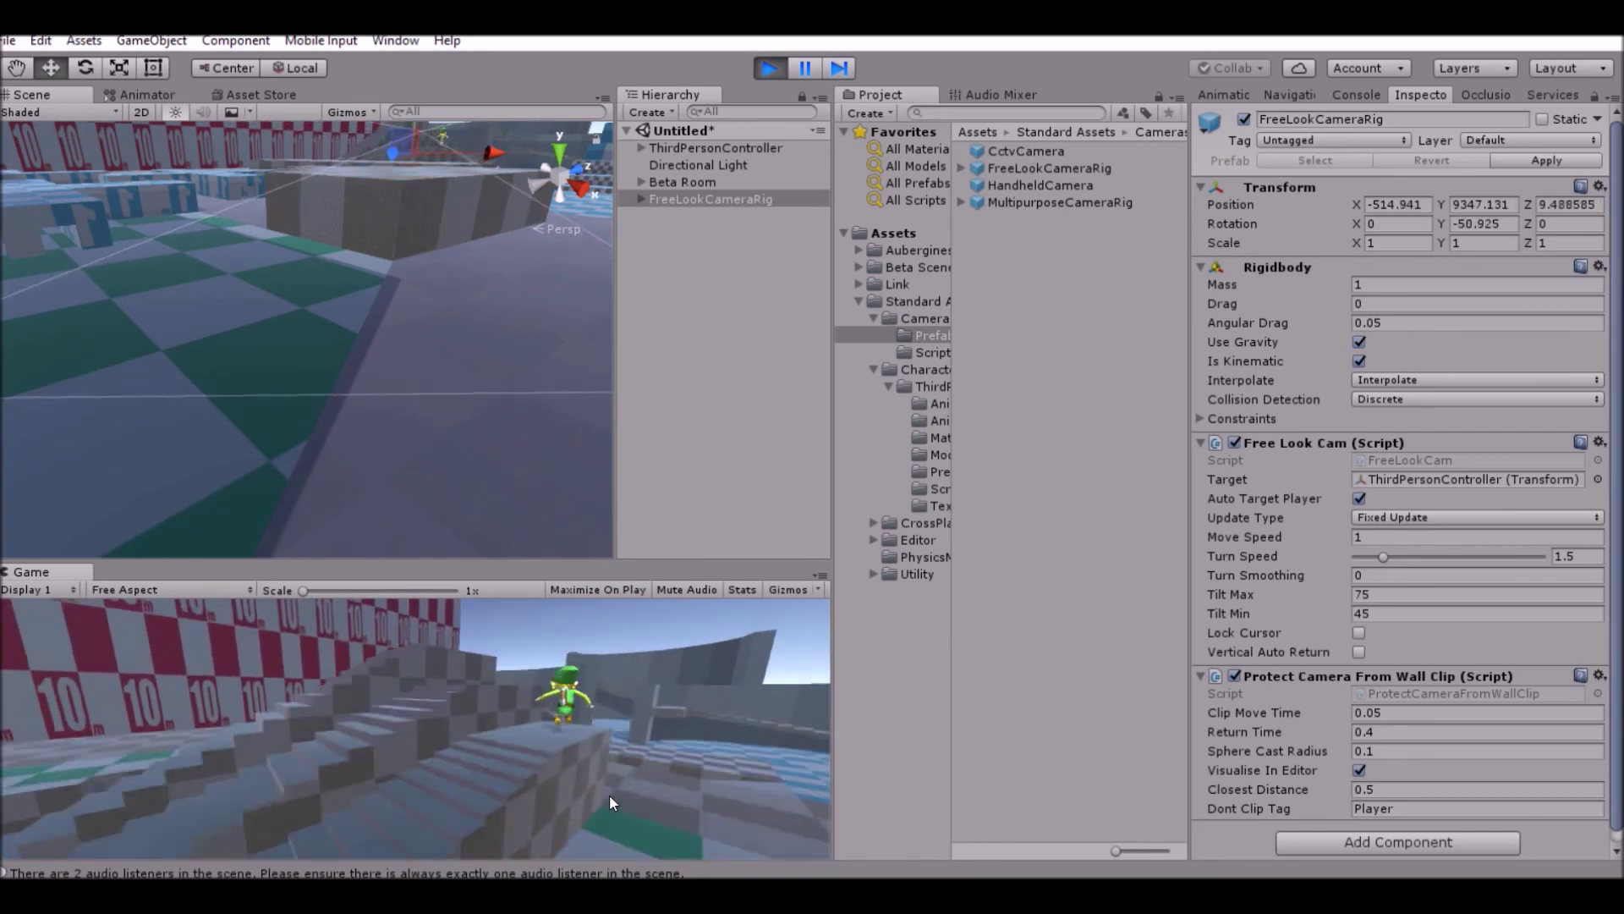
key("w")
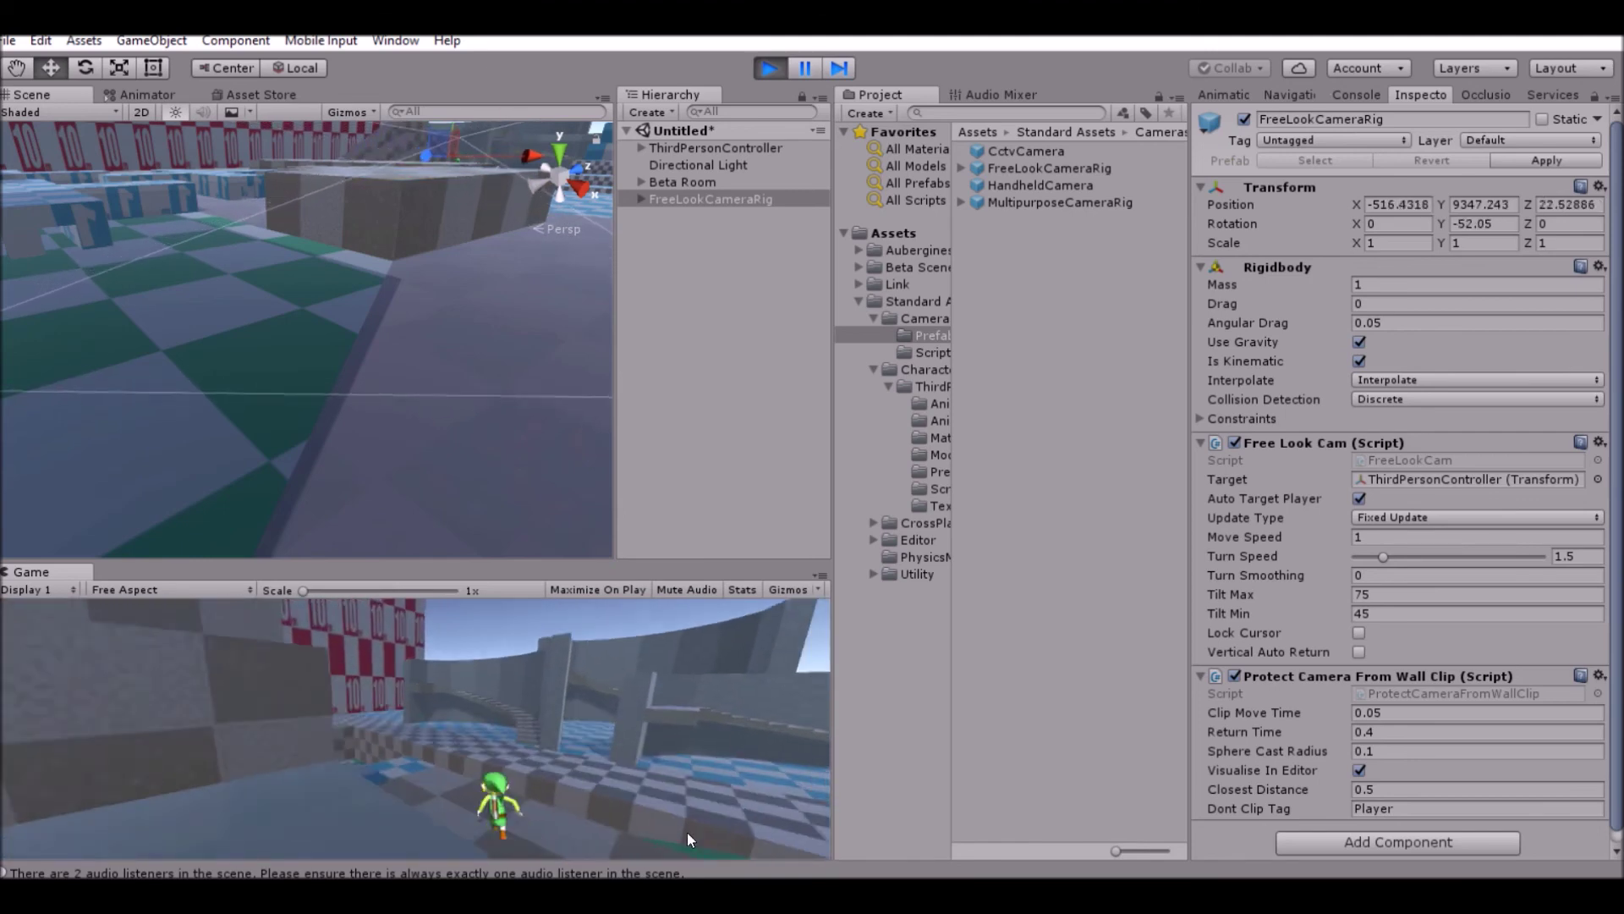
key("w")
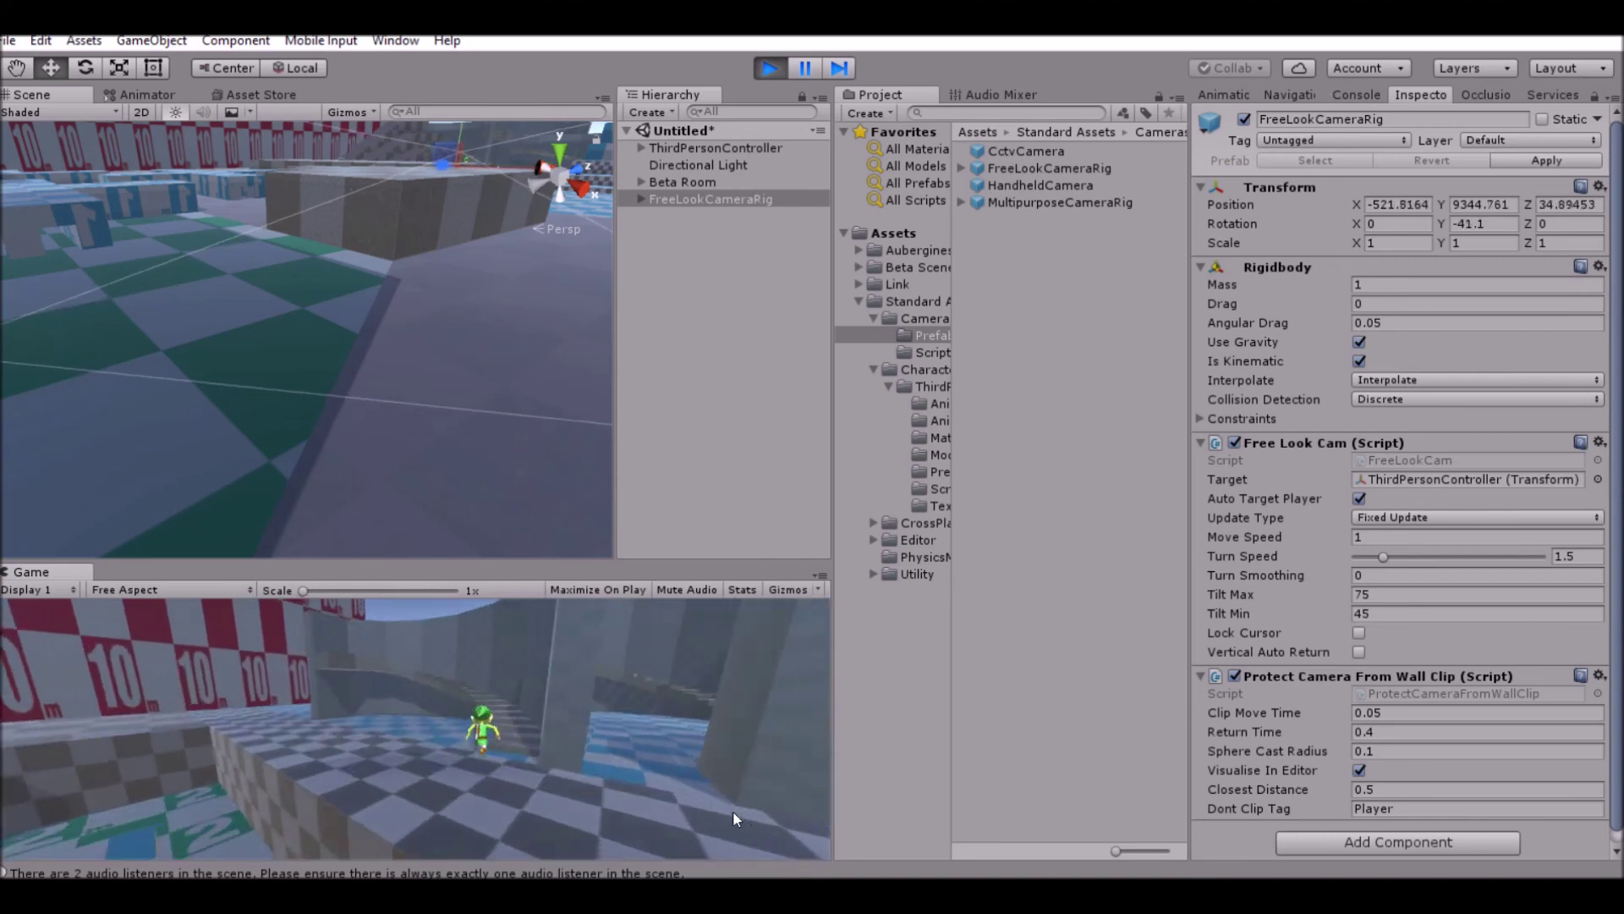
key("w")
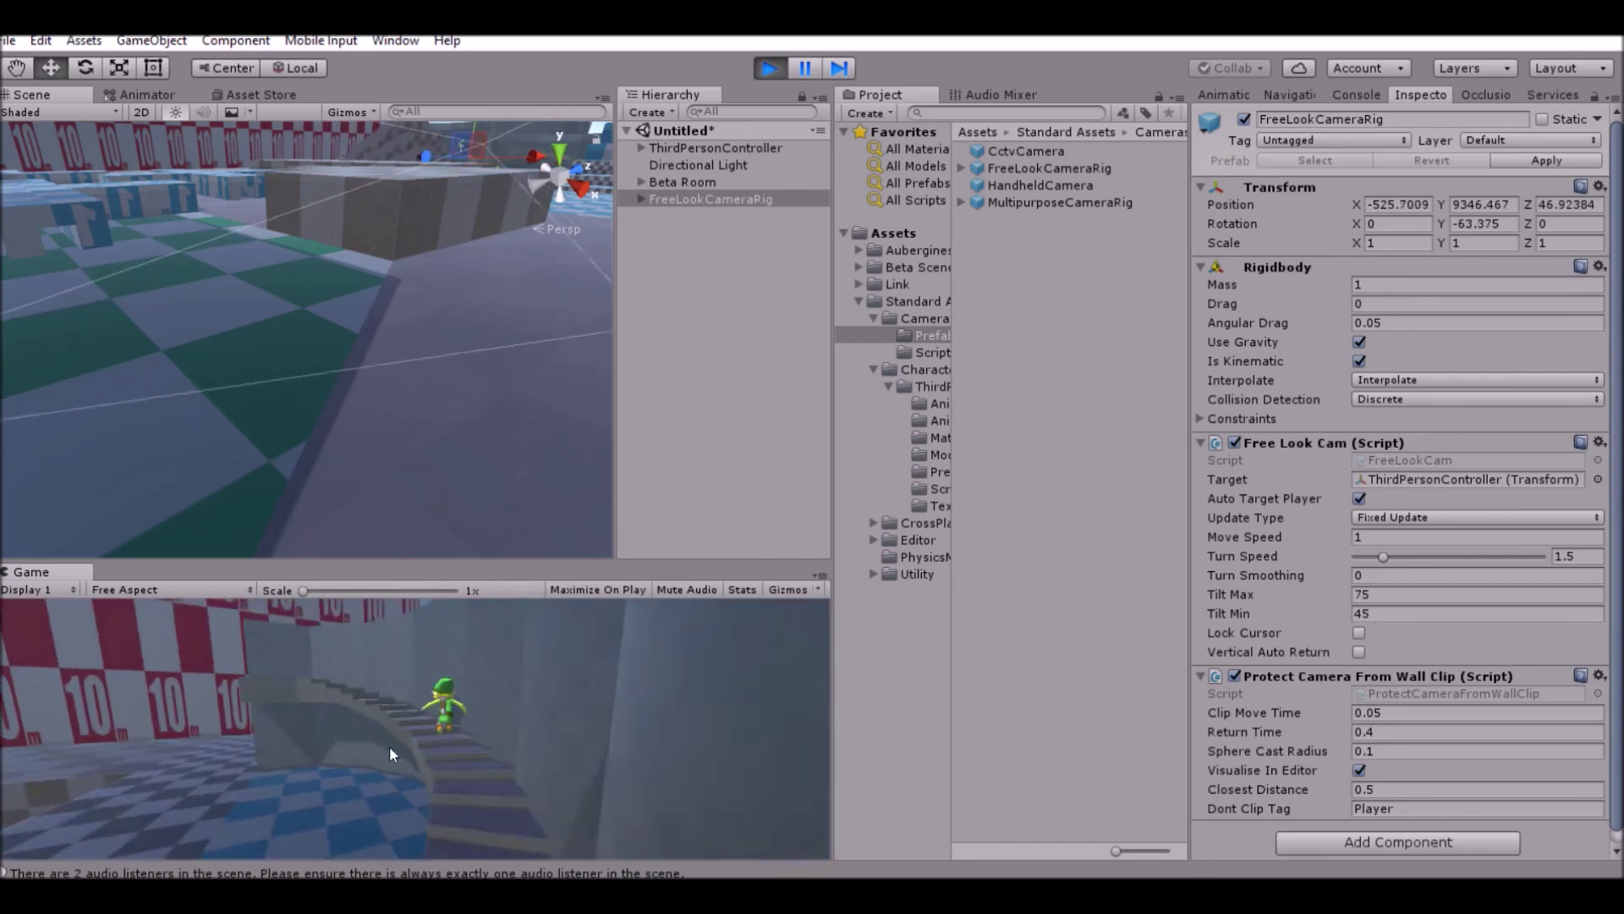
key("w")
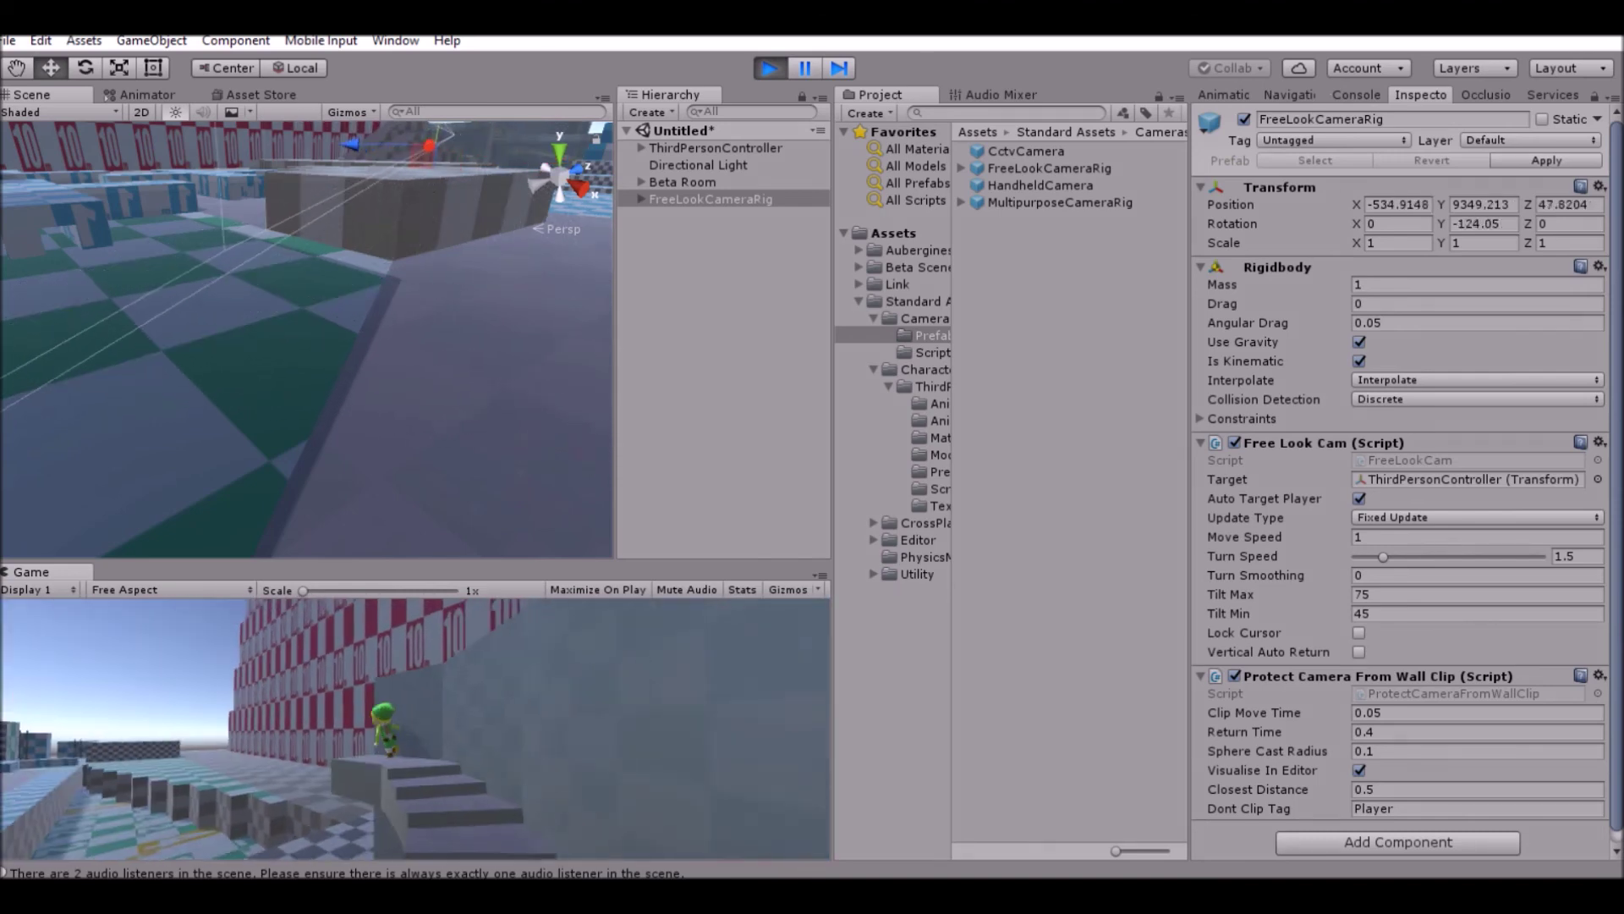
key("w")
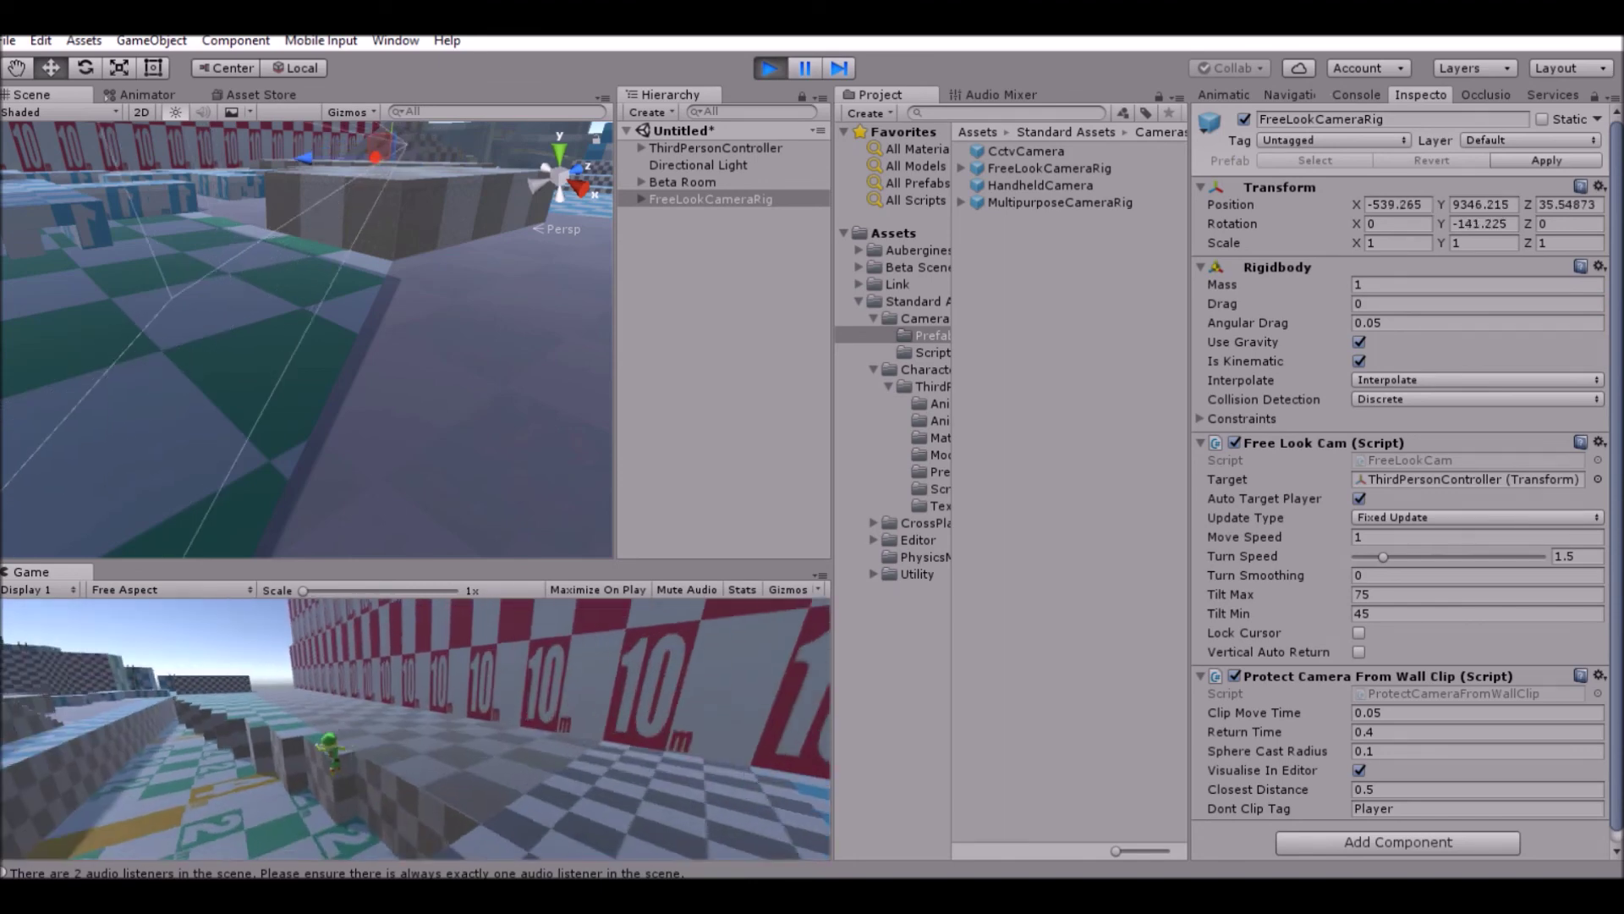
left_click(770, 67)
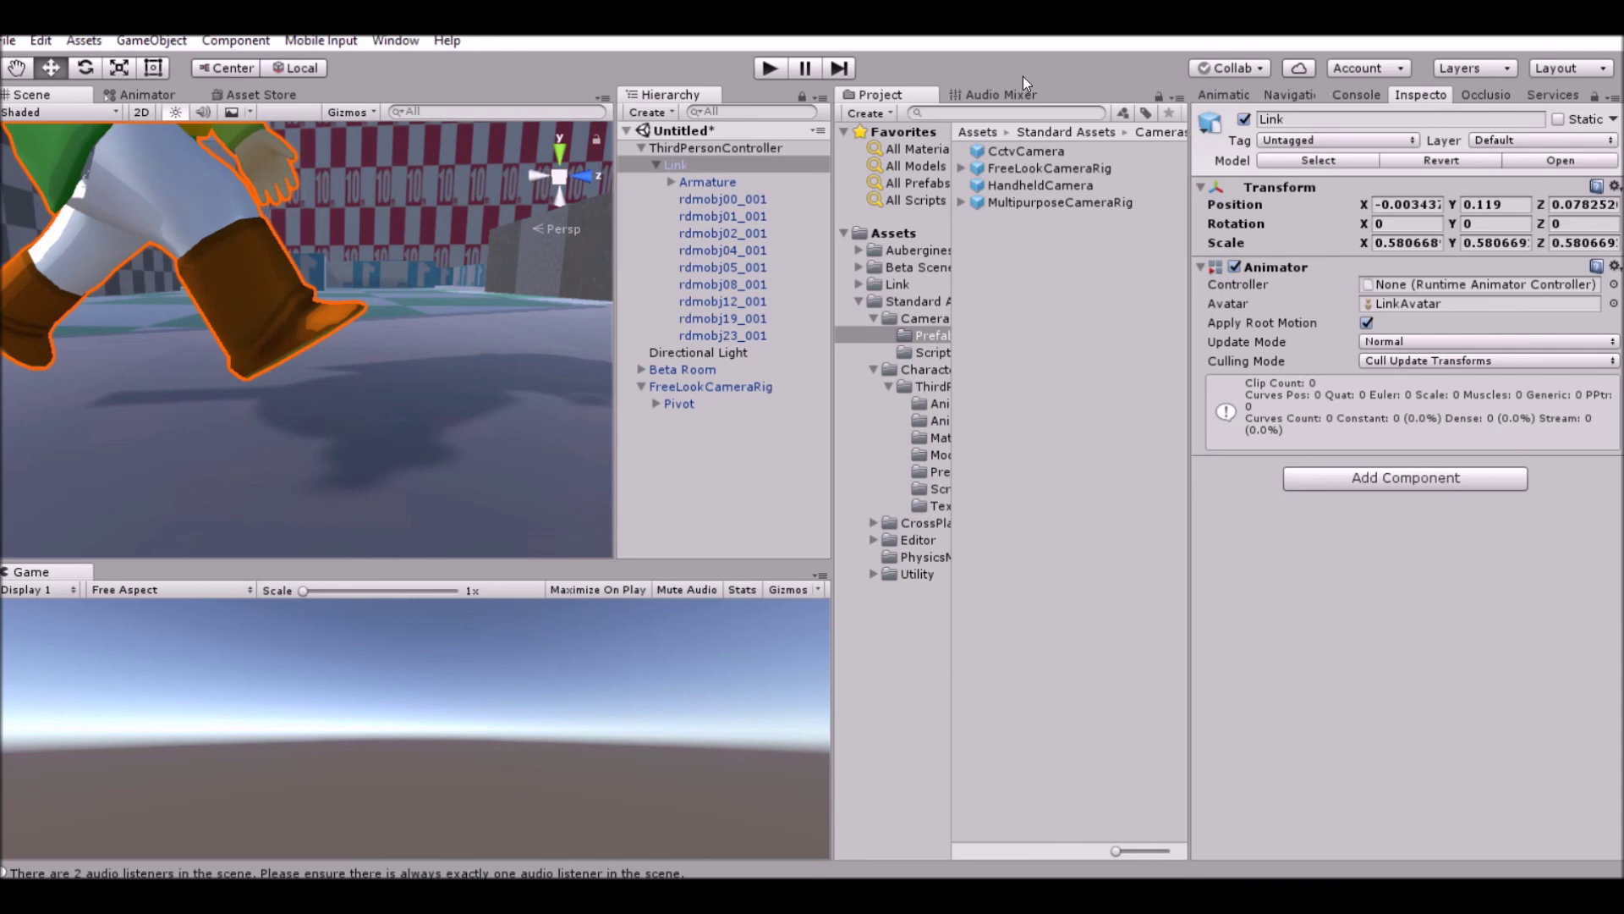
scroll(416, 344, "down", 5)
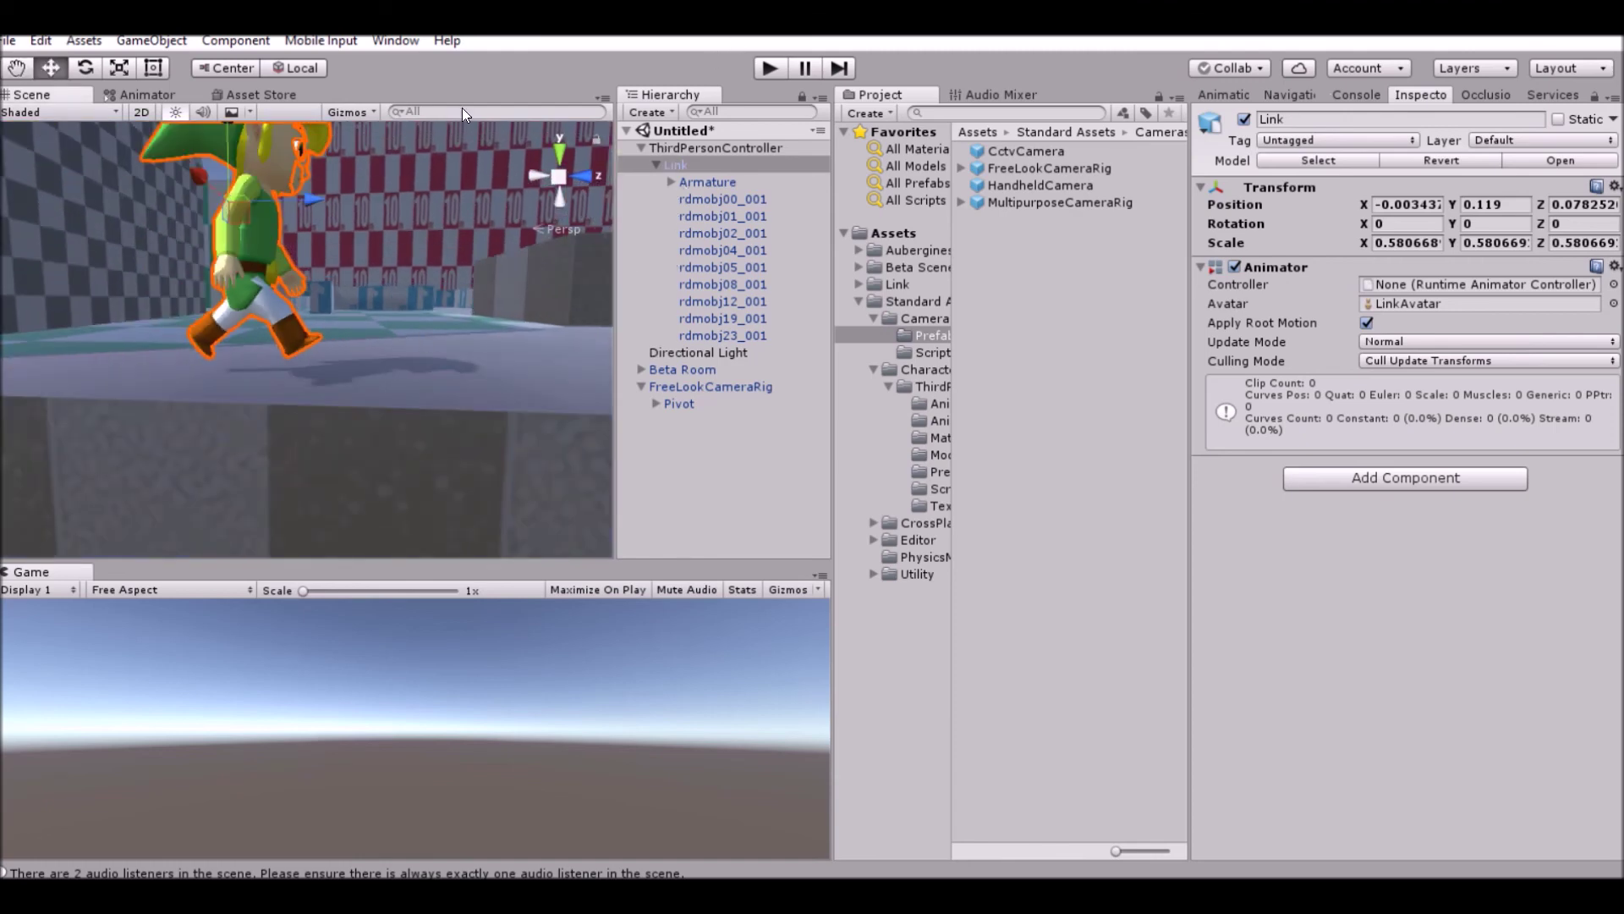
- Raise Link to a Y position of 0.266 within ThirdPersonController, then briefly play-test the scene and stop it
left_click_drag(229, 194, 229, 164)
left_click(769, 69)
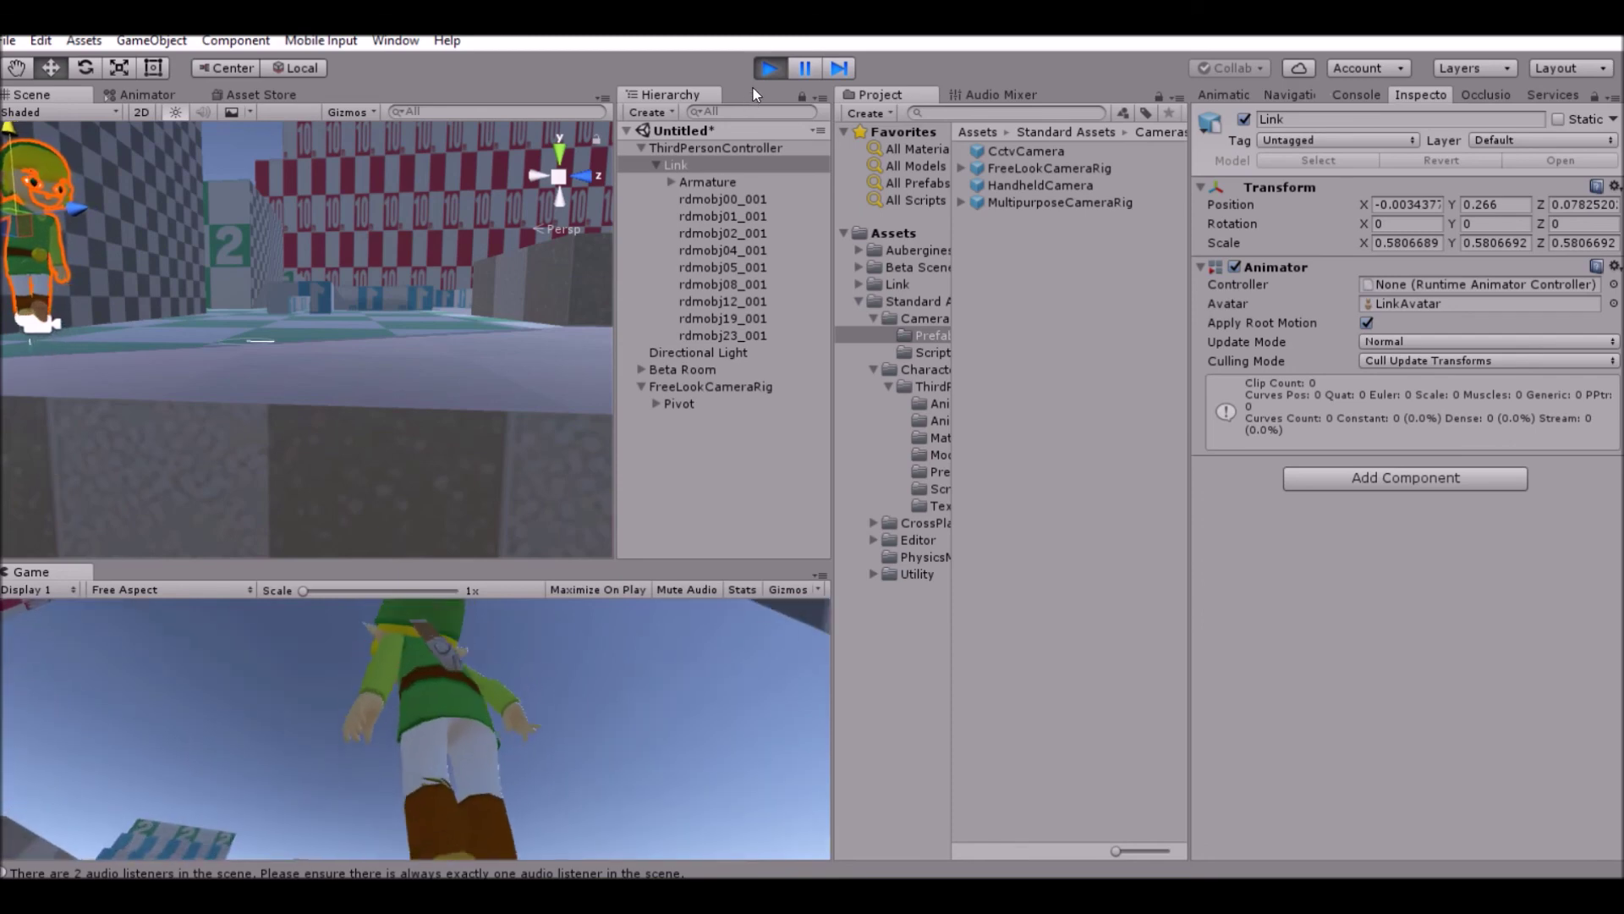
left_click(767, 69)
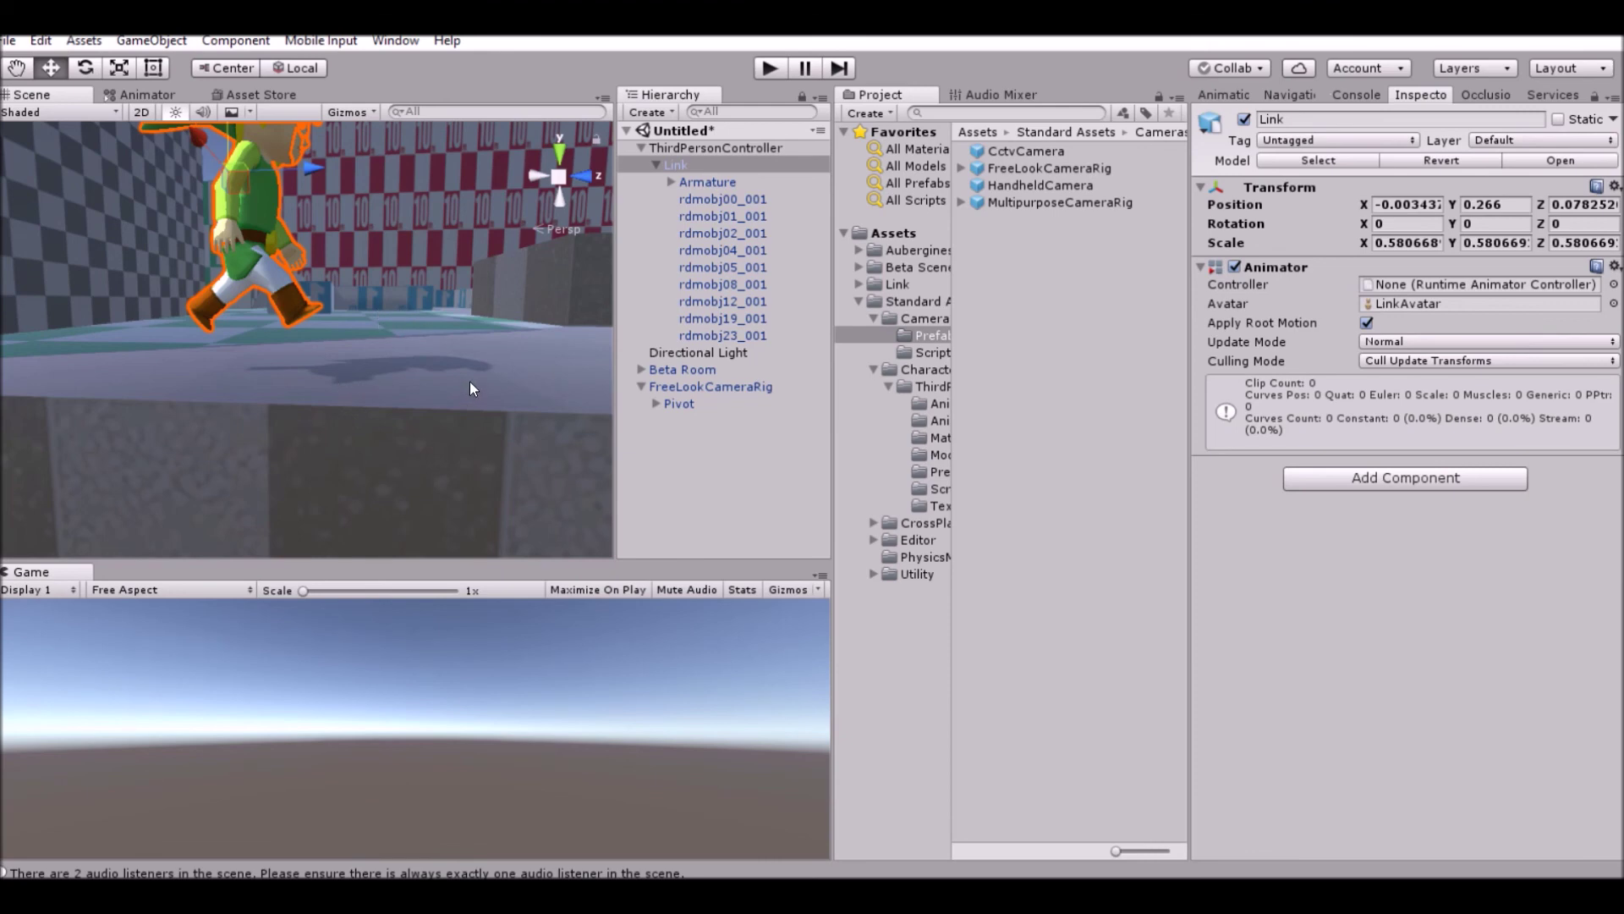
- Examine Link's feet against the ledge and the surrounding checkered slope of the Beta Room in the scene view
key("f")
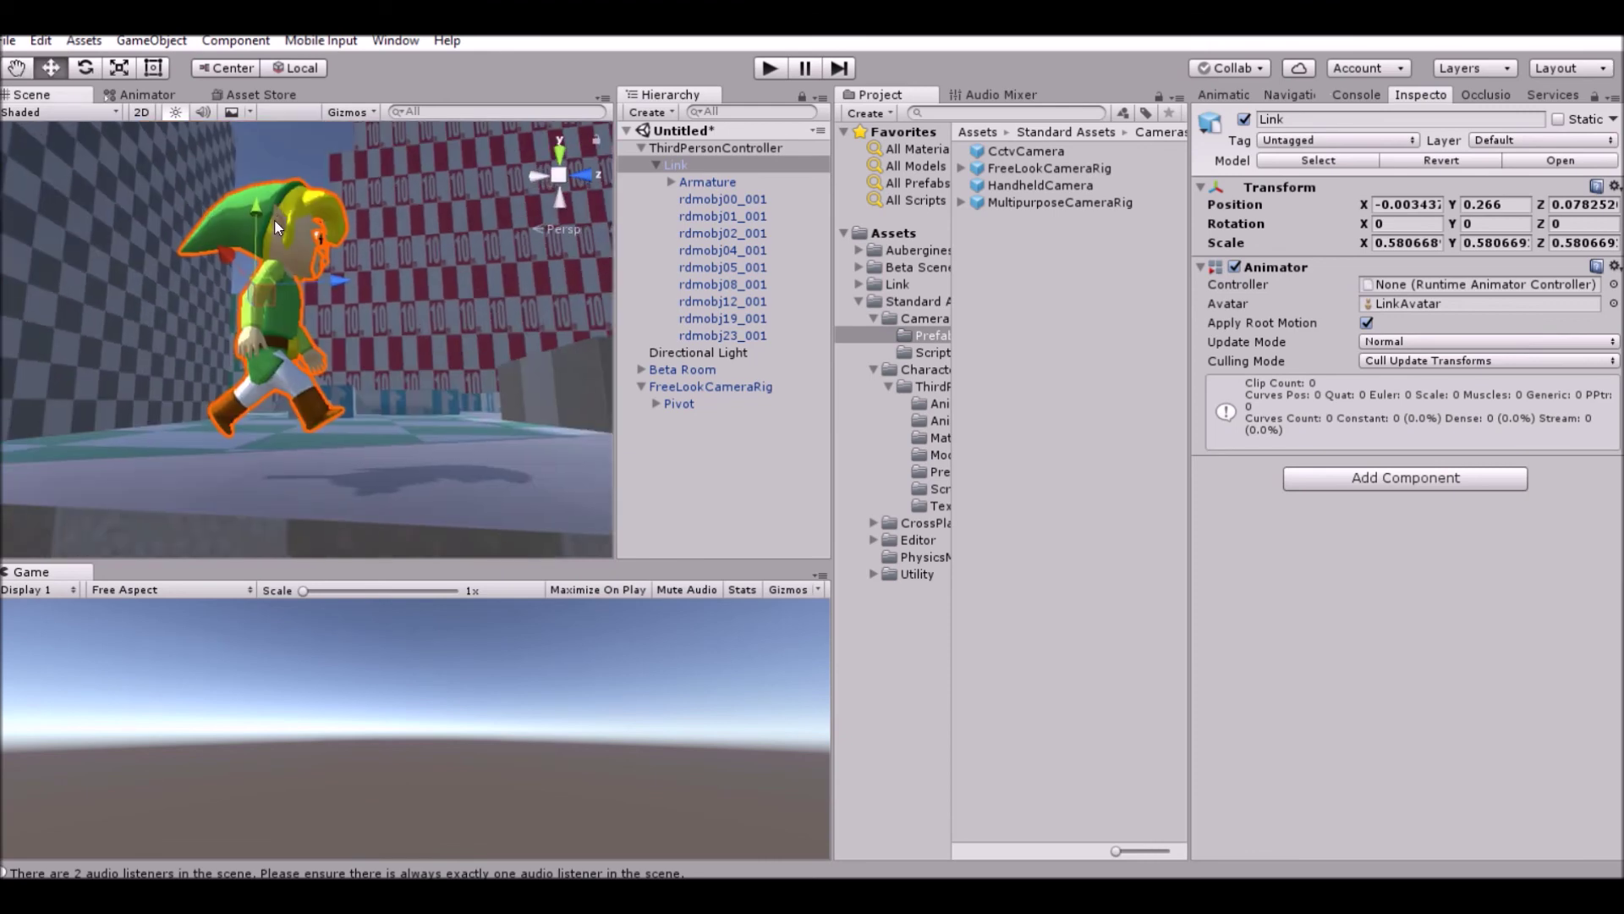
right_click_drag(291, 145, 313, 369, "alt")
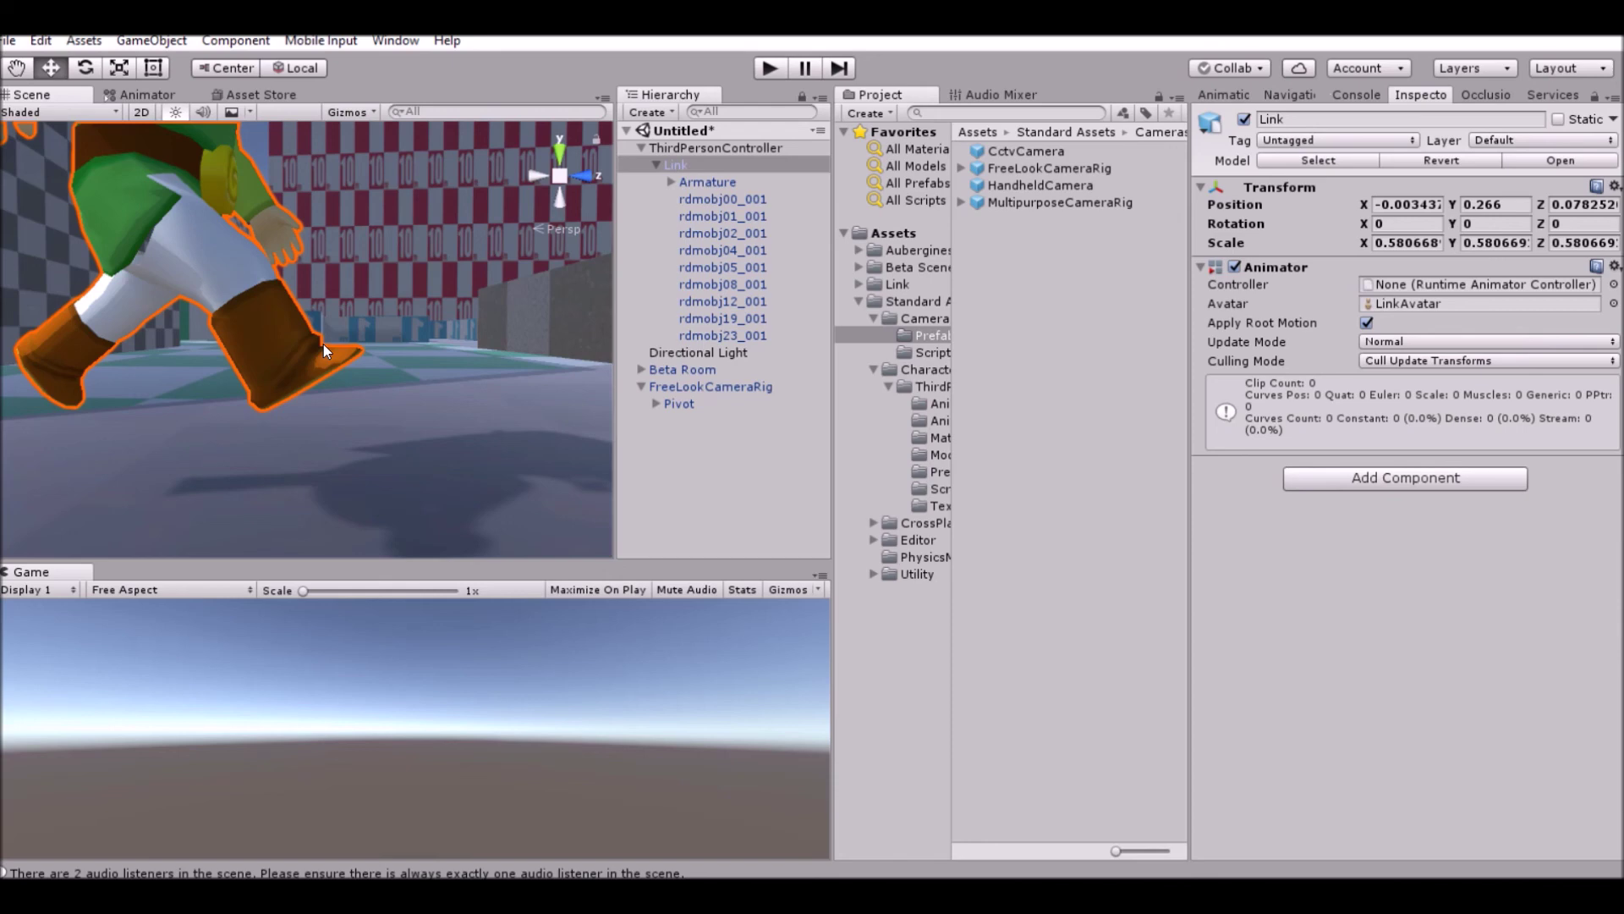
right_click_drag(323, 344, 330, 532)
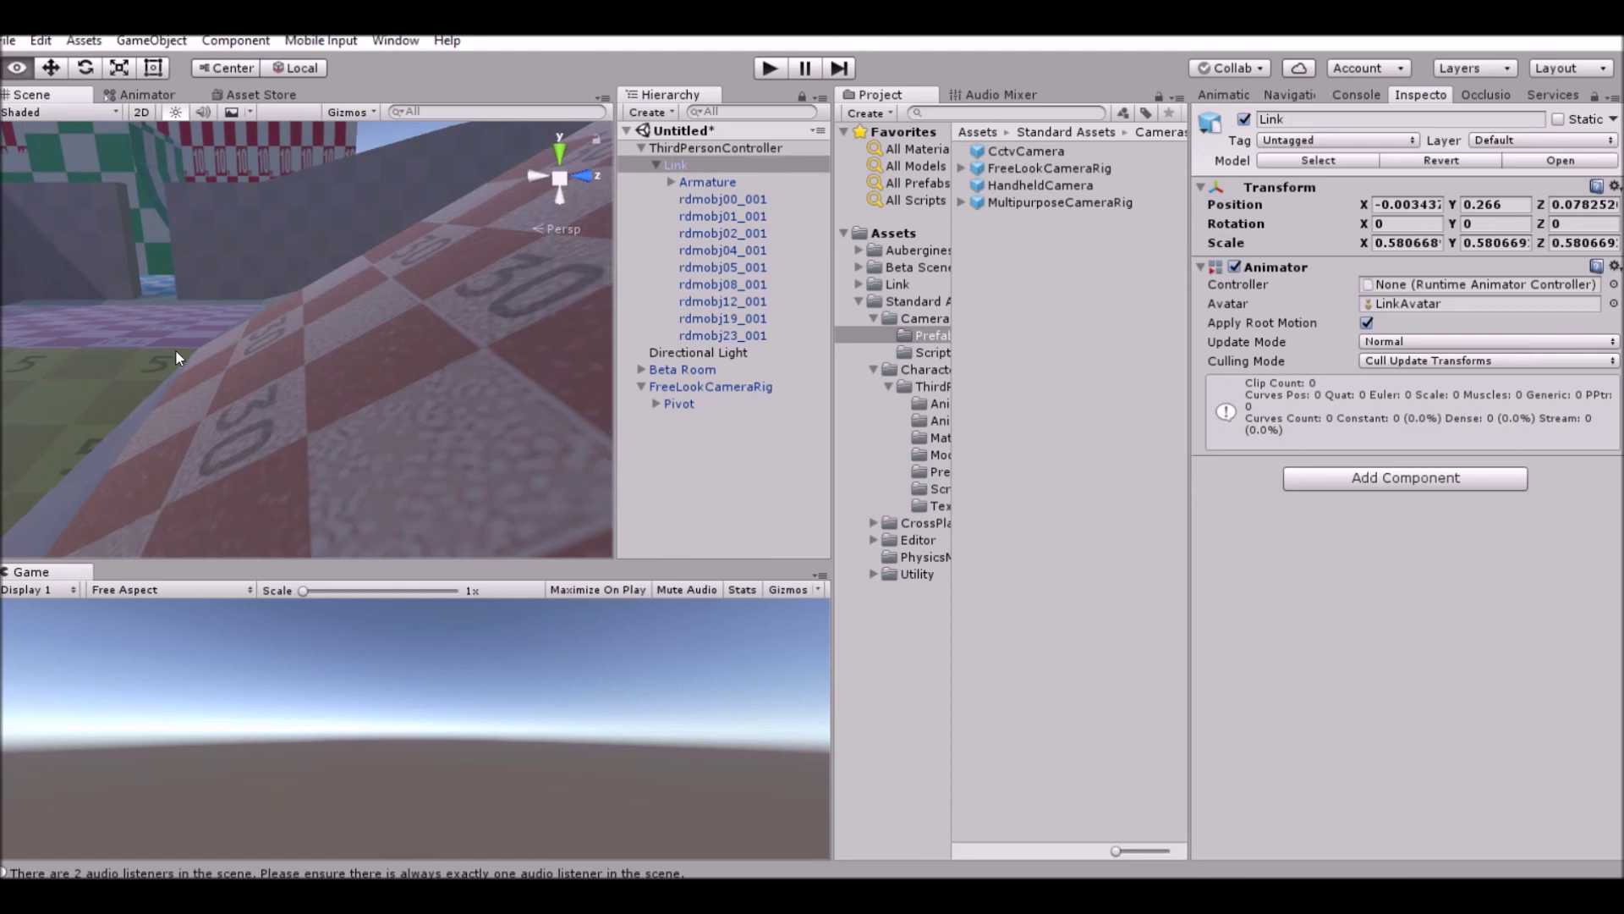
right_click_drag(176, 352, 165, 313)
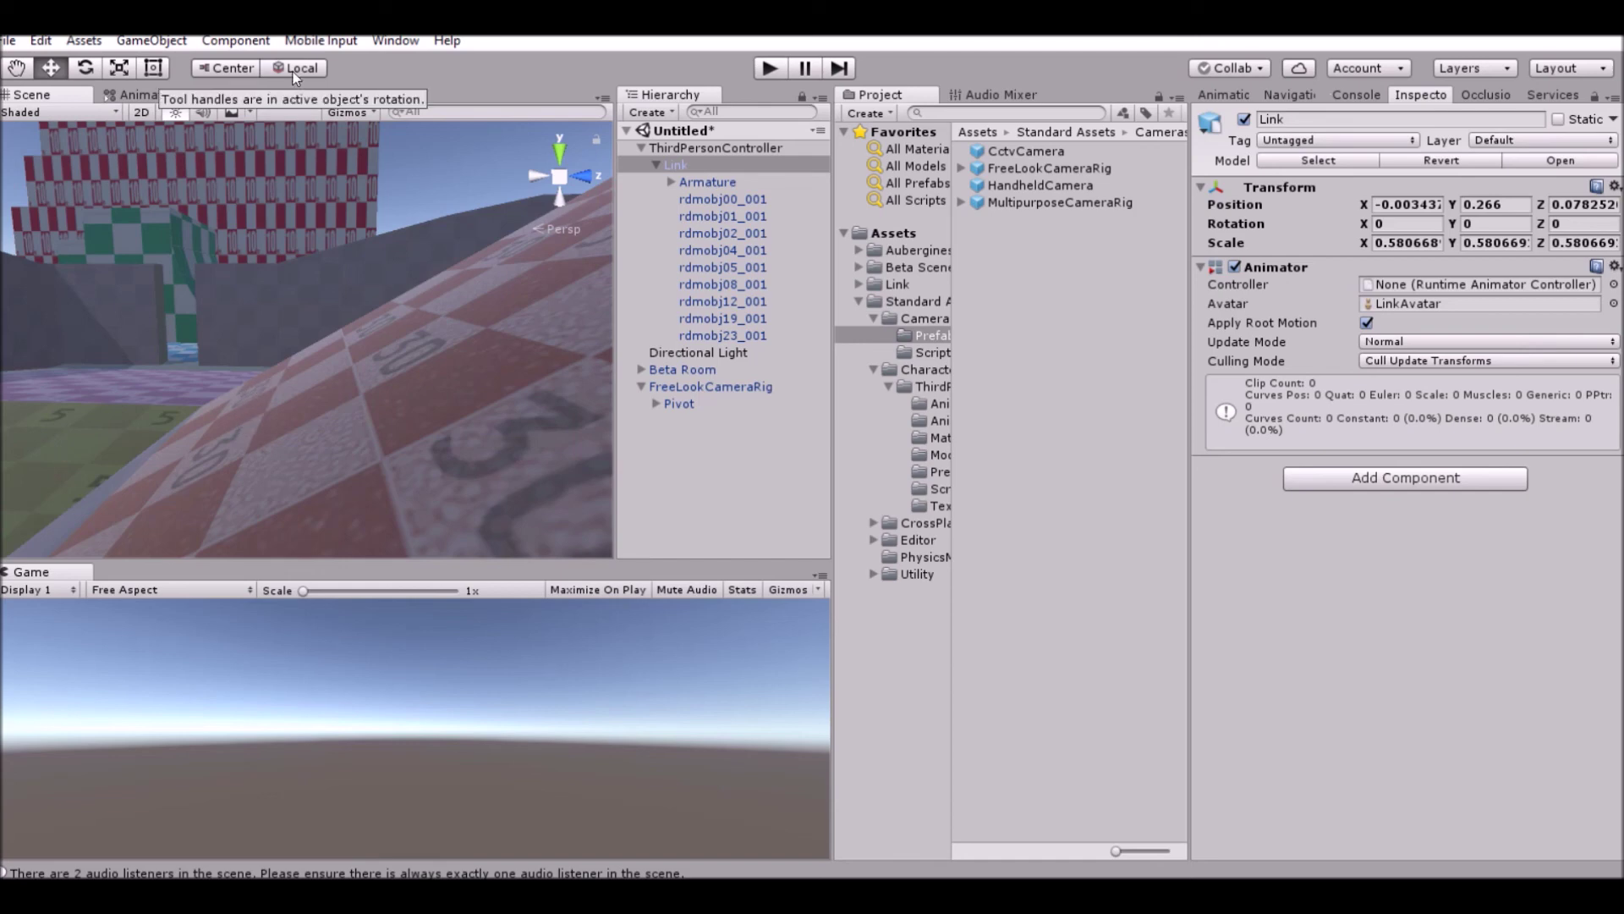
right_click_drag(385, 355, 398, 322)
key("s")
key("w")
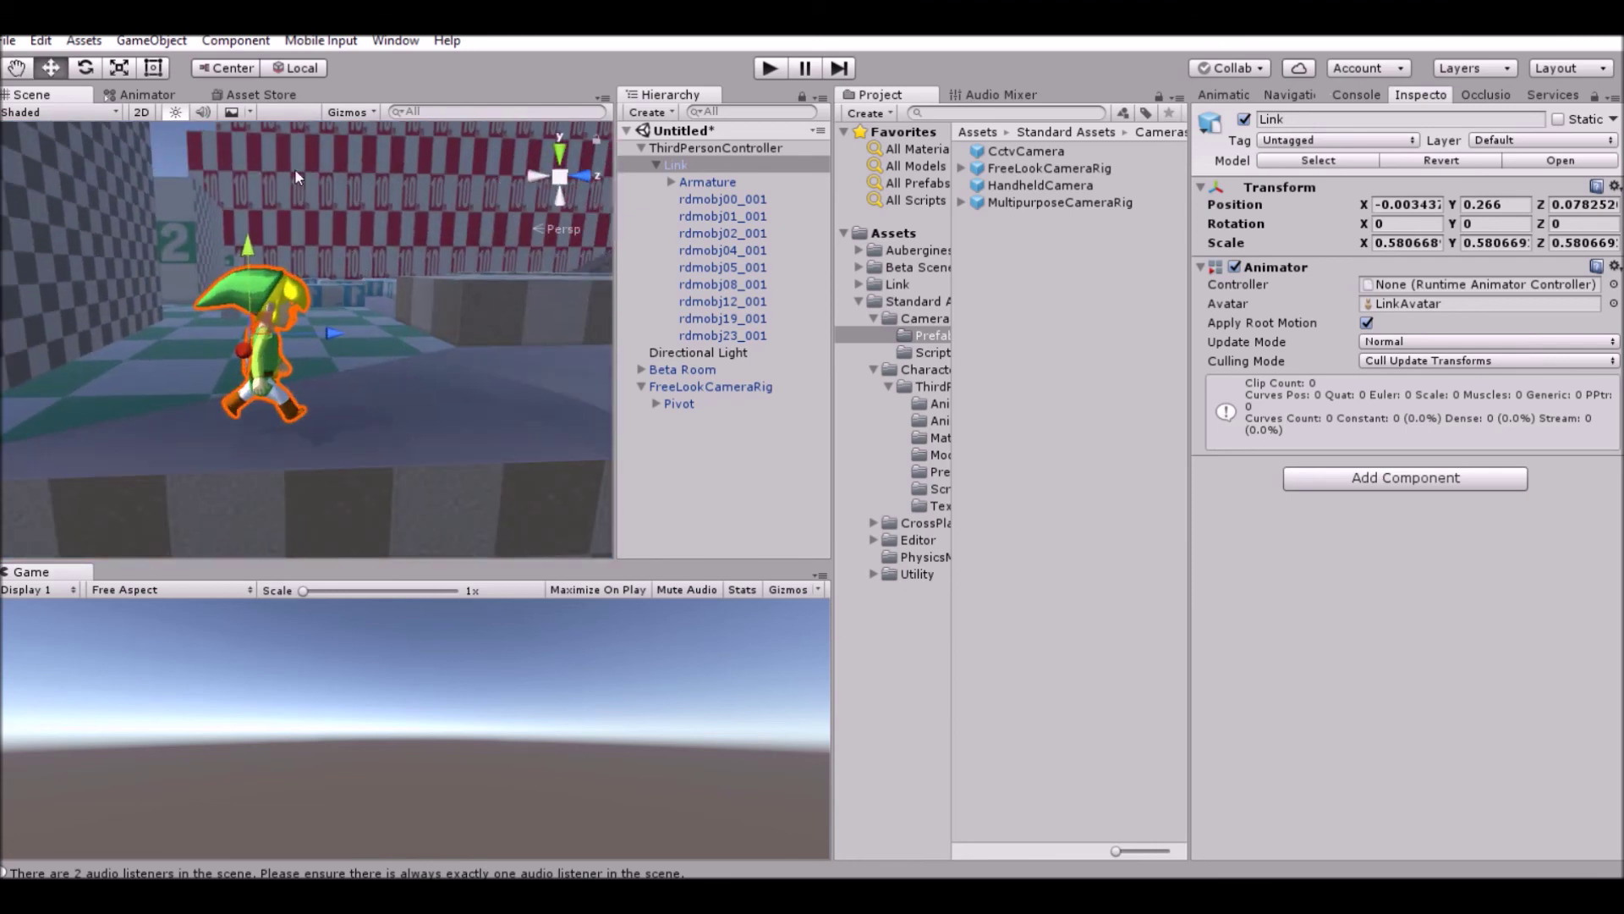